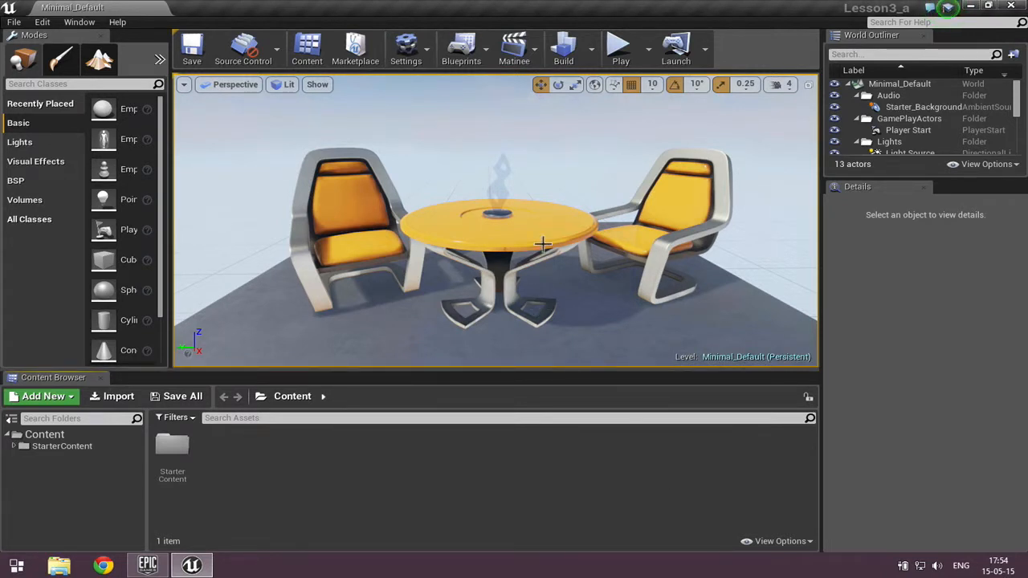
Step: Widen the Modes panel and create a new level from the Default template
{"action": "scroll", "coordinate": [543, 244], "scroll_direction": "down", "scroll_amount": 4}
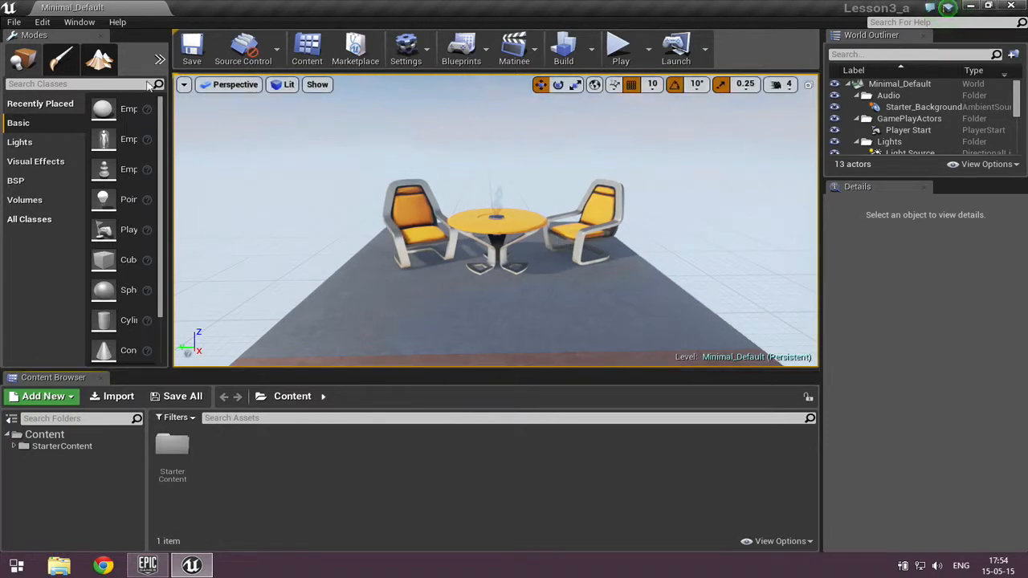
{"action": "left_click_drag", "start_coordinate": [173, 184], "coordinate": [230, 175]}
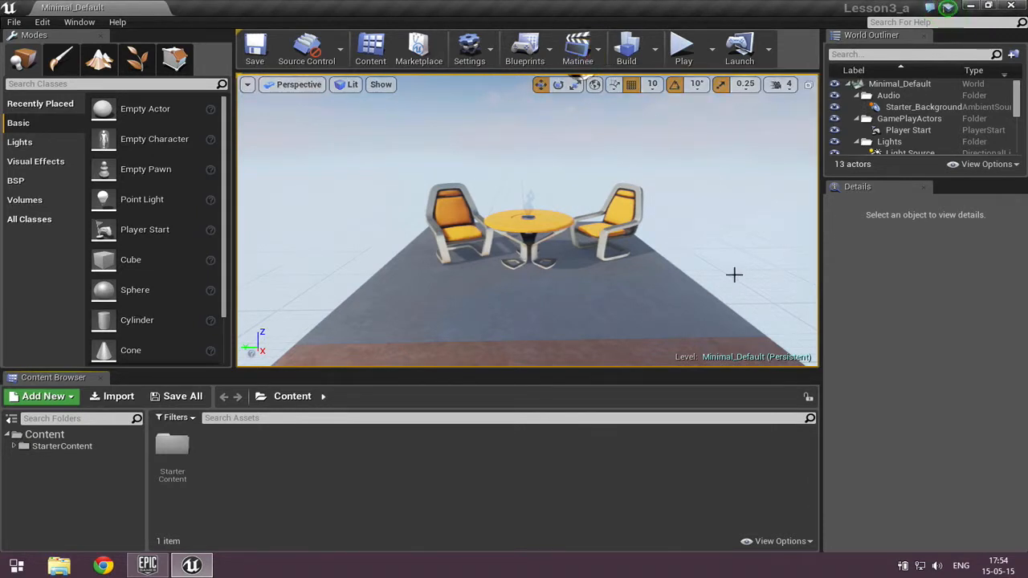
{"action": "left_click", "coordinate": [16, 23]}
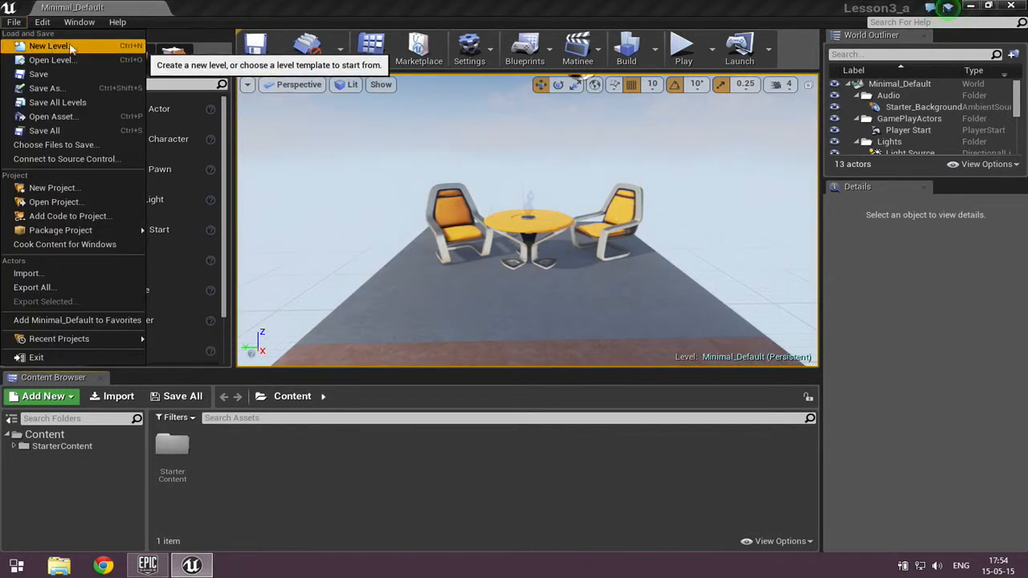
{"action": "left_click", "coordinate": [50, 46]}
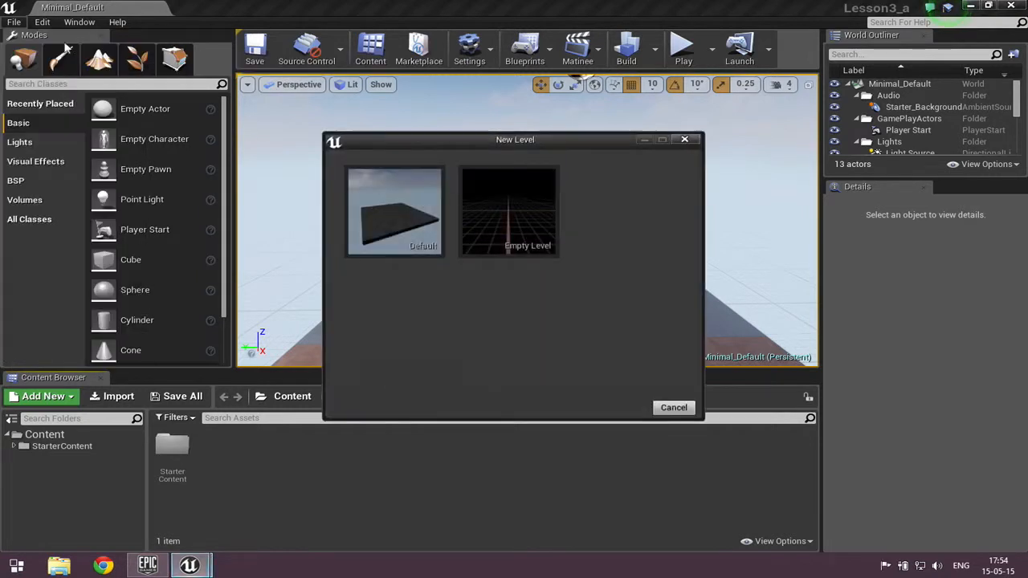
{"action": "left_click", "coordinate": [384, 205]}
Step: Play-test the new default level in the viewport, look around, and end the play session
{"action": "scroll", "coordinate": [539, 218], "scroll_direction": "up", "scroll_amount": 4}
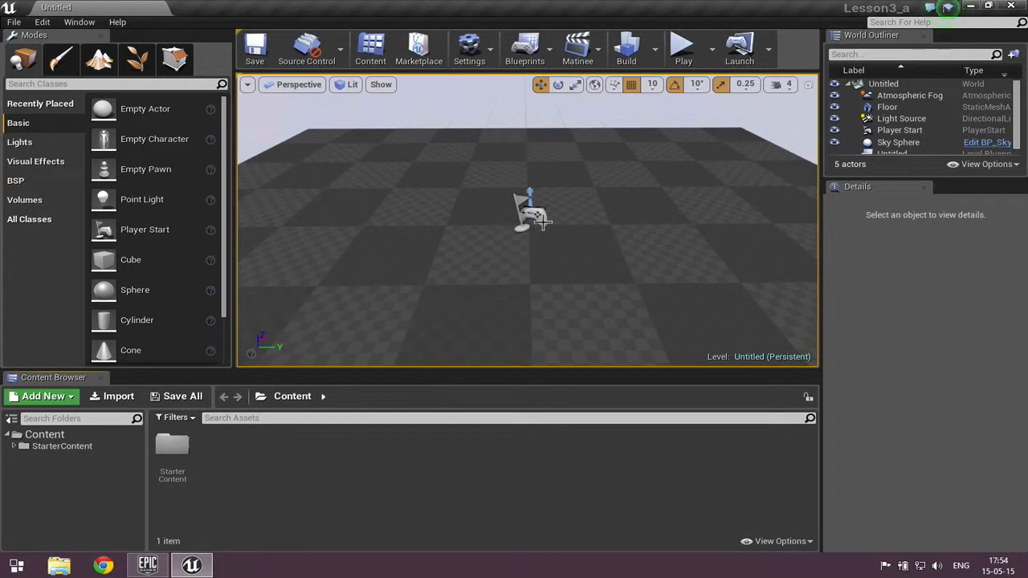
{"action": "scroll", "coordinate": [584, 178], "scroll_direction": "down", "scroll_amount": 2}
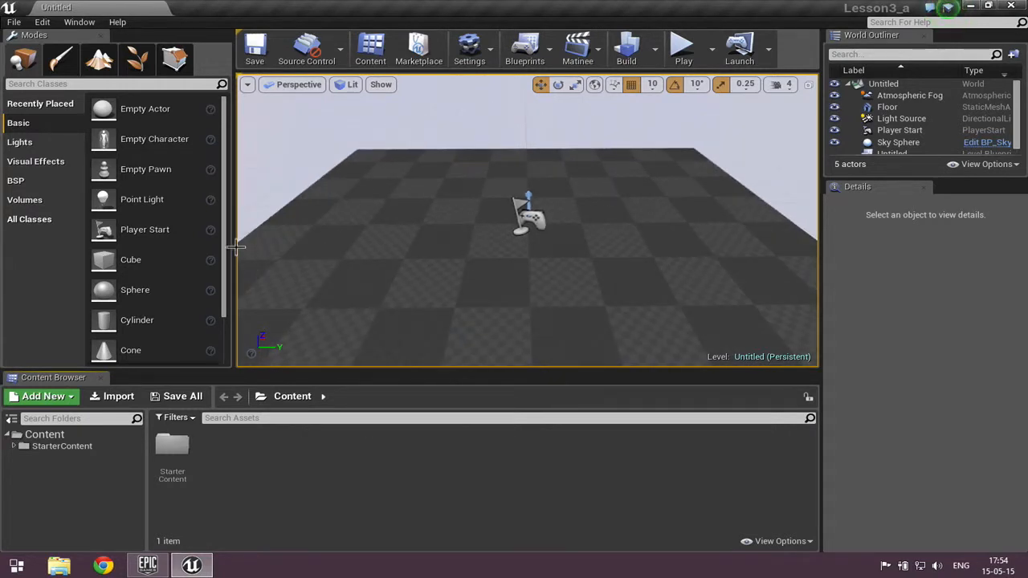
{"action": "left_click", "coordinate": [683, 52]}
{"action": "left_click", "coordinate": [665, 81]}
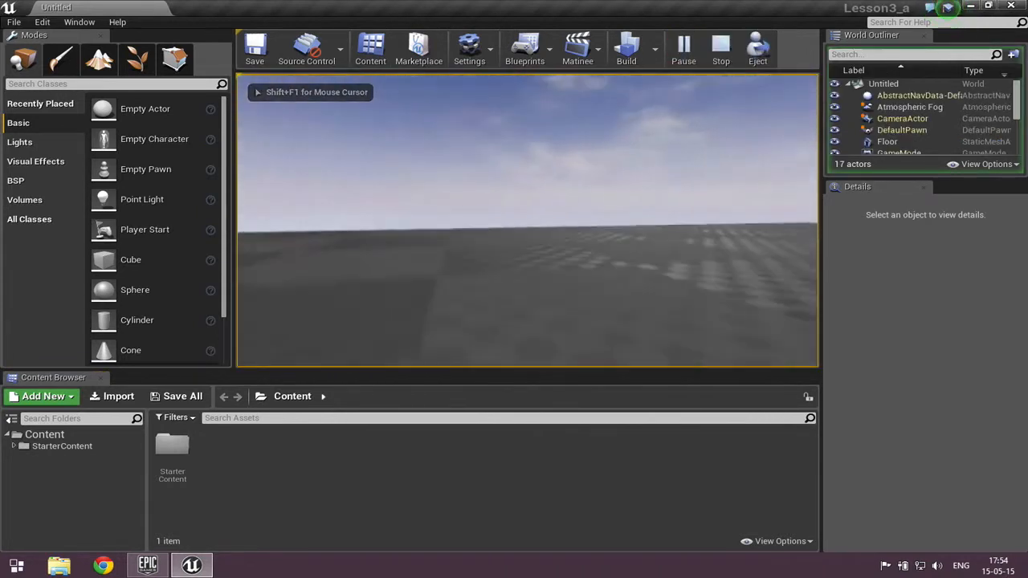
{"action": "key", "text": "Escape"}
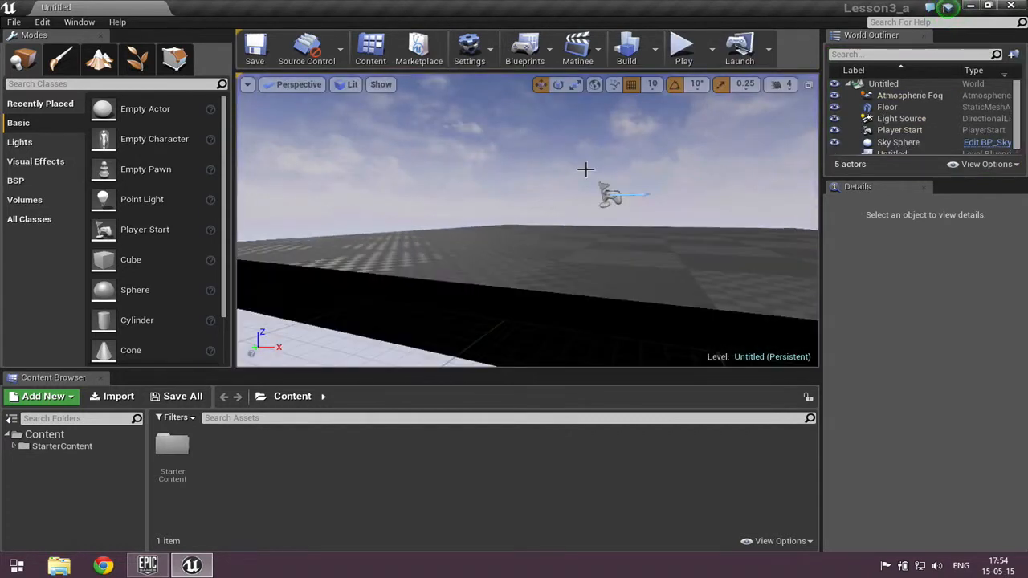
Step: Add a new Matinee actor to the level and close its Matinee editor
{"action": "left_click", "coordinate": [652, 197]}
{"action": "right_click_drag", "start_coordinate": [652, 198], "coordinate": [609, 164]}
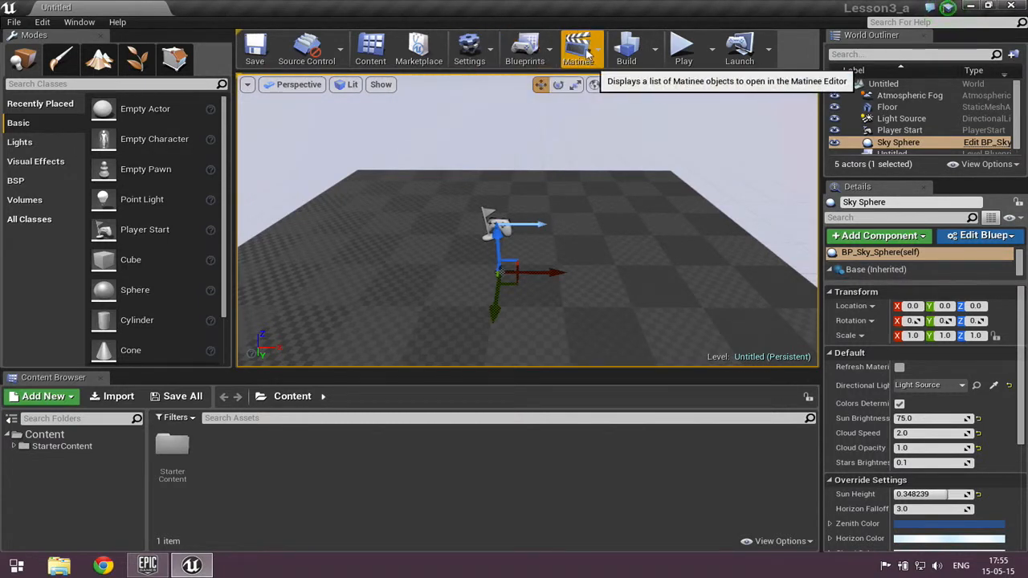
{"action": "scroll", "coordinate": [579, 228], "scroll_direction": "up", "scroll_amount": 3}
{"action": "scroll", "coordinate": [579, 230], "scroll_direction": "down", "scroll_amount": 3}
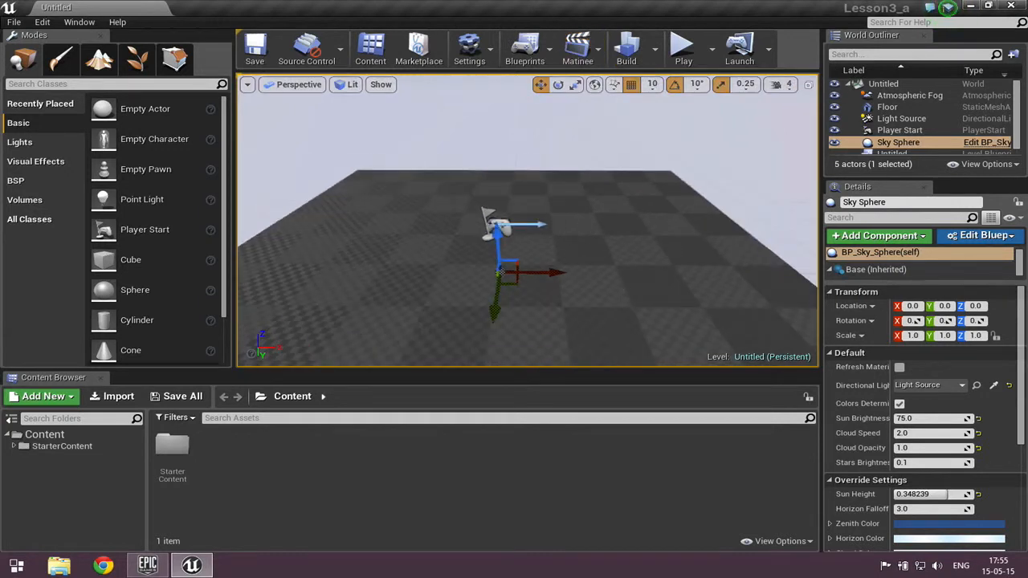
{"action": "left_click", "coordinate": [579, 225]}
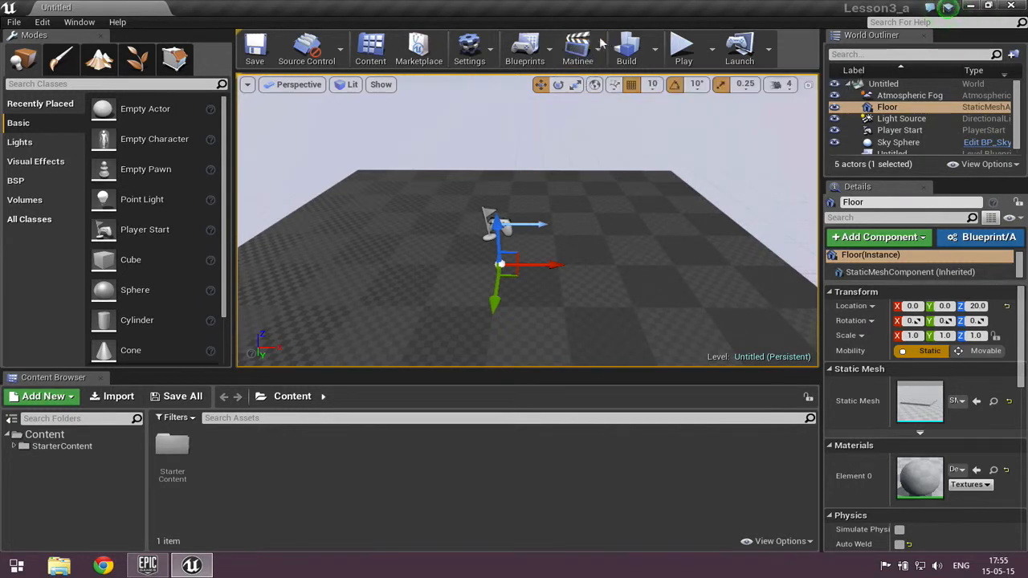
{"action": "left_click", "coordinate": [595, 49]}
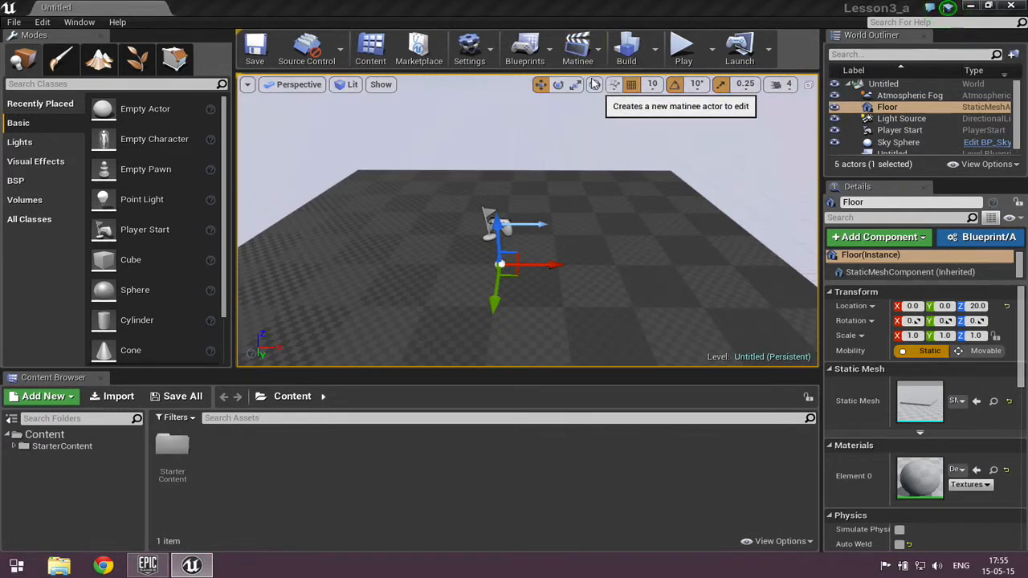
{"action": "left_click", "coordinate": [593, 84]}
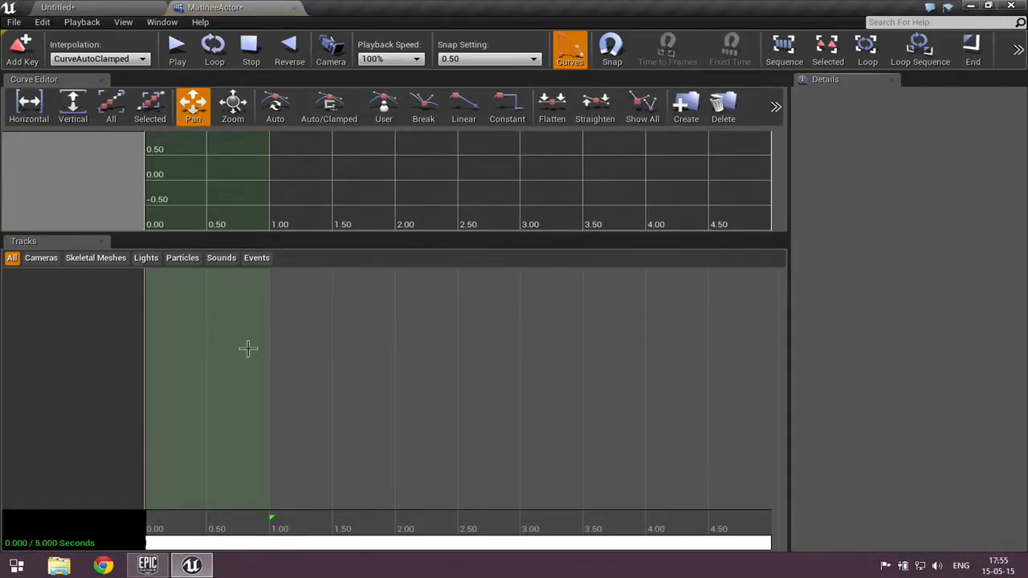
{"action": "left_click", "coordinate": [294, 8]}
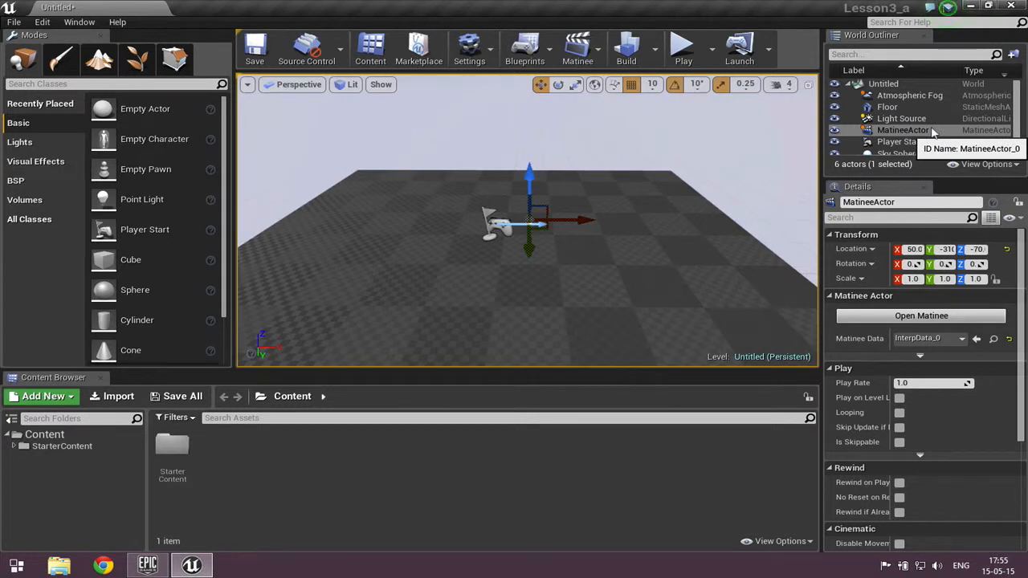
Step: Search StarterContent for SM_chair and place the SM_Chair mesh on the floor behind the Player Start
{"action": "scroll", "coordinate": [601, 199], "scroll_direction": "down", "scroll_amount": 2}
{"action": "scroll", "coordinate": [601, 260], "scroll_direction": "up", "scroll_amount": 3}
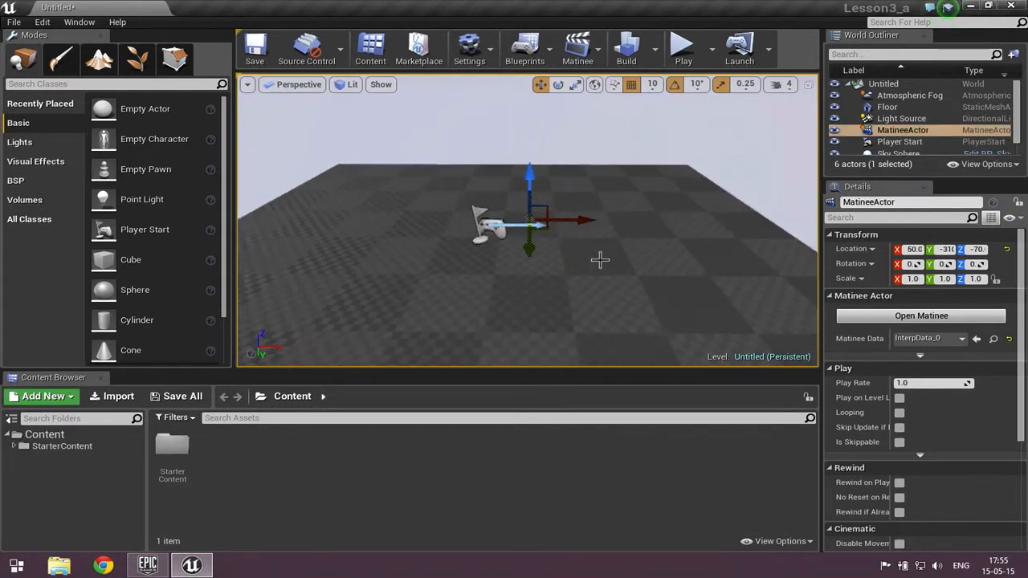
{"action": "left_click", "coordinate": [56, 446]}
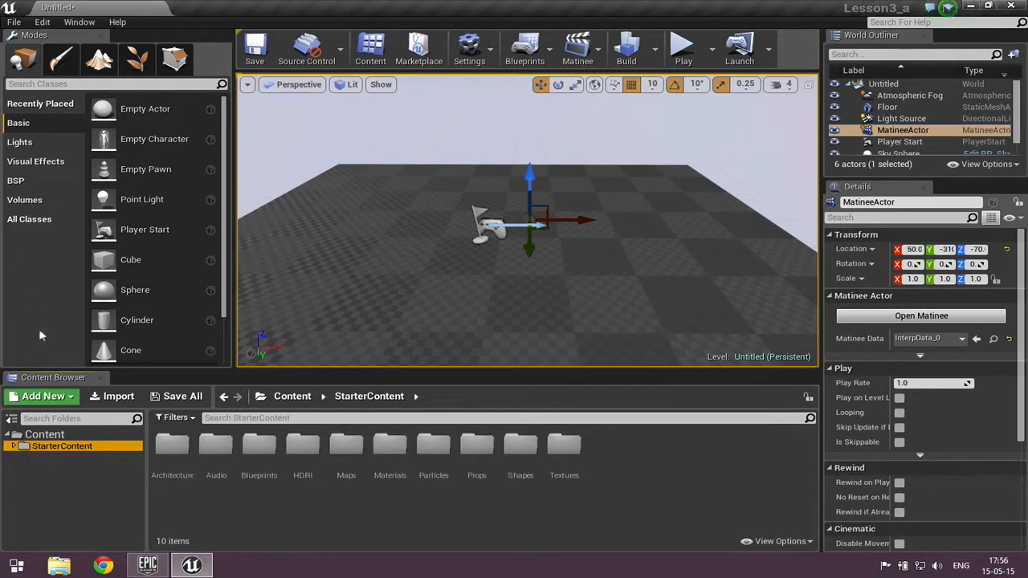
{"action": "left_click", "coordinate": [281, 417]}
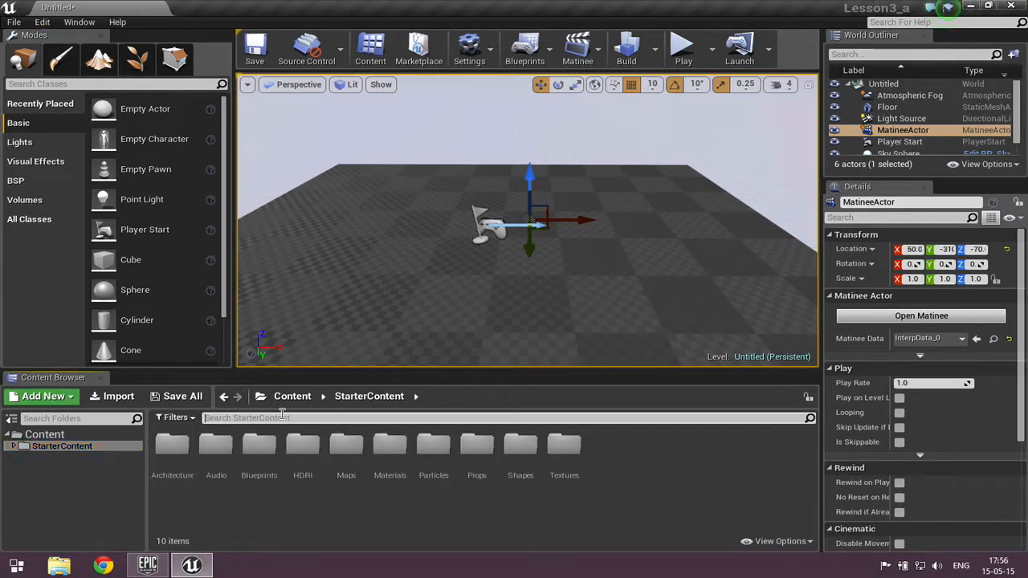
{"action": "type", "text": "SM"}
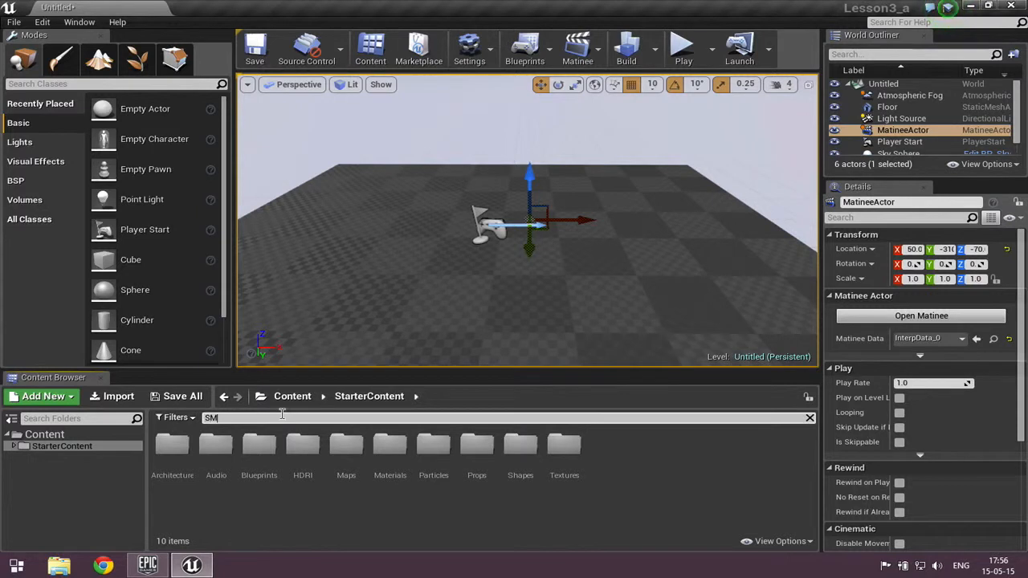
{"action": "type", "text": "_cha"}
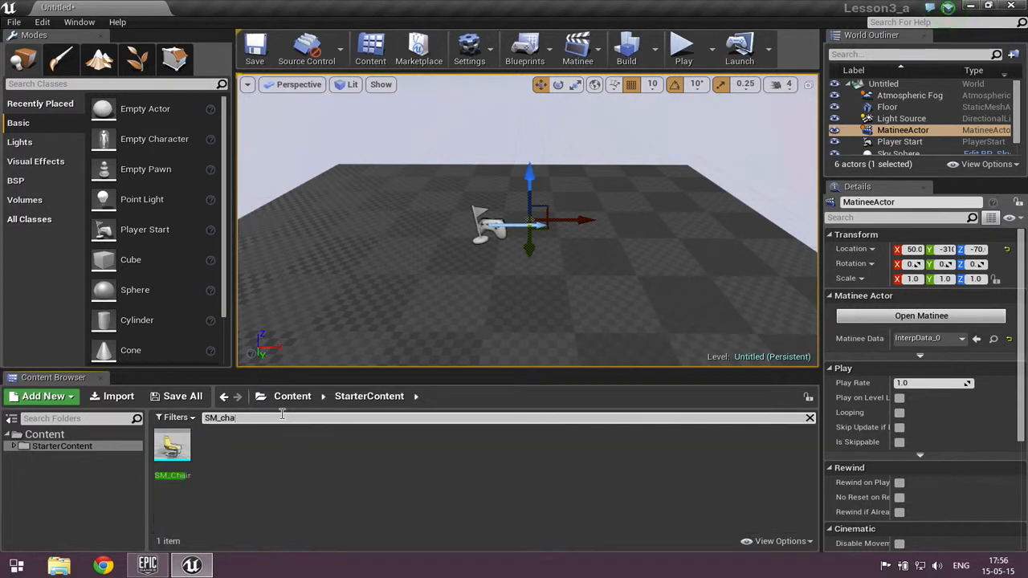
{"action": "left_click_drag", "start_coordinate": [182, 440], "coordinate": [418, 189]}
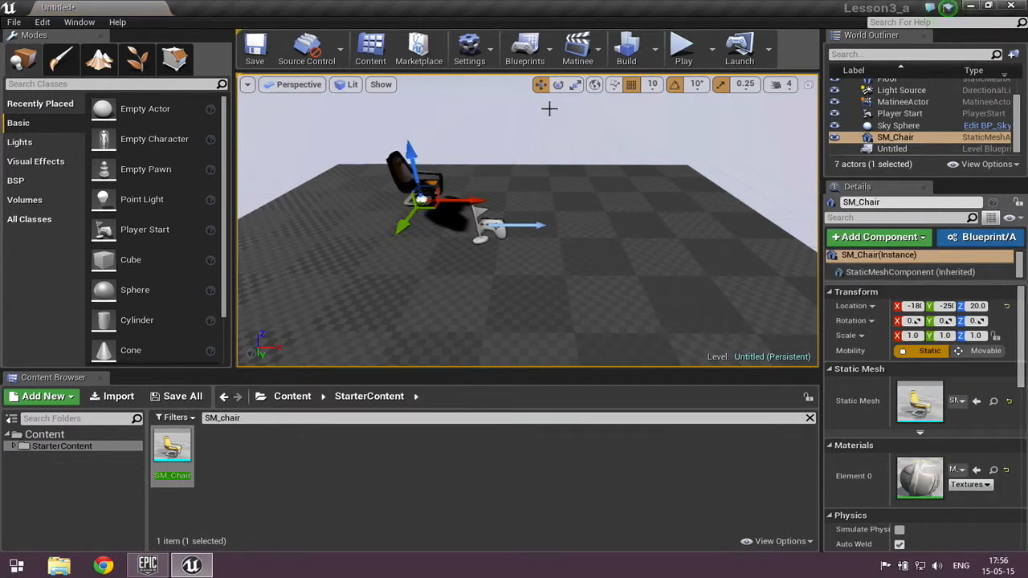
Step: Rotate the chair about its vertical axis so its seat faces the open floor
{"action": "left_click", "coordinate": [558, 84]}
{"action": "left_click_drag", "start_coordinate": [462, 233], "coordinate": [557, 139]}
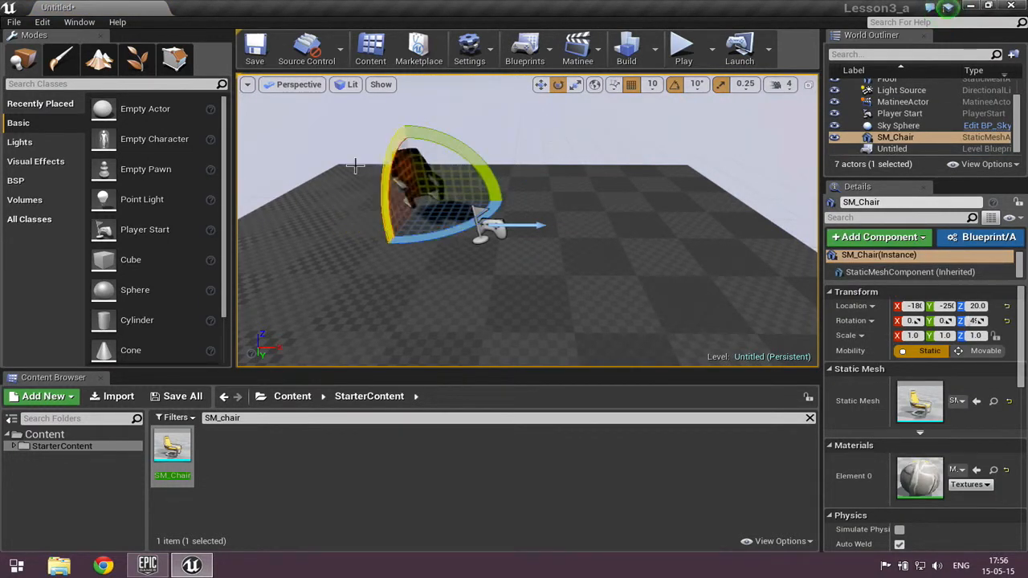
{"action": "left_click_drag", "start_coordinate": [358, 166], "coordinate": [352, 171]}
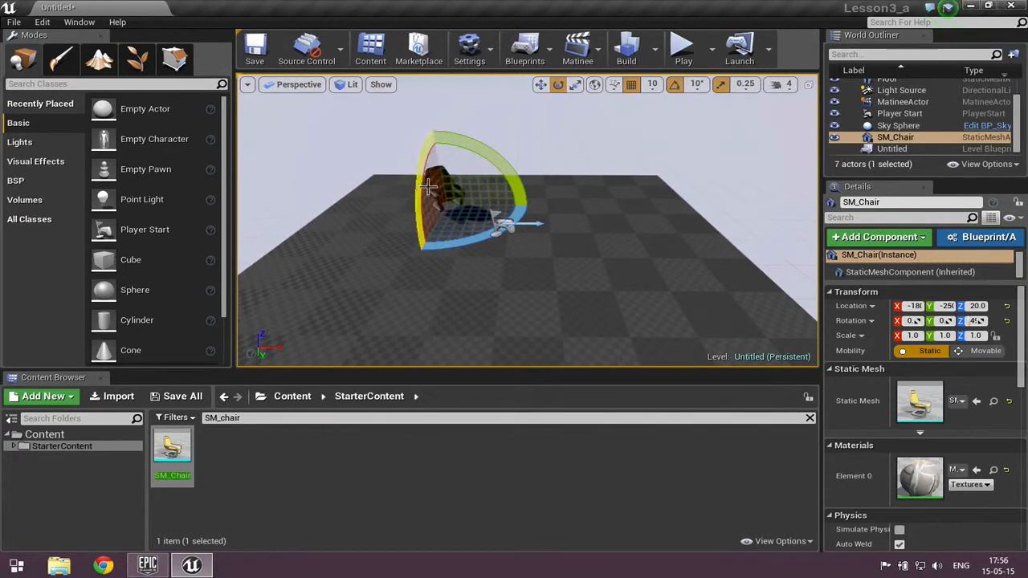
Step: Play-test the level, move around the chair to inspect it, and end the play session
{"action": "left_click", "coordinate": [682, 46]}
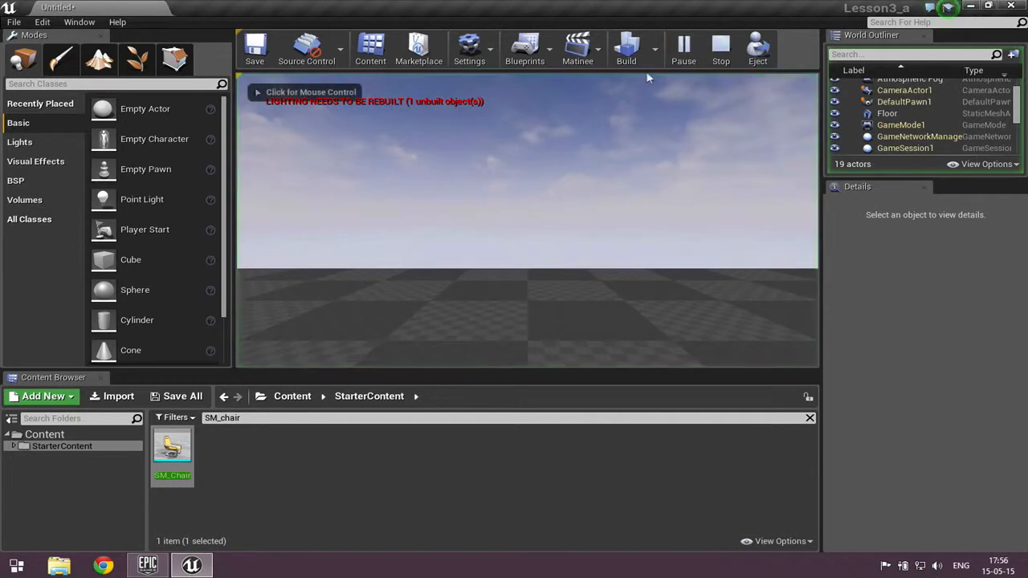
{"action": "key", "text": "w"}
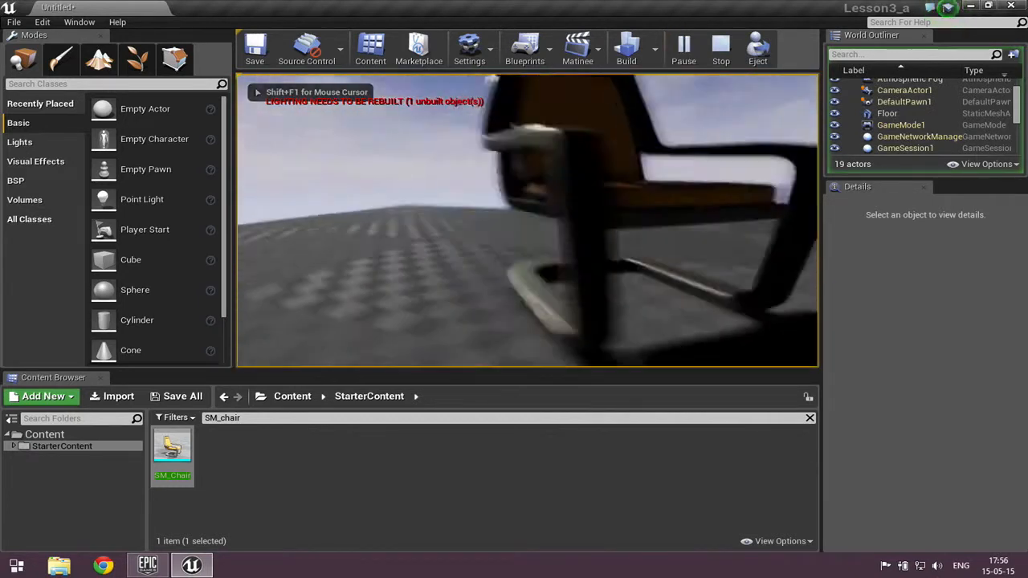
{"action": "key", "text": "d"}
{"action": "key", "text": "s"}
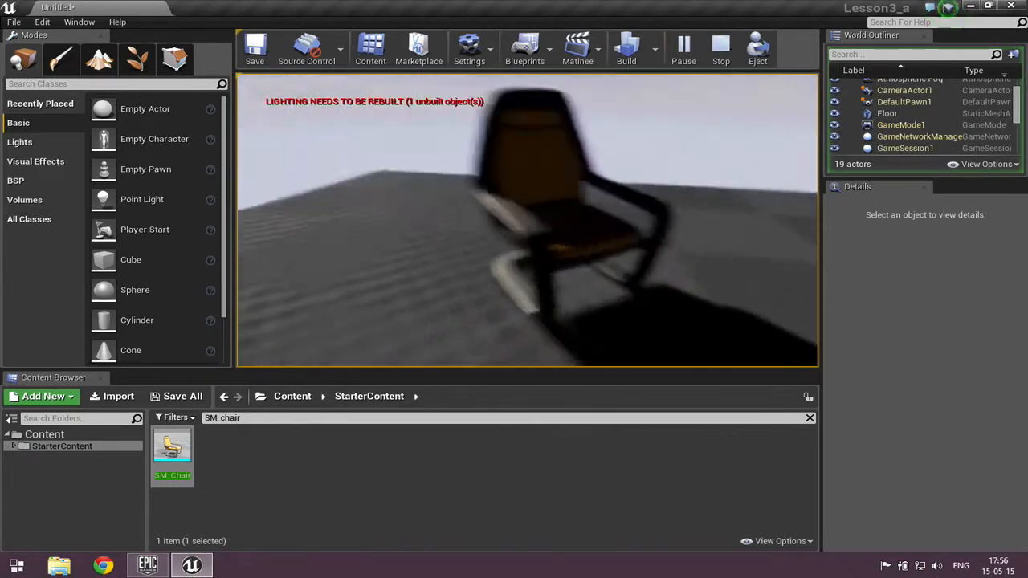
{"action": "key", "text": "w"}
{"action": "key", "text": "s"}
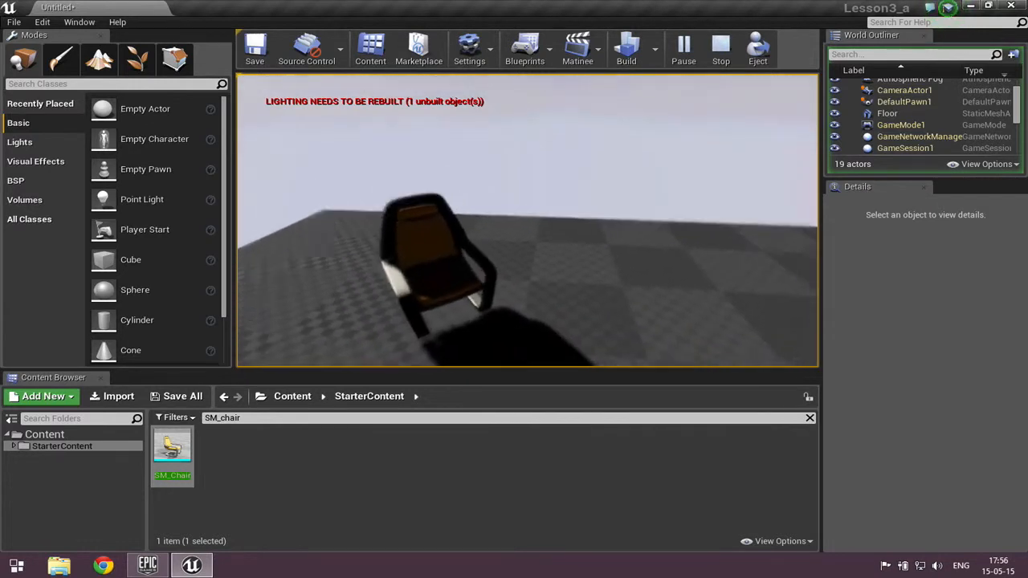
{"action": "key", "text": "Escape"}
Step: Place a Box Trigger from the Basic actors on the floor in front of the chair
{"action": "scroll", "coordinate": [535, 262], "scroll_direction": "down", "scroll_amount": 3}
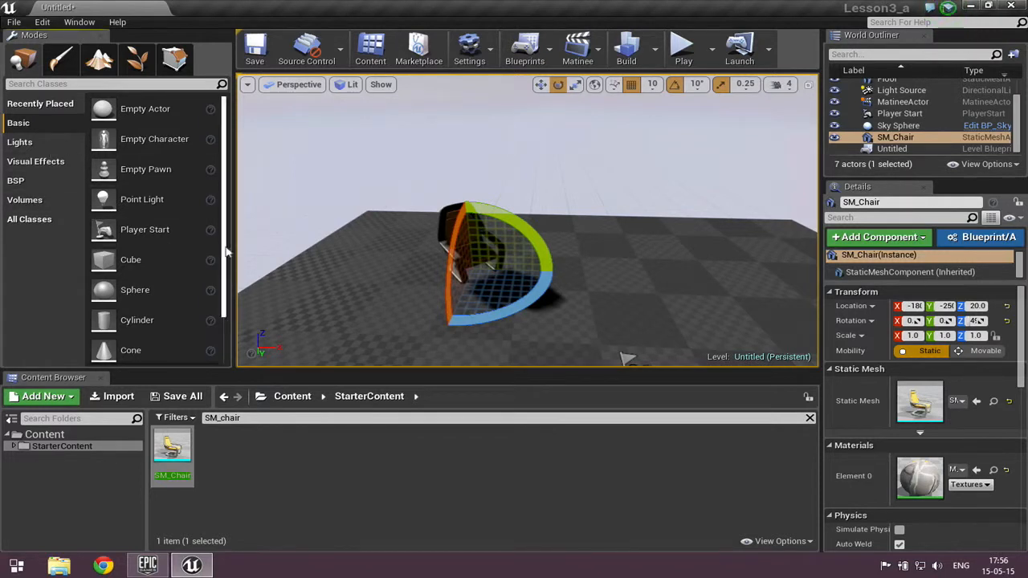
{"action": "left_click_drag", "start_coordinate": [223, 268], "coordinate": [223, 328]}
{"action": "left_click_drag", "start_coordinate": [147, 323], "coordinate": [487, 281]}
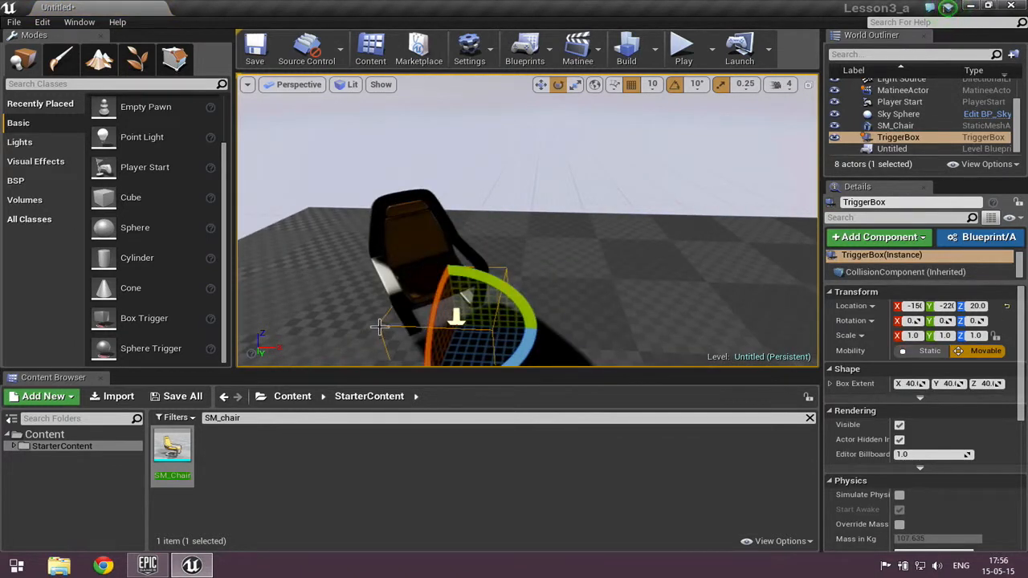
Step: Move the box trigger up and back over the chair's seat, to about Y -240 and Z 90
{"action": "left_click", "coordinate": [390, 320]}
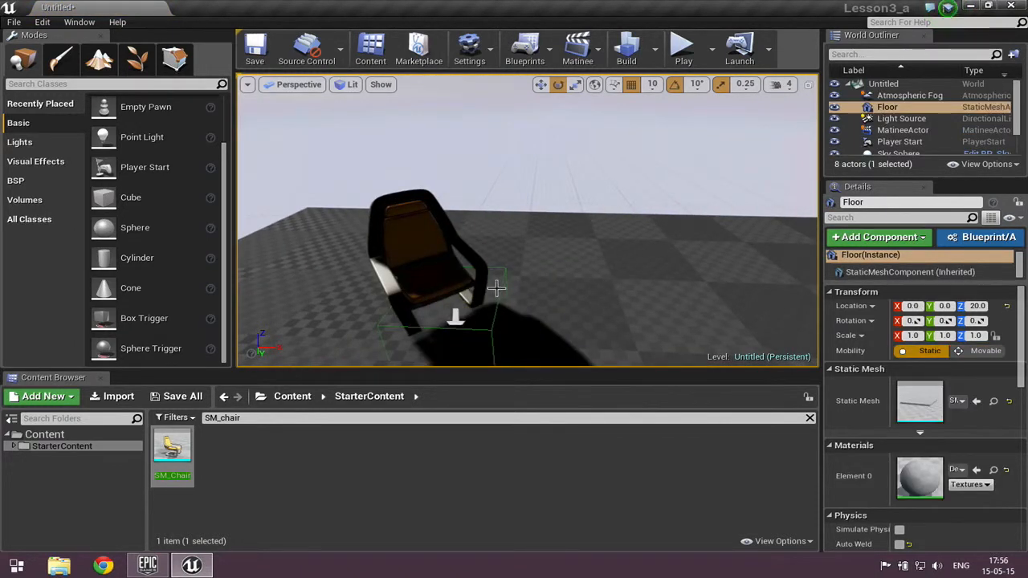
{"action": "scroll", "coordinate": [496, 288], "scroll_direction": "down", "scroll_amount": 3}
{"action": "mouse_move", "coordinate": [476, 292]}
{"action": "left_mouse_down"}
{"action": "mouse_move", "coordinate": [477, 241]}
{"action": "mouse_move", "coordinate": [480, 303]}
{"action": "left_mouse_up"}
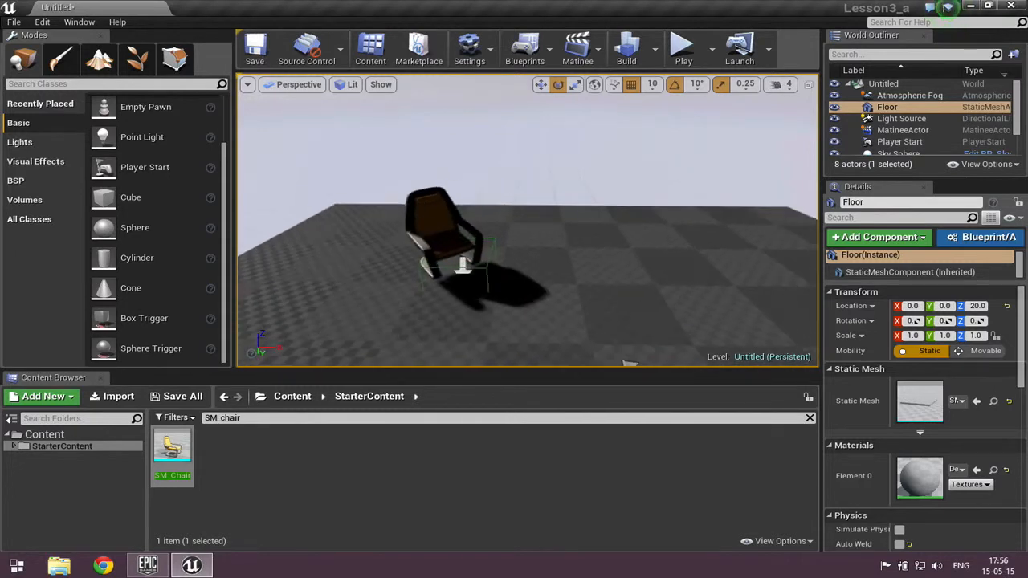
{"action": "scroll", "coordinate": [571, 306], "scroll_direction": "down", "scroll_amount": 3}
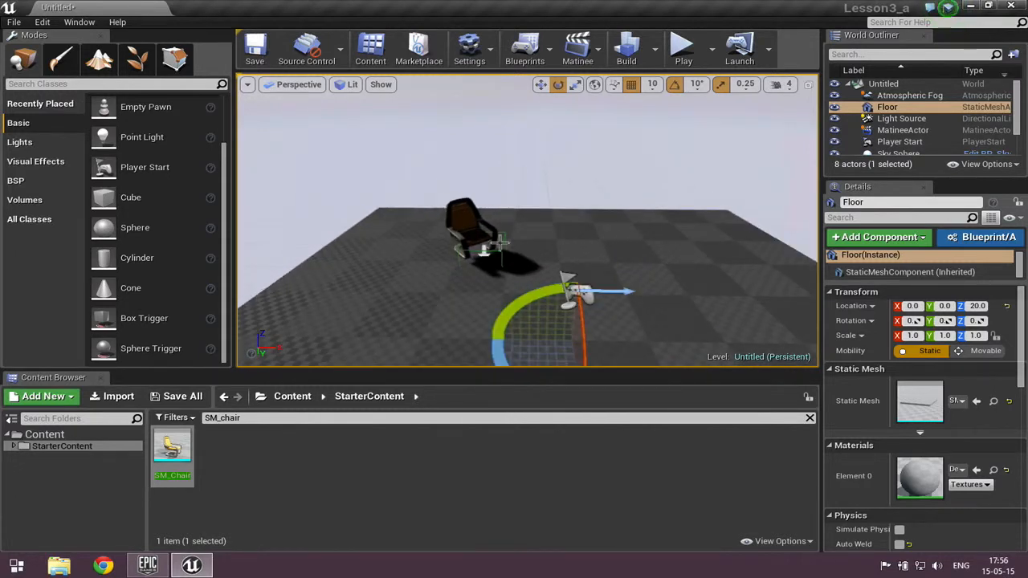
{"action": "scroll", "coordinate": [892, 130], "scroll_direction": "down", "scroll_amount": 2}
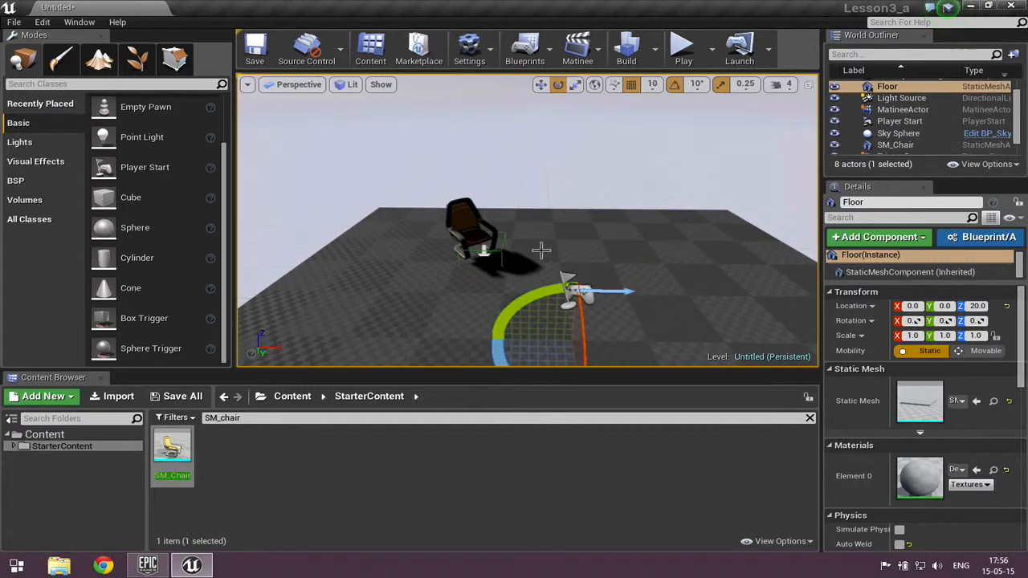
{"action": "left_click", "coordinate": [867, 157]}
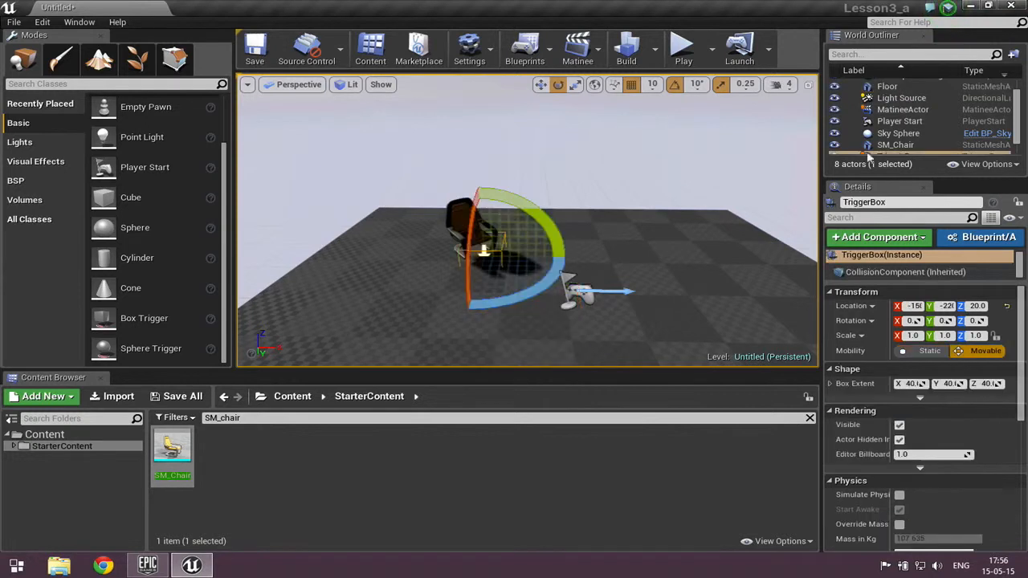
{"action": "left_click", "coordinate": [540, 84]}
{"action": "left_click_drag", "start_coordinate": [475, 213], "coordinate": [474, 183]}
{"action": "left_click_drag", "start_coordinate": [534, 229], "coordinate": [519, 230]}
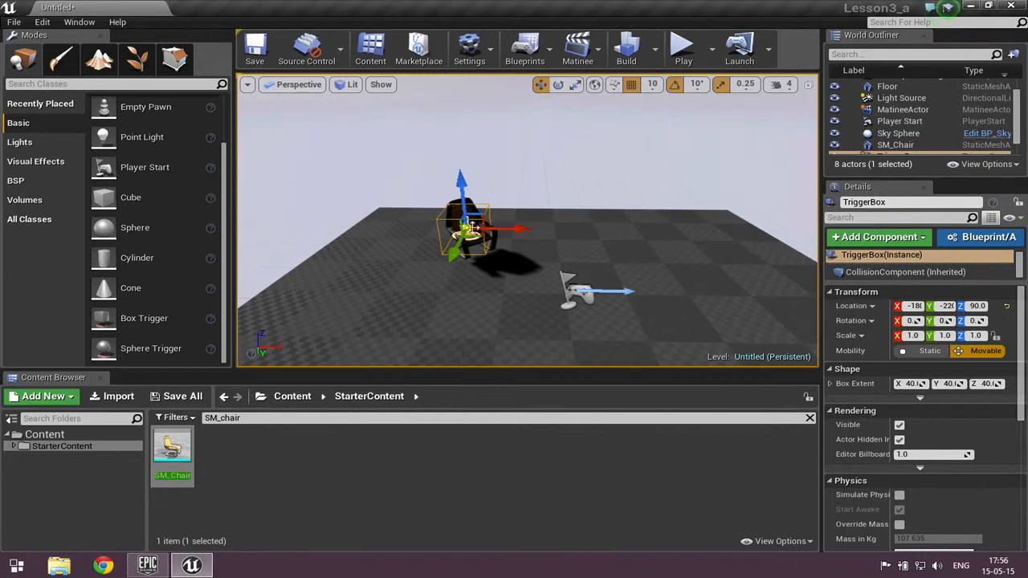
{"action": "left_click_drag", "start_coordinate": [451, 253], "coordinate": [453, 250]}
{"action": "right_click_drag", "start_coordinate": [572, 203], "coordinate": [426, 215]}
{"action": "key", "text": "d"}
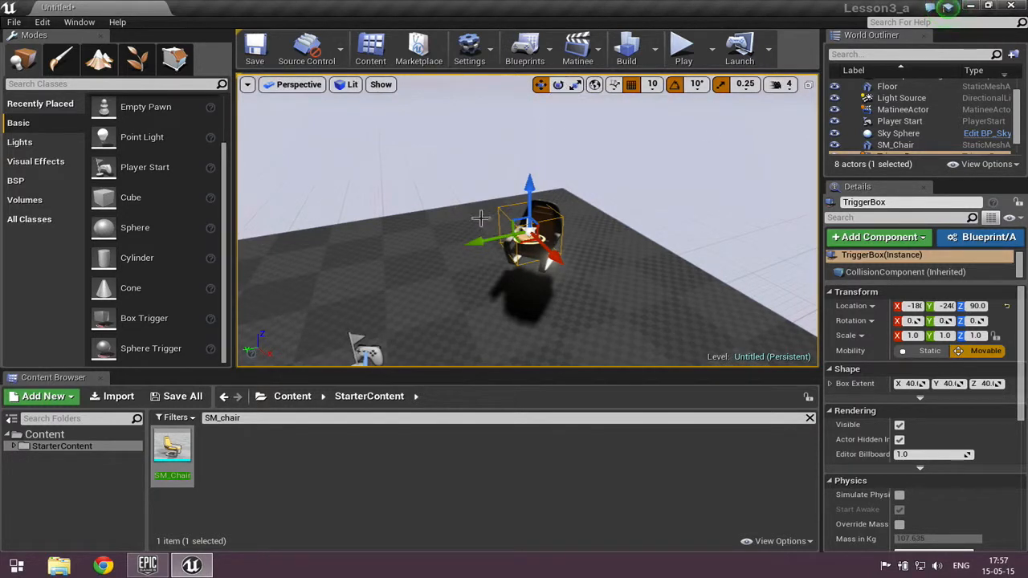
Step: Scale the box trigger uniformly around the chair to a box extent of about 96 on each axis
{"action": "key", "text": "r"}
{"action": "left_click_drag", "start_coordinate": [526, 233], "coordinate": [523, 305]}
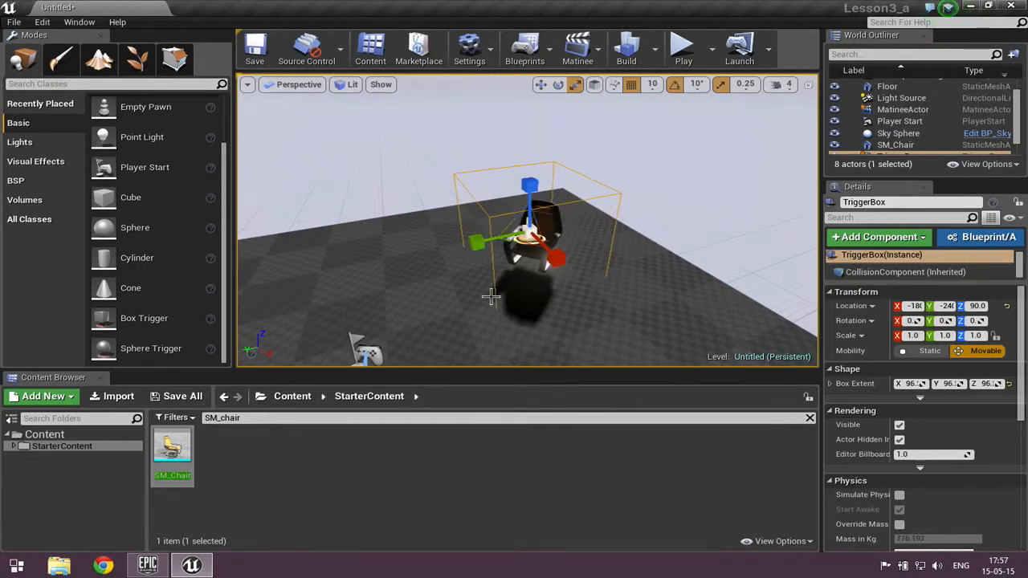
{"action": "scroll", "coordinate": [491, 297], "scroll_direction": "down", "scroll_amount": 2}
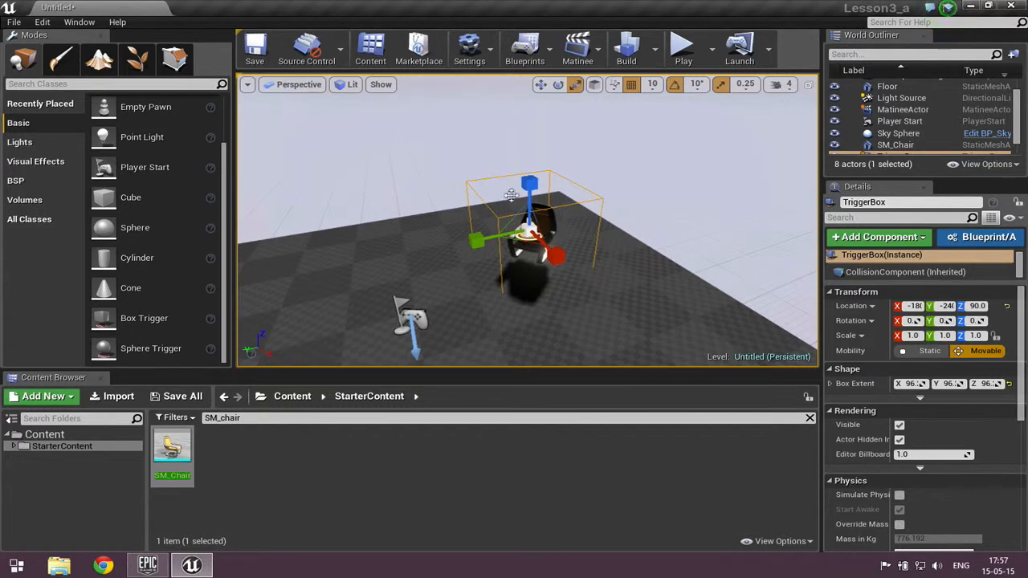
Step: Examine the enlarged box trigger around the chair up close and from the opposite side
{"action": "right_click_drag", "start_coordinate": [450, 281], "coordinate": [385, 269]}
{"action": "key", "text": "w"}
{"action": "right_click_drag", "start_coordinate": [474, 269], "coordinate": [385, 237]}
{"action": "right_click_drag", "start_coordinate": [473, 199], "coordinate": [460, 202]}
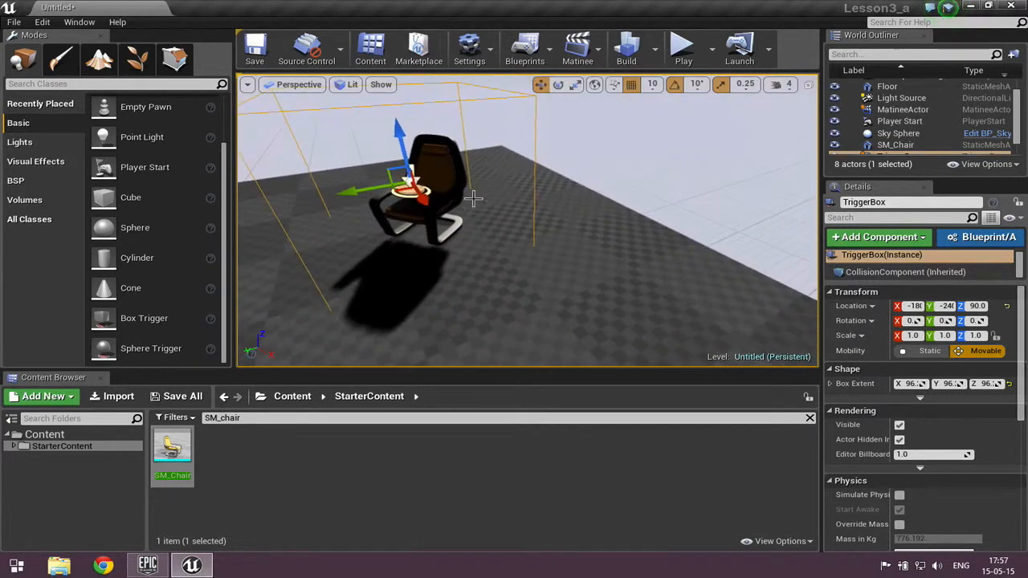
{"action": "scroll", "coordinate": [471, 195], "scroll_direction": "down", "scroll_amount": 5}
{"action": "right_click_drag", "start_coordinate": [513, 216], "coordinate": [720, 239]}
{"action": "key", "text": "w"}
{"action": "key", "text": "s"}
{"action": "right_click_drag", "start_coordinate": [465, 185], "coordinate": [472, 186]}
{"action": "scroll", "coordinate": [466, 186], "scroll_direction": "down", "scroll_amount": 2}
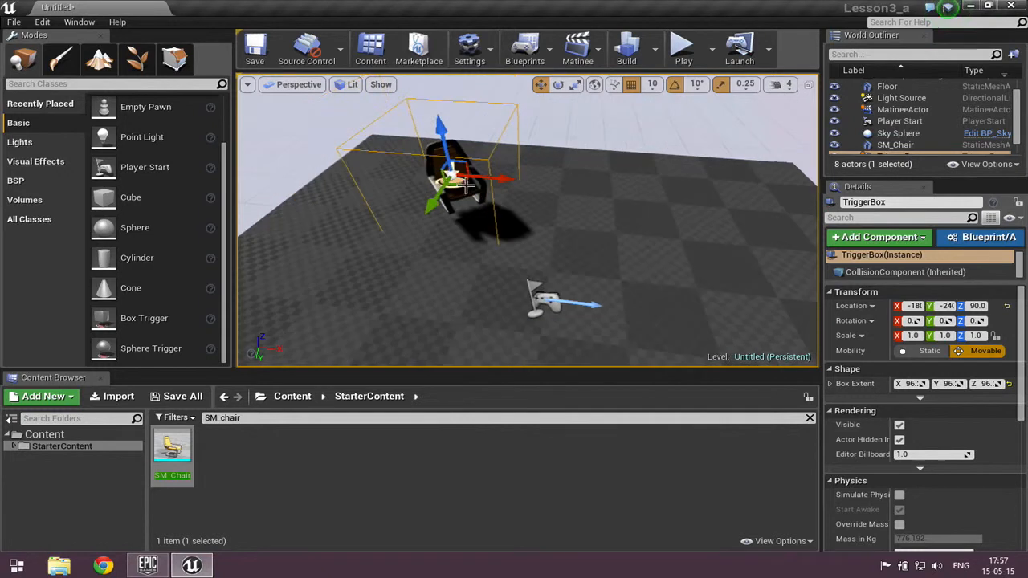
Step: Move the chair along the X axis to X 130 and rotate it about its vertical axis so the seat faces the trigger box
{"action": "left_click_drag", "start_coordinate": [339, 104], "coordinate": [310, 102]}
{"action": "left_click", "coordinate": [531, 157]}
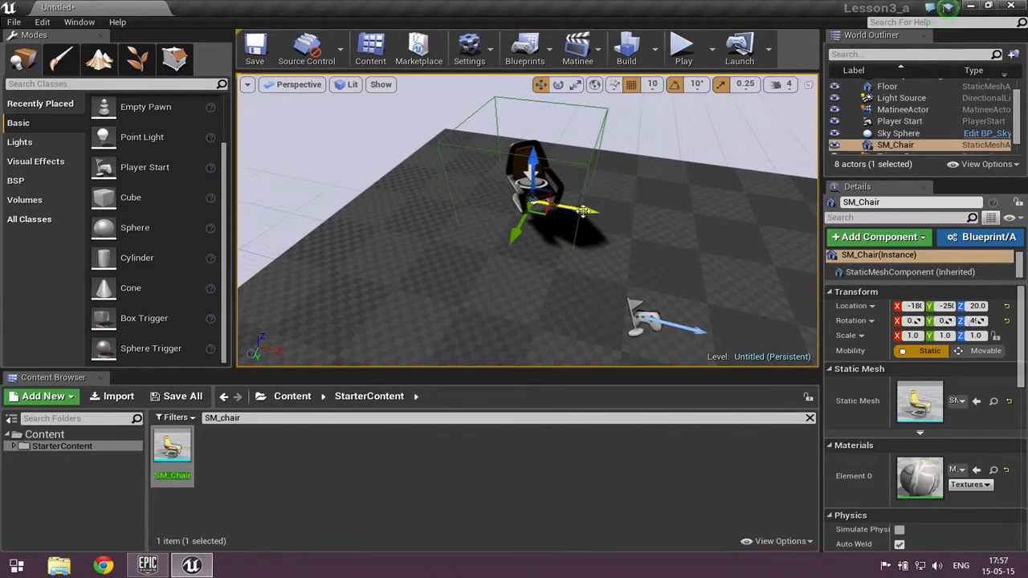
{"action": "left_click_drag", "start_coordinate": [585, 210], "coordinate": [767, 245]}
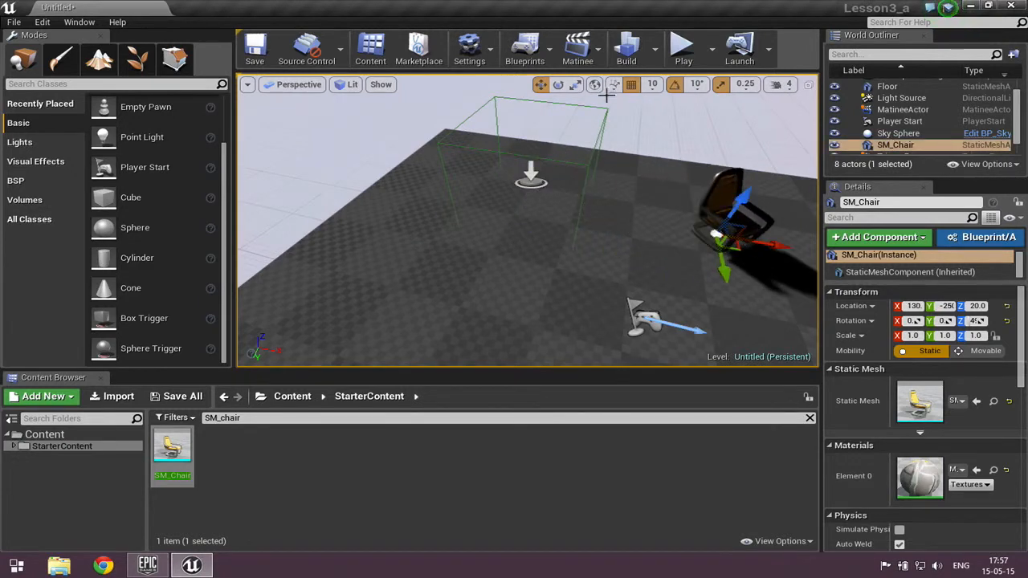
{"action": "left_click", "coordinate": [558, 84]}
{"action": "left_click_drag", "start_coordinate": [704, 276], "coordinate": [620, 196]}
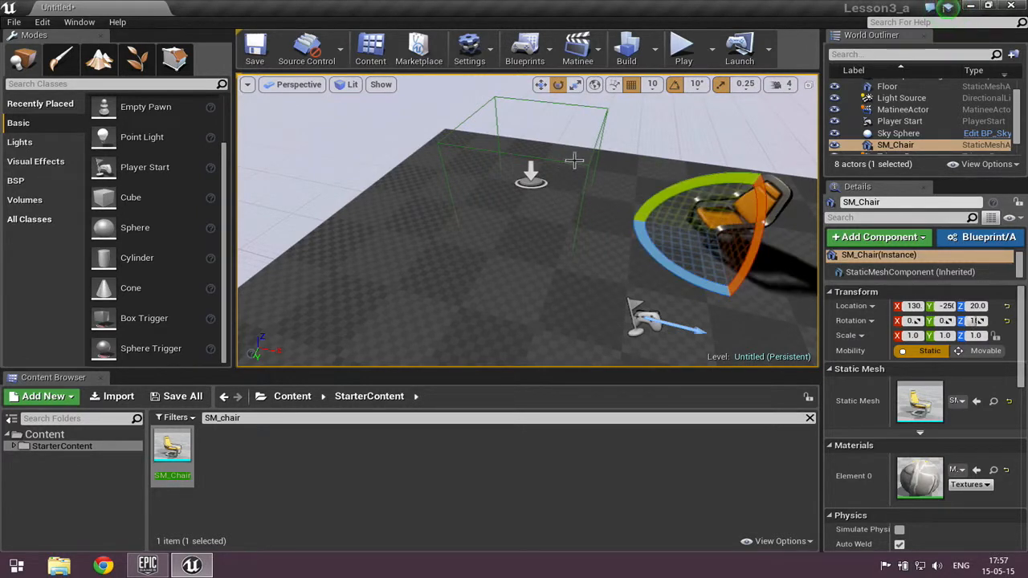
Step: Move the box trigger along the X axis to X 110 so it surrounds the chair
{"action": "left_click", "coordinate": [605, 111]}
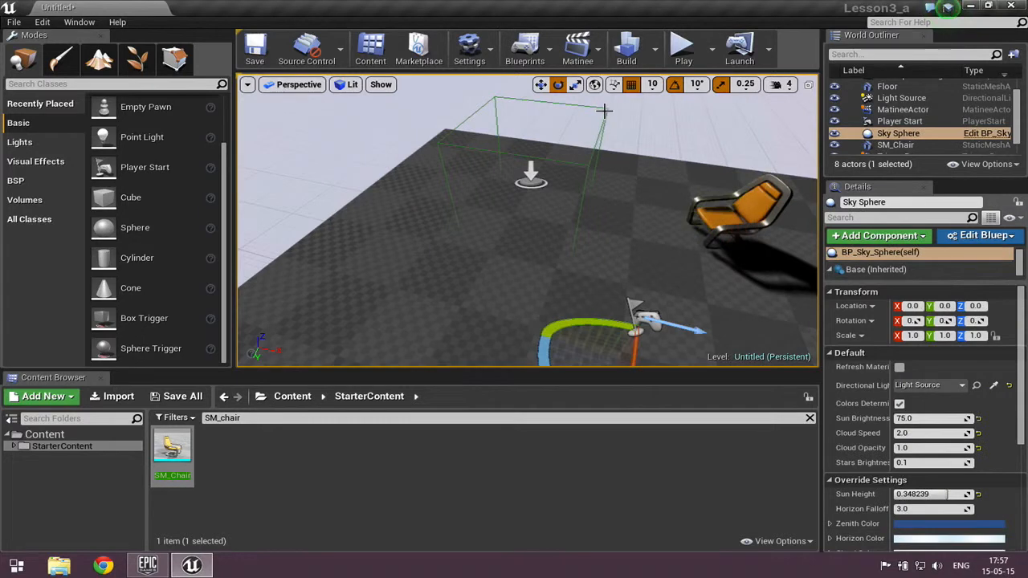
{"action": "left_click", "coordinate": [531, 176]}
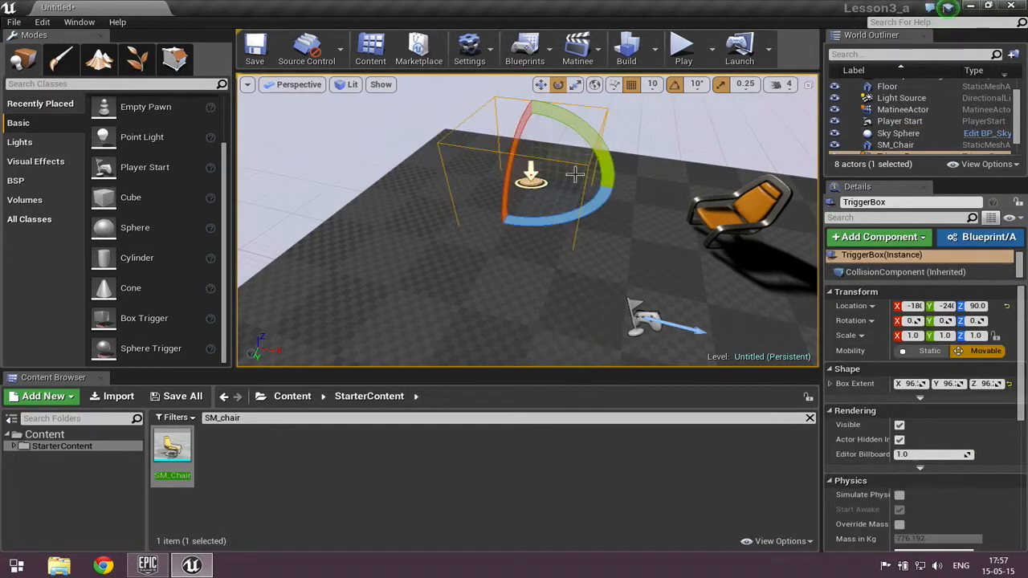
{"action": "left_click", "coordinate": [540, 85]}
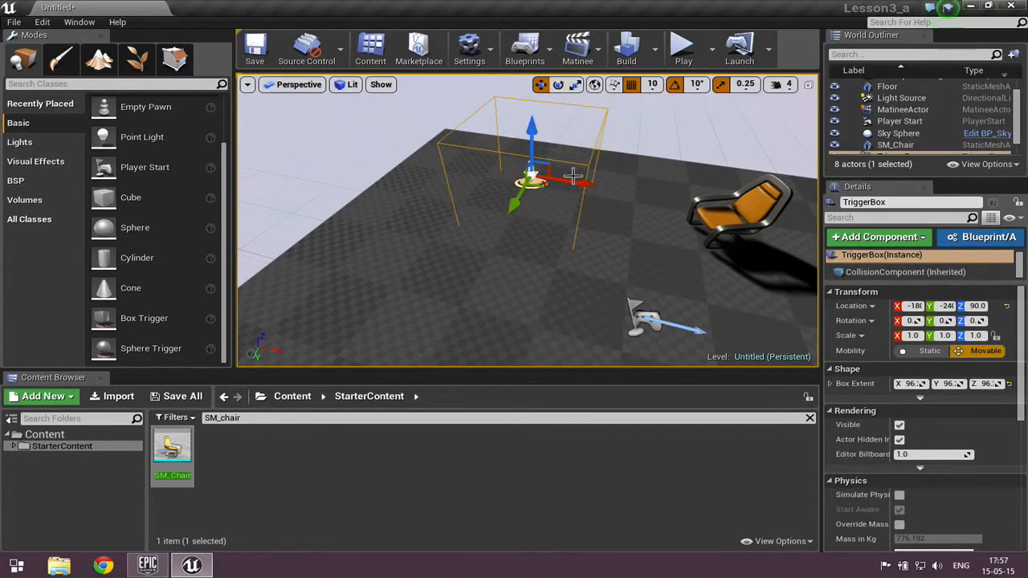
{"action": "left_click_drag", "start_coordinate": [579, 178], "coordinate": [792, 215]}
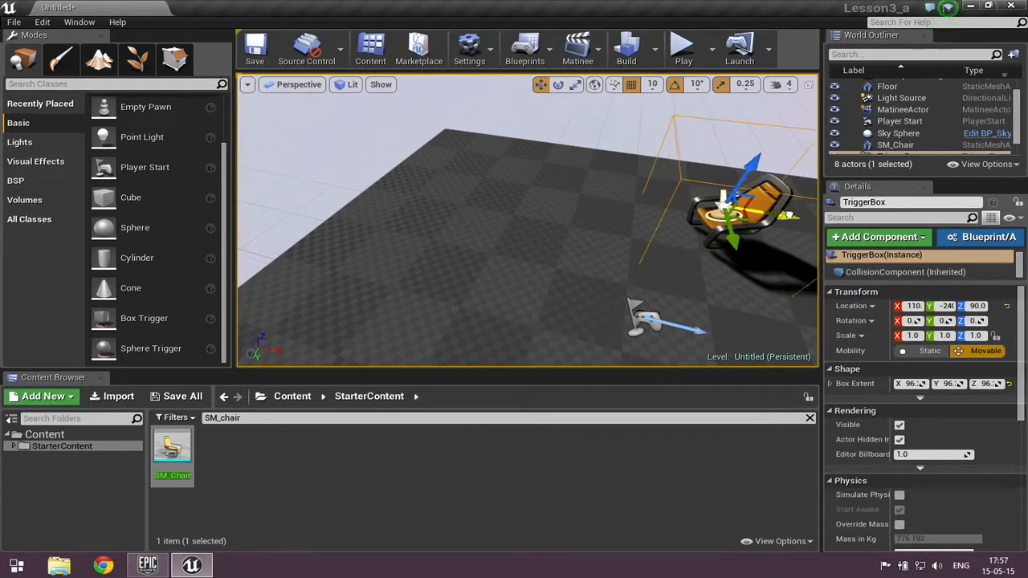
{"action": "scroll", "coordinate": [565, 221], "scroll_direction": "down", "scroll_amount": 4}
{"action": "right_click_drag", "start_coordinate": [632, 248], "coordinate": [679, 273]}
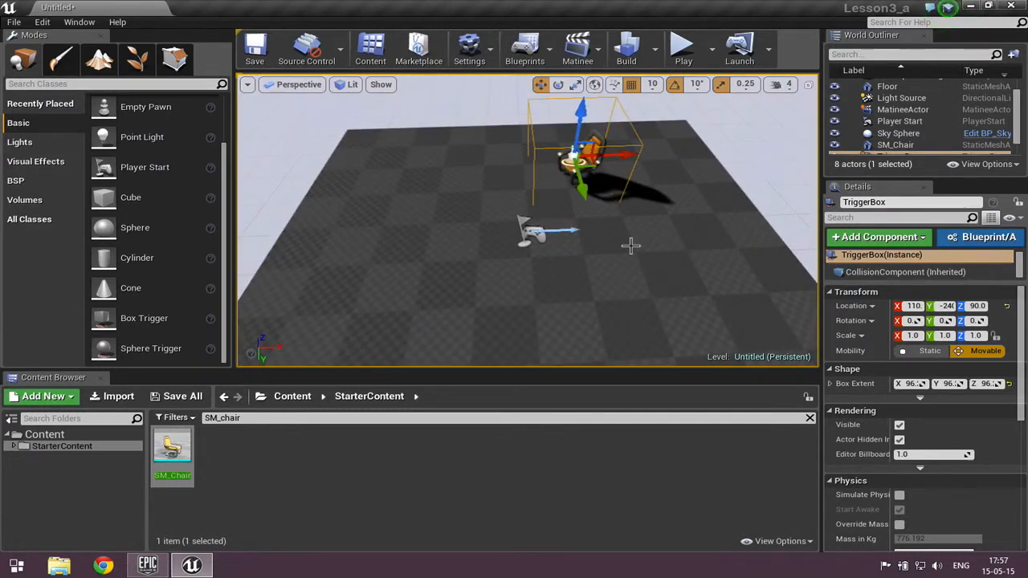
{"action": "scroll", "coordinate": [631, 245], "scroll_direction": "up", "scroll_amount": 5}
{"action": "scroll", "coordinate": [630, 244], "scroll_direction": "down", "scroll_amount": 4}
{"action": "mouse_move", "coordinate": [645, 209]}
{"action": "right_mouse_down"}
{"action": "mouse_move", "coordinate": [645, 145]}
{"action": "mouse_move", "coordinate": [655, 183]}
{"action": "mouse_move", "coordinate": [647, 178]}
{"action": "mouse_move", "coordinate": [642, 164]}
{"action": "mouse_move", "coordinate": [673, 210]}
{"action": "mouse_move", "coordinate": [662, 178]}
{"action": "mouse_move", "coordinate": [647, 213]}
{"action": "right_mouse_up"}
{"action": "key", "text": "w"}
{"action": "key", "text": "s"}
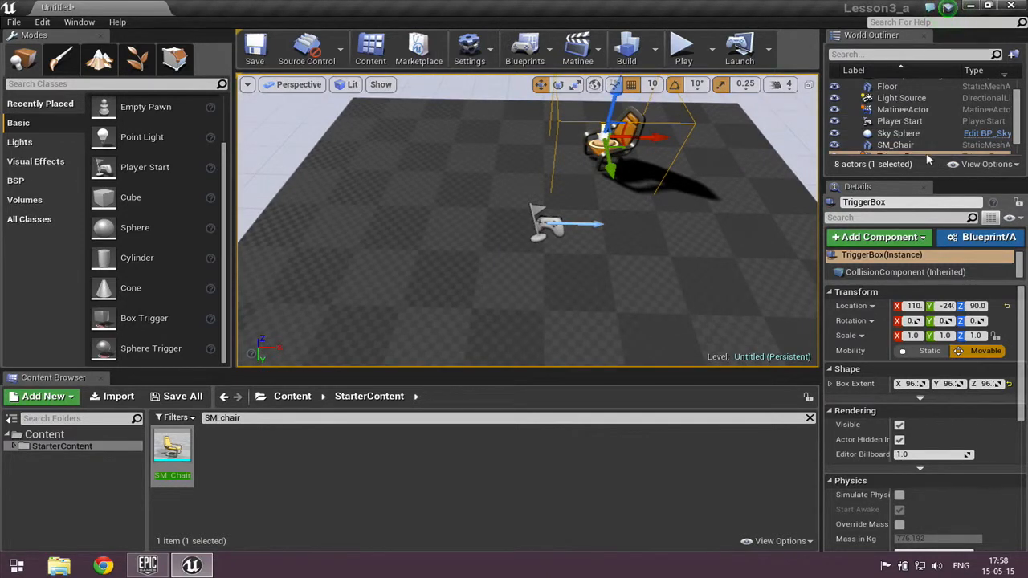
Step: Widen the details area for the SM_Chair actor and locate its M_Chair material in the Content Browser
{"action": "scroll", "coordinate": [904, 130], "scroll_direction": "down", "scroll_amount": 2}
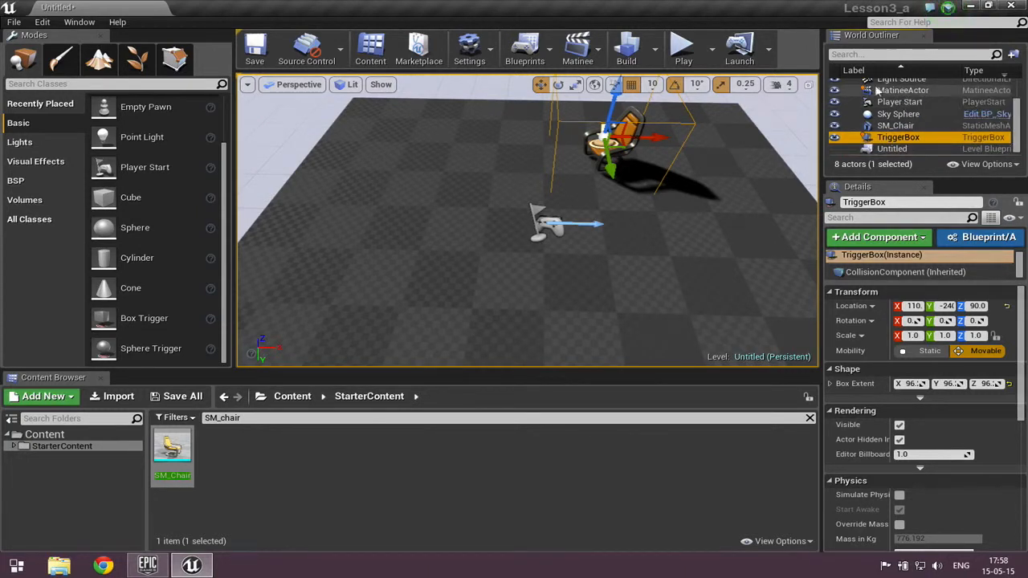
{"action": "left_click", "coordinate": [889, 127]}
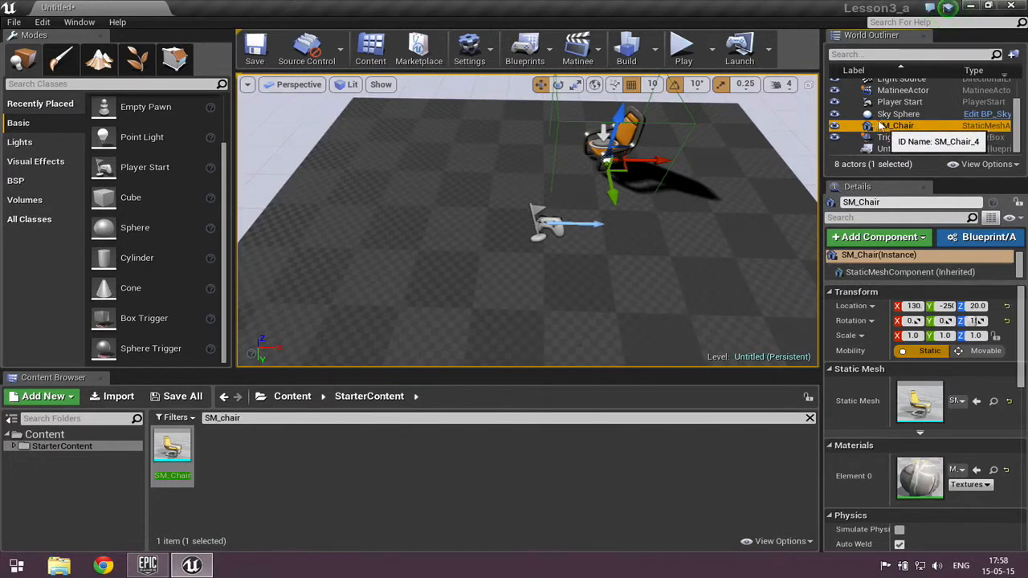
{"action": "key", "text": "F2"}
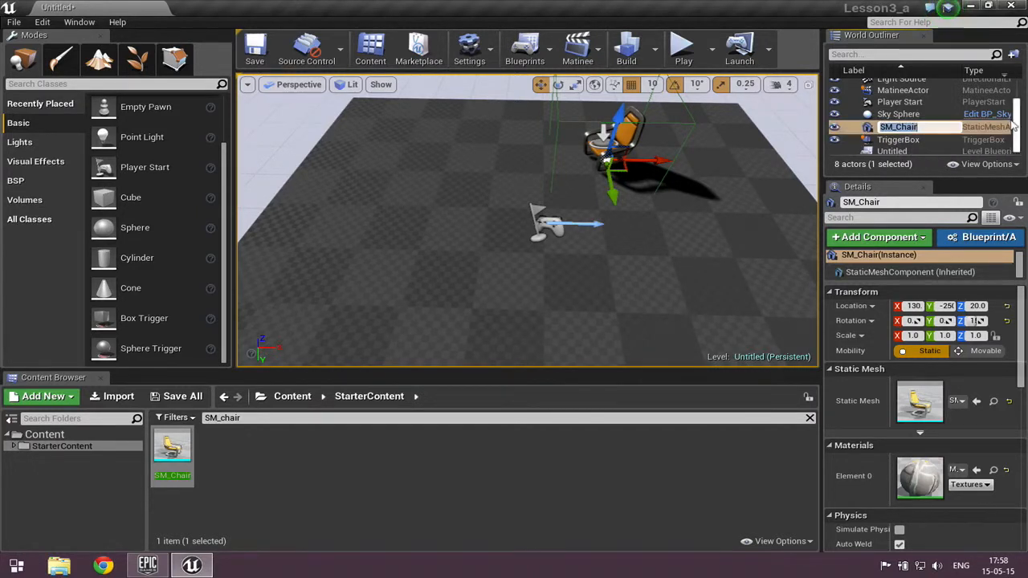
{"action": "left_click", "coordinate": [855, 128]}
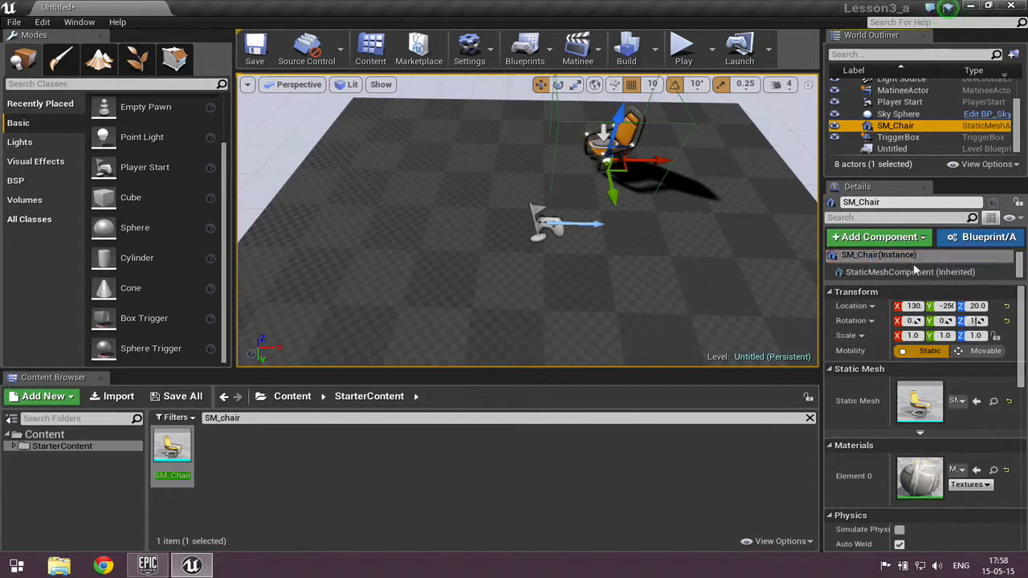
{"action": "left_click_drag", "start_coordinate": [1017, 317], "coordinate": [1014, 346]}
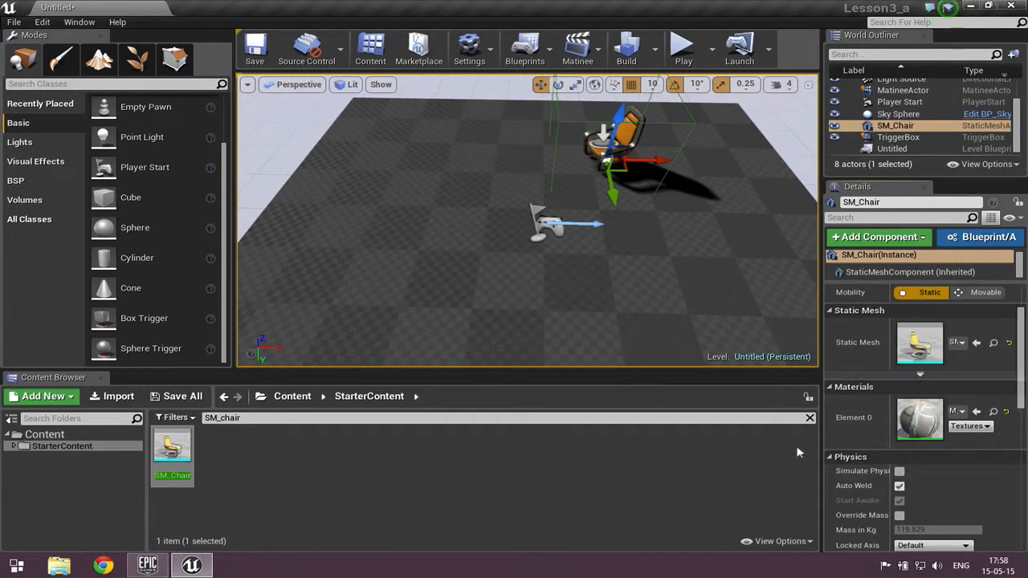
{"action": "left_click_drag", "start_coordinate": [819, 429], "coordinate": [674, 430]}
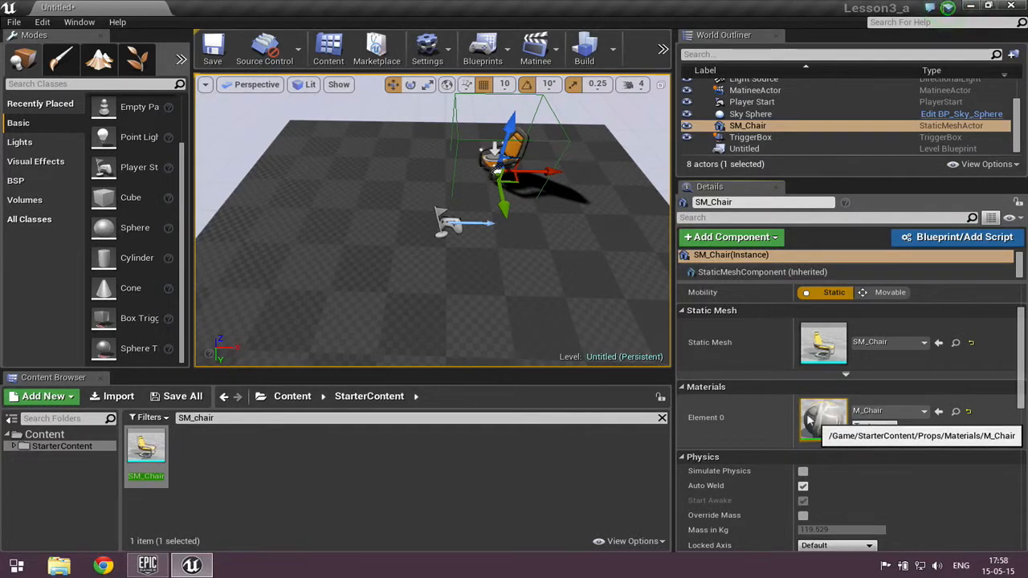
{"action": "left_click", "coordinate": [955, 411]}
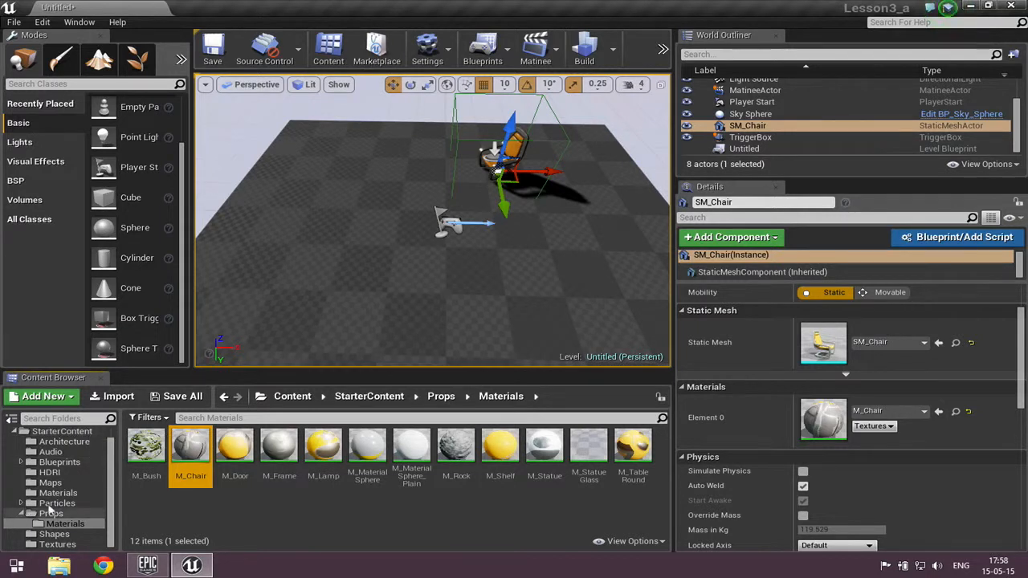
Step: Create a material instance of M_Chair with its default name and assign it to the chair's Element 0 material
{"action": "right_click", "coordinate": [195, 445]}
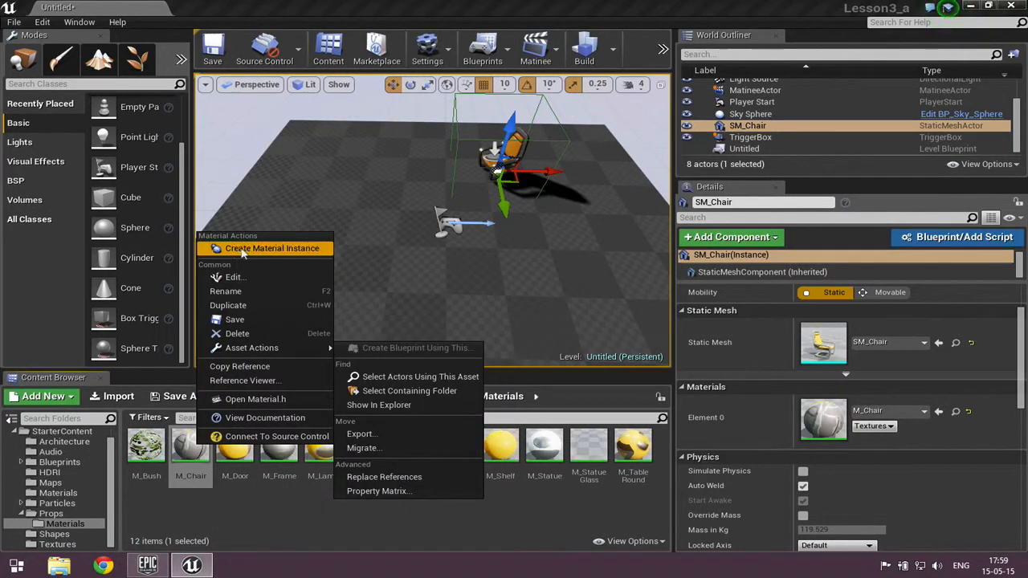
{"action": "left_click", "coordinate": [283, 249]}
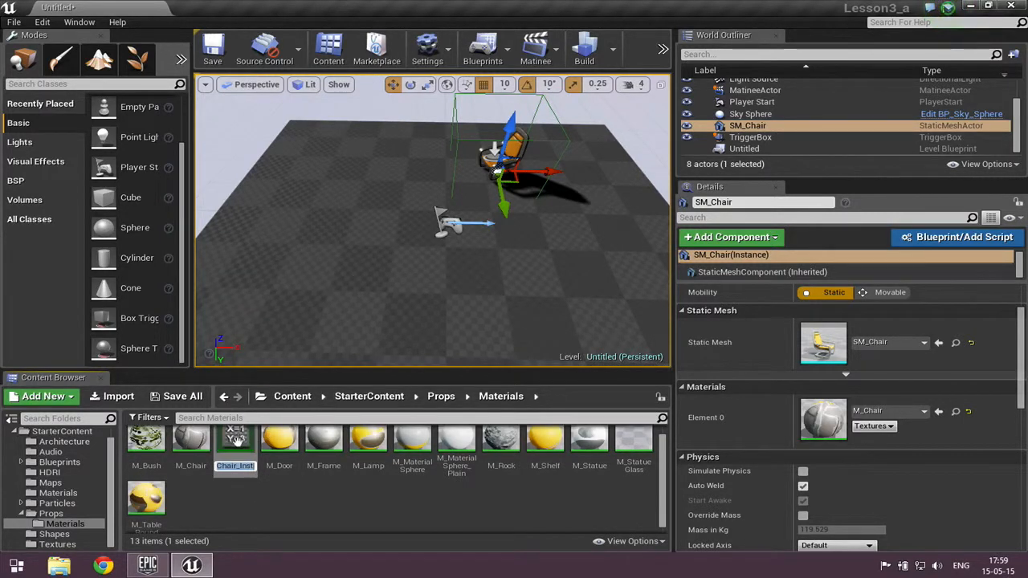
{"action": "scroll", "coordinate": [225, 445], "scroll_direction": "up", "scroll_amount": 1}
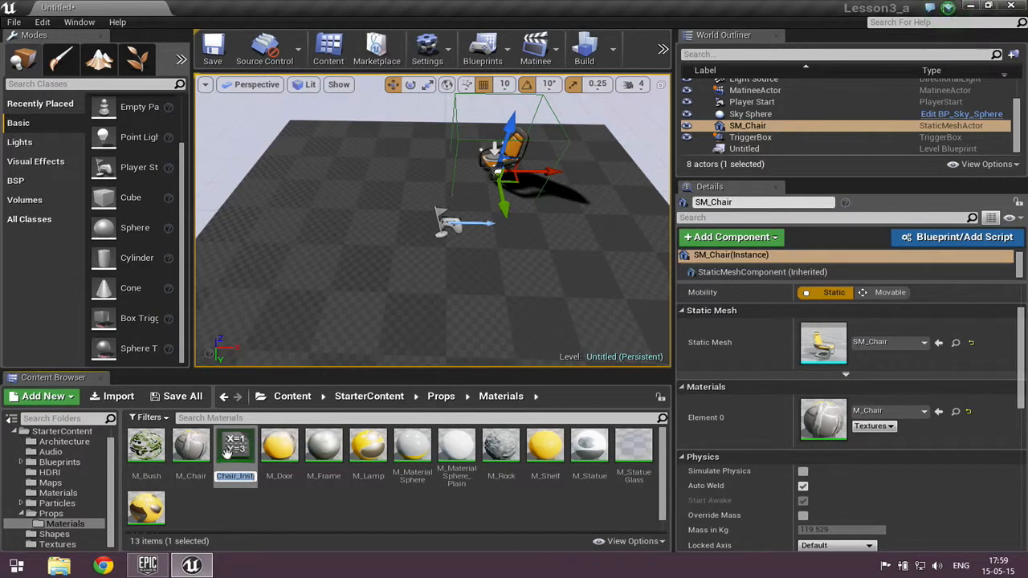
{"action": "left_click", "coordinate": [229, 449]}
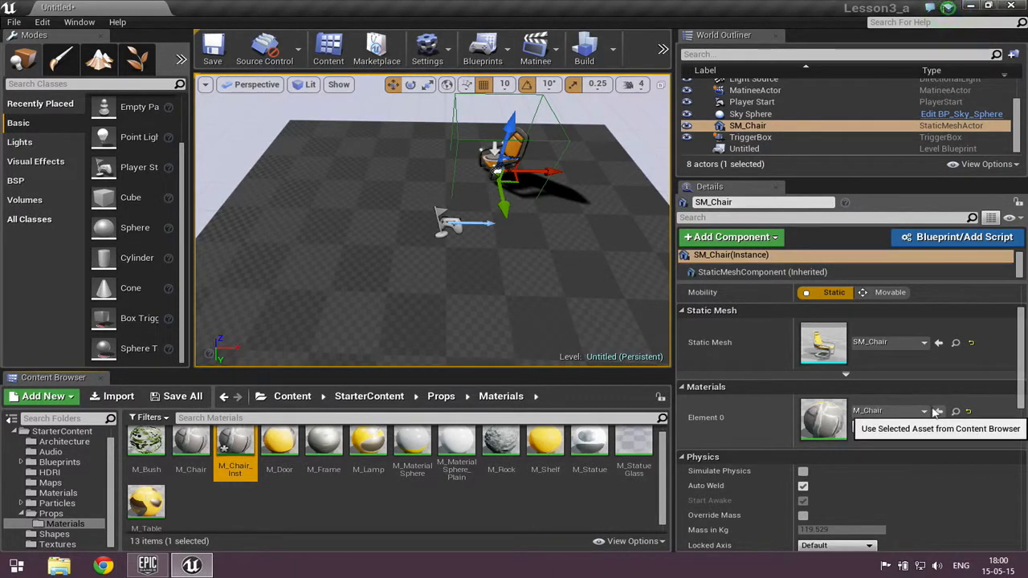
{"action": "left_click", "coordinate": [936, 412]}
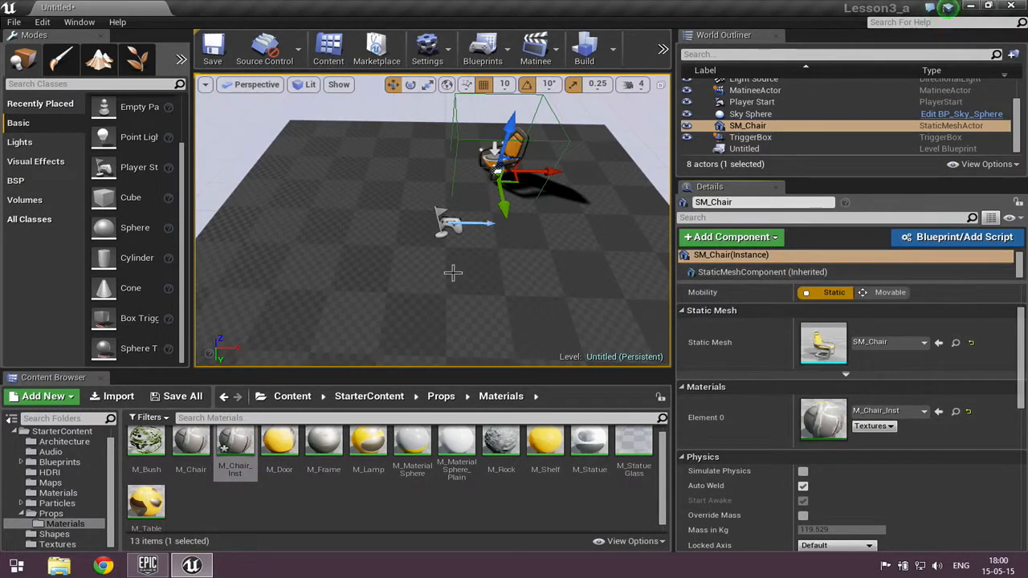
Step: Open M_Chair_Inst for editing and examine its parameter groups and the preview sphere from another side
{"action": "double_click", "coordinate": [234, 444]}
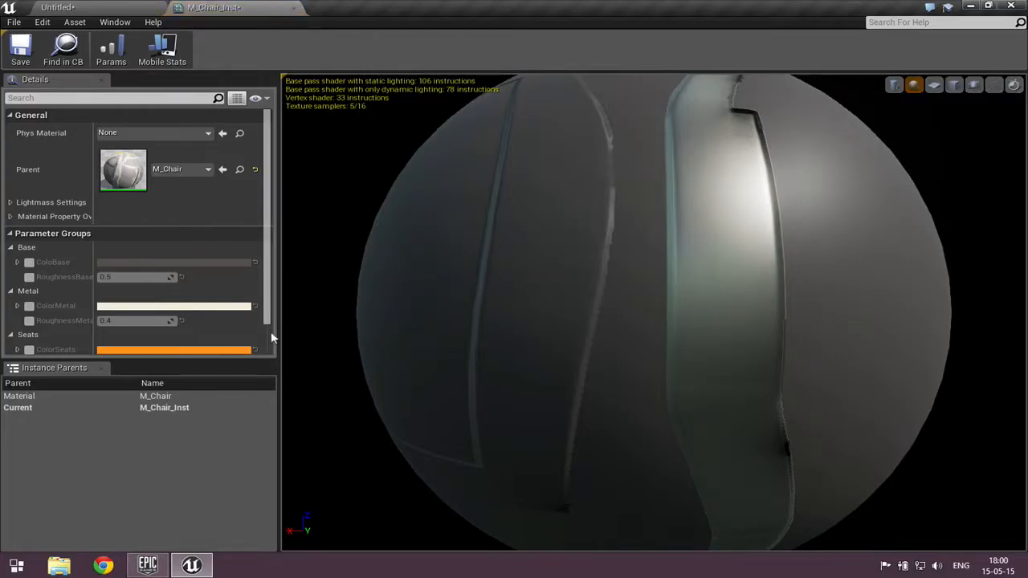
{"action": "left_click_drag", "start_coordinate": [265, 298], "coordinate": [268, 338]}
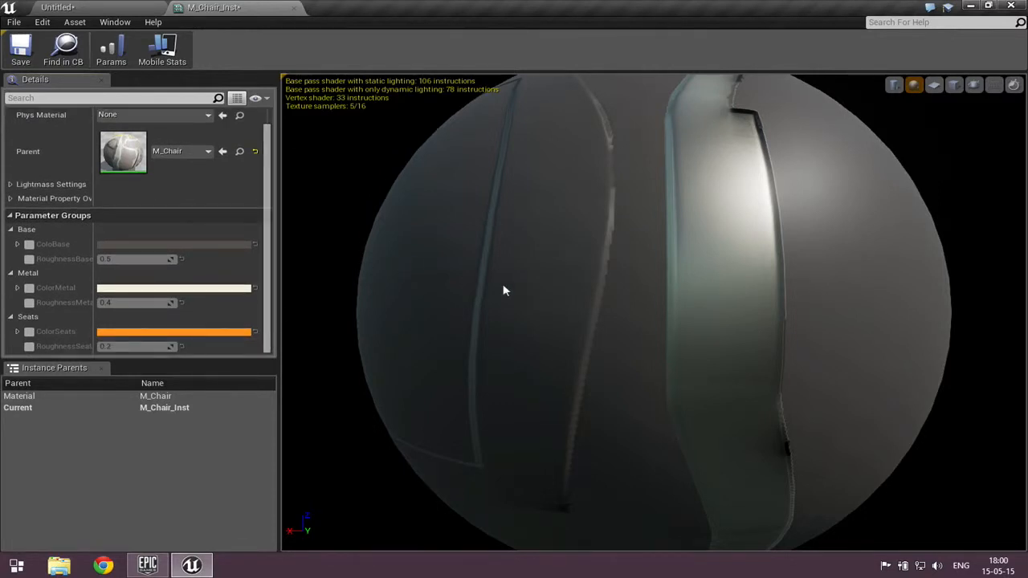
{"action": "scroll", "coordinate": [531, 294], "scroll_direction": "down", "scroll_amount": 6}
{"action": "right_click_drag", "start_coordinate": [569, 287], "coordinate": [570, 321]}
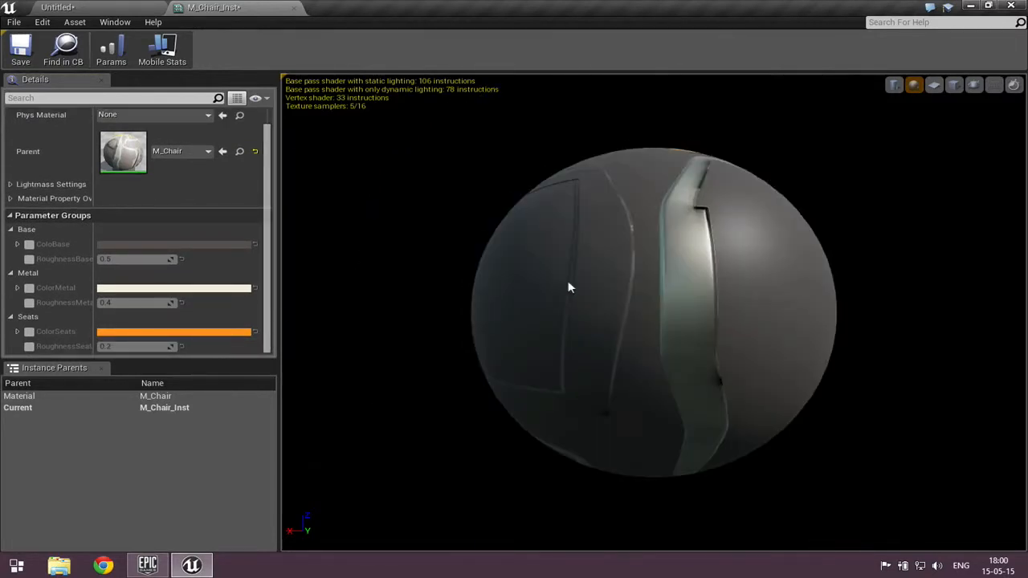
{"action": "scroll", "coordinate": [562, 290], "scroll_direction": "down", "scroll_amount": 3}
{"action": "scroll", "coordinate": [562, 290], "scroll_direction": "up", "scroll_amount": 4}
{"action": "scroll", "coordinate": [561, 291], "scroll_direction": "down", "scroll_amount": 4}
{"action": "scroll", "coordinate": [560, 292], "scroll_direction": "up", "scroll_amount": 2}
{"action": "scroll", "coordinate": [560, 292], "scroll_direction": "down", "scroll_amount": 2}
{"action": "mouse_move", "coordinate": [560, 293]}
{"action": "middle_mouse_down"}
{"action": "mouse_move", "coordinate": [305, 274]}
{"action": "mouse_move", "coordinate": [760, 205]}
{"action": "mouse_move", "coordinate": [369, 211]}
{"action": "mouse_move", "coordinate": [559, 287]}
{"action": "middle_mouse_up"}
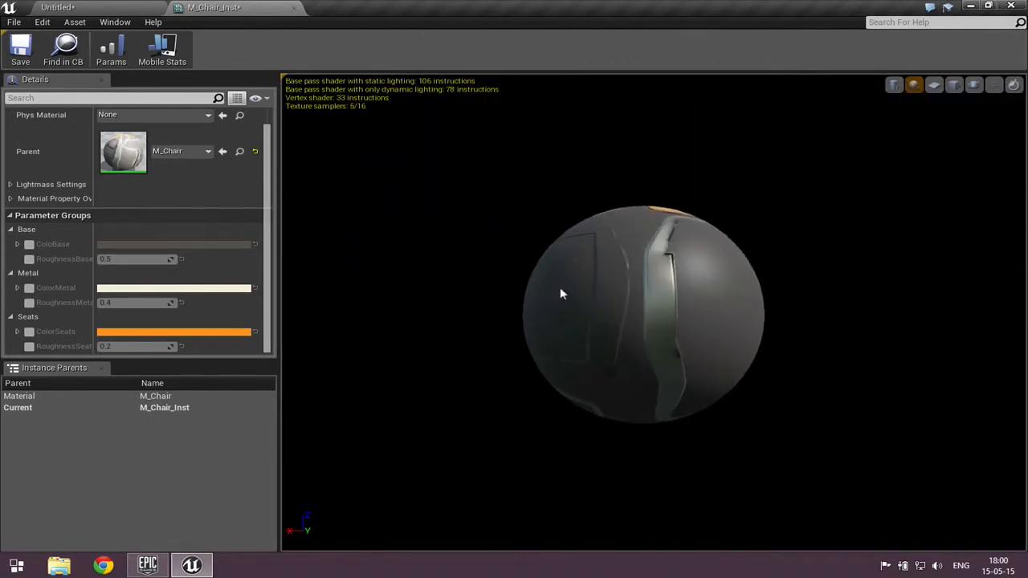
{"action": "scroll", "coordinate": [557, 287], "scroll_direction": "down", "scroll_amount": 1}
{"action": "left_click_drag", "start_coordinate": [555, 291], "coordinate": [587, 247]}
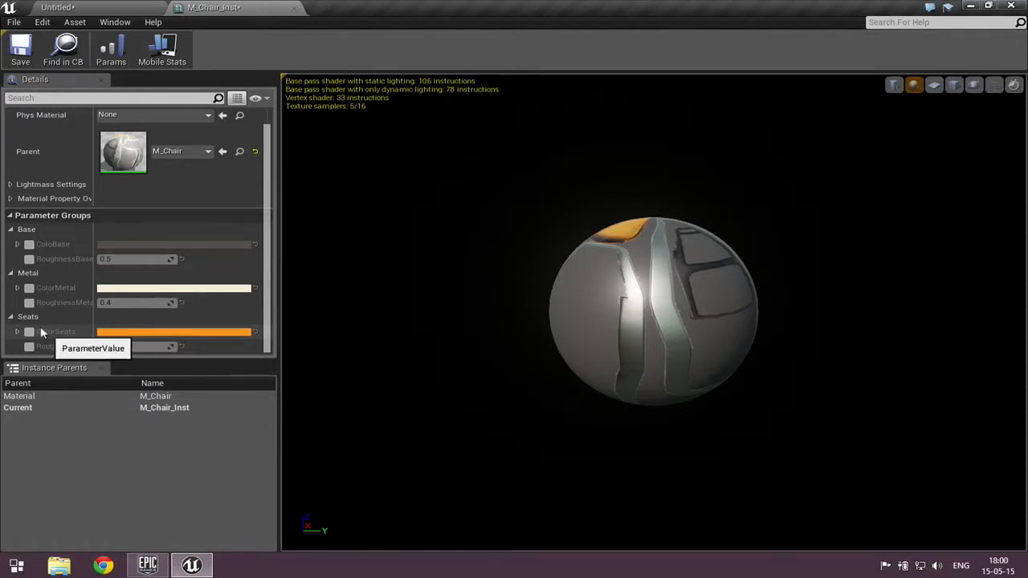
Step: View the channel values of the ColorSeats parameter, collapse them again, and close the material instance
{"action": "double_click", "coordinate": [129, 328]}
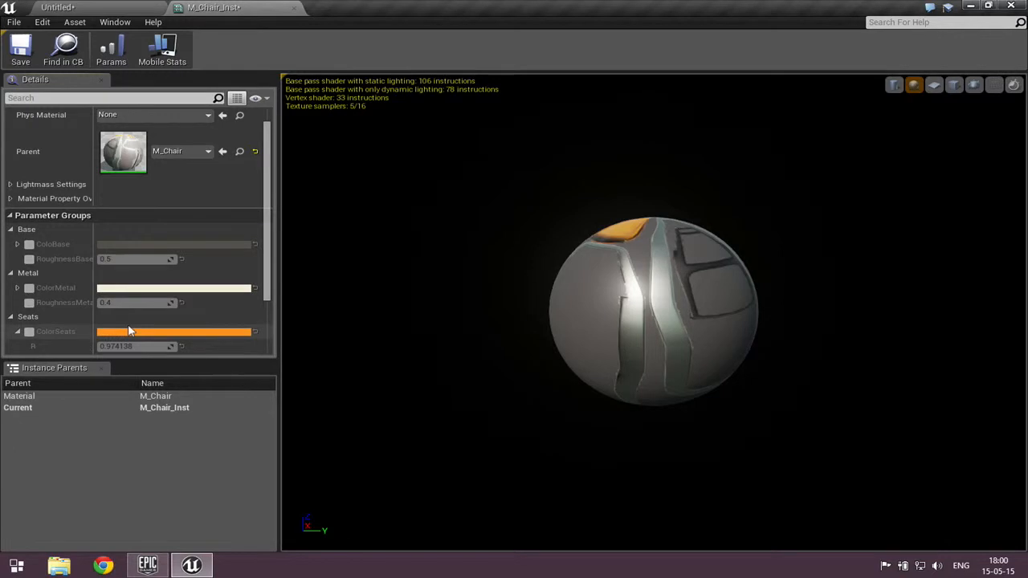
{"action": "scroll", "coordinate": [259, 294], "scroll_direction": "down", "scroll_amount": 2}
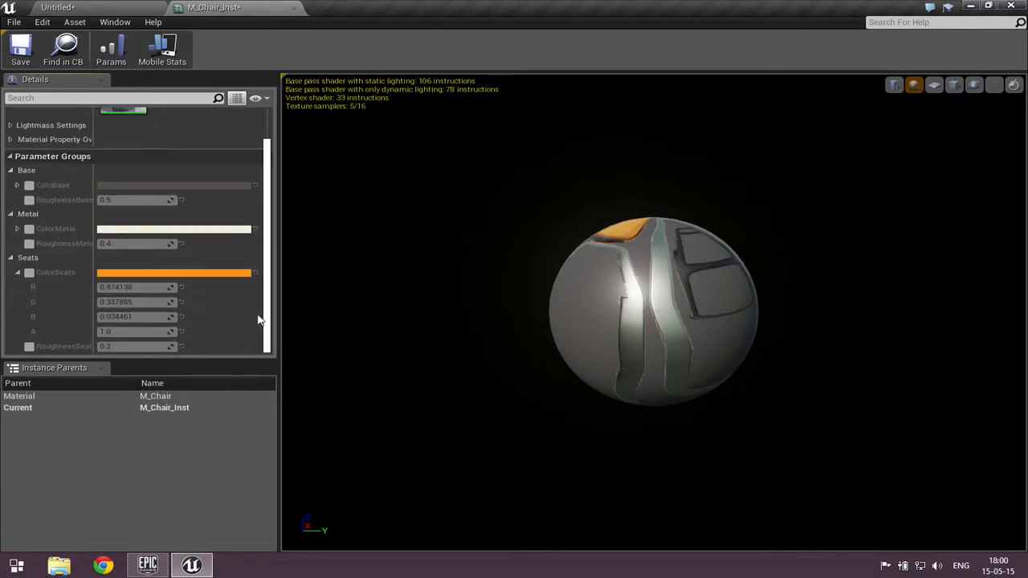
{"action": "double_click", "coordinate": [160, 273]}
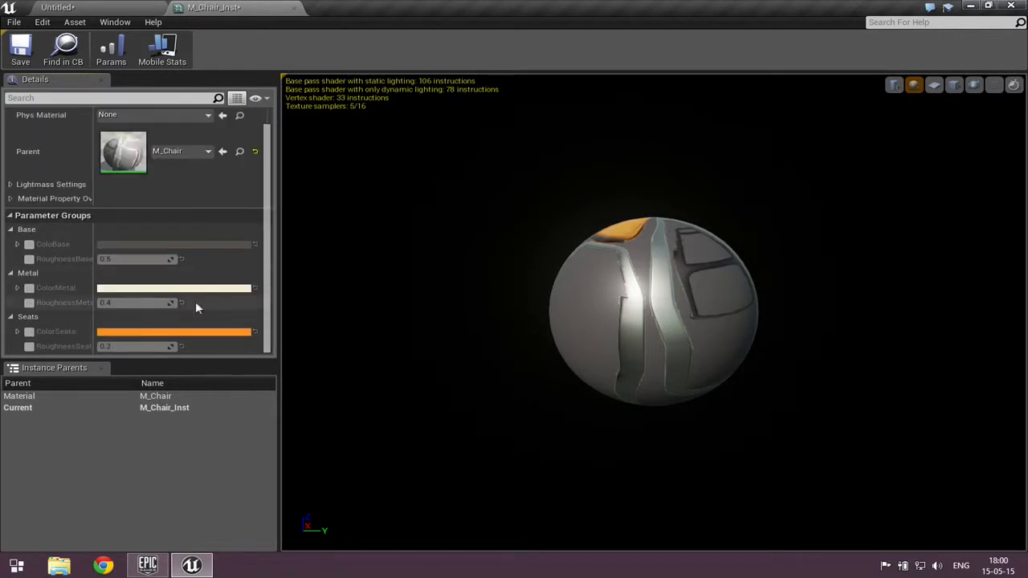
{"action": "left_click", "coordinate": [292, 8]}
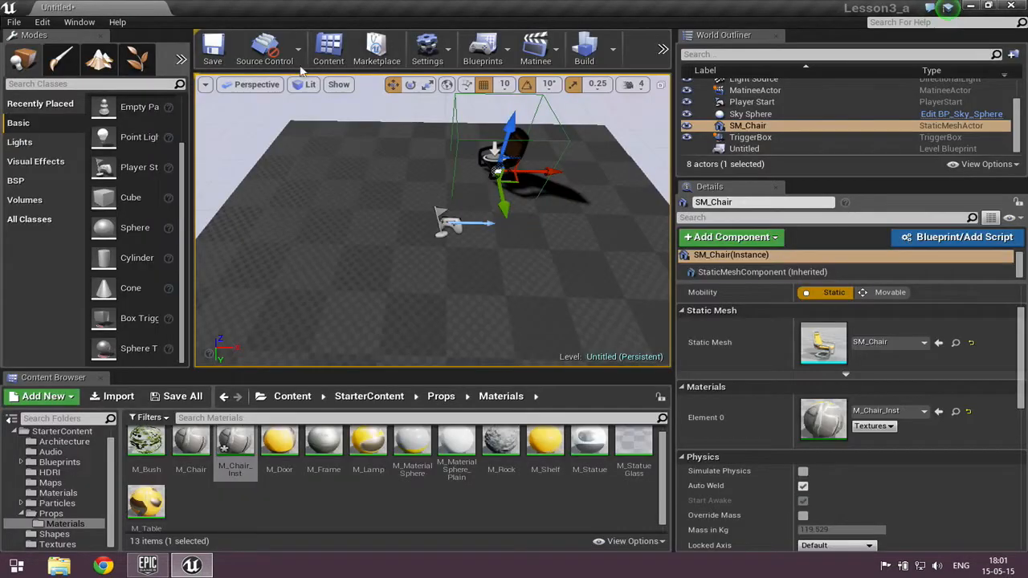
Step: Force delete the M_Chair_Inst material instance from the Materials folder
{"action": "right_click", "coordinate": [235, 445]}
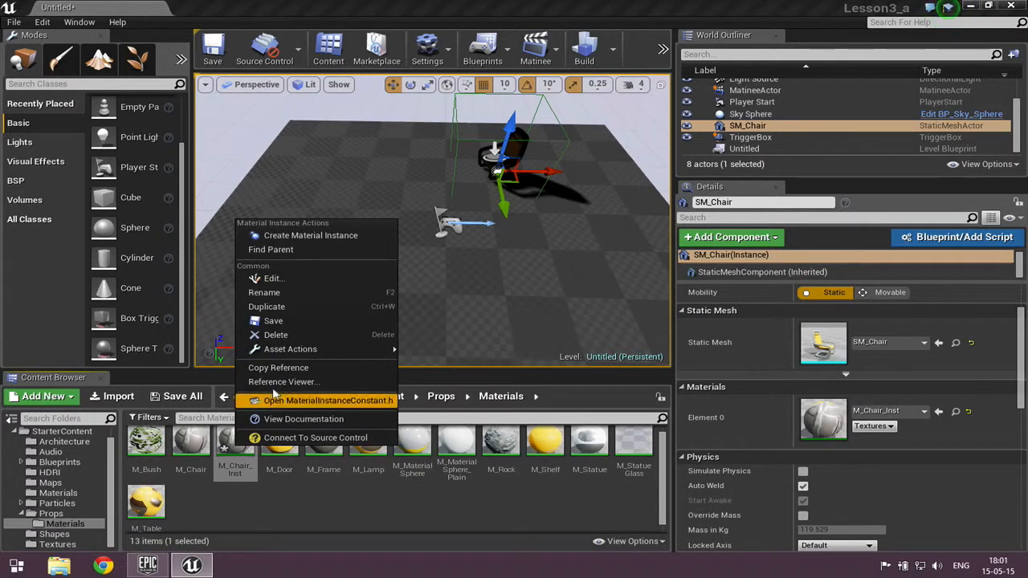
{"action": "left_click", "coordinate": [276, 335]}
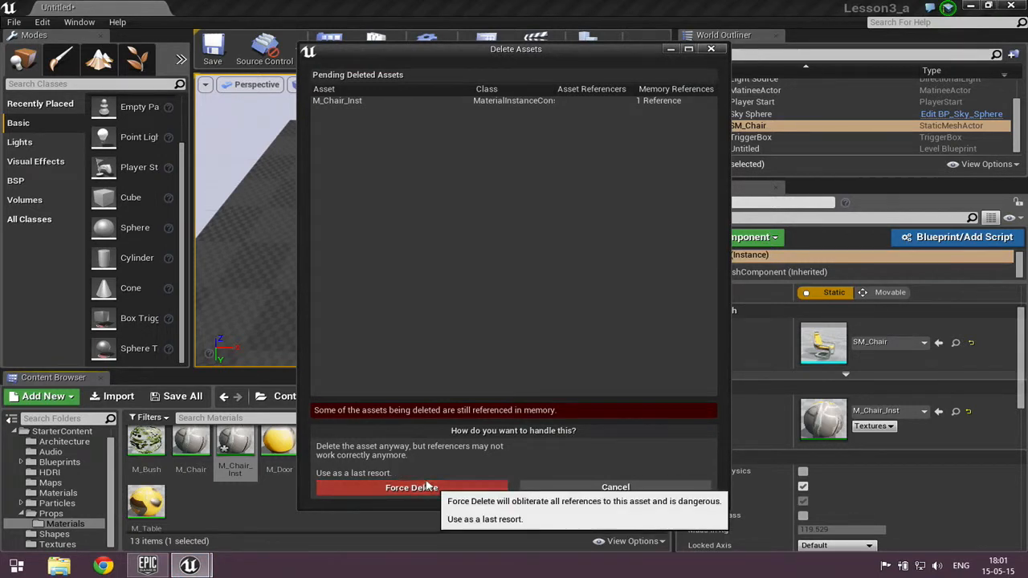
{"action": "left_click", "coordinate": [428, 486]}
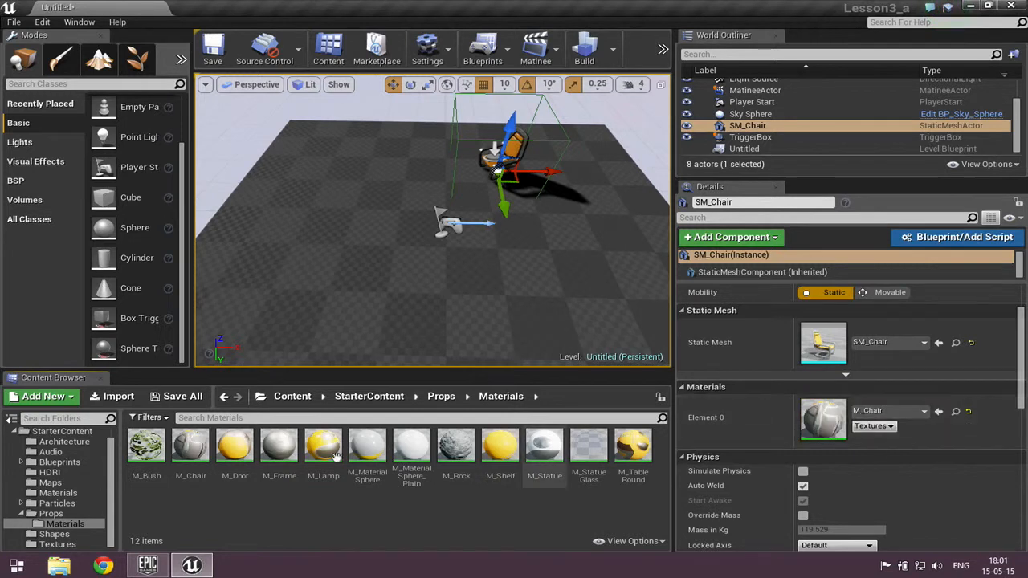
Step: Open the M_Chair material, bring its full node graph into view and select the ColorSeats parameter node
{"action": "double_click", "coordinate": [190, 446]}
{"action": "scroll", "coordinate": [303, 350], "scroll_direction": "down", "scroll_amount": 5}
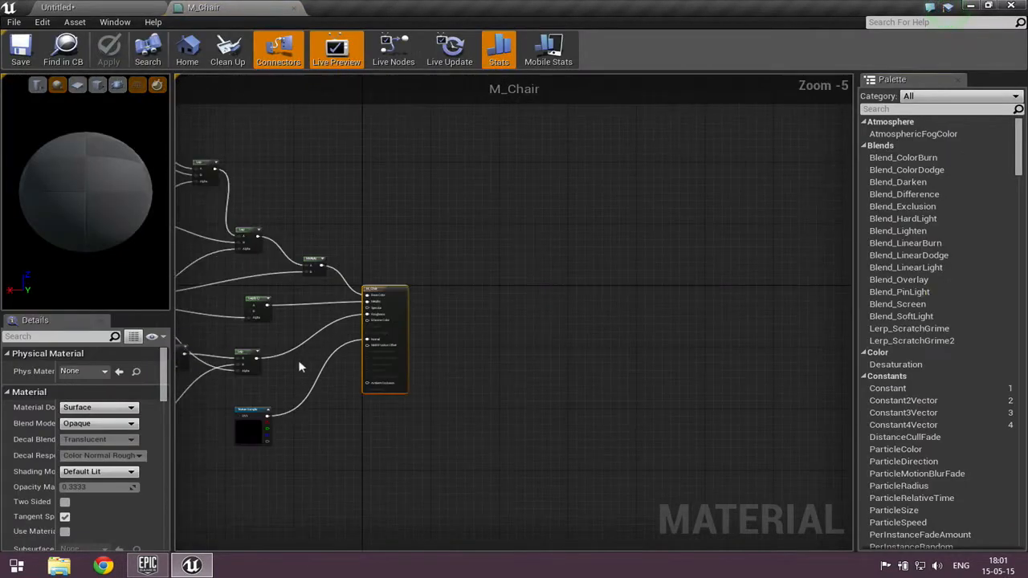
{"action": "right_click_drag", "start_coordinate": [335, 441], "coordinate": [554, 515]}
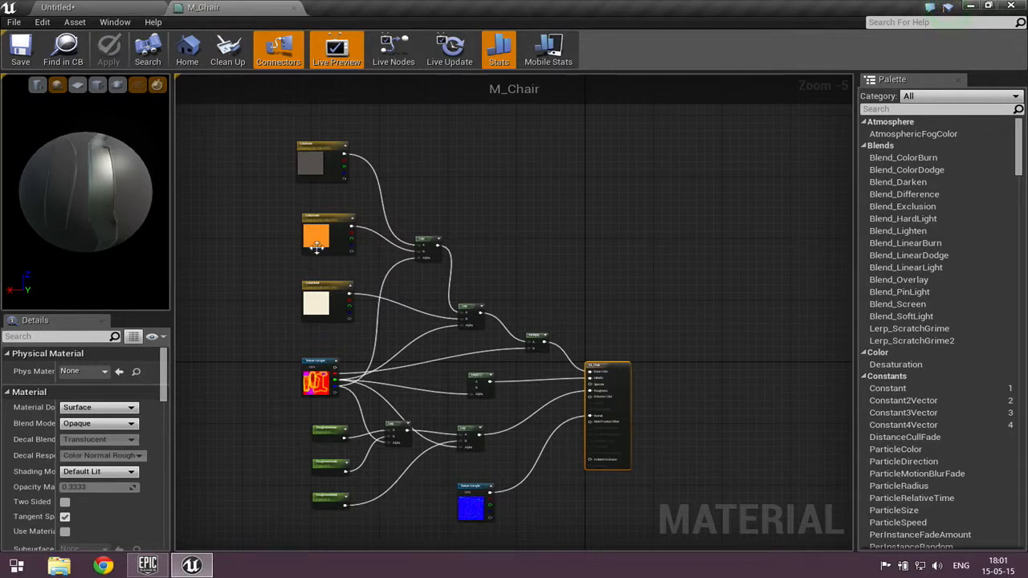
{"action": "left_click", "coordinate": [324, 217]}
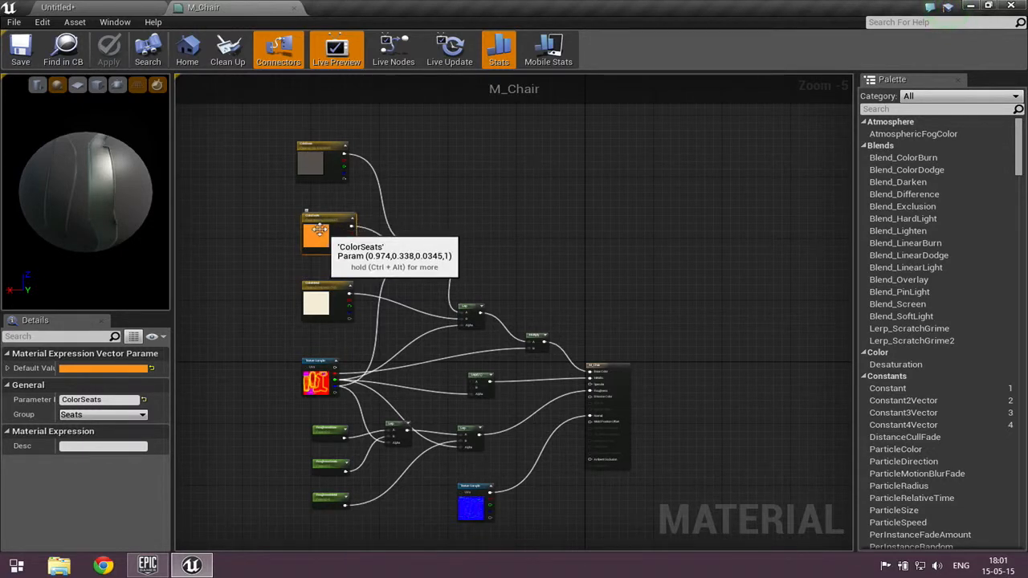
Step: Save the ColorSeats colour to the Color Picker's theme bar, then close M_Chair and apply its changes to the original material
{"action": "double_click", "coordinate": [313, 233]}
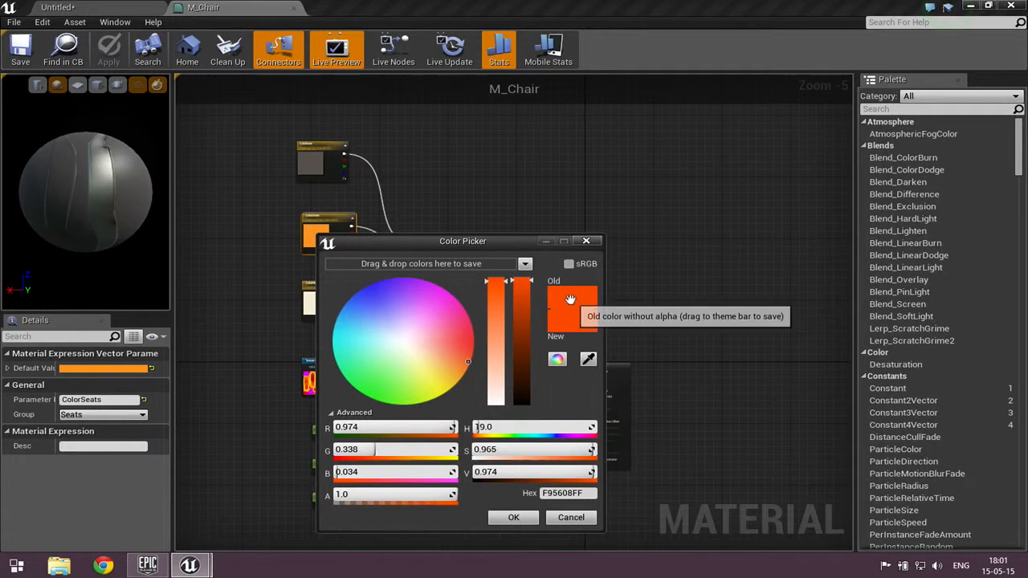
{"action": "left_click_drag", "start_coordinate": [551, 298], "coordinate": [419, 263]}
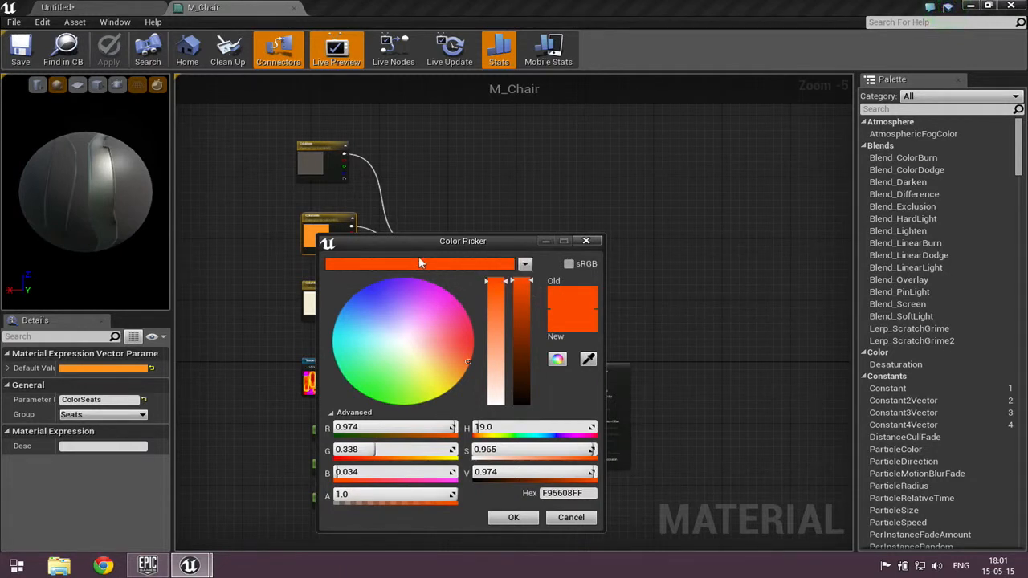
{"action": "left_click", "coordinate": [513, 517]}
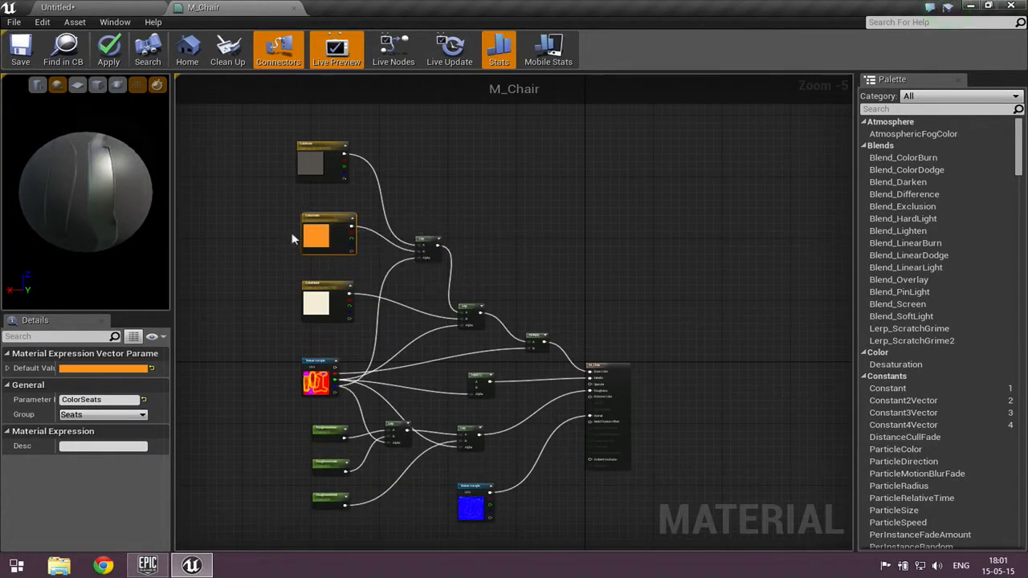
{"action": "left_click", "coordinate": [294, 9]}
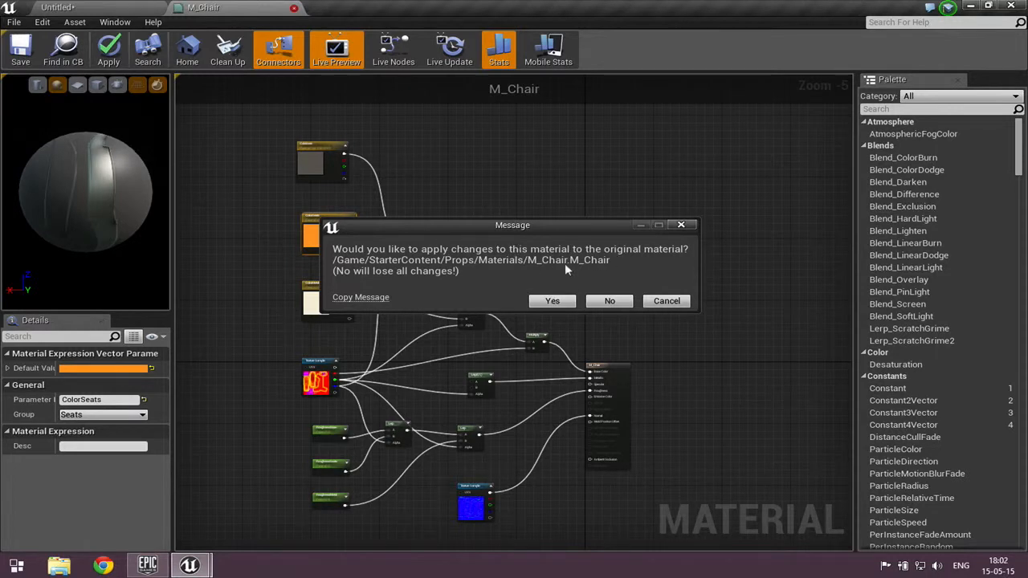
{"action": "left_click", "coordinate": [551, 300]}
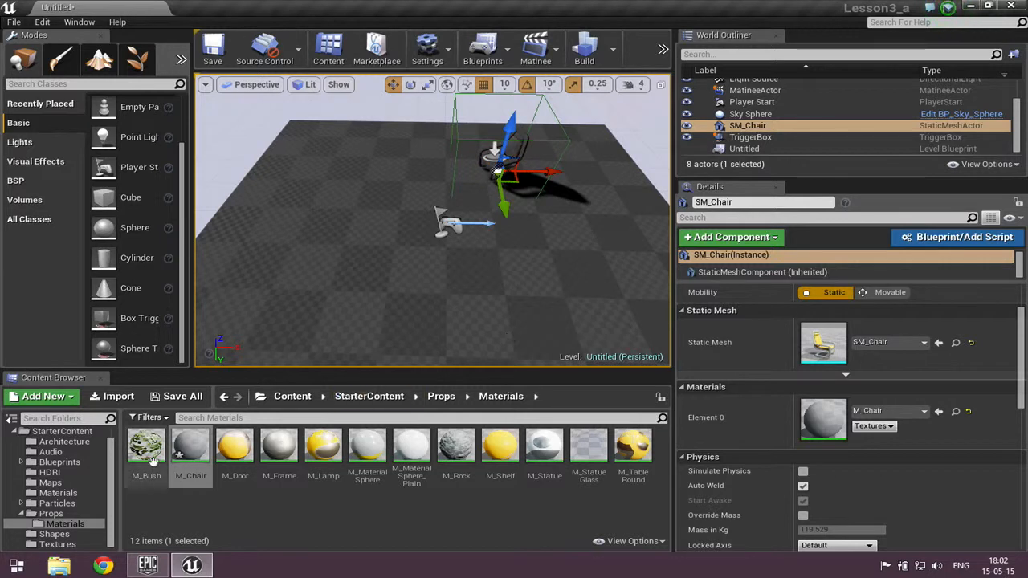
Step: Create a material instance of M_Chair with its default name and assign it to SM_Chair's Element 0 material
{"action": "right_click", "coordinate": [194, 452]}
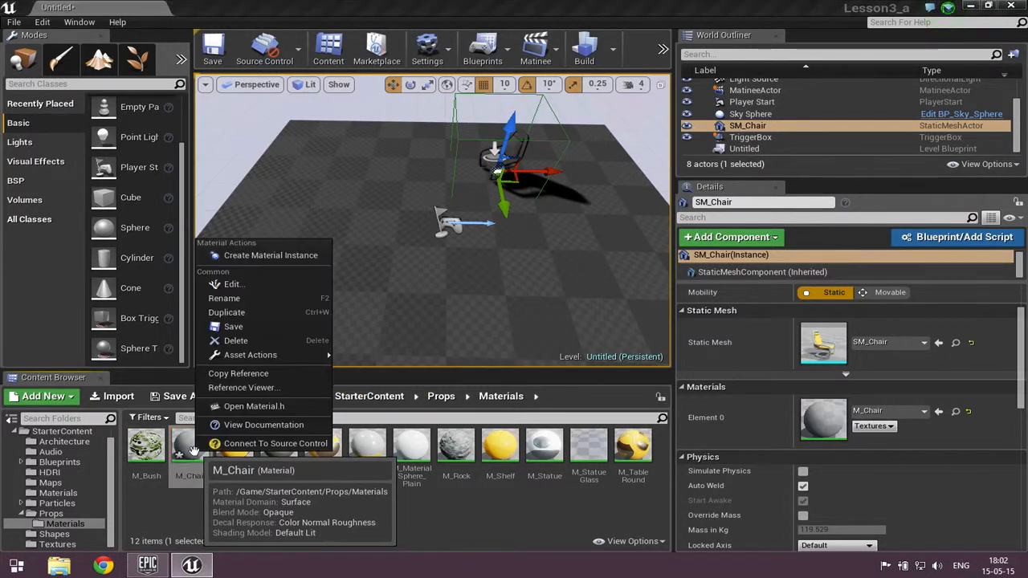
{"action": "left_click", "coordinate": [271, 256]}
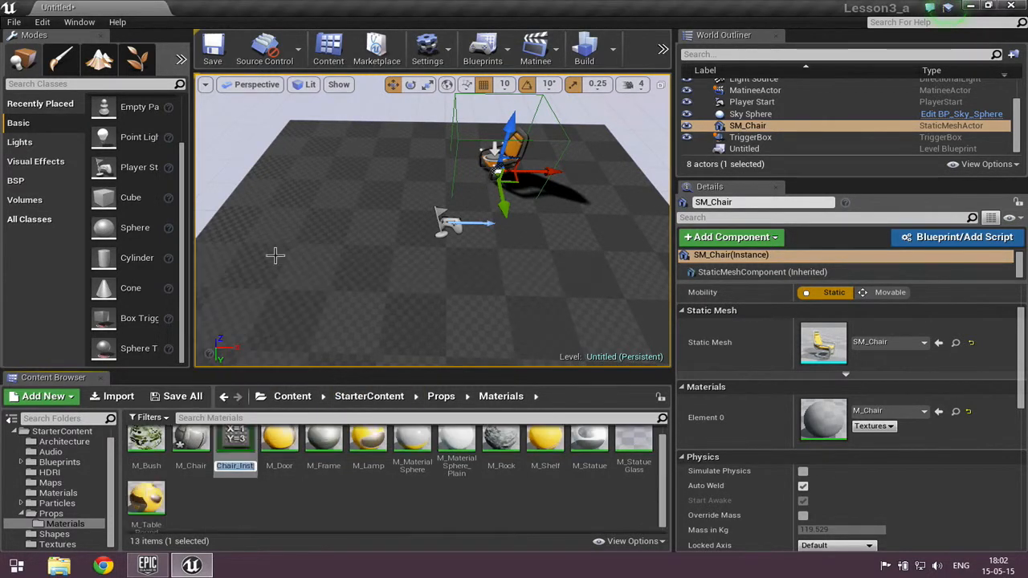
{"action": "left_click", "coordinate": [246, 441]}
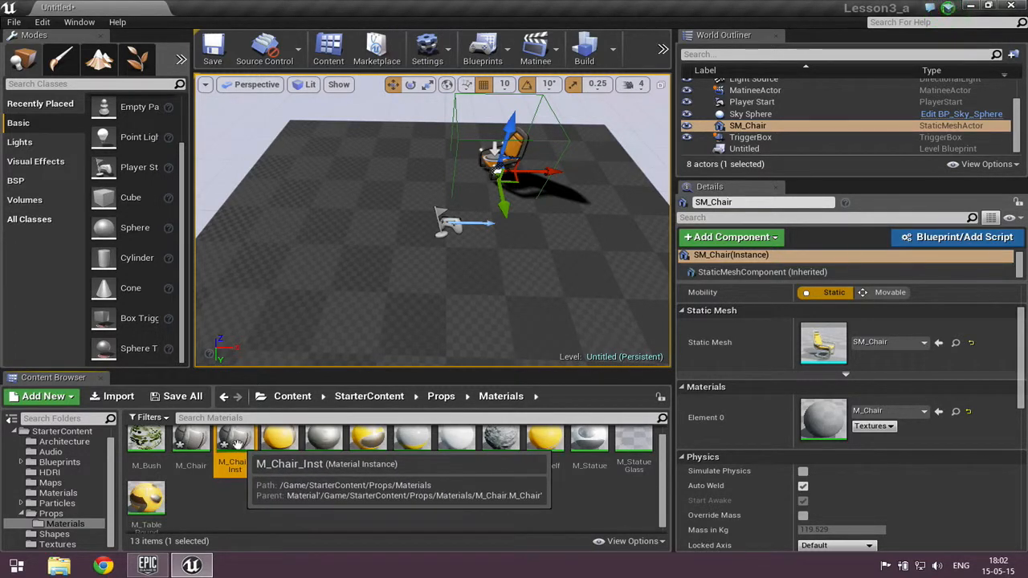
{"action": "left_click_drag", "start_coordinate": [237, 445], "coordinate": [878, 432]}
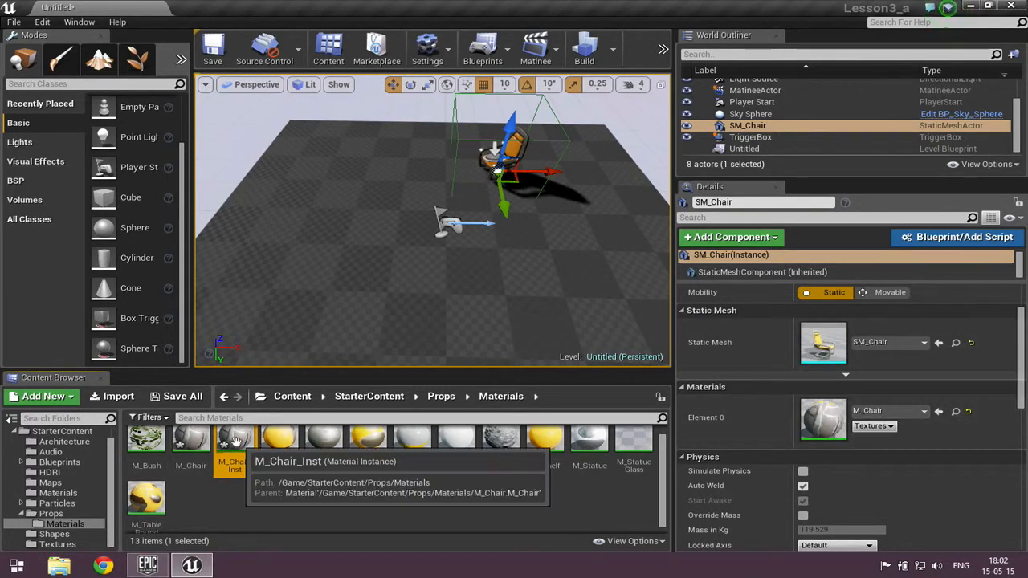
{"action": "left_click", "coordinate": [937, 411]}
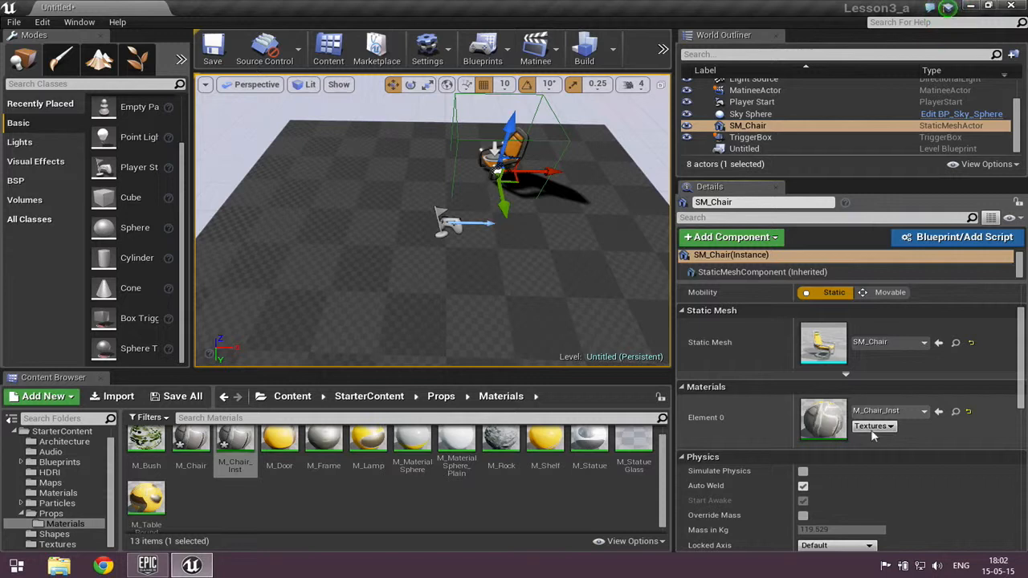
Step: Enlarge the World Outliner to list all actors and select the SM_Chair actor
{"action": "left_click", "coordinate": [237, 445]}
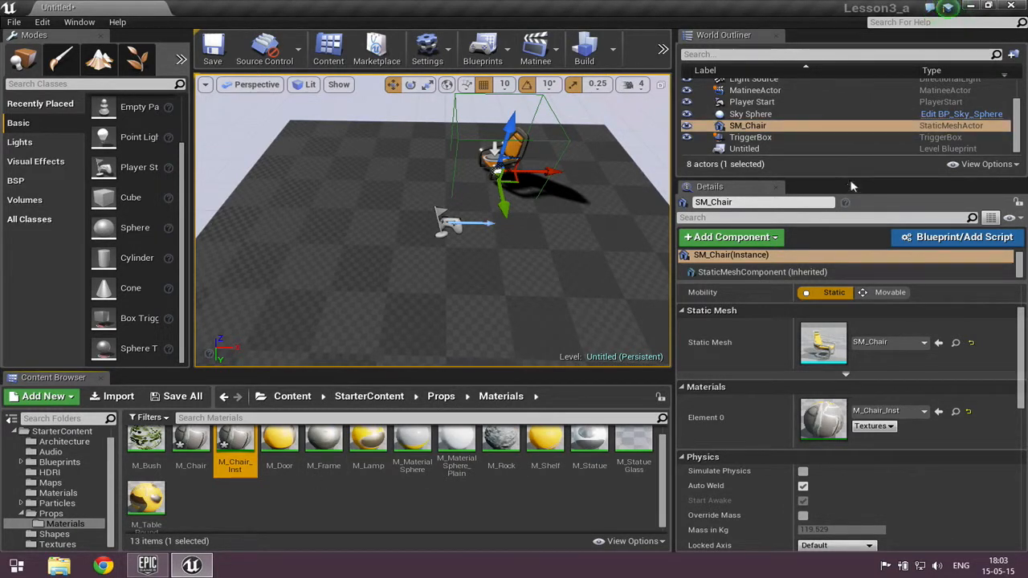
{"action": "left_click_drag", "start_coordinate": [850, 183], "coordinate": [841, 277]}
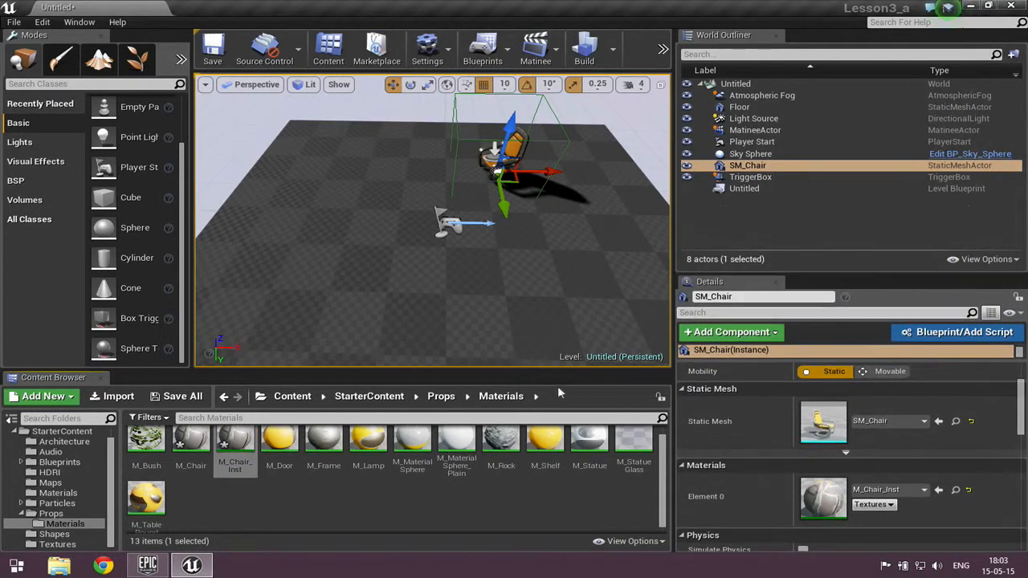
{"action": "left_click", "coordinate": [234, 440]}
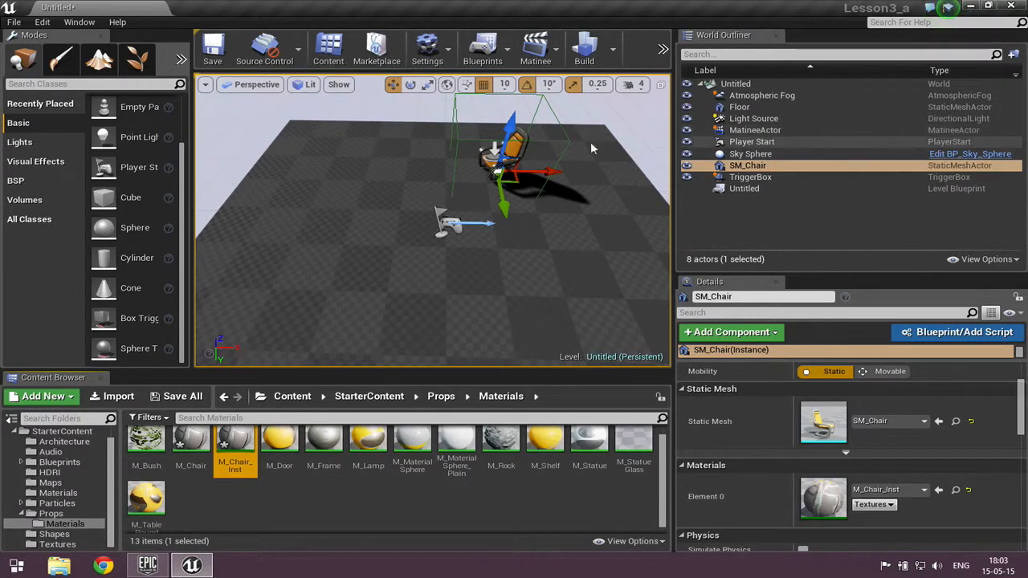
{"action": "left_click", "coordinate": [520, 147]}
{"action": "left_click", "coordinate": [706, 165]}
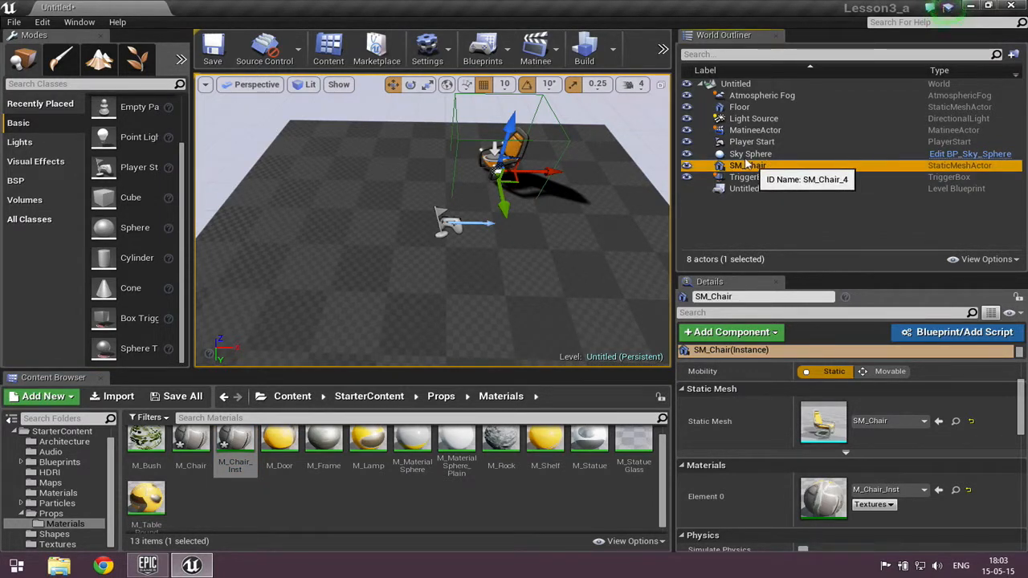
Step: Select the MatineeActor and open its Matinee editor
{"action": "left_click", "coordinate": [773, 130]}
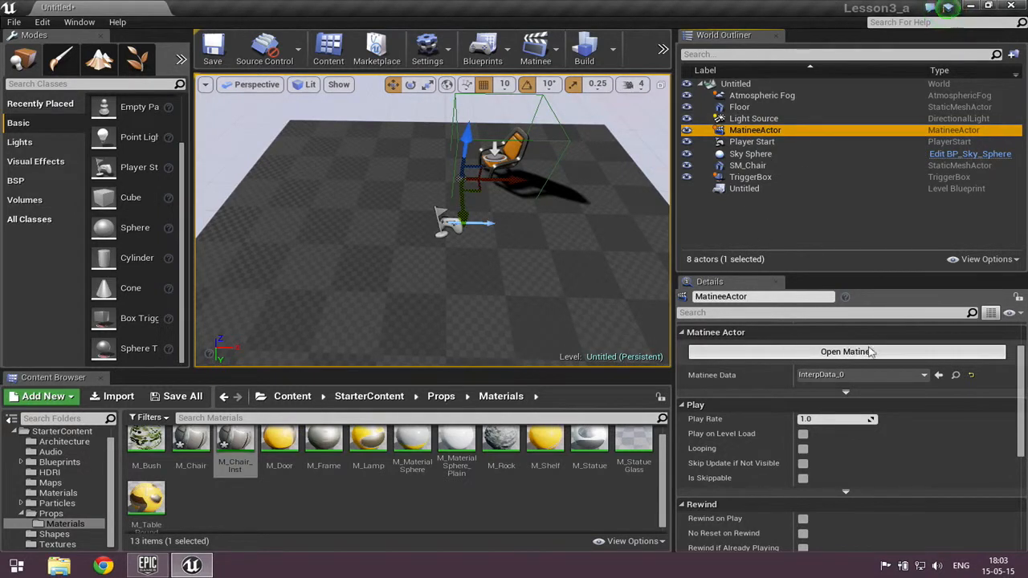
{"action": "left_click_drag", "start_coordinate": [1021, 372], "coordinate": [1021, 342]}
{"action": "left_click", "coordinate": [848, 410]}
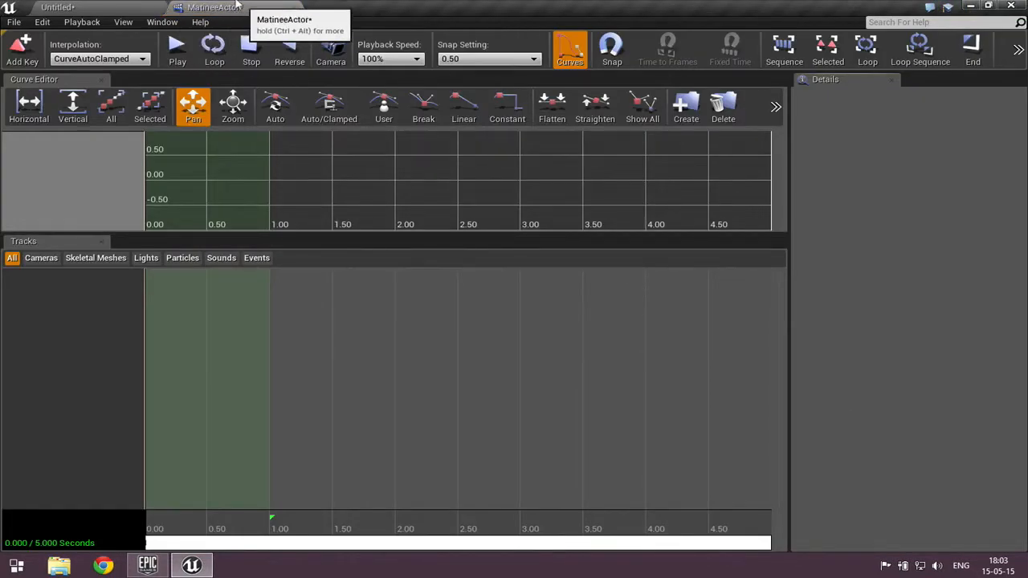
Step: Select SM_Chair in the level and add a new empty Matinee group for it named Chair
{"action": "left_click", "coordinate": [89, 7]}
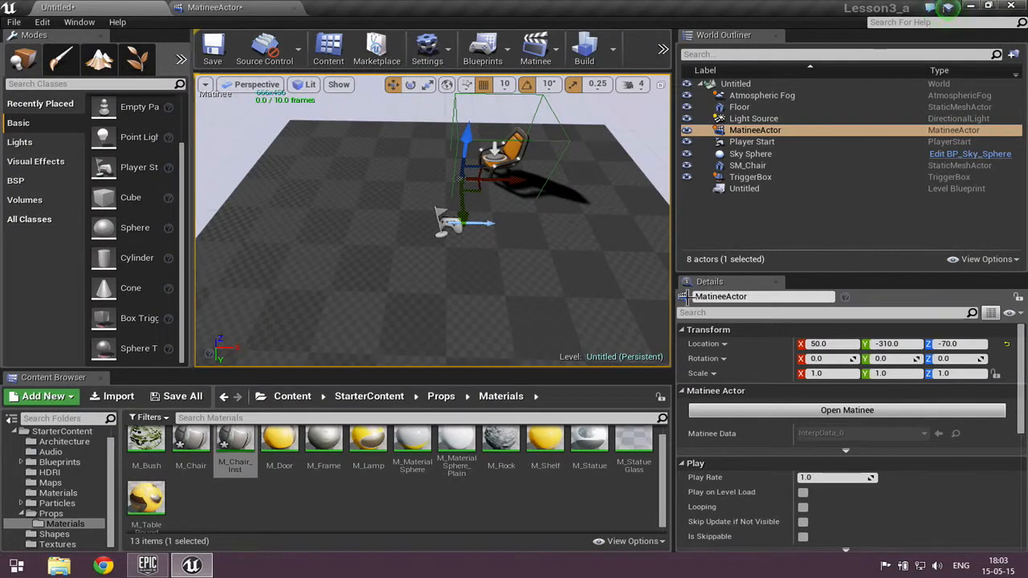
{"action": "left_click", "coordinate": [767, 166]}
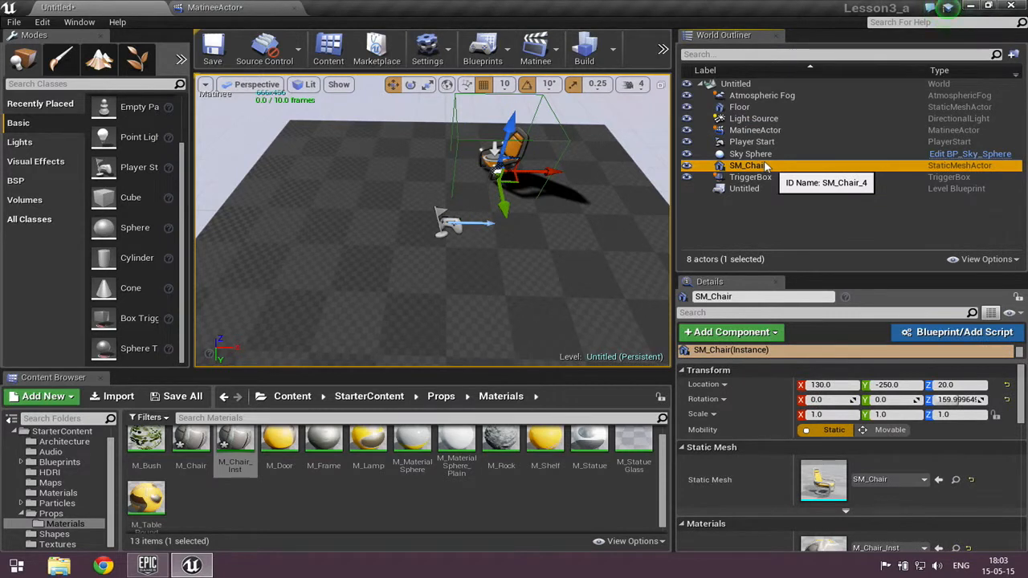
{"action": "left_click", "coordinate": [205, 9]}
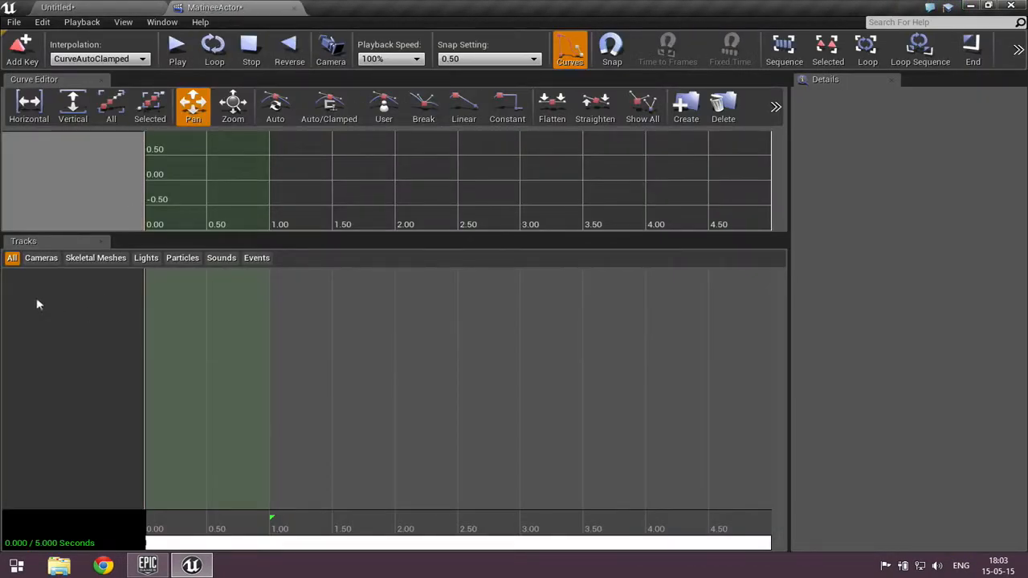
{"action": "right_click", "coordinate": [65, 314]}
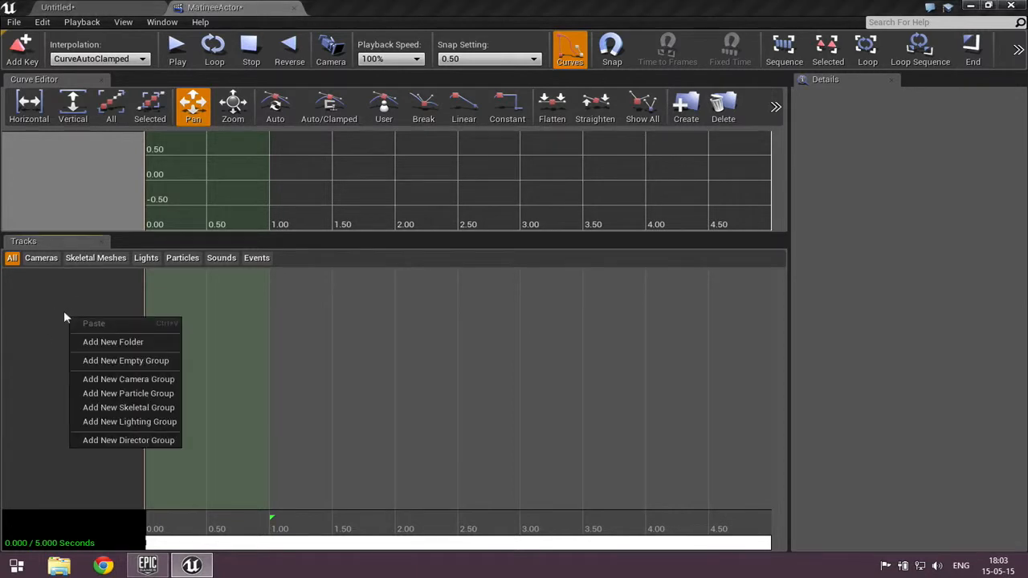
{"action": "left_click", "coordinate": [133, 360]}
{"action": "type", "text": "Chair"}
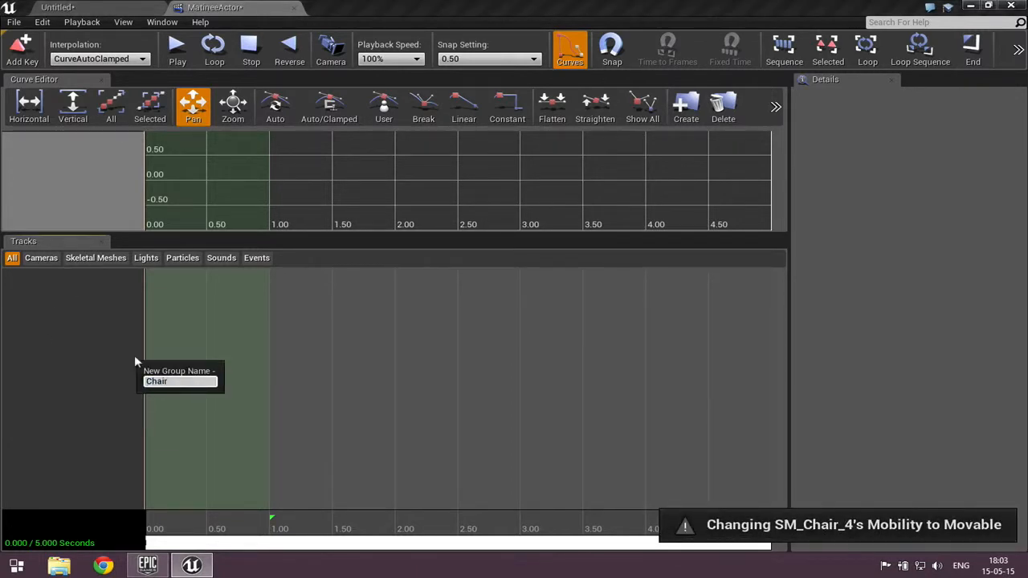
{"action": "key", "text": "Return"}
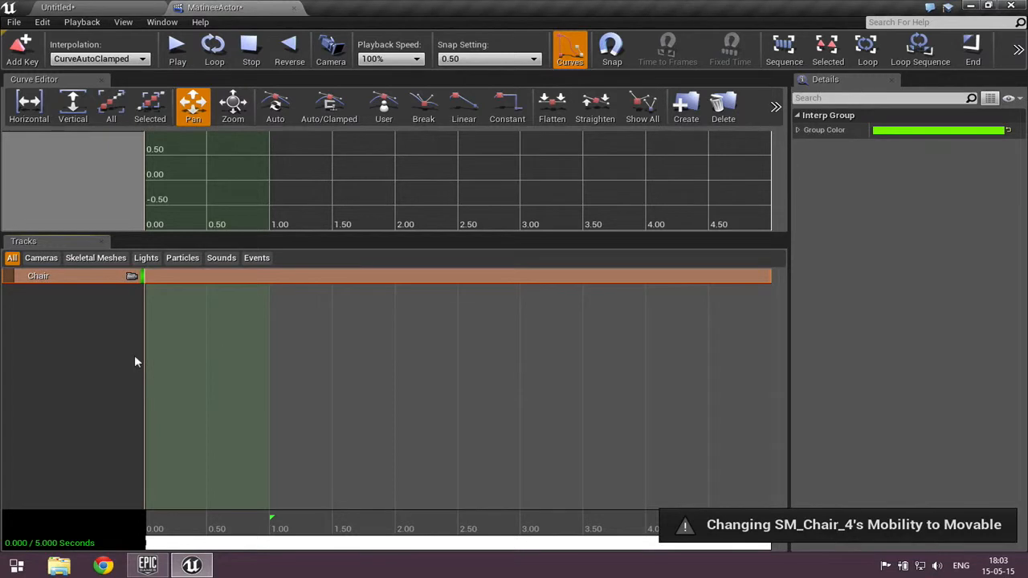
Step: Add a Vector Material Parameter track to the Chair group and go to its parameter name
{"action": "right_click", "coordinate": [72, 277]}
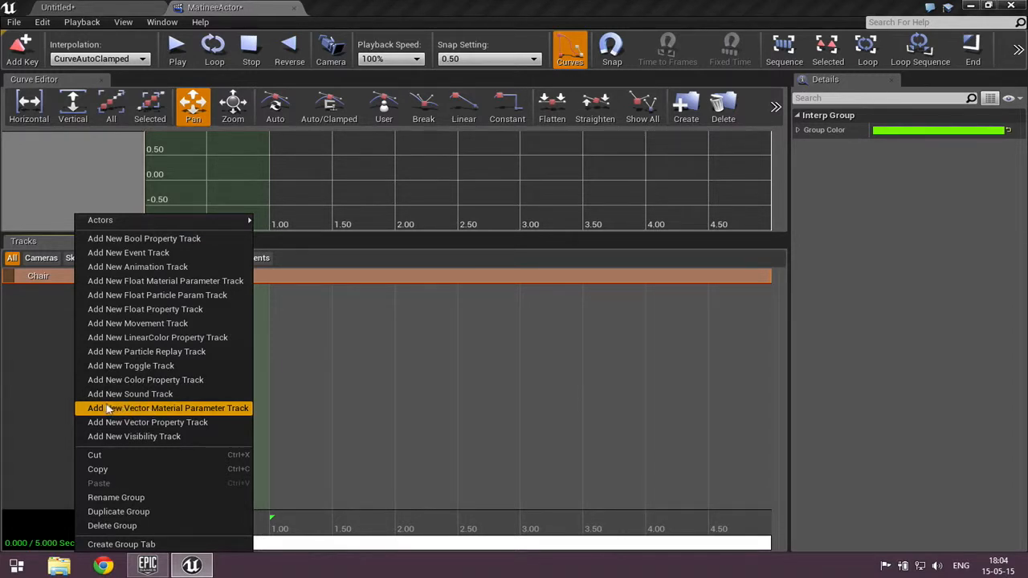
{"action": "left_click", "coordinate": [135, 410]}
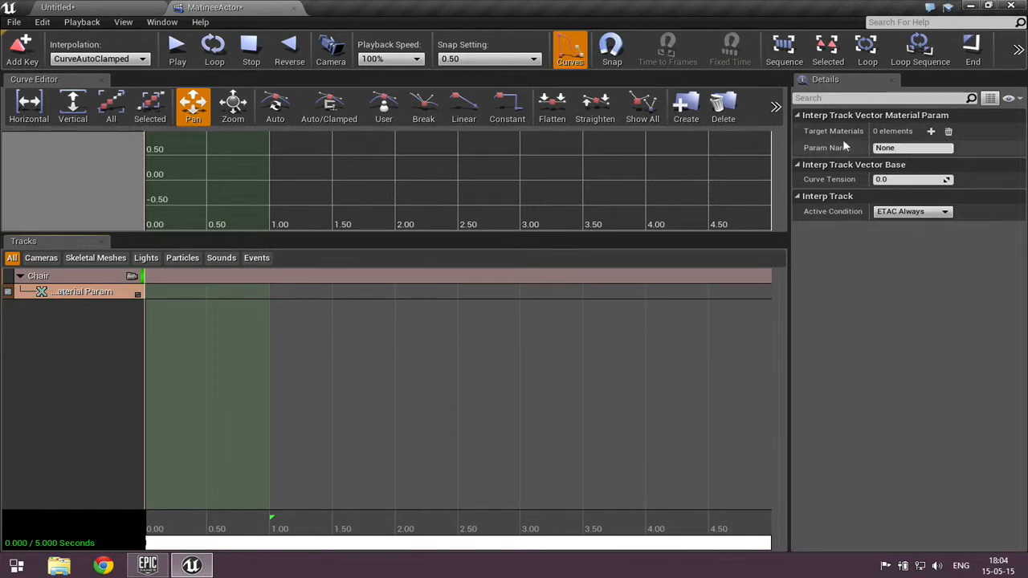
{"action": "left_click", "coordinate": [876, 147]}
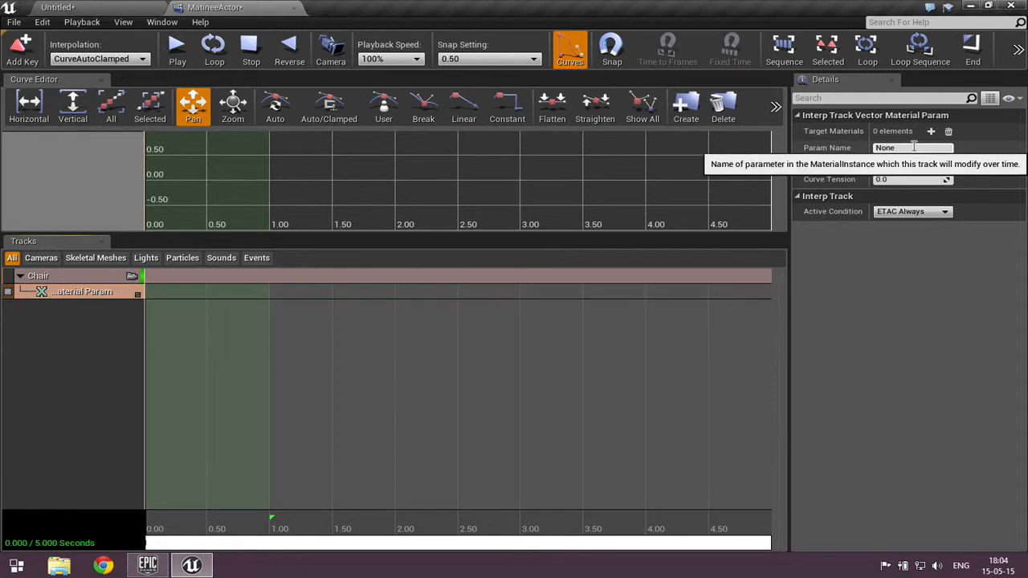
Step: Open M_Chair_Inst, enlarge its details area to view the parameter names in its groups, and close it again
{"action": "left_click", "coordinate": [115, 8]}
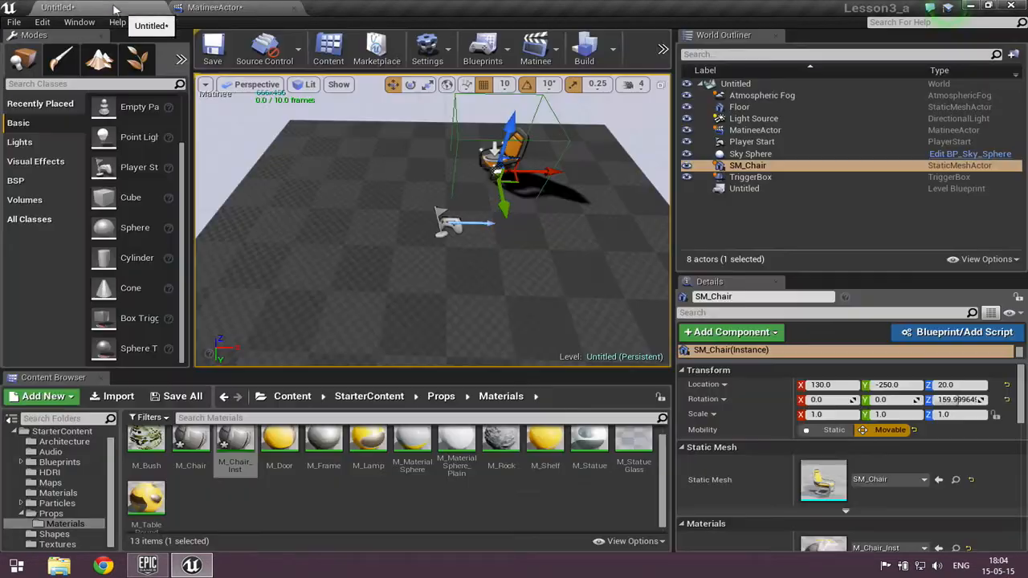
{"action": "double_click", "coordinate": [234, 440]}
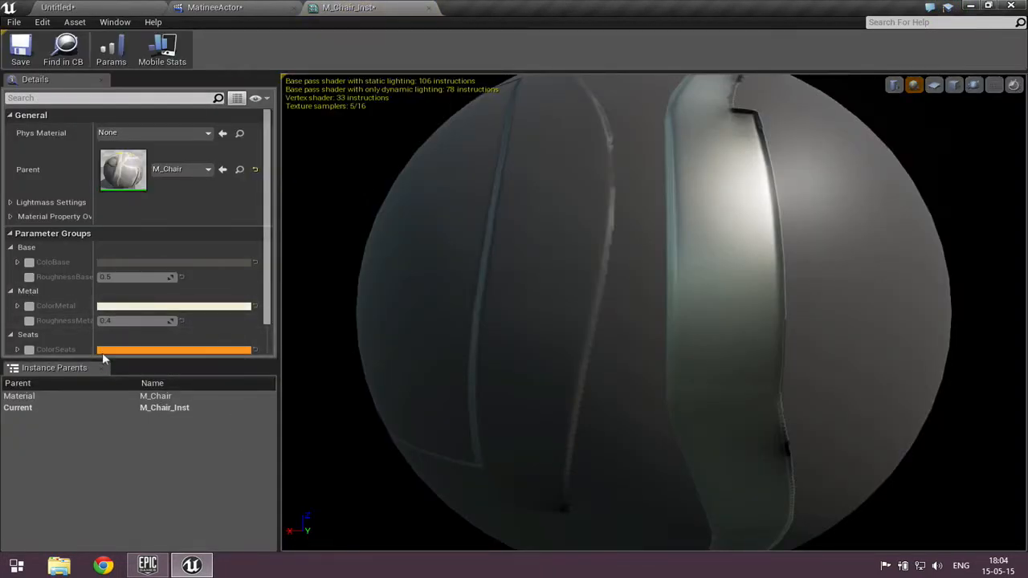
{"action": "left_click_drag", "start_coordinate": [117, 358], "coordinate": [117, 387]}
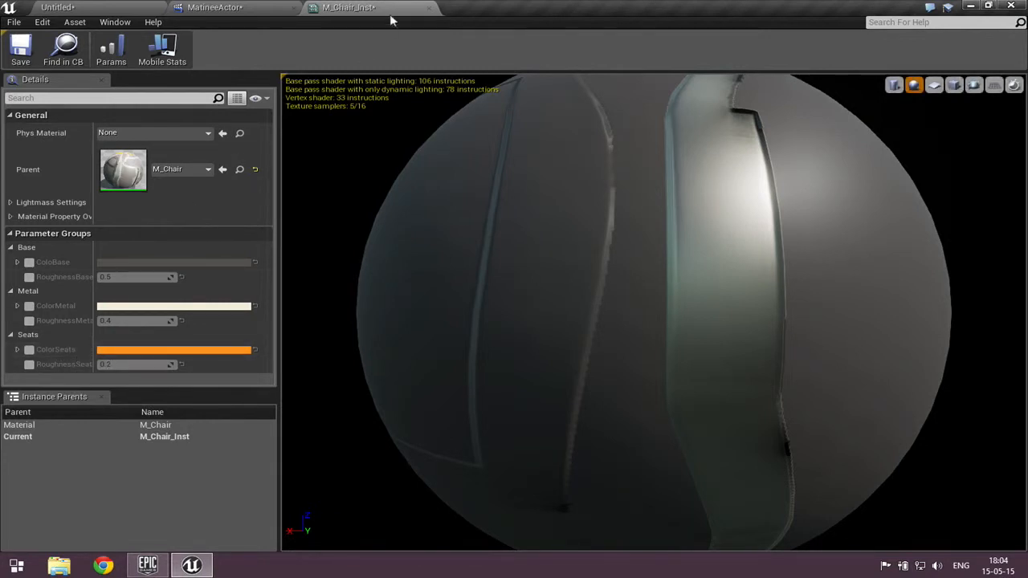
{"action": "left_click", "coordinate": [427, 8]}
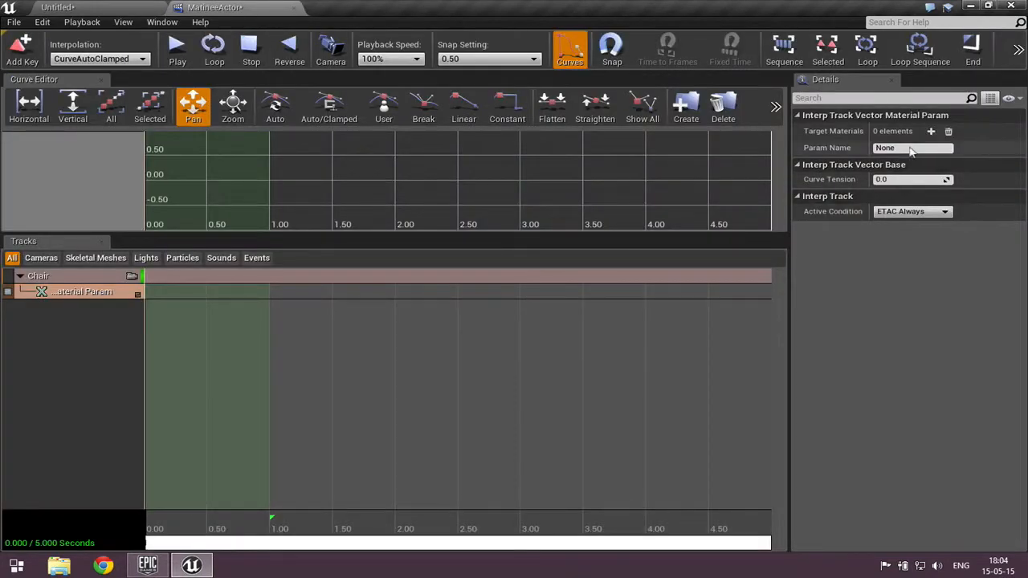
Step: Set the Vector Material Parameter track's parameter name to ColorSeats and keep the track selected
{"action": "left_click_drag", "start_coordinate": [906, 149], "coordinate": [837, 142]}
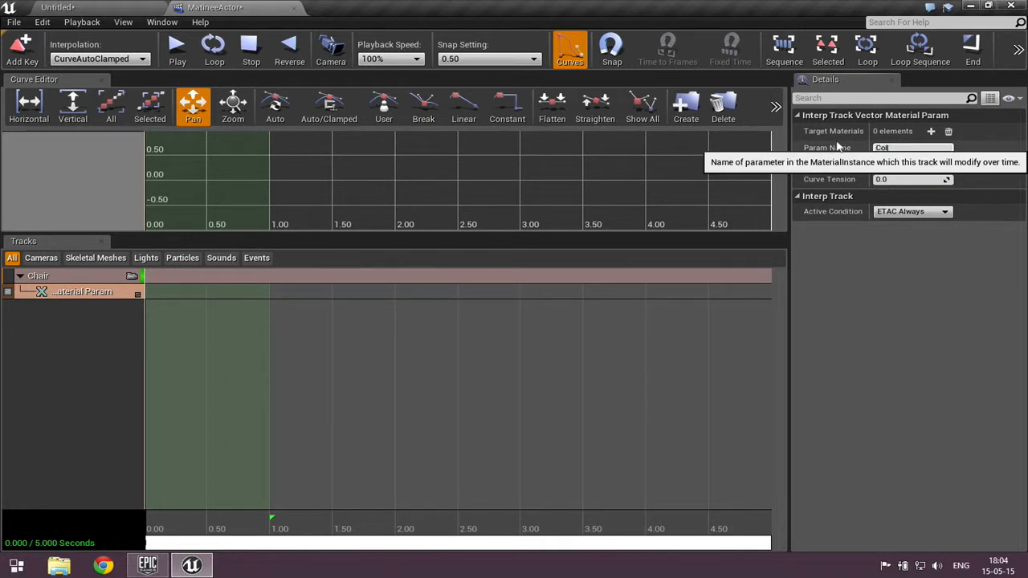
{"action": "key", "text": "Return"}
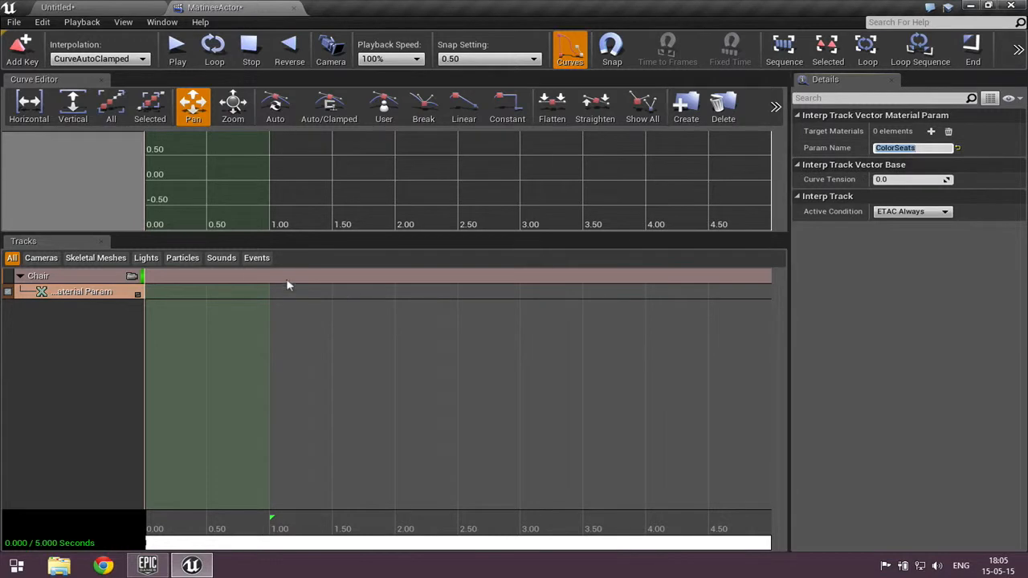
{"action": "left_click", "coordinate": [83, 288]}
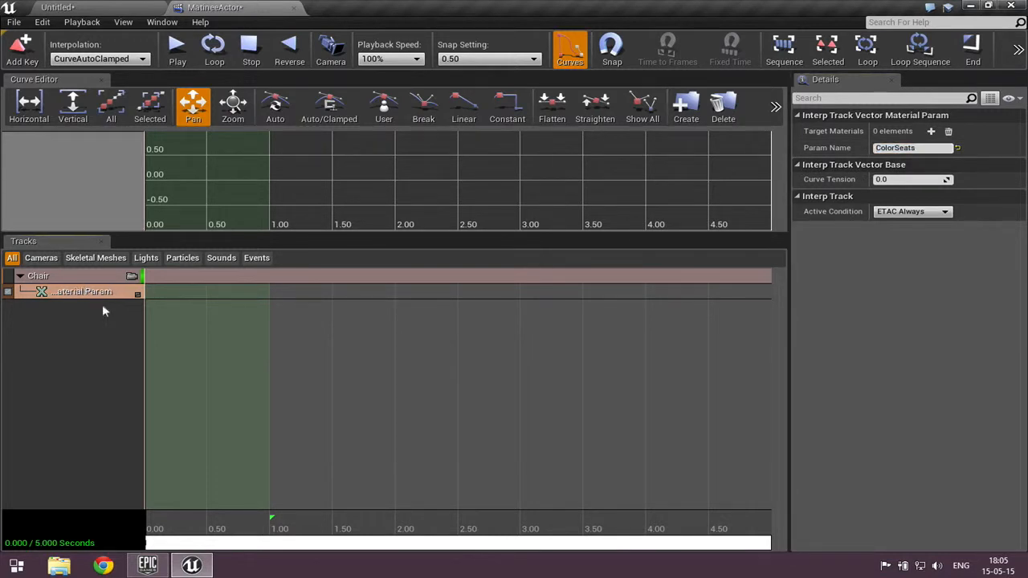
Step: Extend the green loop section to about 2.4 s and add keys to the material track at 0 and about 2 s
{"action": "scroll", "coordinate": [342, 397], "scroll_direction": "down", "scroll_amount": 2}
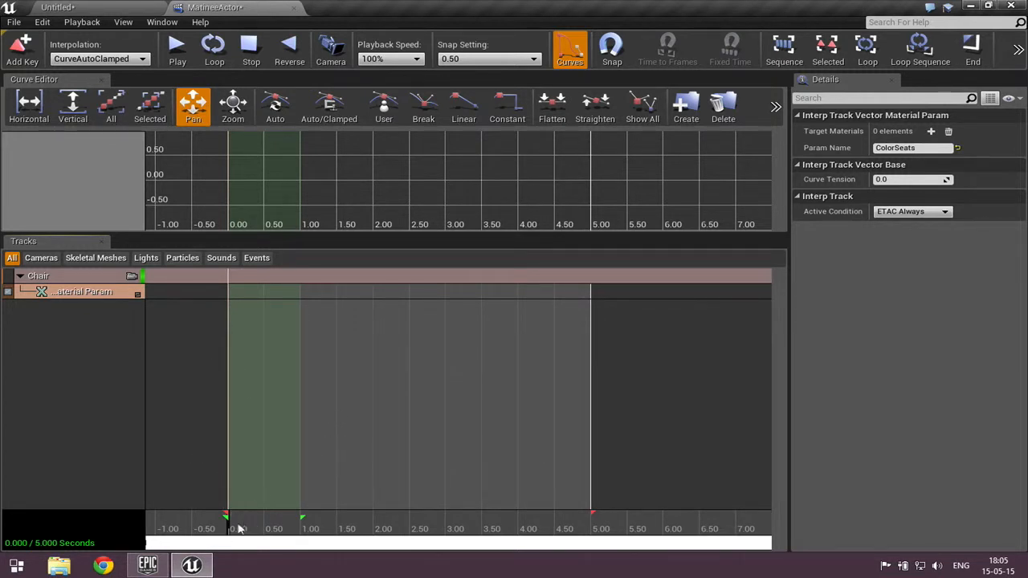
{"action": "mouse_move", "coordinate": [269, 518]}
{"action": "left_mouse_down"}
{"action": "mouse_move", "coordinate": [244, 519]}
{"action": "mouse_move", "coordinate": [369, 516]}
{"action": "left_mouse_up"}
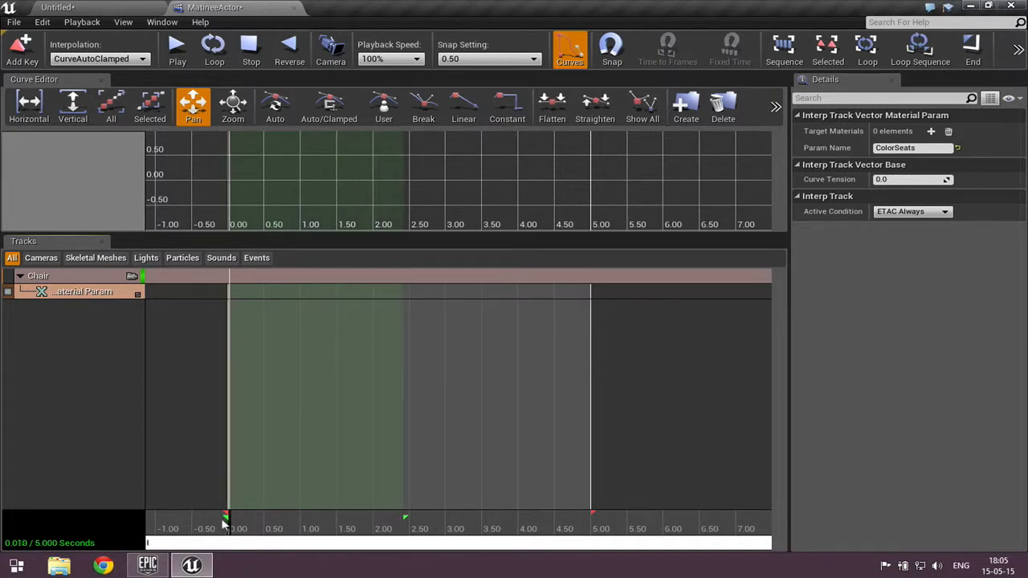
{"action": "mouse_move", "coordinate": [225, 521]}
{"action": "left_mouse_down"}
{"action": "mouse_move", "coordinate": [282, 519]}
{"action": "mouse_move", "coordinate": [213, 520]}
{"action": "mouse_move", "coordinate": [233, 519]}
{"action": "mouse_move", "coordinate": [225, 533]}
{"action": "left_mouse_up"}
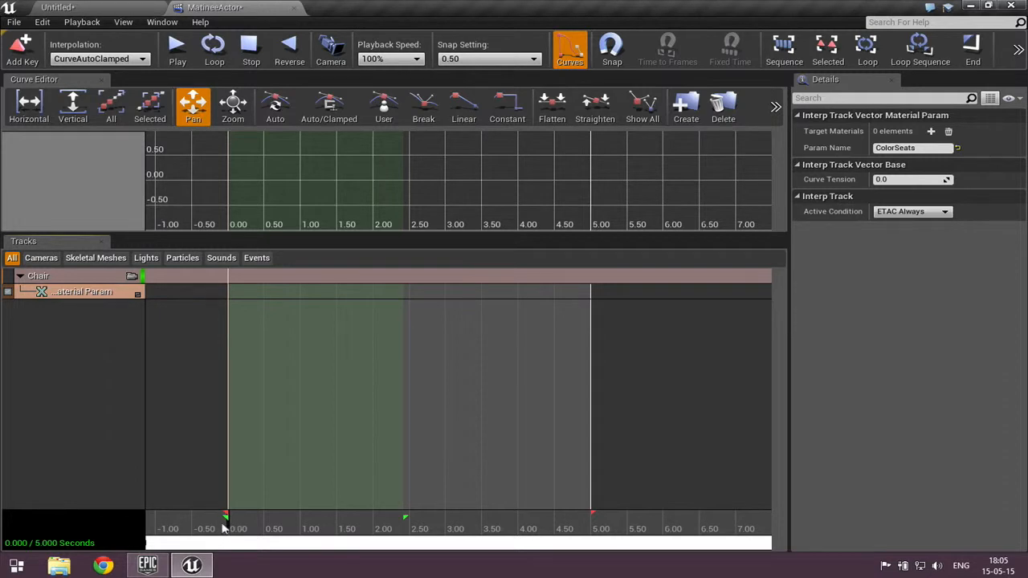
{"action": "key", "text": "Return"}
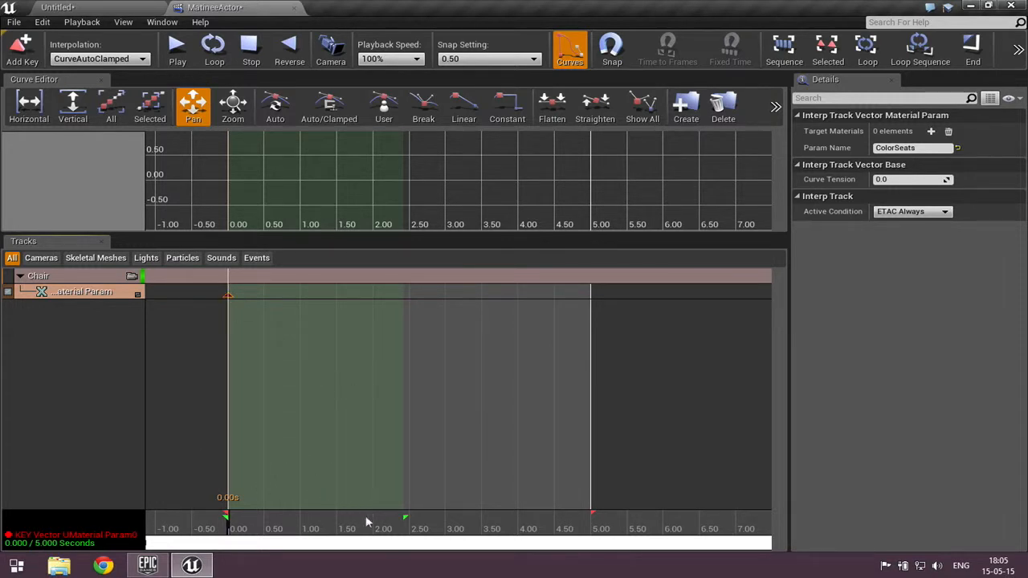
{"action": "left_click_drag", "start_coordinate": [356, 518], "coordinate": [369, 518]}
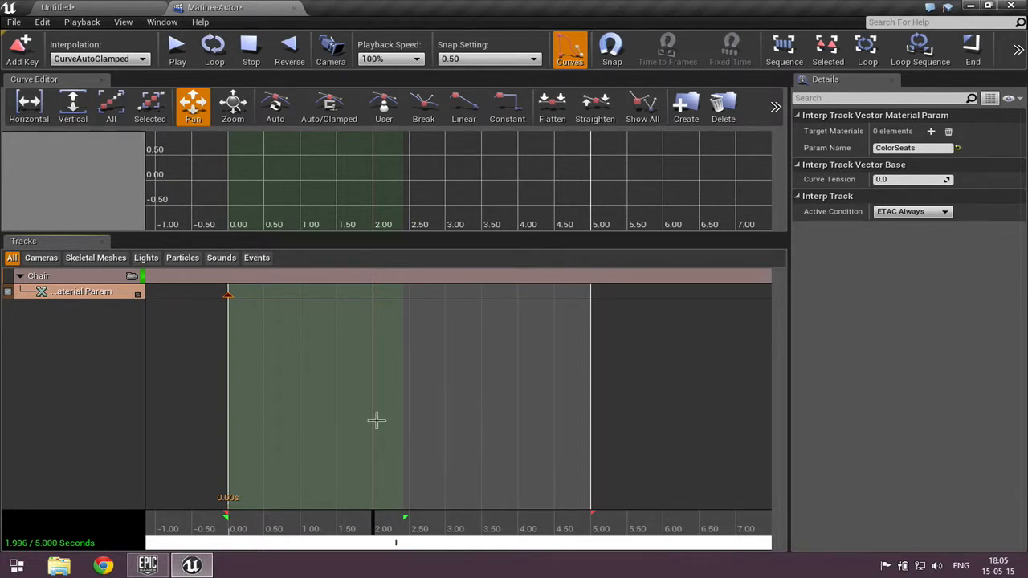
{"action": "key", "text": "Return"}
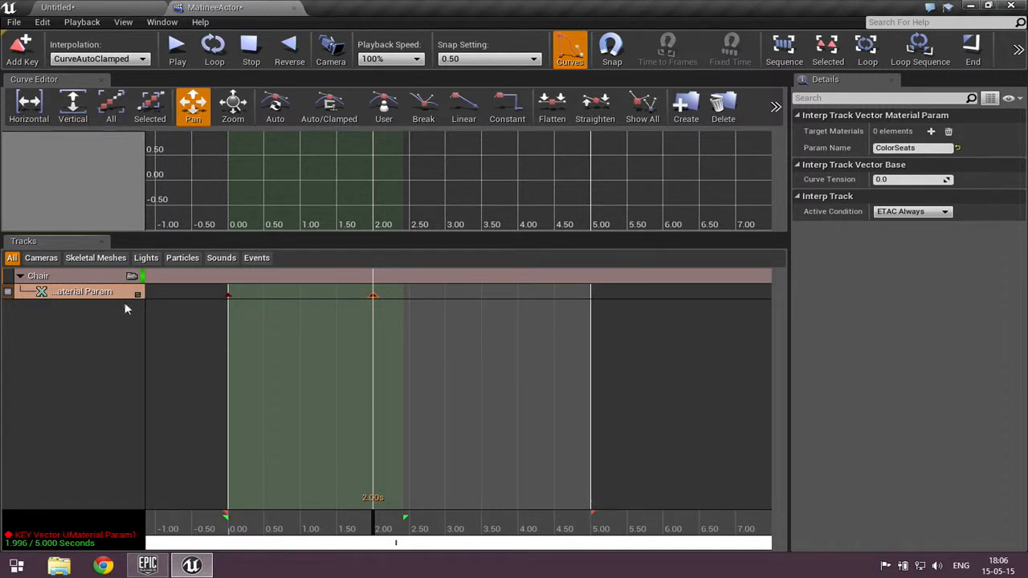
Step: Scrub the playhead around the 2 s key and the sequence end, and move the sequence's end marker to about 5.01 s
{"action": "left_click", "coordinate": [589, 515]}
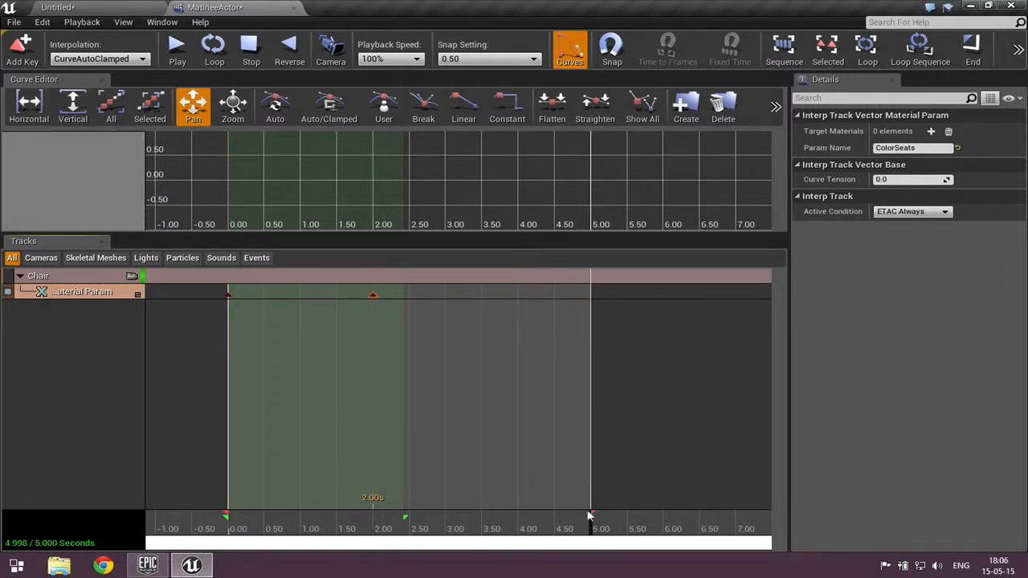
{"action": "left_click_drag", "start_coordinate": [593, 498], "coordinate": [580, 489]}
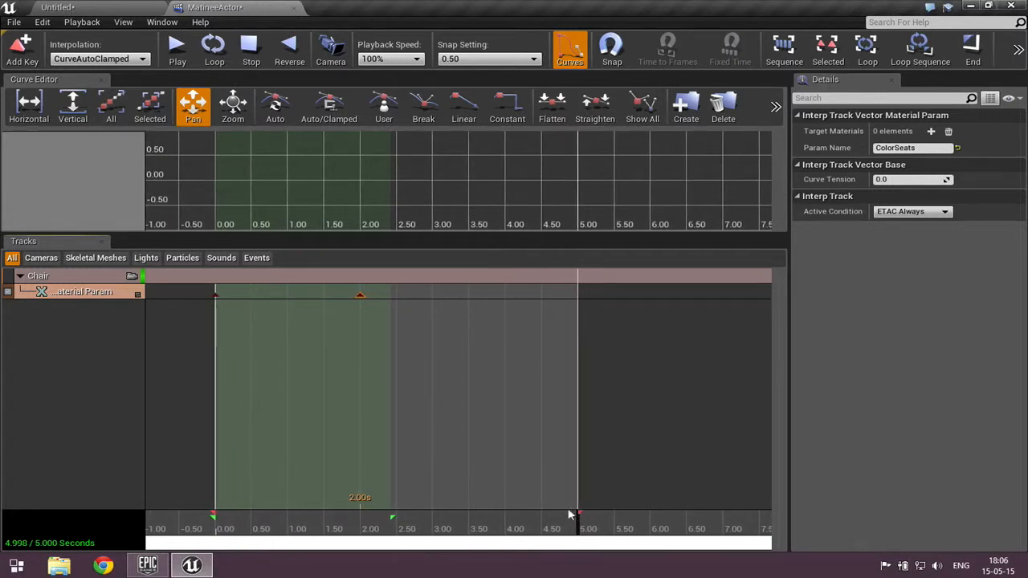
{"action": "left_click", "coordinate": [575, 523]}
{"action": "left_click_drag", "start_coordinate": [567, 523], "coordinate": [554, 525]}
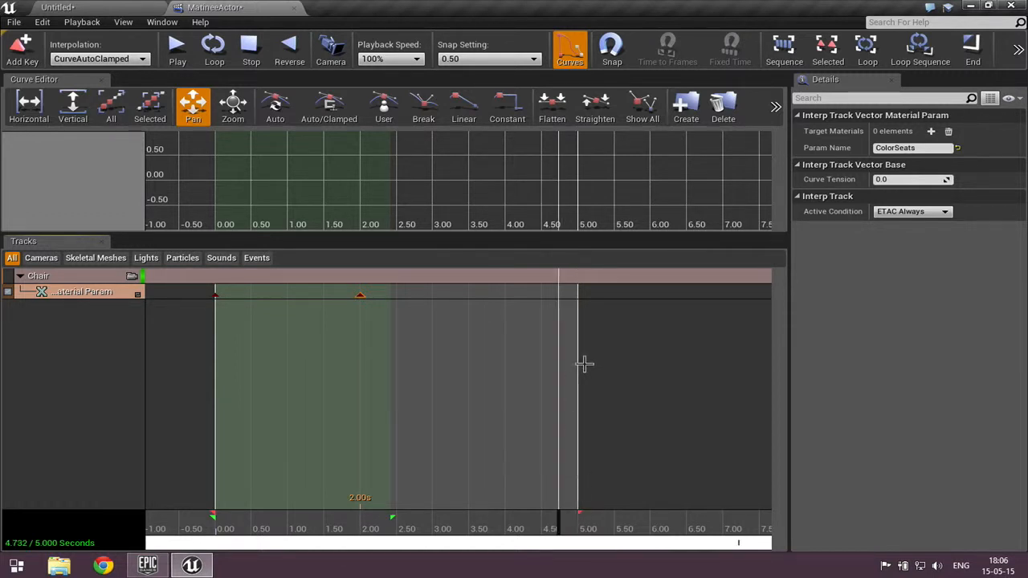
{"action": "scroll", "coordinate": [584, 354], "scroll_direction": "up", "scroll_amount": 2}
{"action": "scroll", "coordinate": [551, 514], "scroll_direction": "down", "scroll_amount": 2}
{"action": "left_click", "coordinate": [564, 510]}
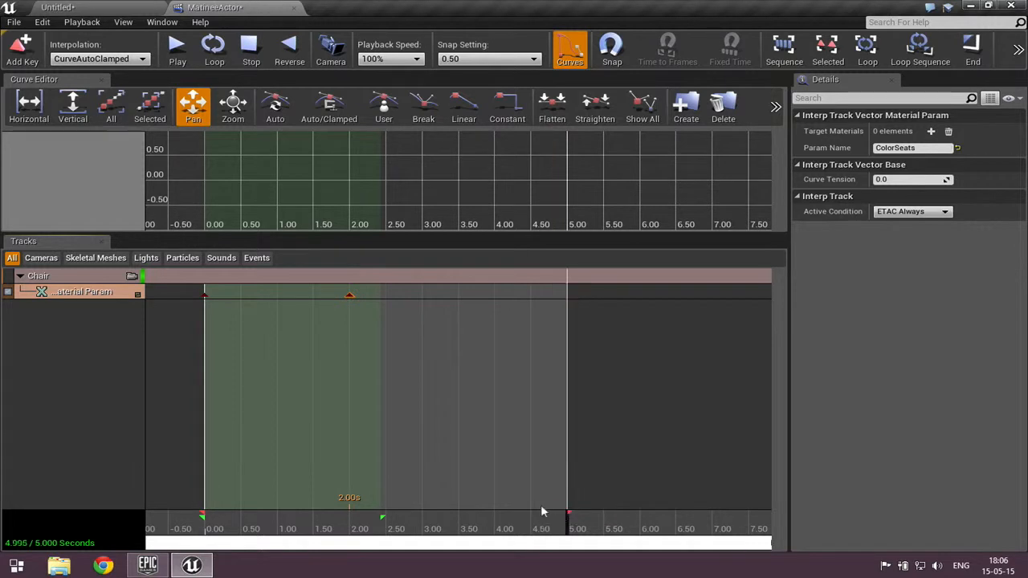
{"action": "left_click", "coordinate": [560, 502]}
{"action": "left_click", "coordinate": [349, 517]}
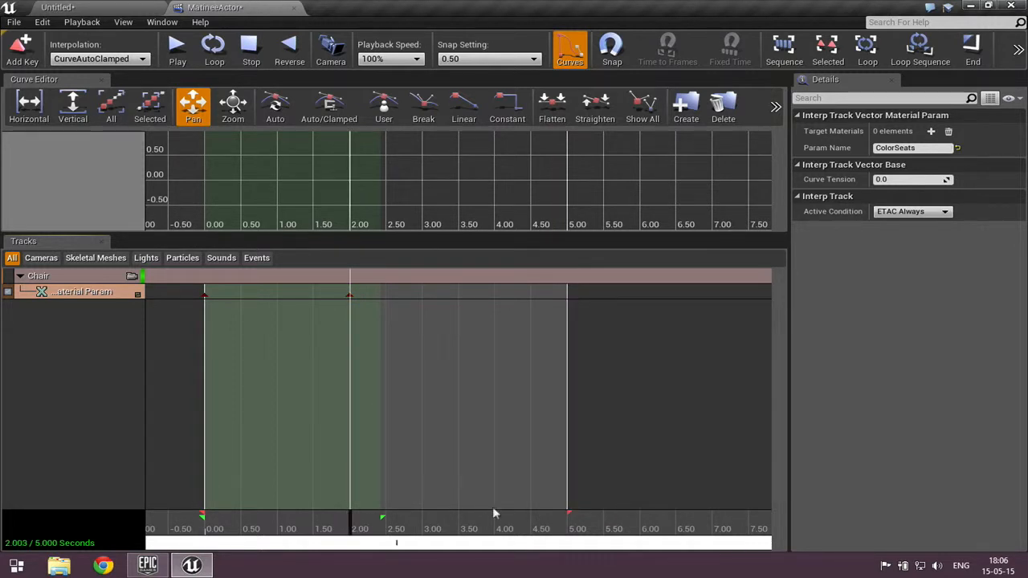
{"action": "left_click", "coordinate": [566, 516]}
{"action": "left_click_drag", "start_coordinate": [568, 511], "coordinate": [569, 512]}
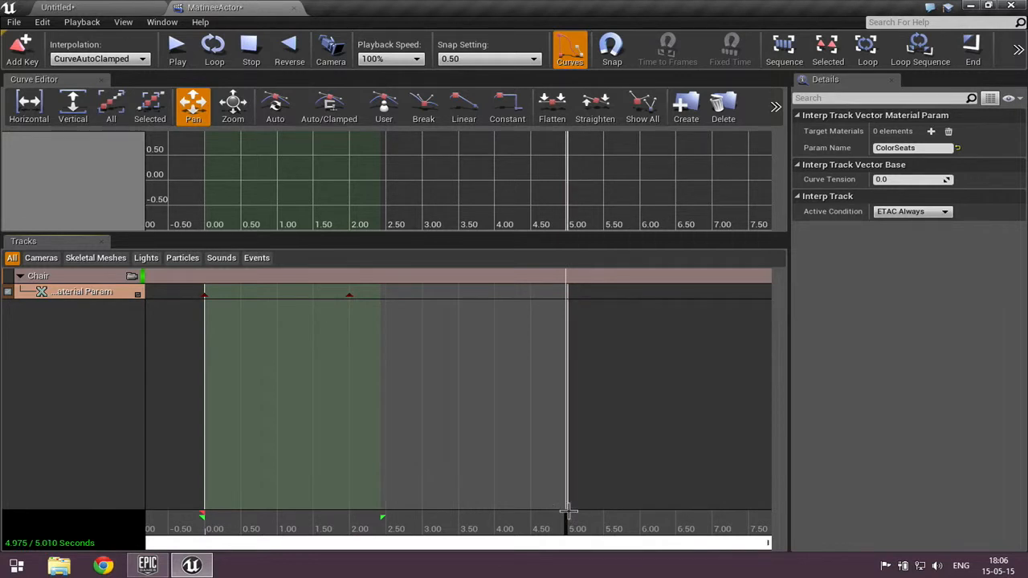
Step: Check the loop section's end and the 2 s key, scrubbing the playhead to about 1.97 s
{"action": "left_click", "coordinate": [381, 515]}
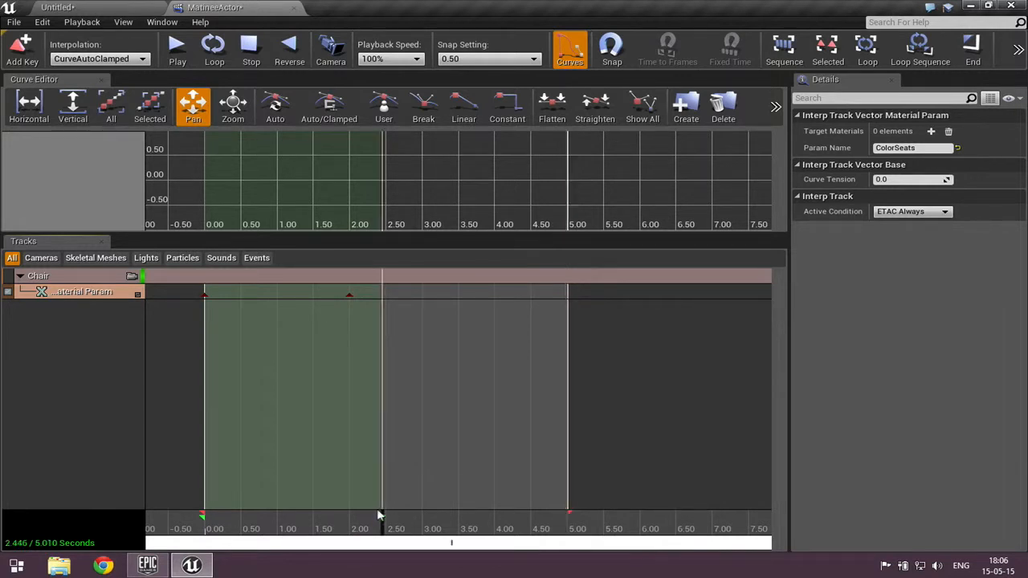
{"action": "left_click", "coordinate": [348, 296]}
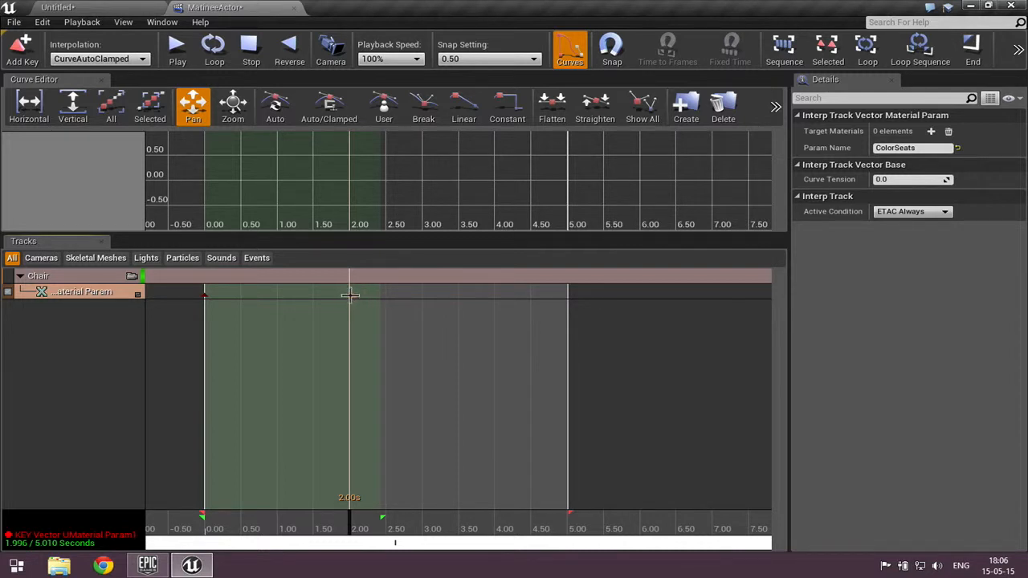
{"action": "left_click", "coordinate": [342, 519]}
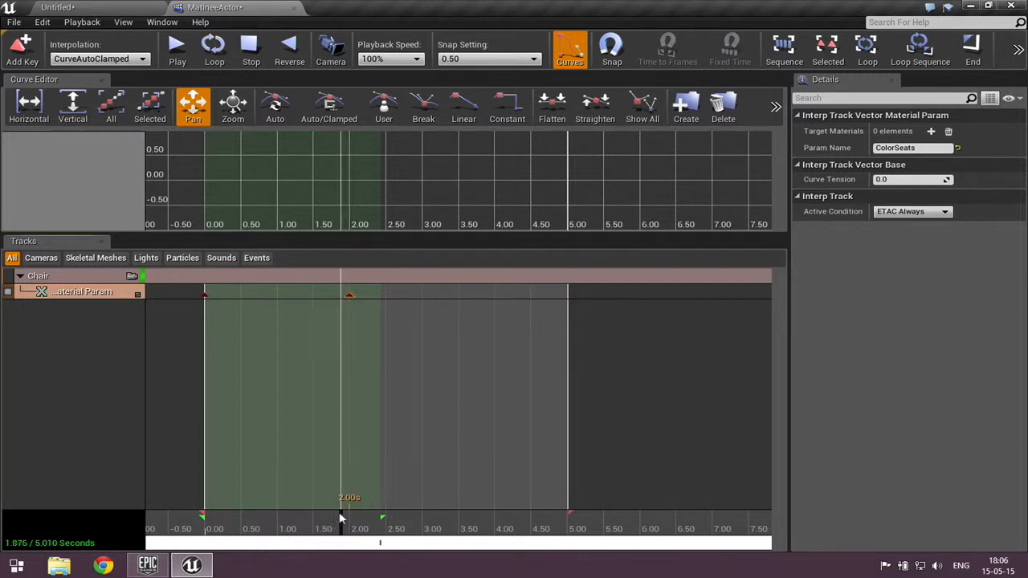
{"action": "left_click_drag", "start_coordinate": [344, 514], "coordinate": [346, 514]}
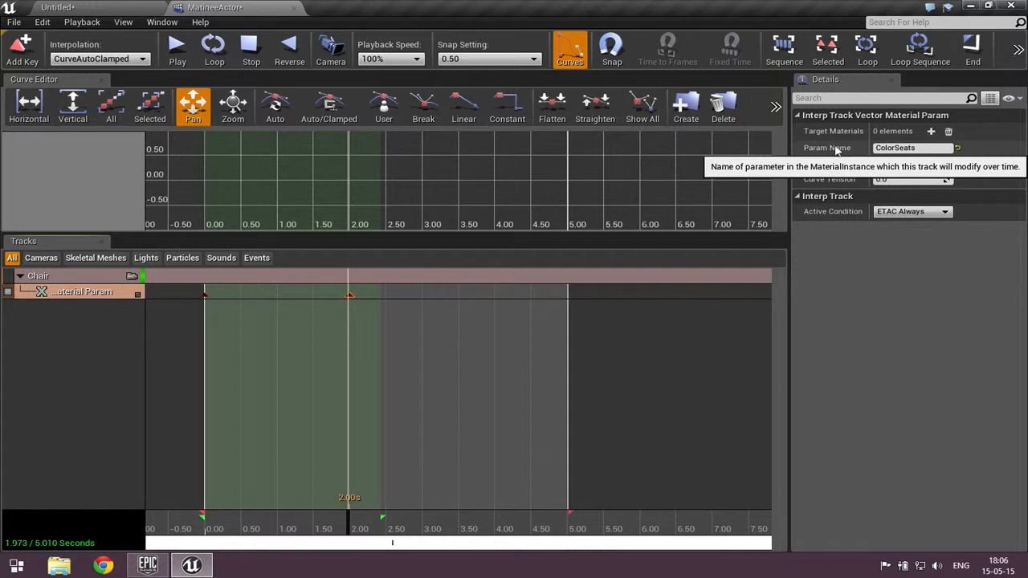
Step: Add a target material element to the Matinee track and assign M_Chair_Inst from the level's StarterContent materials to it
{"action": "left_click", "coordinate": [105, 7]}
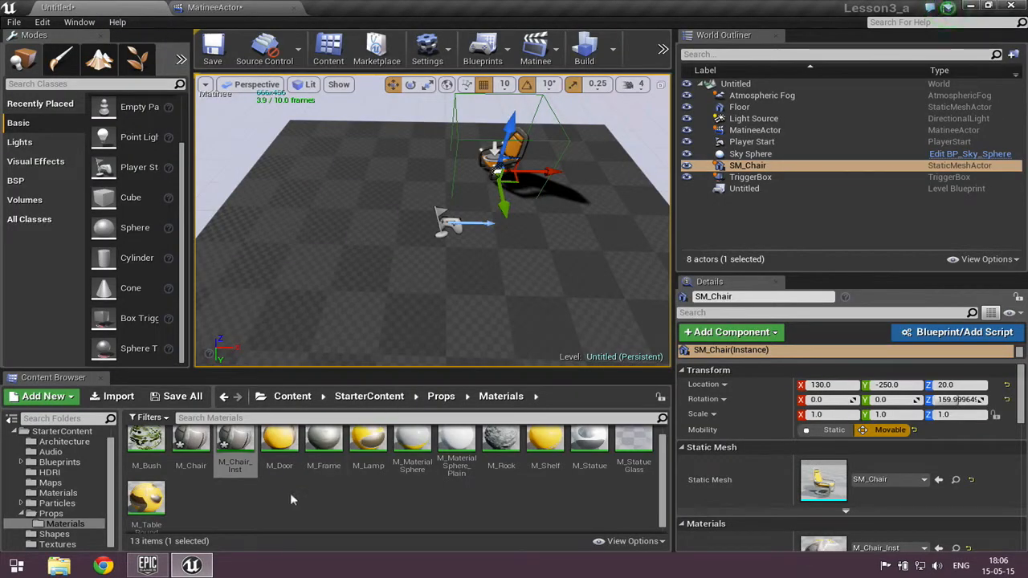
{"action": "left_click", "coordinate": [232, 445]}
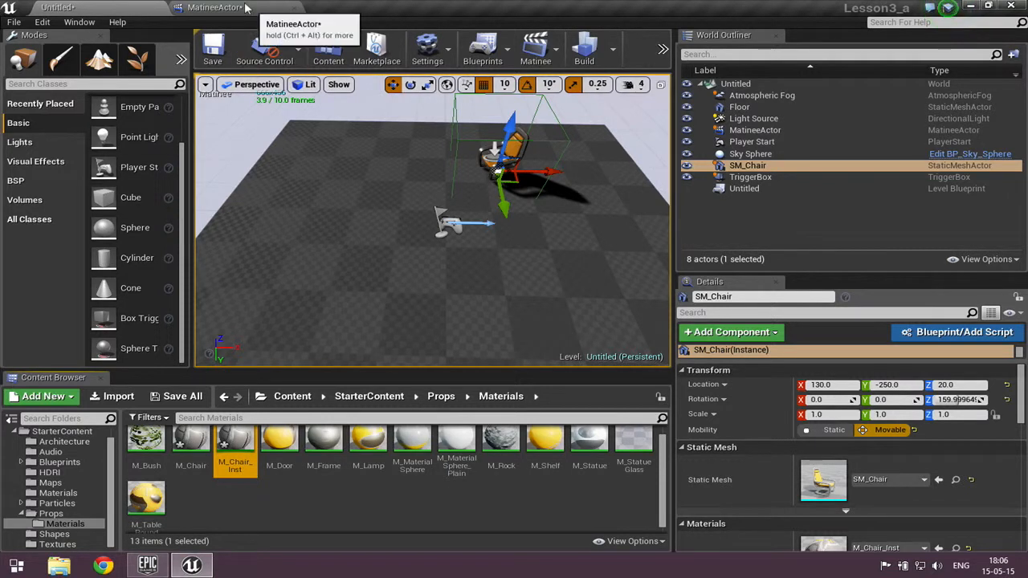
{"action": "left_click", "coordinate": [215, 7]}
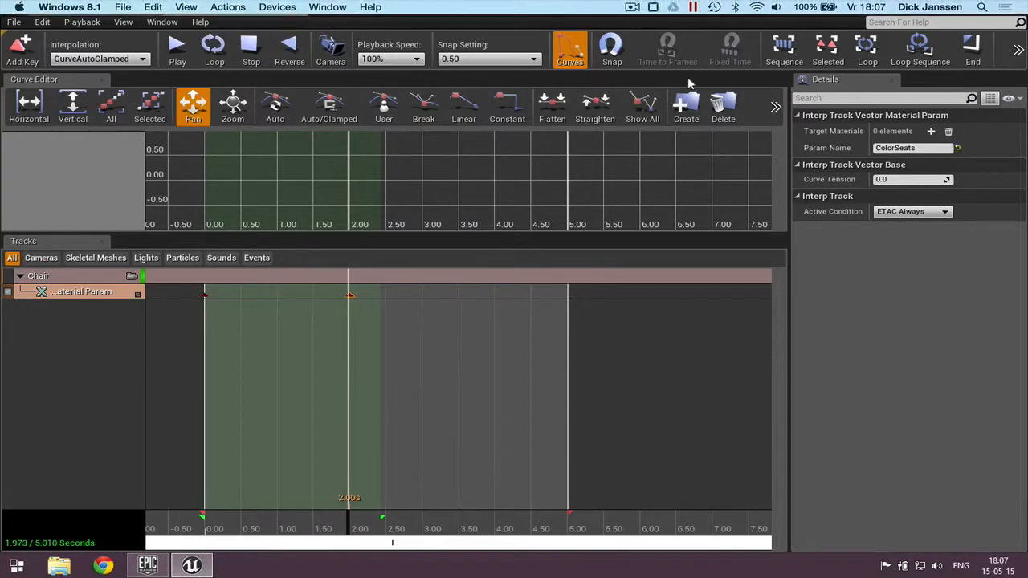
{"action": "left_click", "coordinate": [930, 131]}
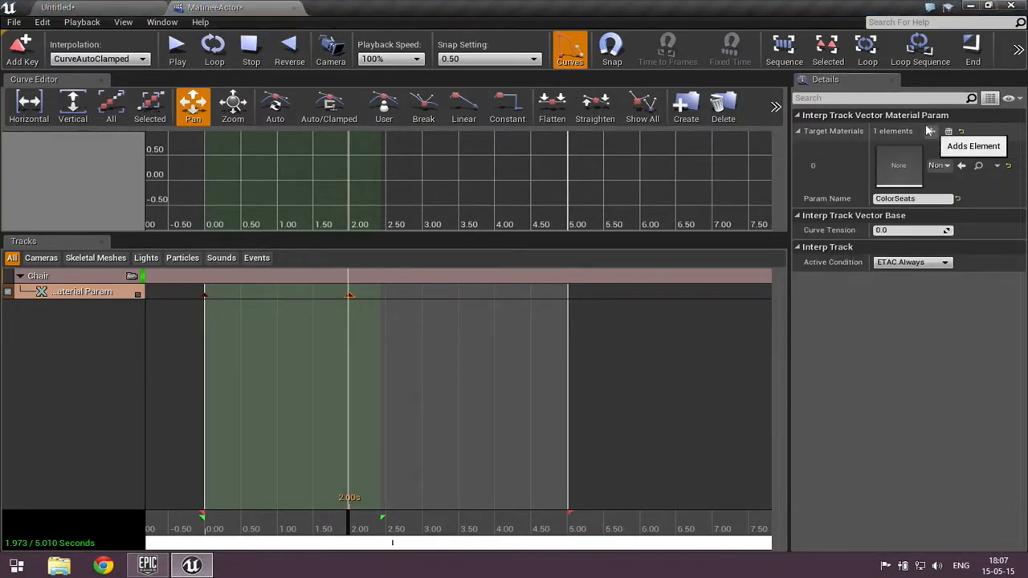
{"action": "left_click", "coordinate": [961, 166]}
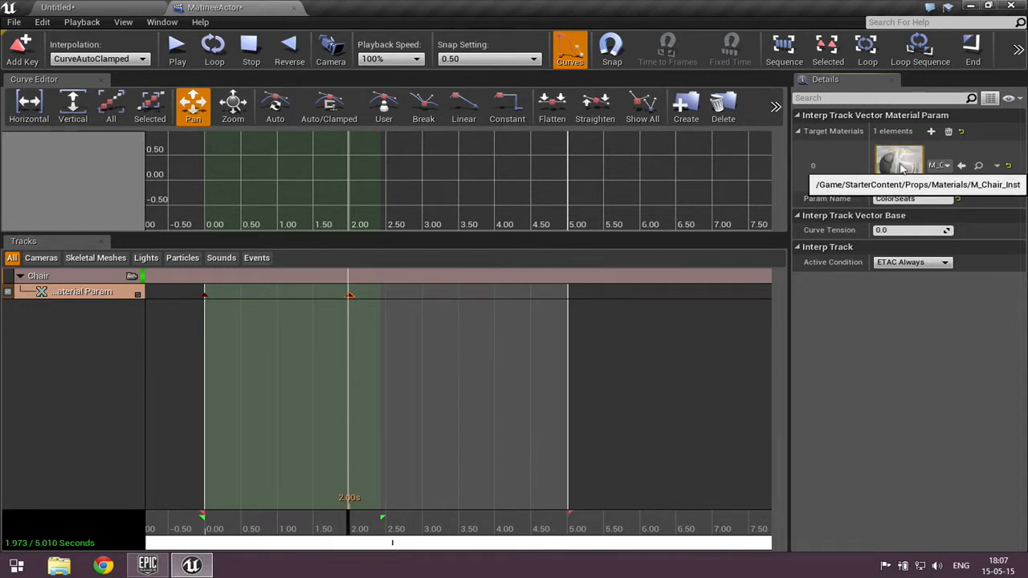
Step: Select the key at about 2 s, reselect the Chair group's material track, and scrub the playhead around the key
{"action": "left_click", "coordinate": [350, 296]}
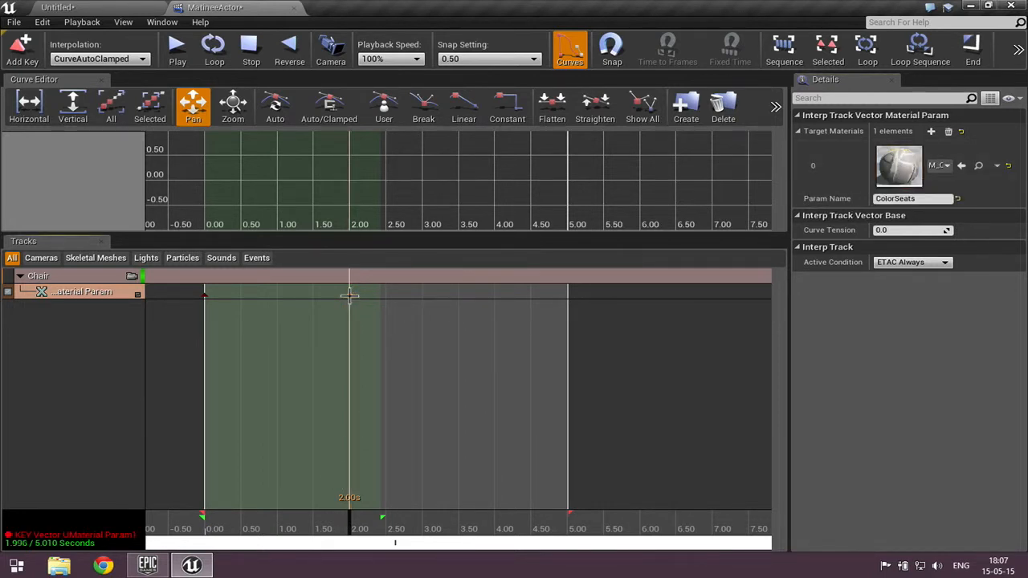
{"action": "left_click", "coordinate": [67, 277]}
{"action": "left_click", "coordinate": [65, 294]}
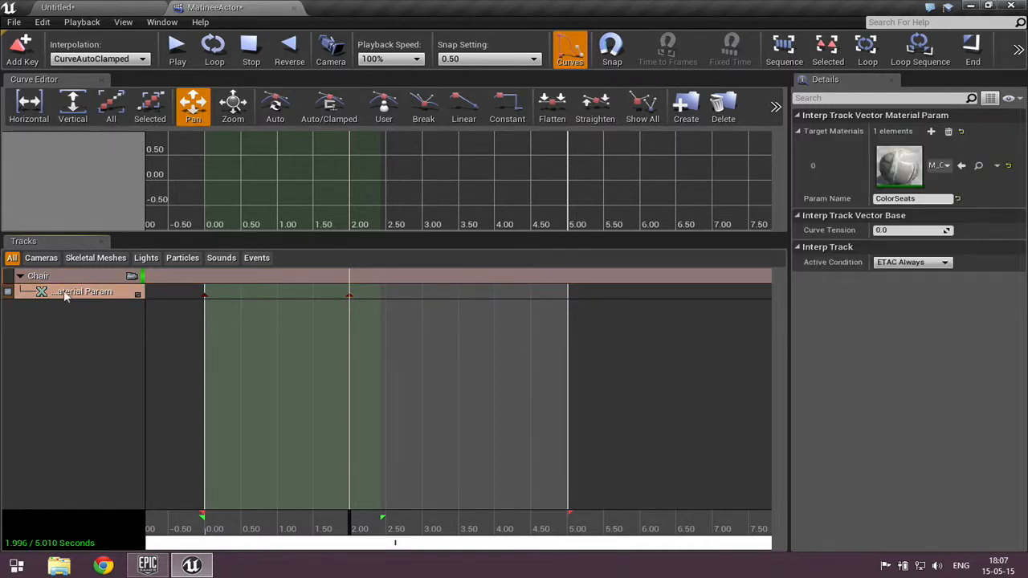
{"action": "left_click_drag", "start_coordinate": [346, 522], "coordinate": [343, 519]}
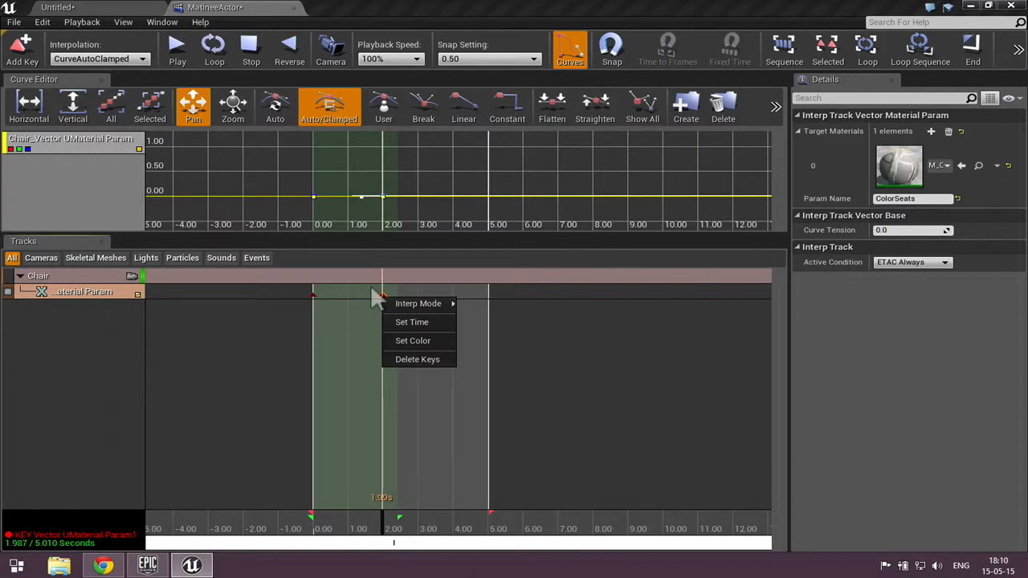
Step: Dismiss the key's options, switch to Chrome, and close its window with the keyframe question to return to the Matinee editor
{"action": "left_click", "coordinate": [325, 368]}
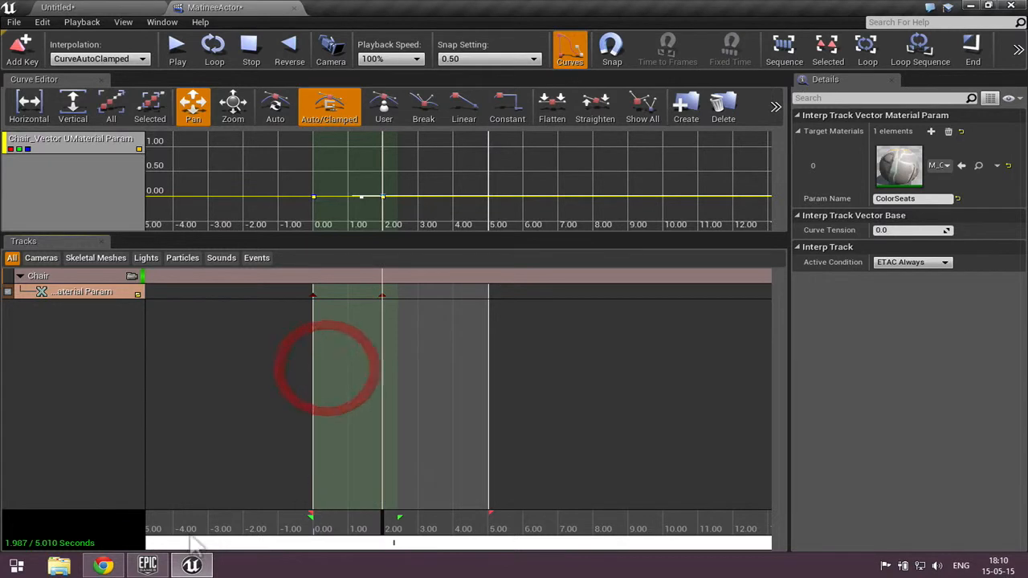
{"action": "left_click", "coordinate": [103, 566]}
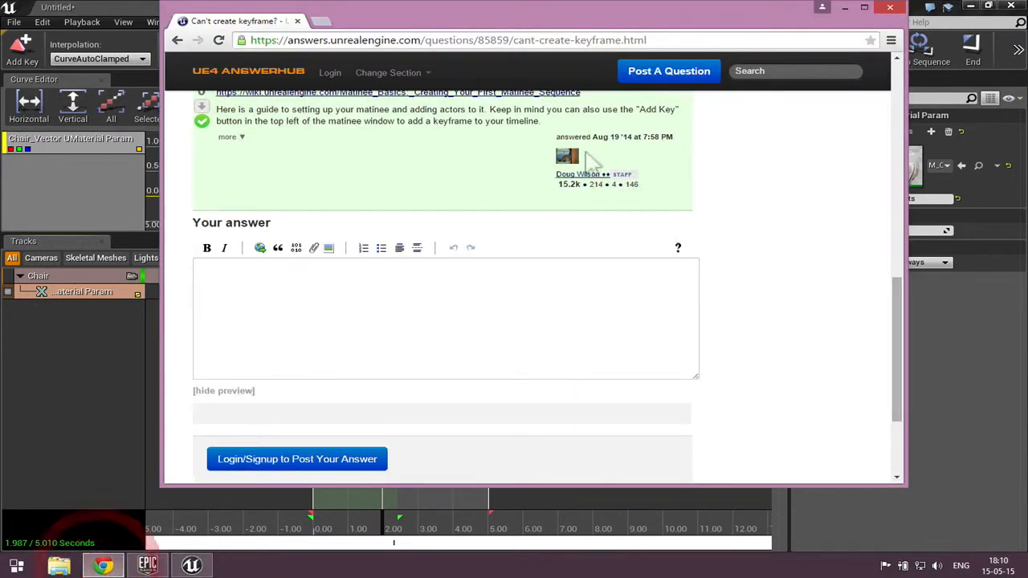
{"action": "left_click", "coordinate": [890, 8]}
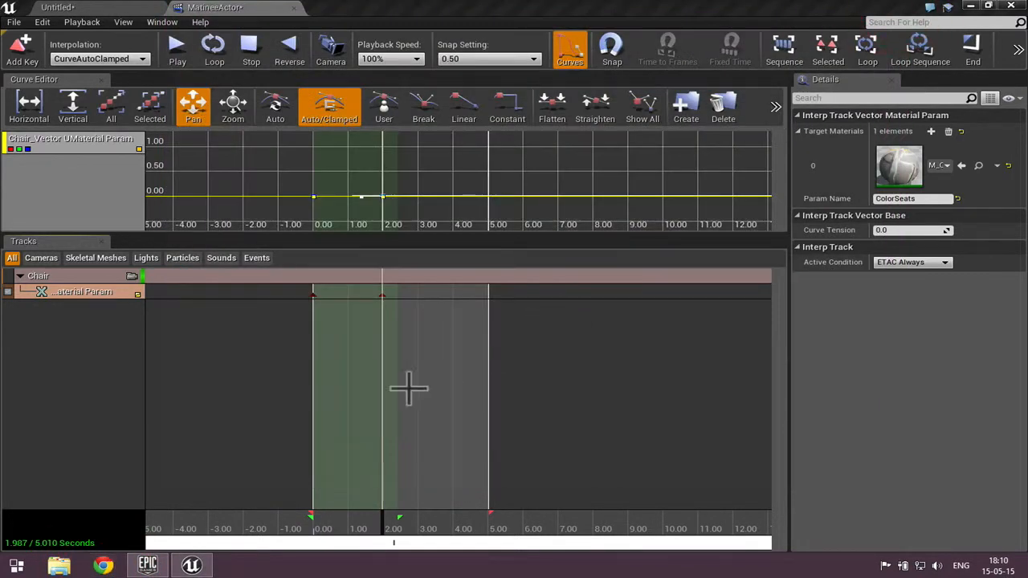
Step: Select the key near 2 s, view the sequence end marker's move options, and dismiss them without choosing any
{"action": "right_click", "coordinate": [382, 296]}
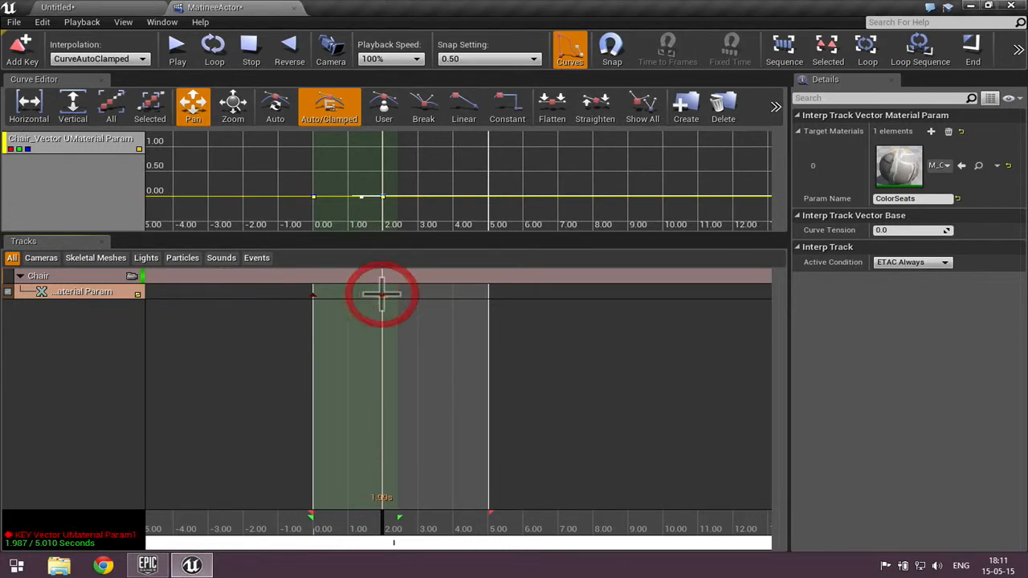
{"action": "right_click", "coordinate": [486, 511]}
{"action": "right_click", "coordinate": [488, 509]}
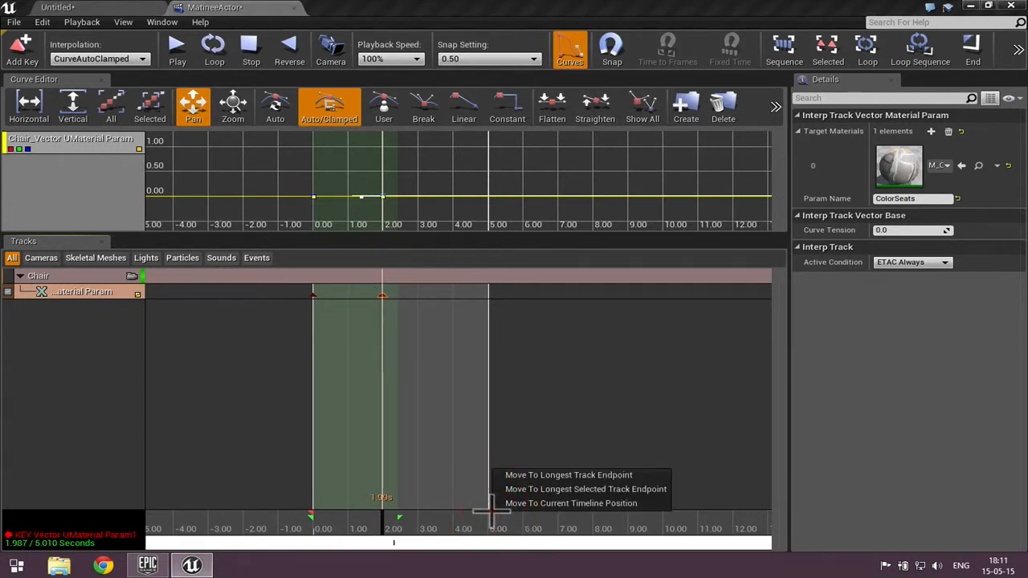
{"action": "scroll", "coordinate": [445, 421], "scroll_direction": "up", "scroll_amount": 2}
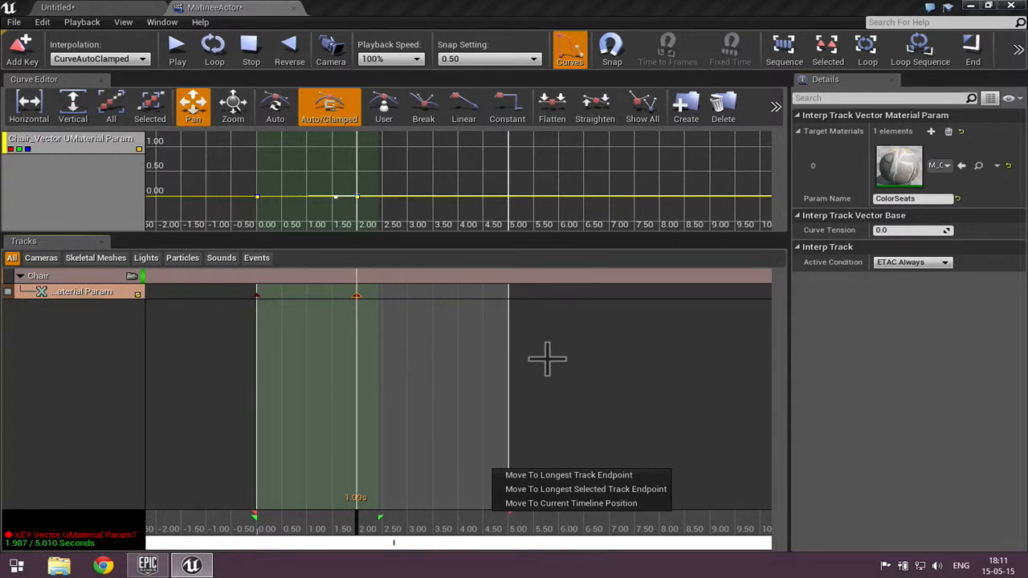
{"action": "left_click", "coordinate": [583, 414]}
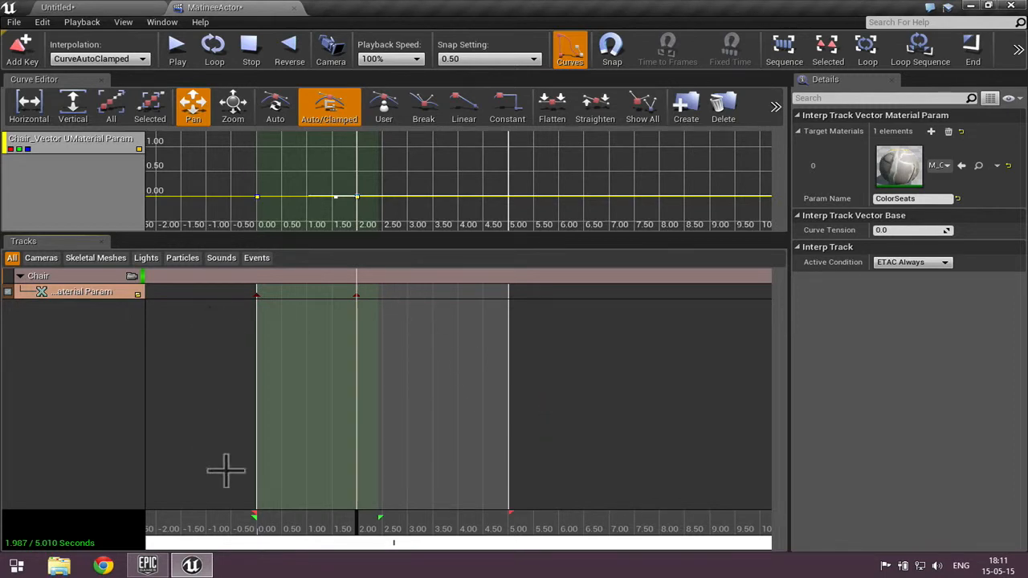
Step: Select the key near 2 s and move the sequence end marker to the longest track endpoint
{"action": "left_click", "coordinate": [355, 296]}
{"action": "left_click", "coordinate": [257, 295]}
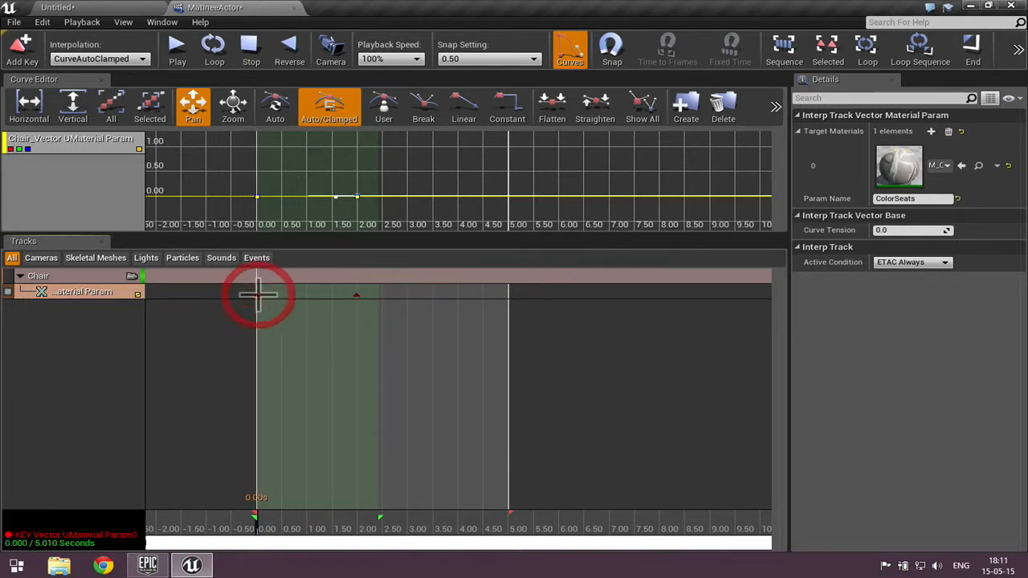
{"action": "left_click", "coordinate": [357, 295]}
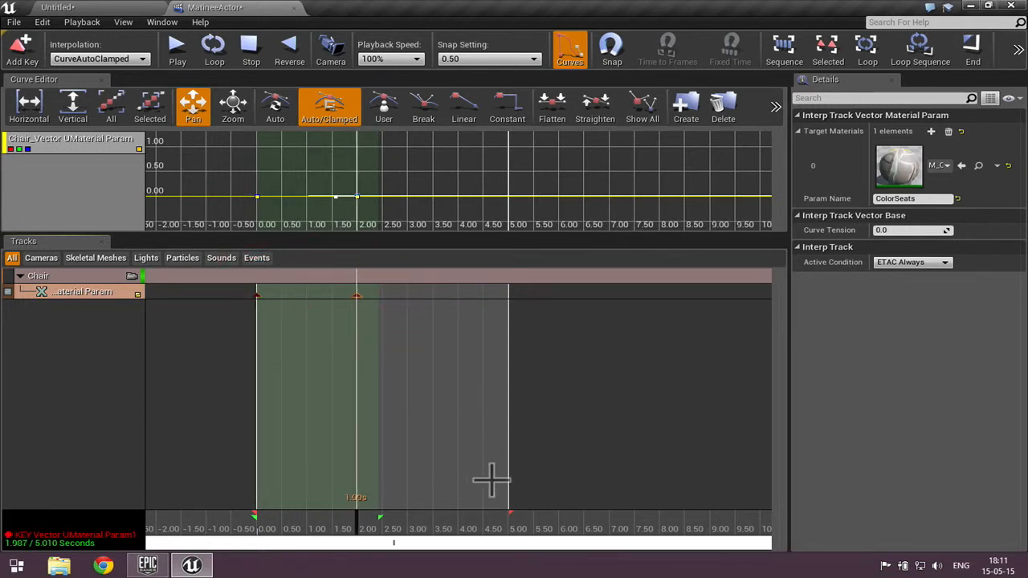
{"action": "left_click", "coordinate": [509, 507]}
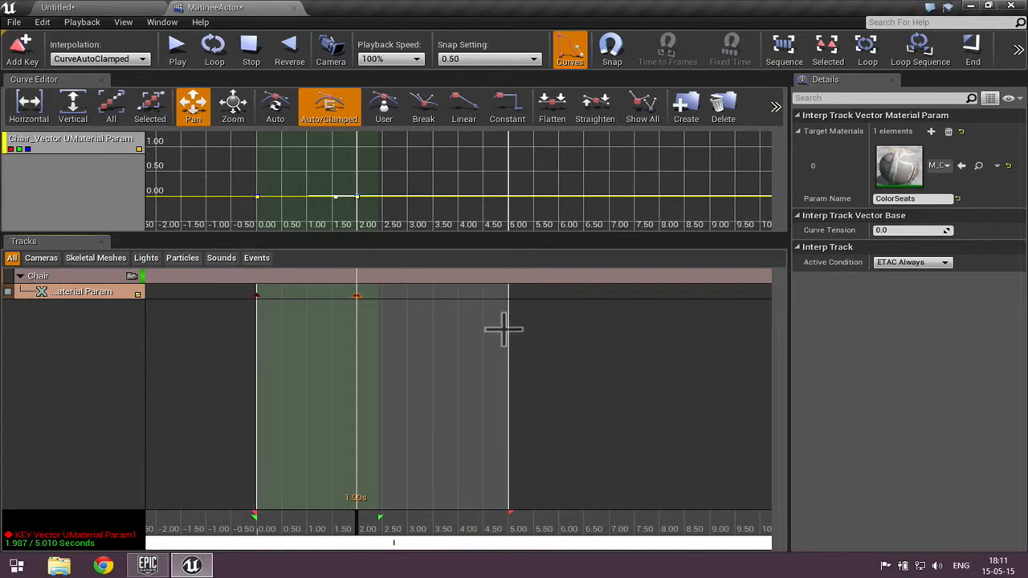
{"action": "right_click", "coordinate": [509, 511]}
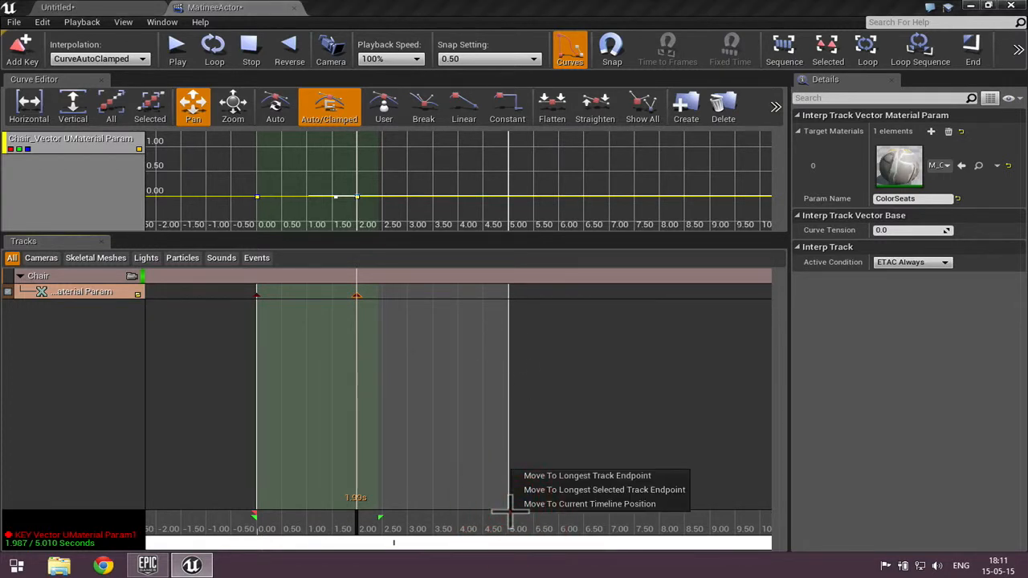
{"action": "left_click", "coordinate": [535, 476]}
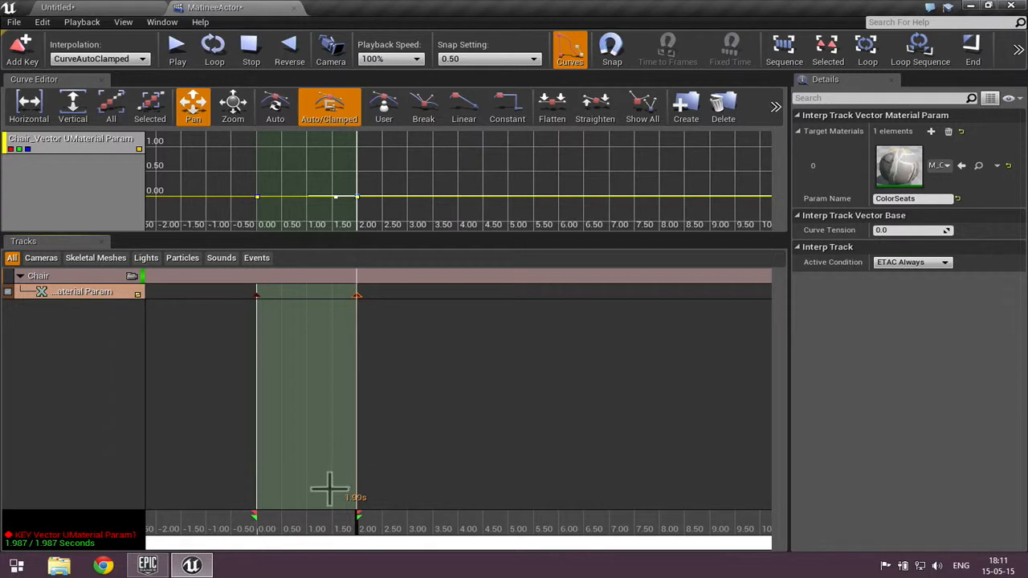
Step: Set the colour of the key near 2 s to a bright blue, hex 164BFEFF, and accept it
{"action": "scroll", "coordinate": [340, 475], "scroll_direction": "up", "scroll_amount": 2}
{"action": "scroll", "coordinate": [388, 411], "scroll_direction": "up", "scroll_amount": 2}
{"action": "scroll", "coordinate": [338, 472], "scroll_direction": "down", "scroll_amount": 2}
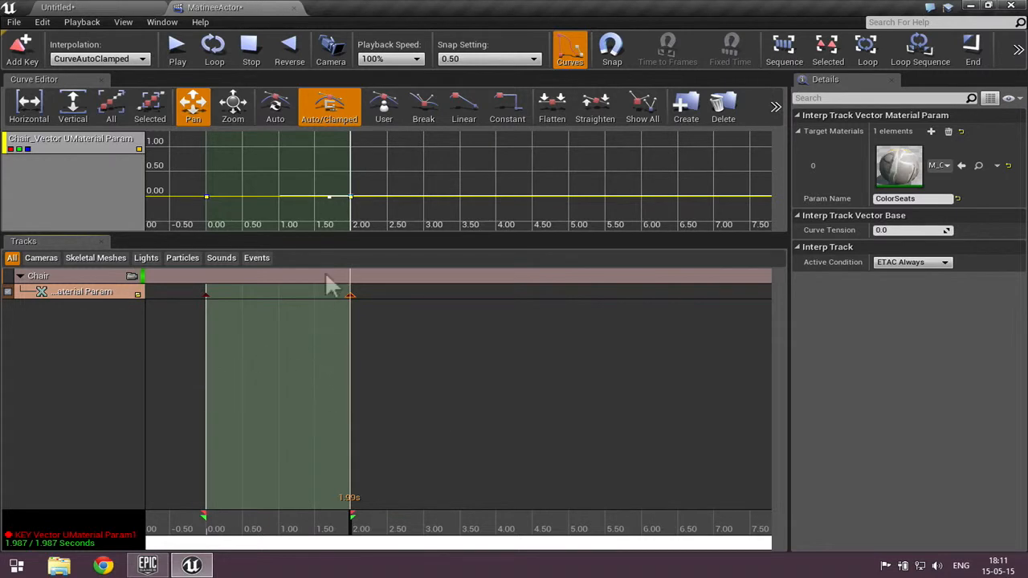
{"action": "right_click", "coordinate": [347, 297]}
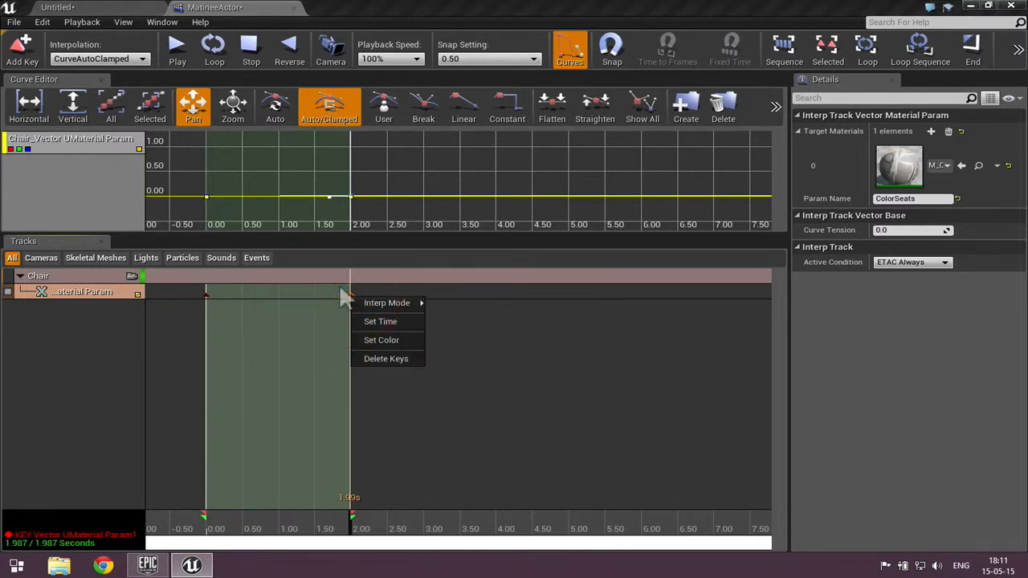
{"action": "left_click", "coordinate": [327, 290]}
{"action": "left_click", "coordinate": [350, 295]}
{"action": "right_click", "coordinate": [349, 296]}
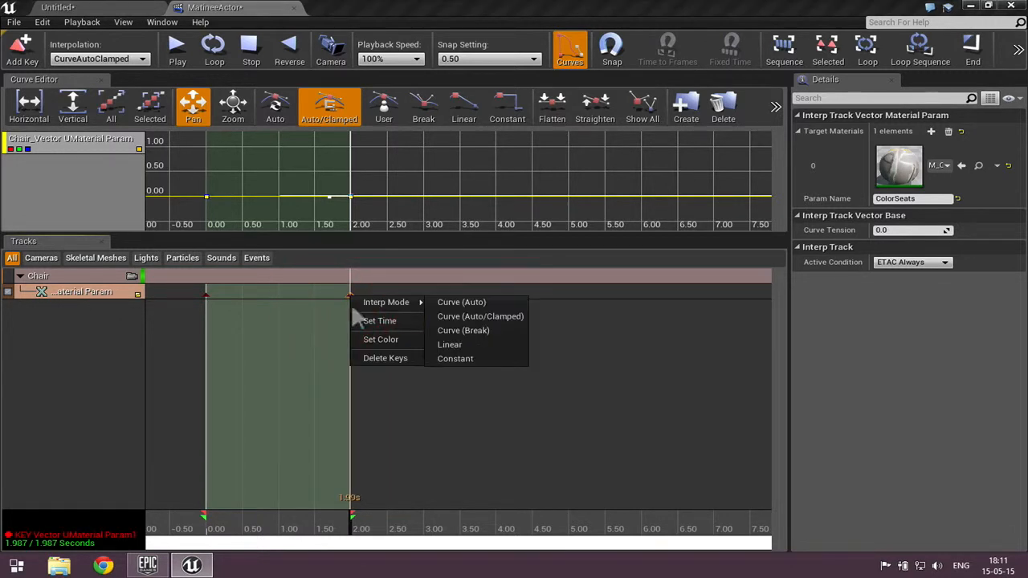
{"action": "left_click", "coordinate": [372, 338]}
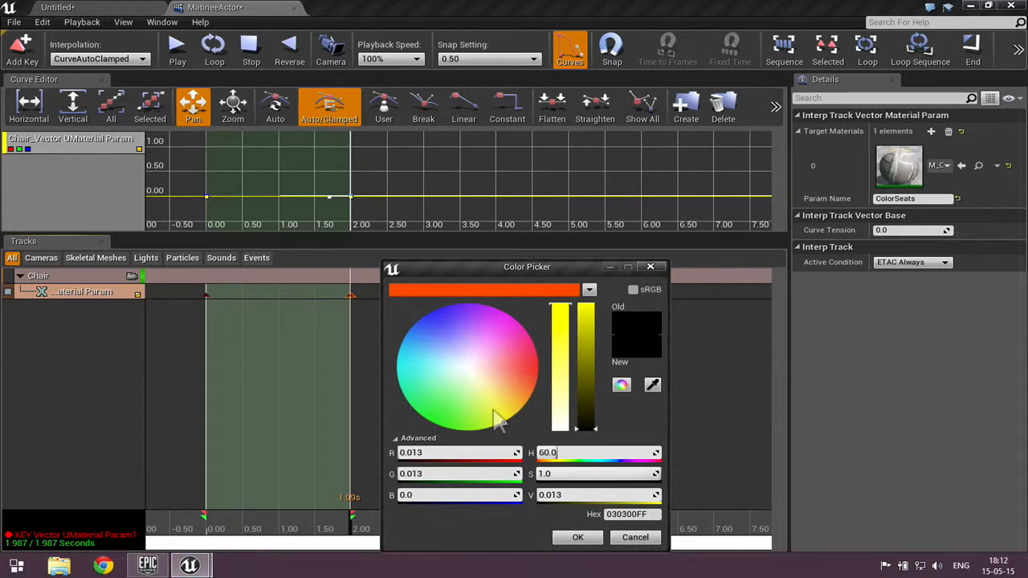
{"action": "left_click_drag", "start_coordinate": [496, 419], "coordinate": [422, 324]}
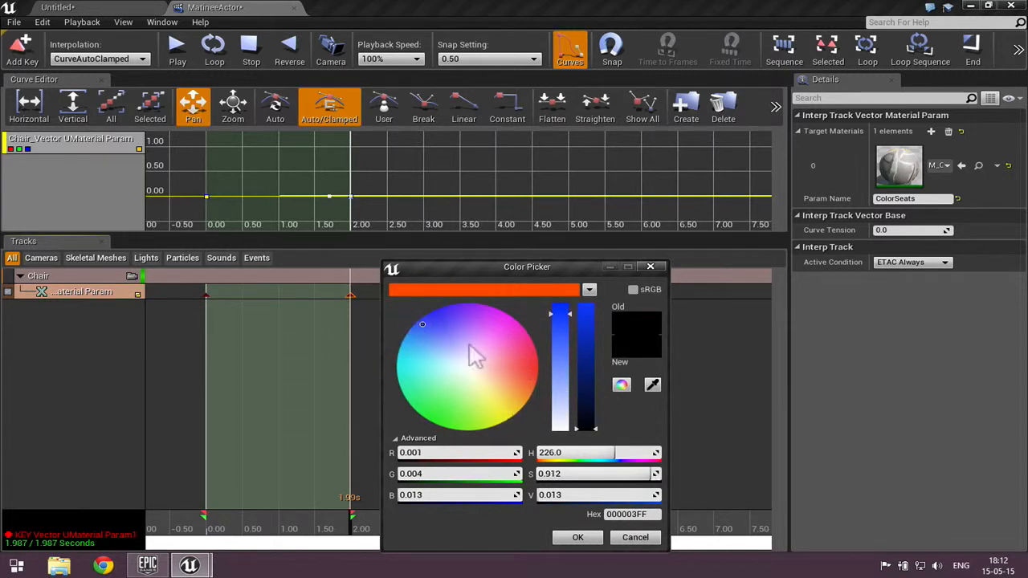
{"action": "left_click_drag", "start_coordinate": [581, 331], "coordinate": [578, 307]}
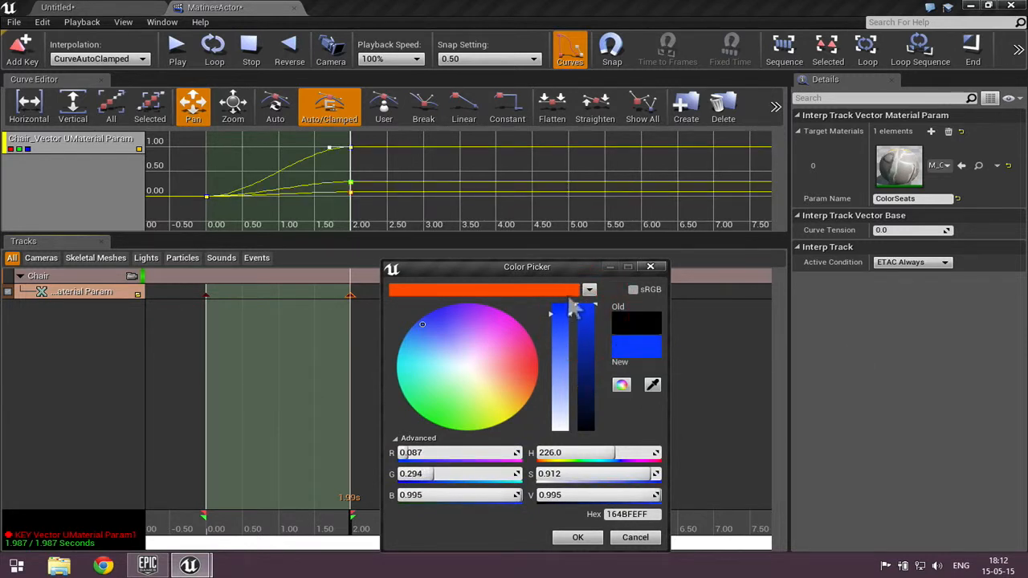
{"action": "left_click_drag", "start_coordinate": [639, 345], "coordinate": [639, 346]}
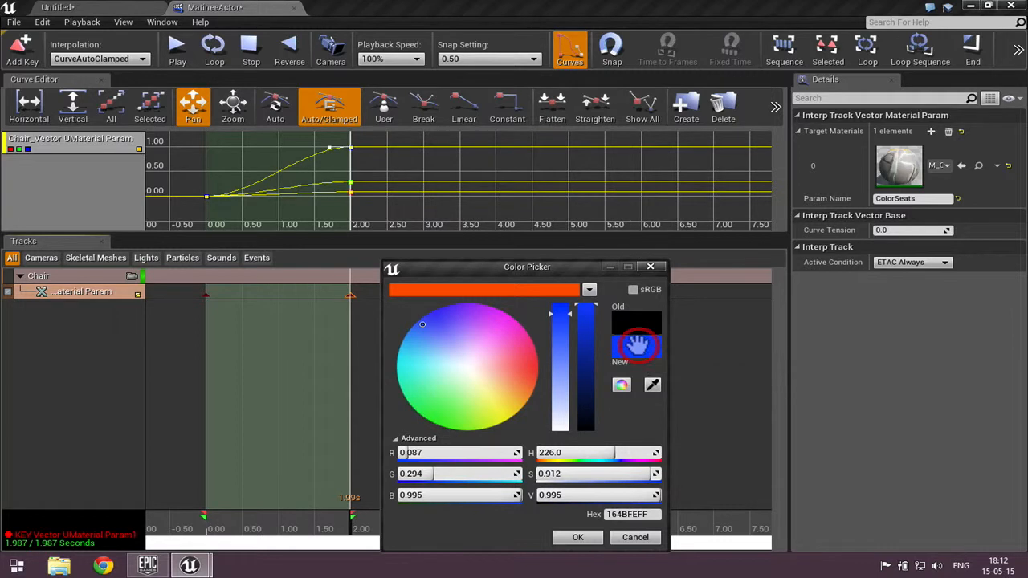
{"action": "left_click", "coordinate": [576, 536]}
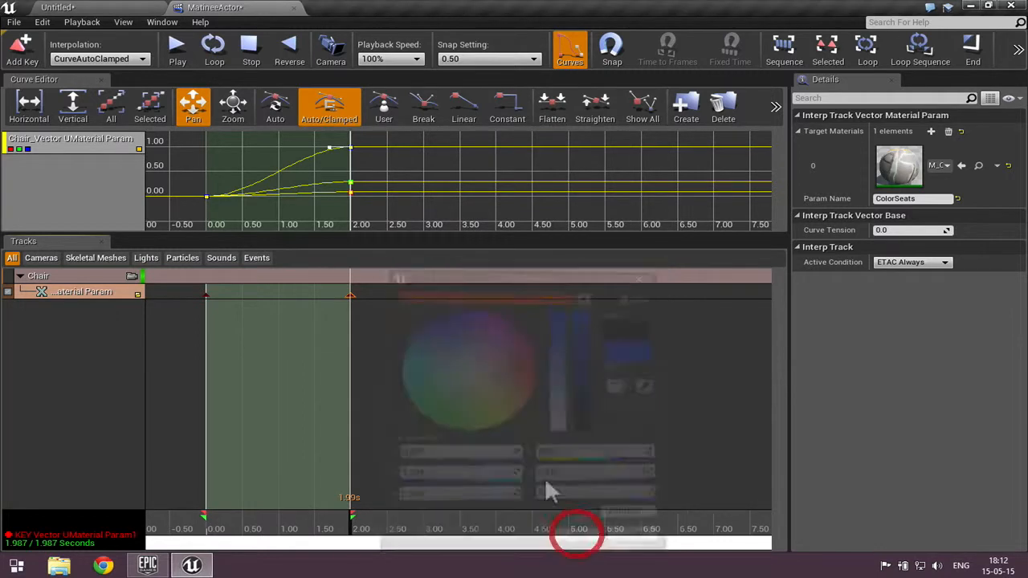
Step: Reopen the colour of the key near 2 s to check the stored blue, and close the picker
{"action": "right_click", "coordinate": [351, 295]}
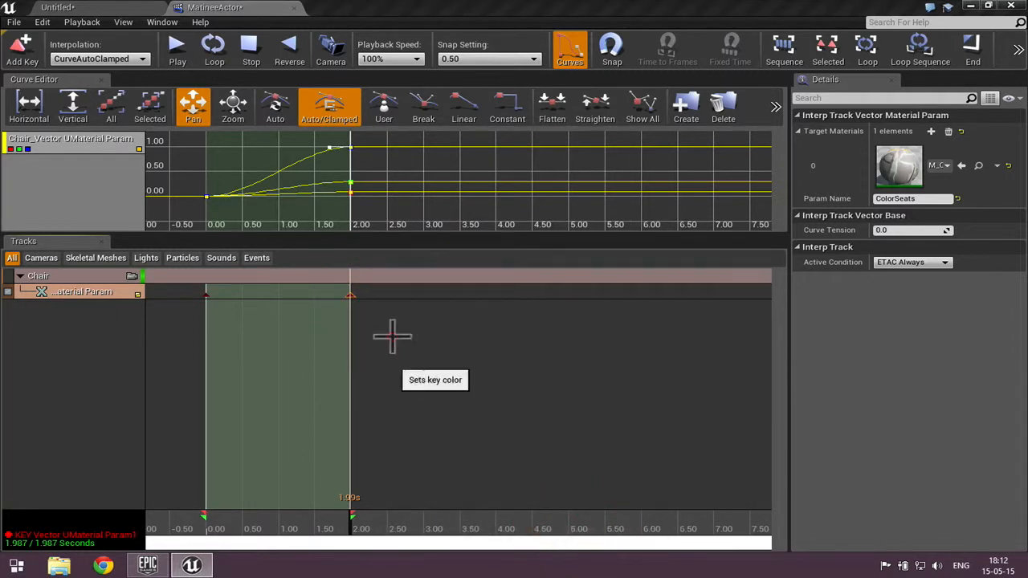
{"action": "left_click", "coordinate": [386, 340]}
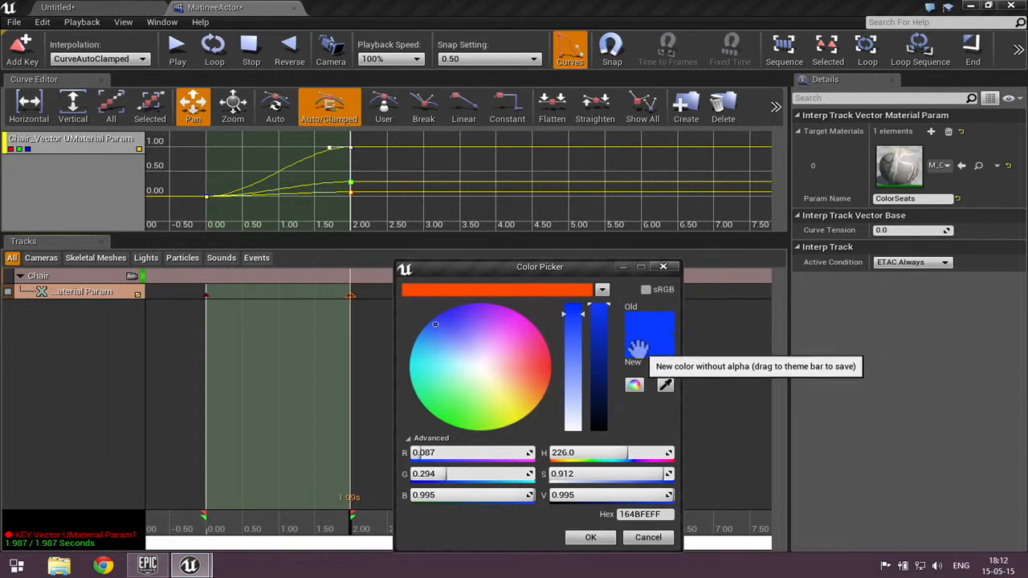
{"action": "left_click", "coordinate": [590, 538]}
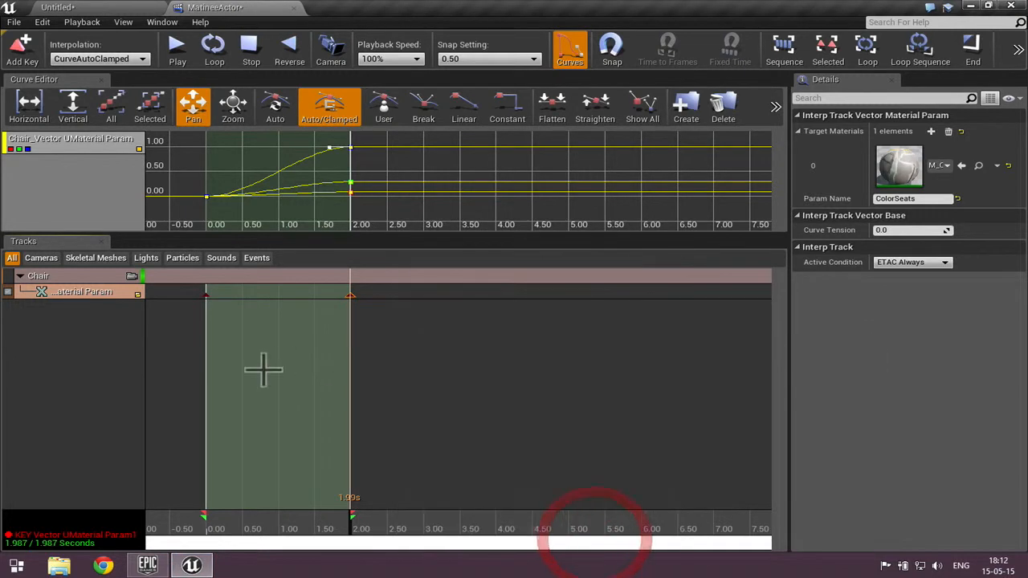
Step: Set the colour of the key at 0 s to the saved theme orange, hex F95608FF
{"action": "right_click", "coordinate": [205, 296]}
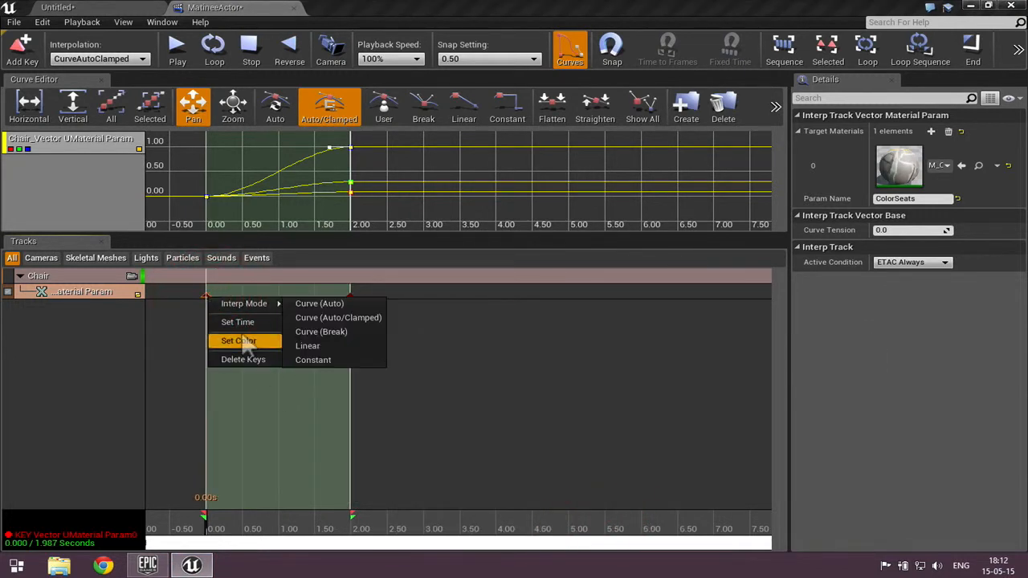
{"action": "left_click", "coordinate": [239, 341]}
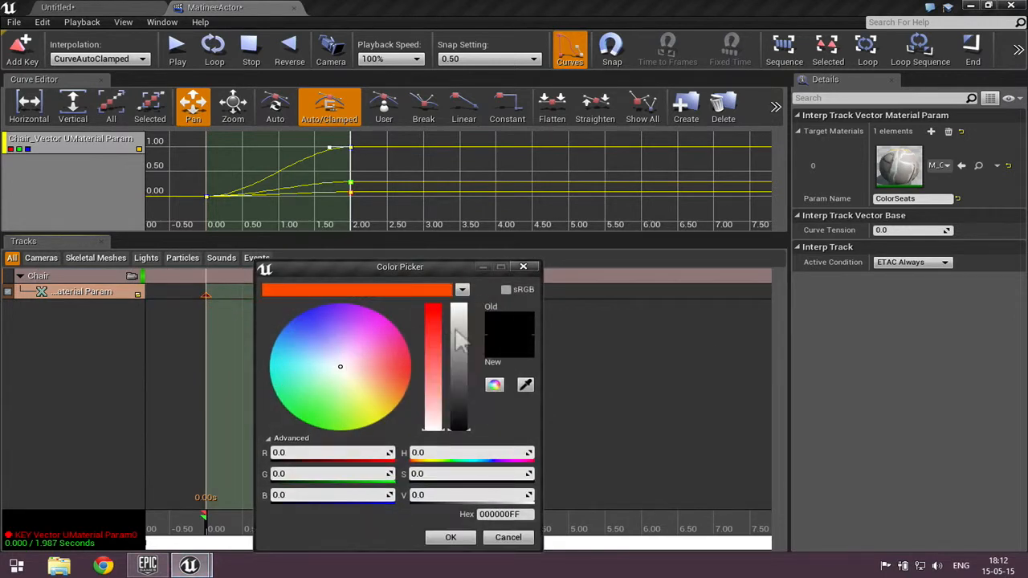
{"action": "left_click", "coordinate": [394, 290]}
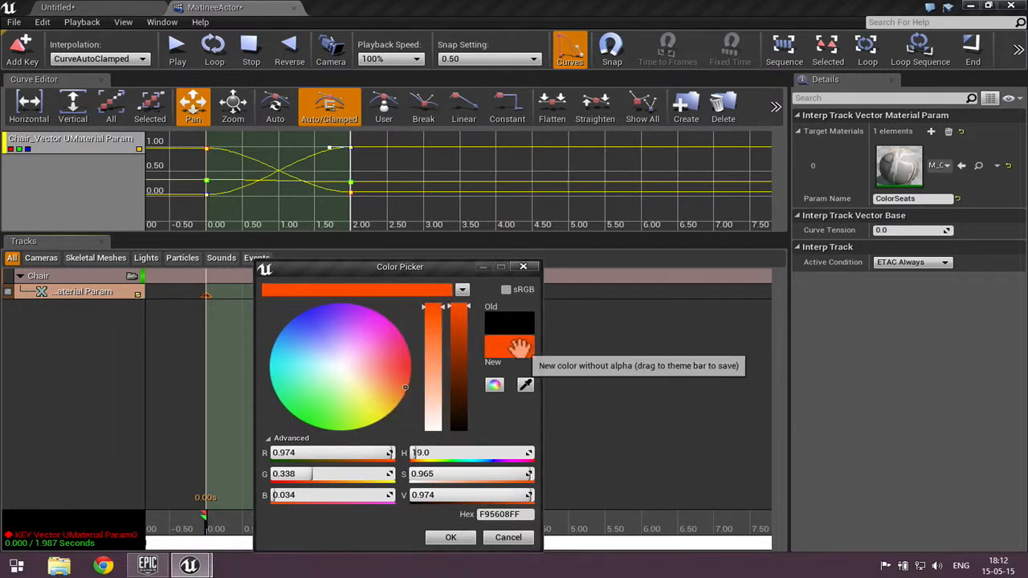
{"action": "left_click", "coordinate": [445, 538]}
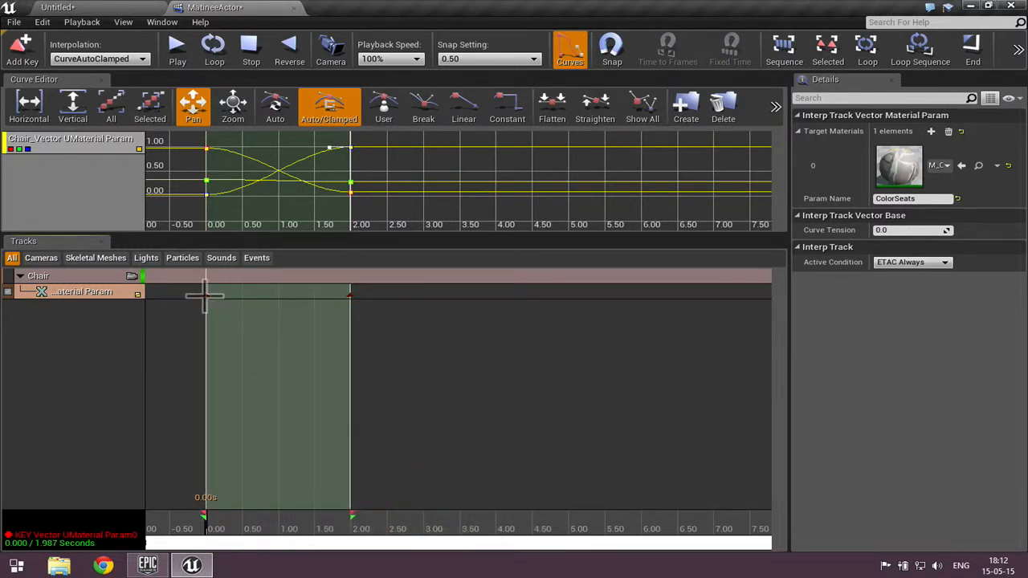
Step: Review the end key's colour once more after colouring the start key, and close the picker
{"action": "right_click", "coordinate": [351, 296]}
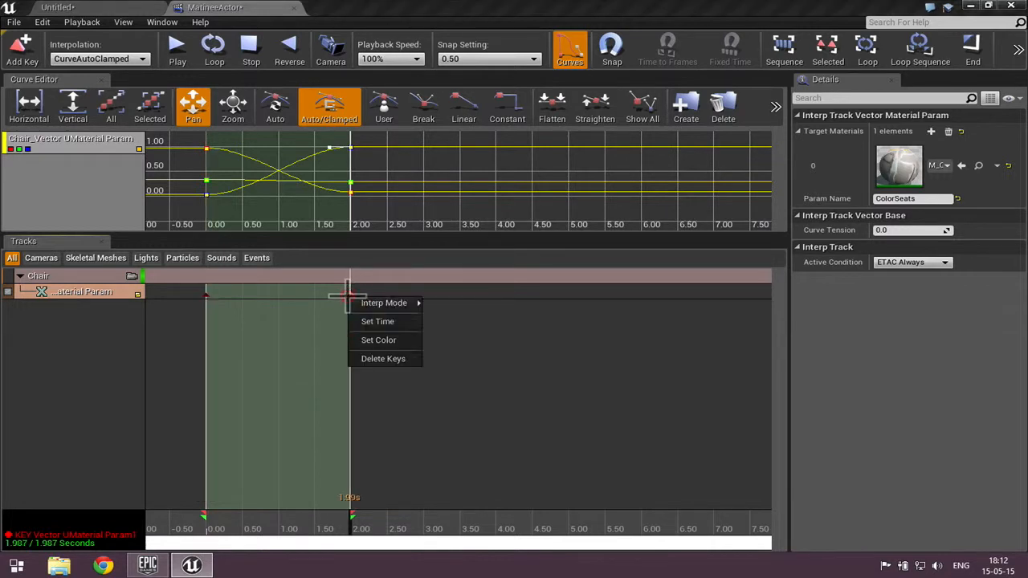
{"action": "left_click", "coordinate": [384, 340]}
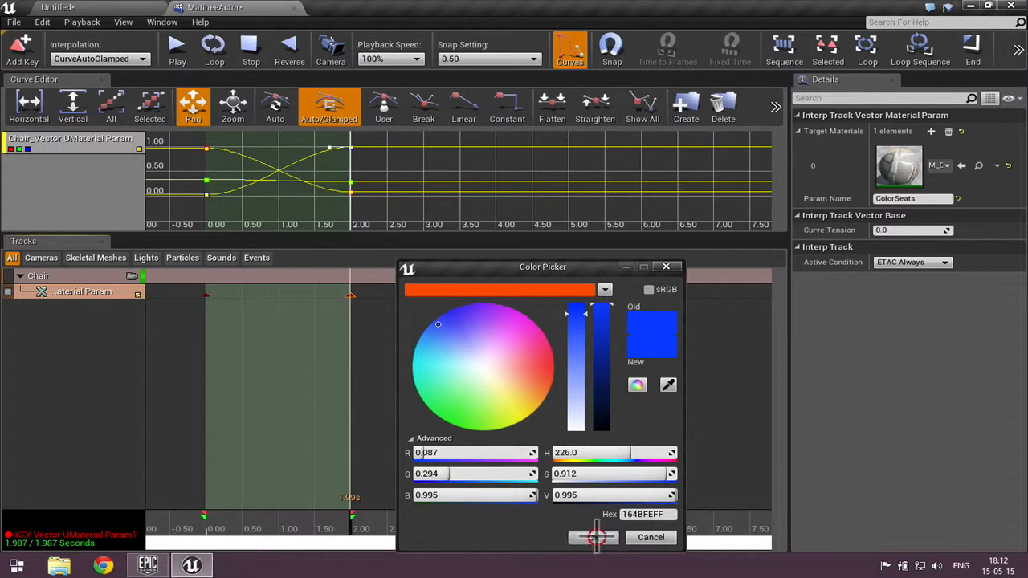
{"action": "left_click", "coordinate": [593, 538]}
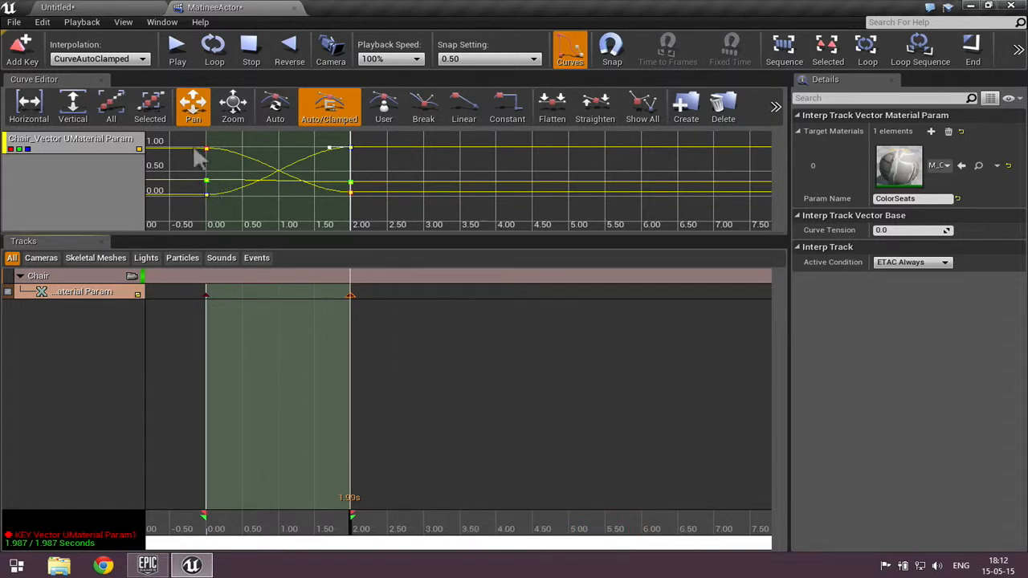
Step: Hide and reshow the track's red and green channel curves to examine how each one runs between the two keys
{"action": "left_click", "coordinate": [9, 149]}
{"action": "left_click", "coordinate": [10, 150]}
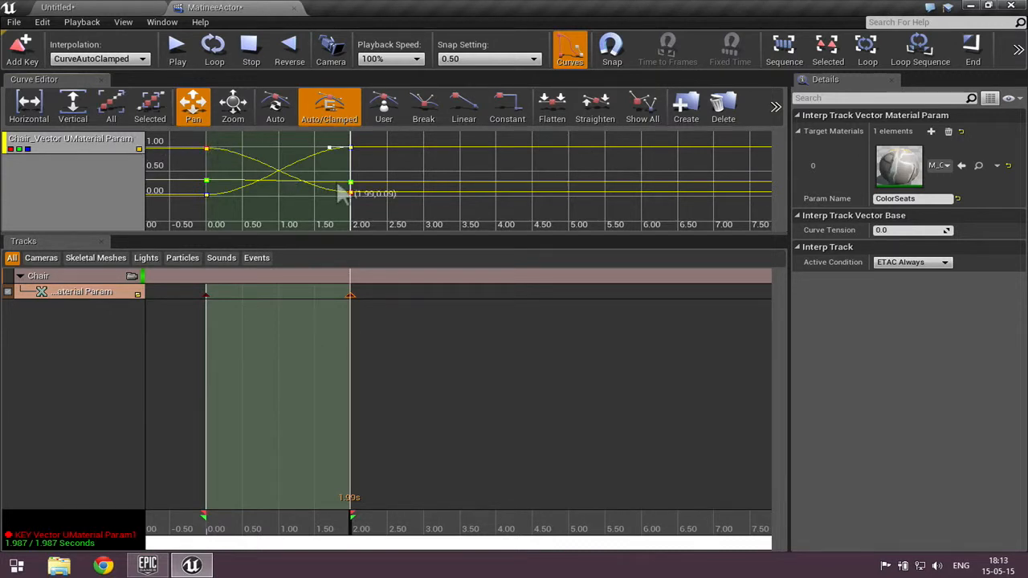
{"action": "left_click", "coordinate": [18, 148]}
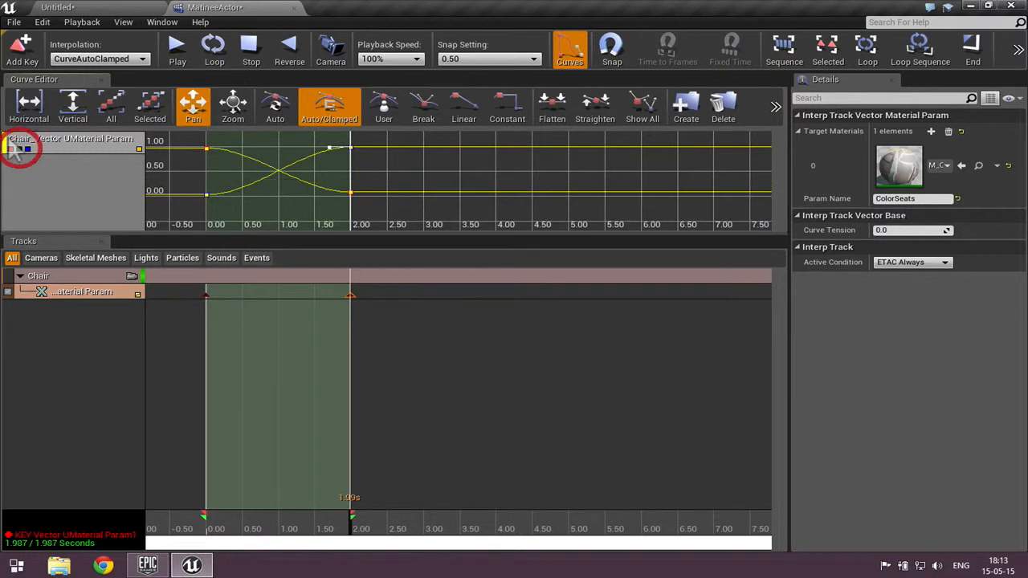
{"action": "left_click", "coordinate": [18, 148]}
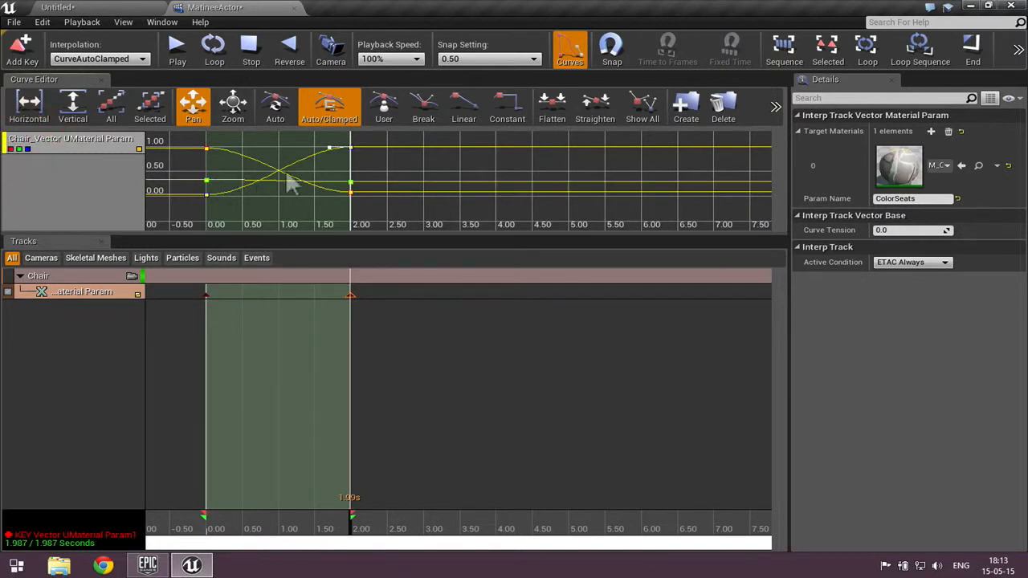
{"action": "left_click", "coordinate": [18, 148]}
{"action": "left_click", "coordinate": [18, 149]}
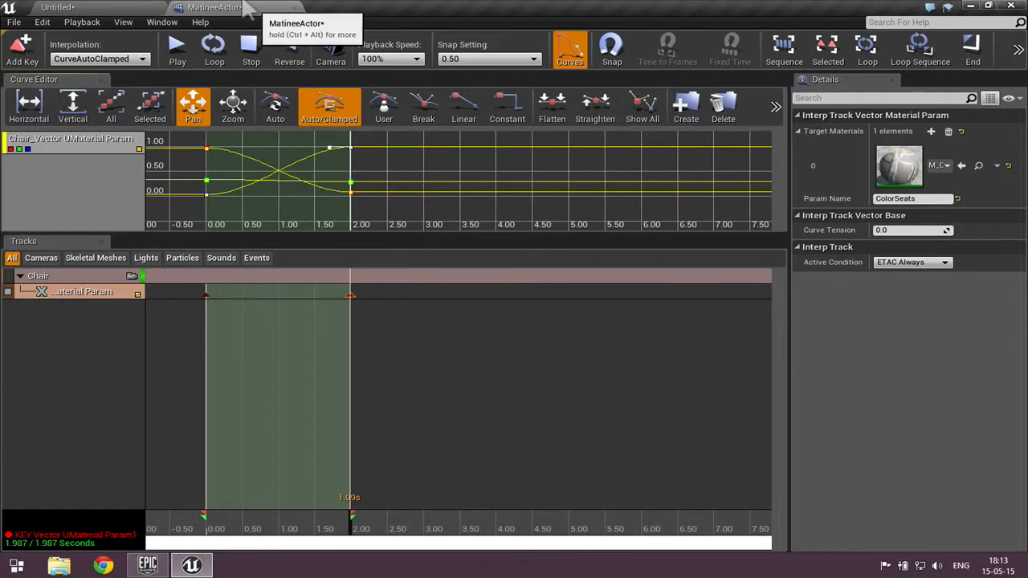
Step: Close the Matinee editor, select MatineeActor in the level, and enable Play on Level Load and Looping
{"action": "left_click", "coordinate": [293, 11]}
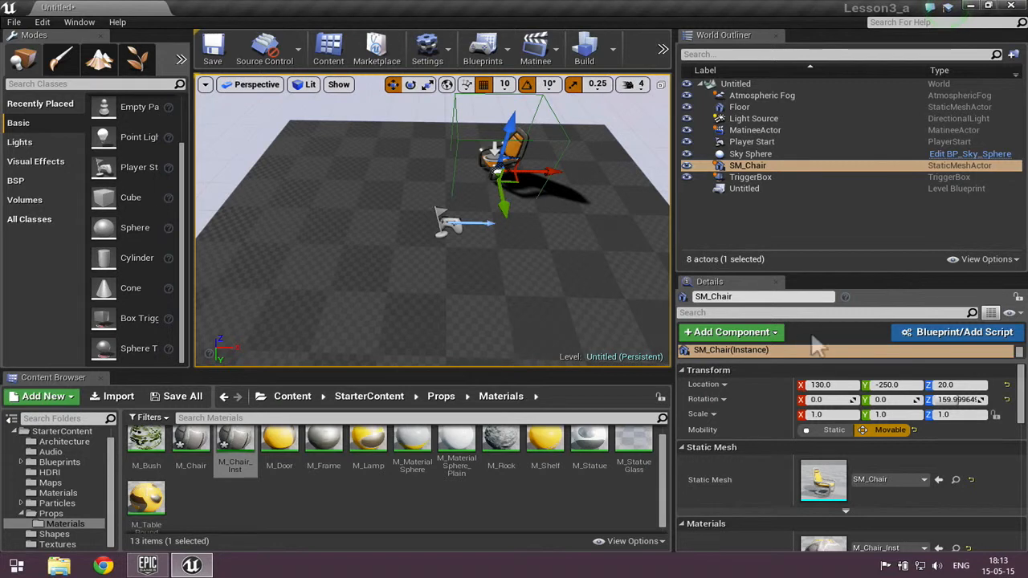
{"action": "left_click", "coordinate": [791, 131]}
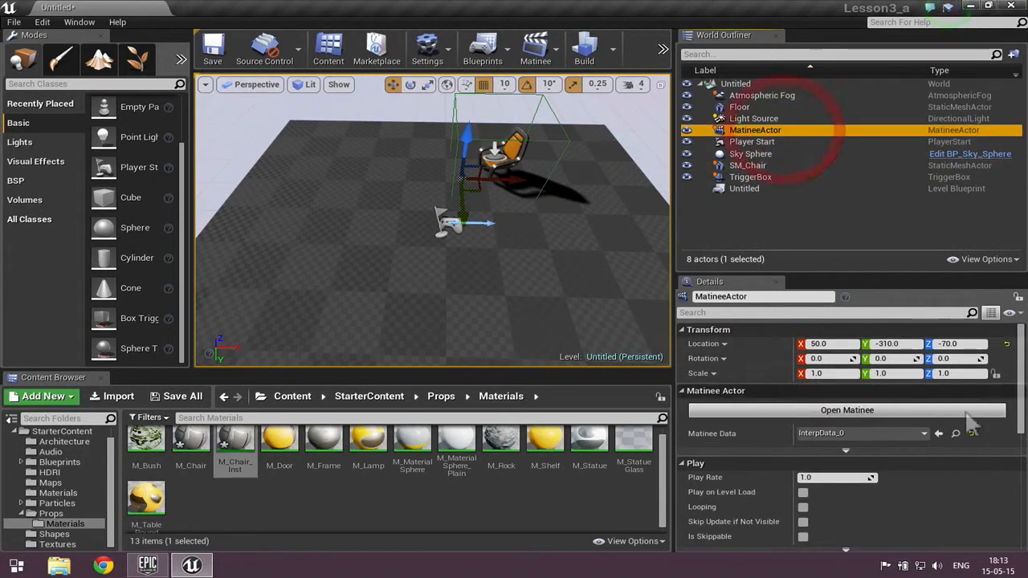
{"action": "left_click_drag", "start_coordinate": [1020, 414], "coordinate": [1013, 444]}
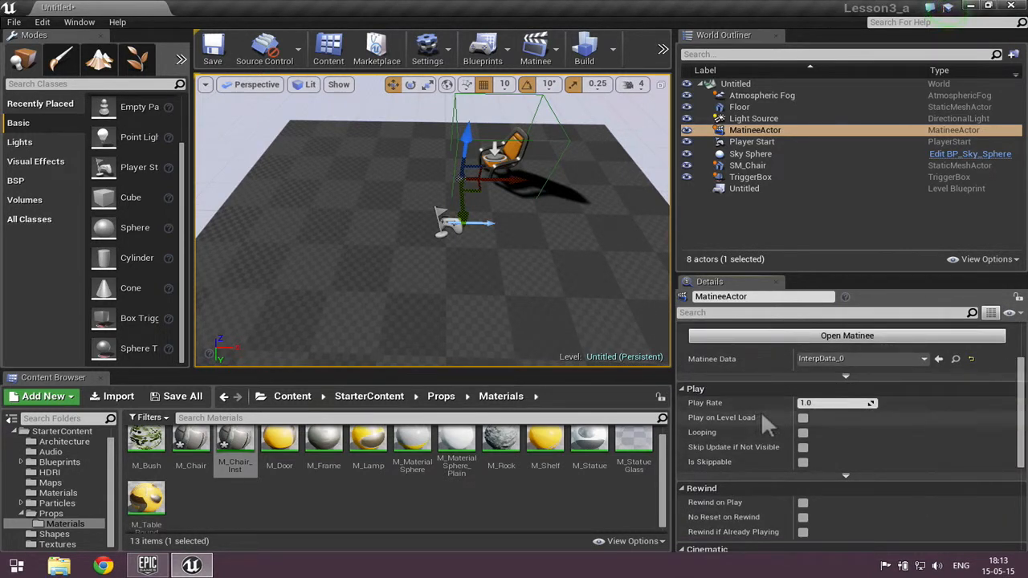
{"action": "left_click", "coordinate": [805, 419]}
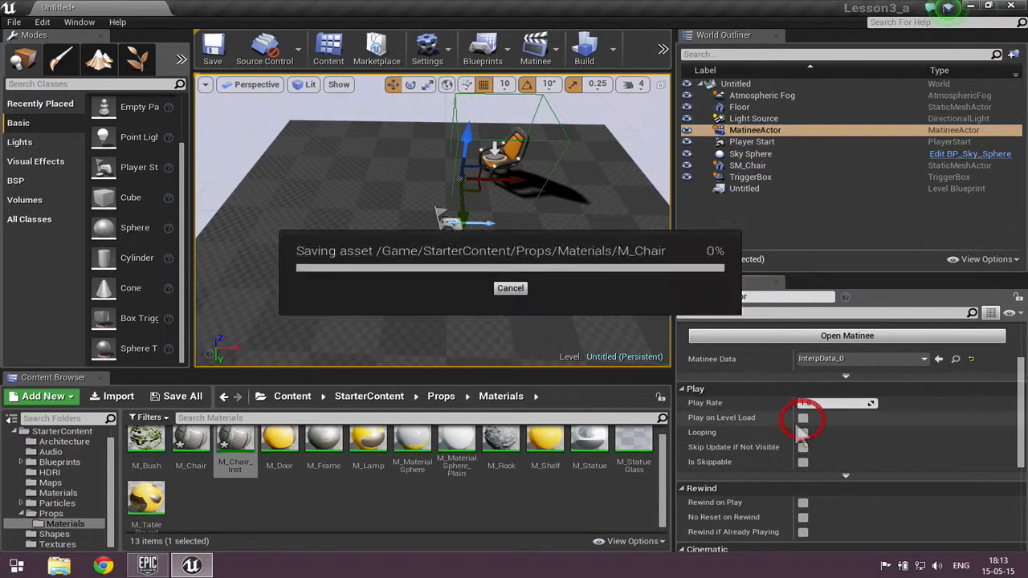
{"action": "left_click", "coordinate": [804, 419]}
{"action": "left_click", "coordinate": [804, 434]}
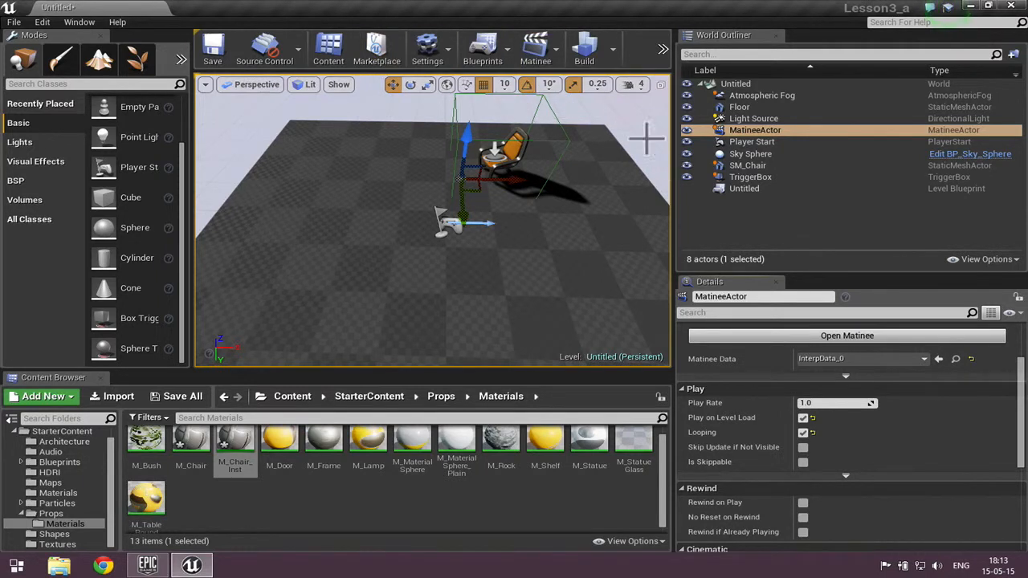
Step: Play the level, move around the chair to watch its seat colour animate, and stop the session
{"action": "left_click", "coordinate": [662, 52]}
{"action": "left_click", "coordinate": [683, 74]}
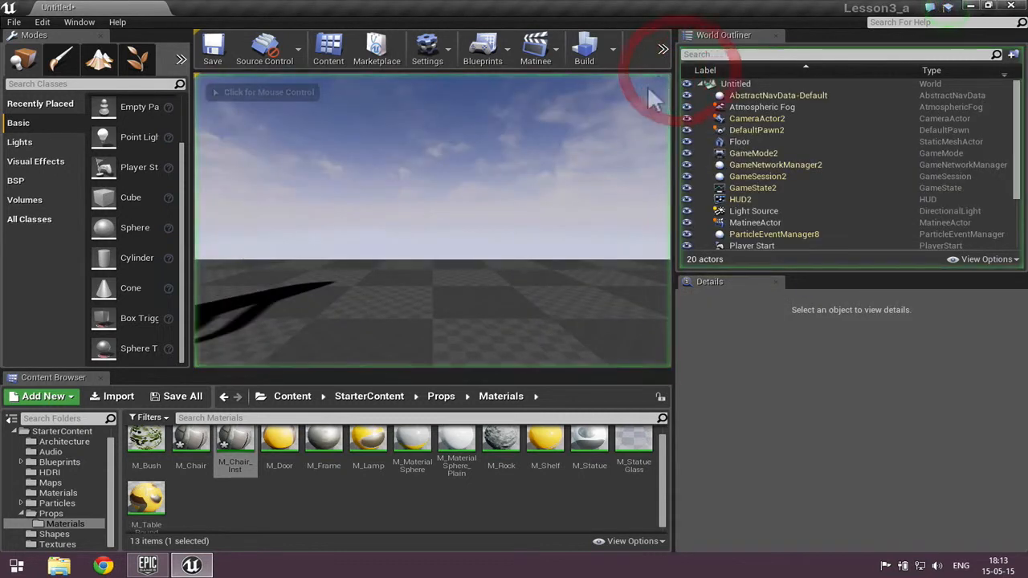
{"action": "key", "text": "w"}
{"action": "key", "text": "s"}
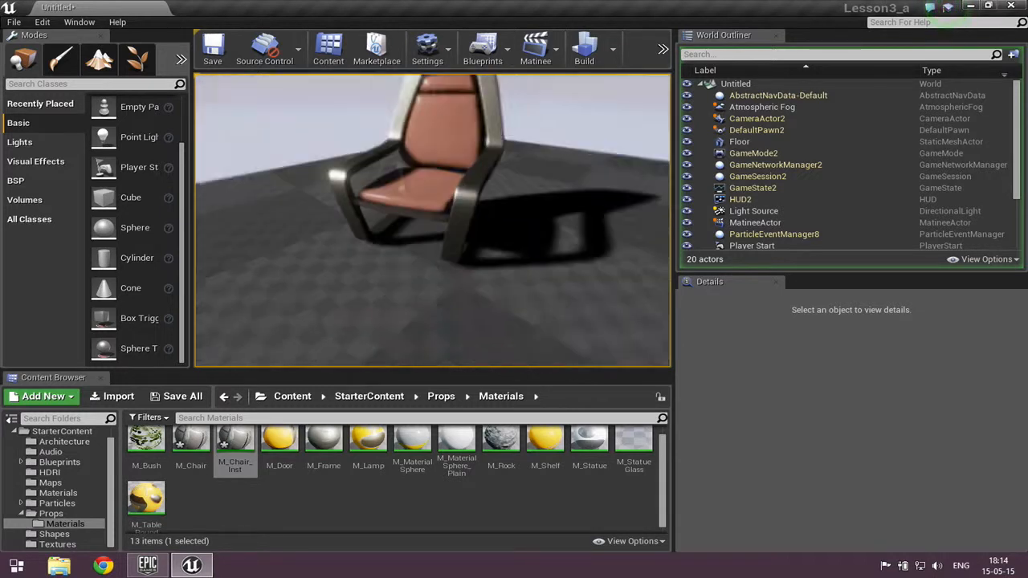
{"action": "key", "text": "Escape"}
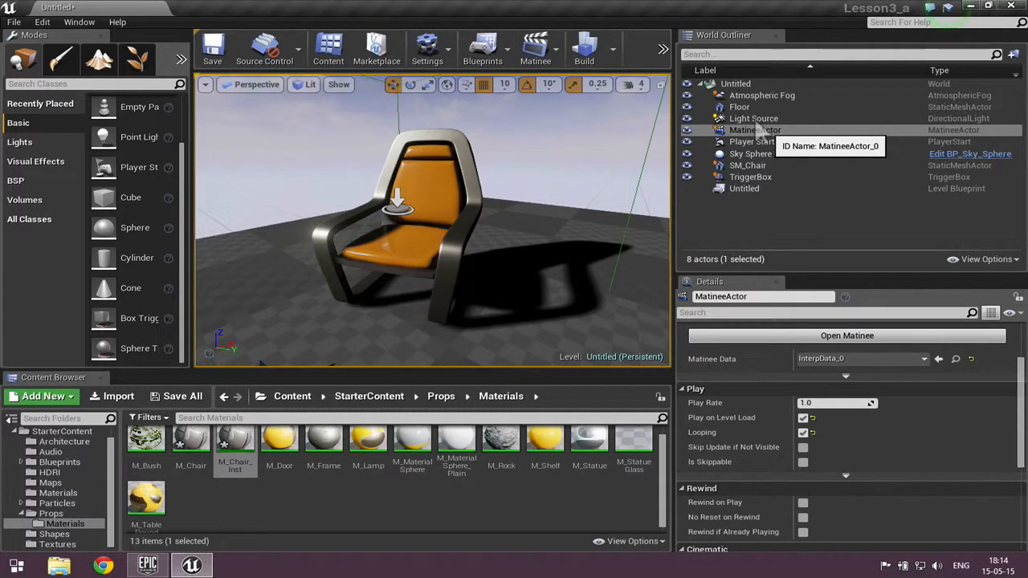
Step: Open MatineeActor in the Matinee editor and examine its two-second material parameter track and colour curves
{"action": "left_click", "coordinate": [755, 130]}
{"action": "left_click", "coordinate": [838, 336]}
{"action": "scroll", "coordinate": [436, 422], "scroll_direction": "down", "scroll_amount": 4}
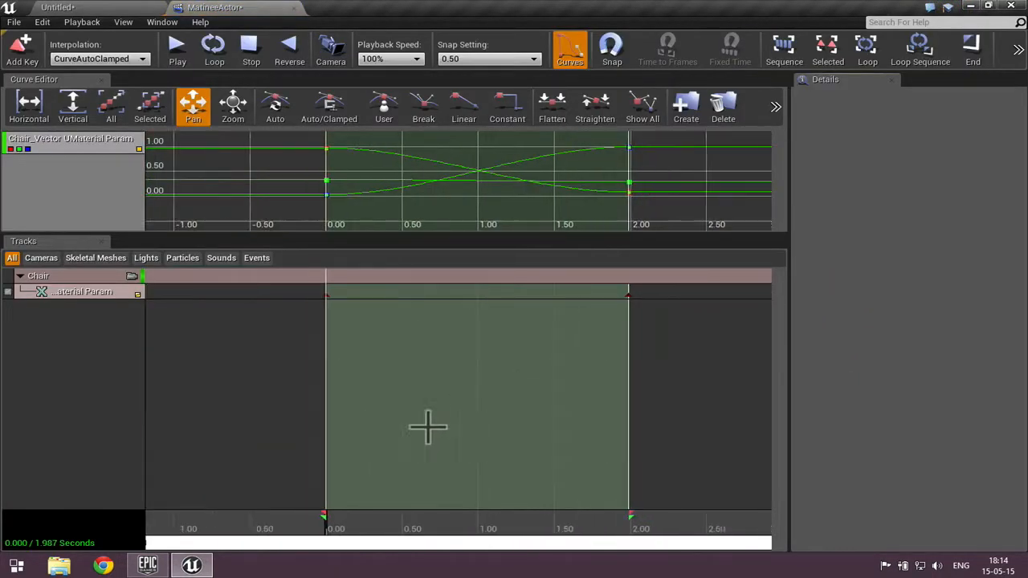
{"action": "scroll", "coordinate": [653, 462], "scroll_direction": "down", "scroll_amount": 2}
{"action": "left_click", "coordinate": [680, 423]}
{"action": "left_click", "coordinate": [624, 407]}
{"action": "left_click", "coordinate": [663, 395]}
{"action": "left_click", "coordinate": [655, 399]}
{"action": "scroll", "coordinate": [642, 422], "scroll_direction": "down", "scroll_amount": 2}
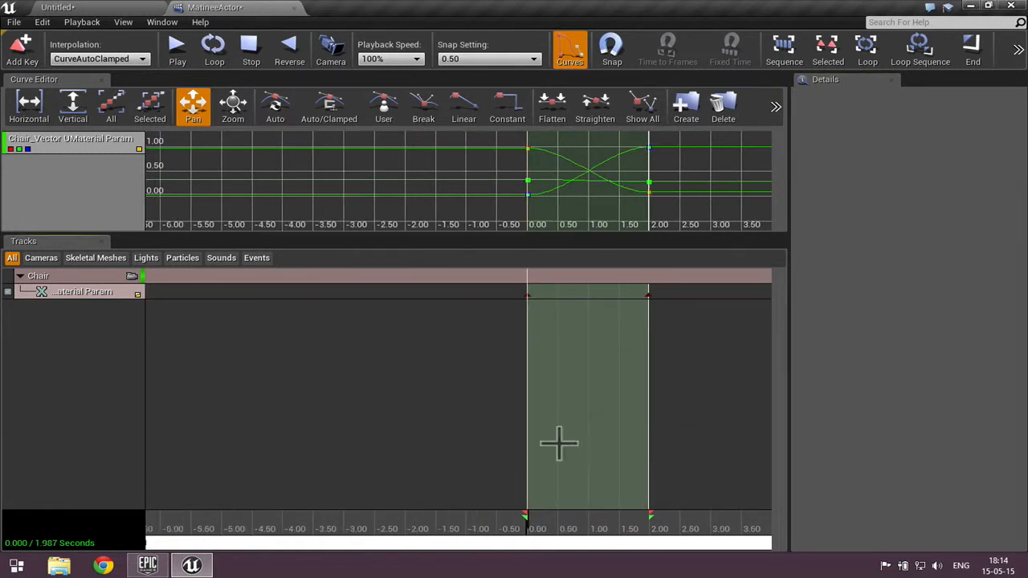
{"action": "scroll", "coordinate": [752, 416], "scroll_direction": "up", "scroll_amount": 5}
{"action": "scroll", "coordinate": [560, 467], "scroll_direction": "down", "scroll_amount": 1}
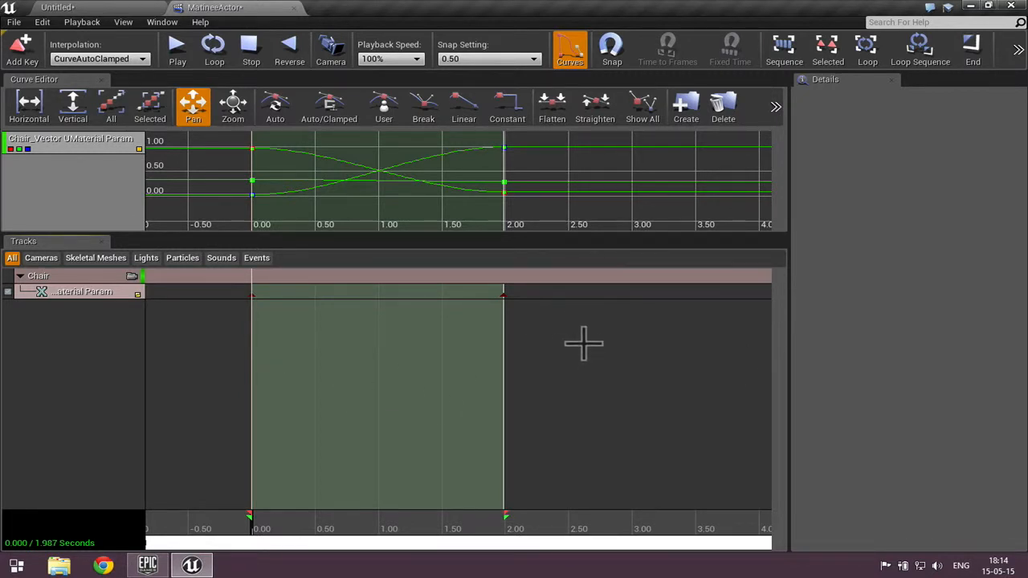
Step: Return to the level and disable Play on Level Load and Looping for MatineeActor
{"action": "left_click", "coordinate": [111, 8]}
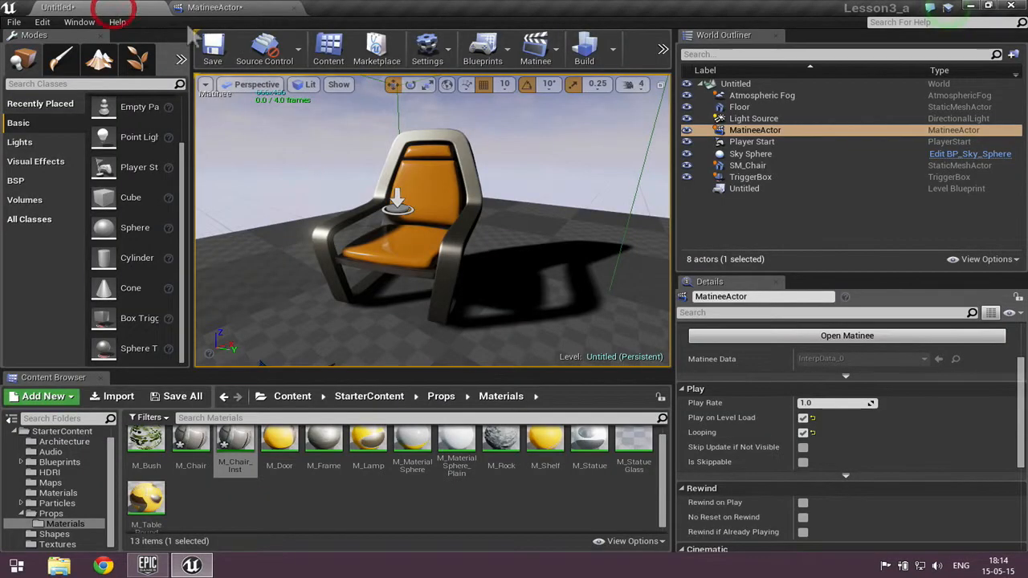
{"action": "scroll", "coordinate": [1022, 482], "scroll_direction": "down", "scroll_amount": 2}
{"action": "scroll", "coordinate": [1022, 485], "scroll_direction": "down", "scroll_amount": 2}
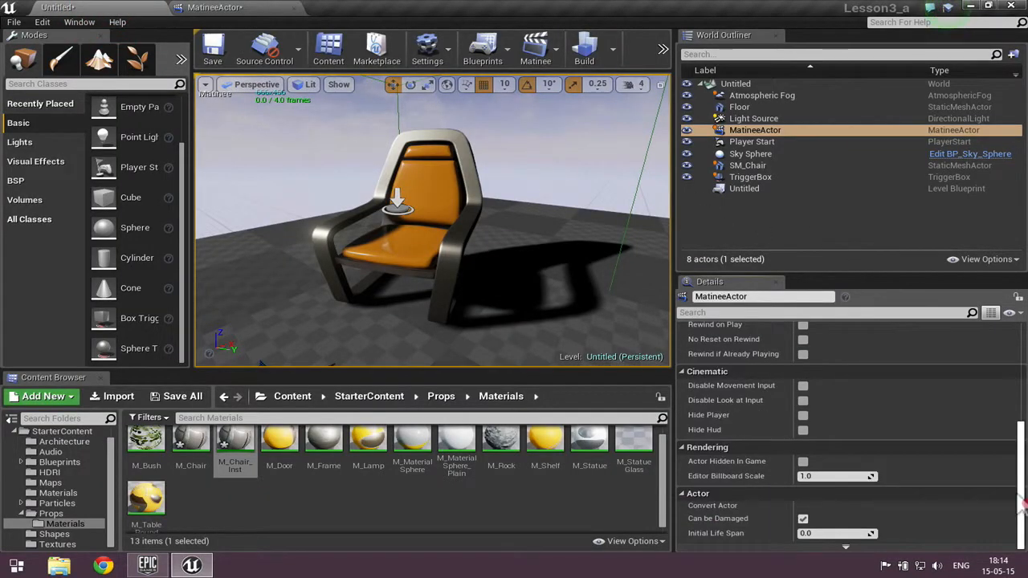
{"action": "left_click_drag", "start_coordinate": [1023, 473], "coordinate": [1014, 412]}
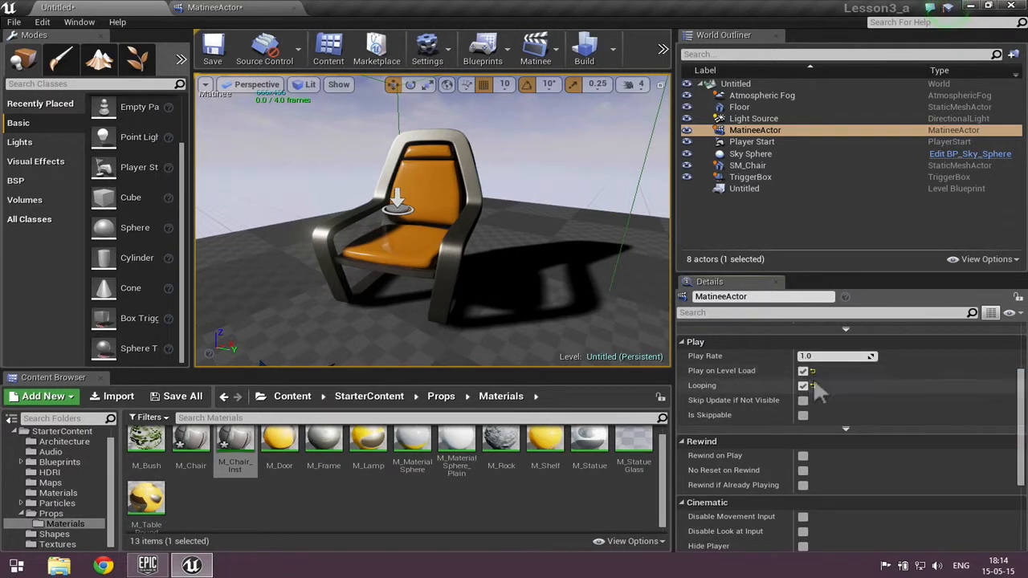
{"action": "left_click", "coordinate": [803, 370]}
{"action": "left_click", "coordinate": [803, 385]}
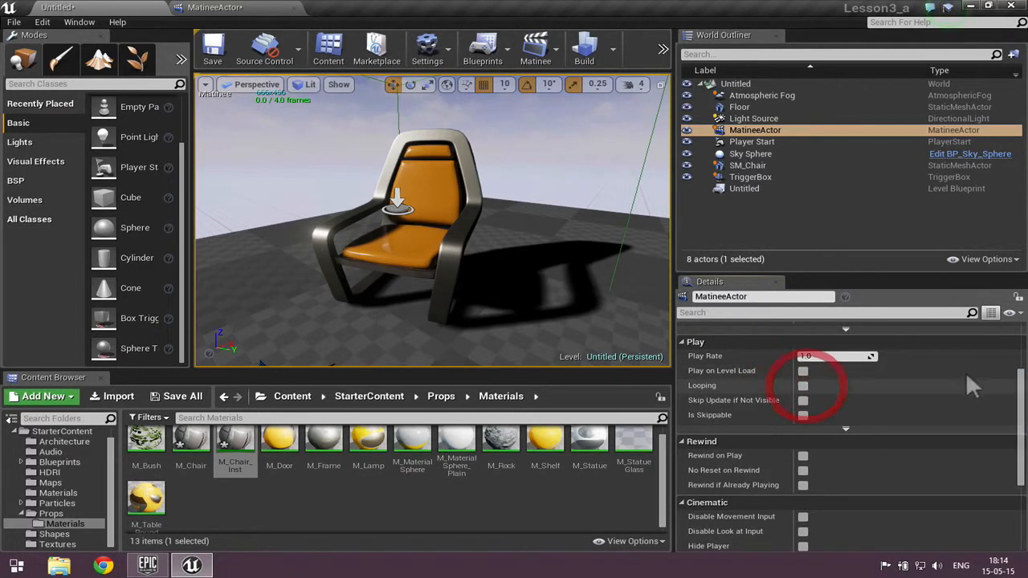
Step: Open the Level Blueprint and delete all the default nodes from its Event Graph
{"action": "key", "text": "f"}
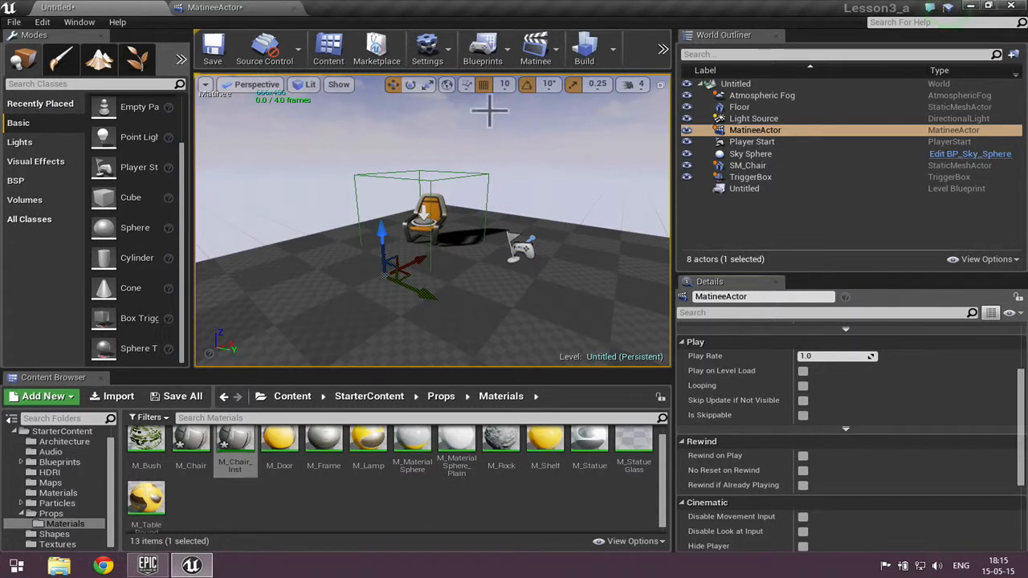
{"action": "left_click", "coordinate": [500, 55]}
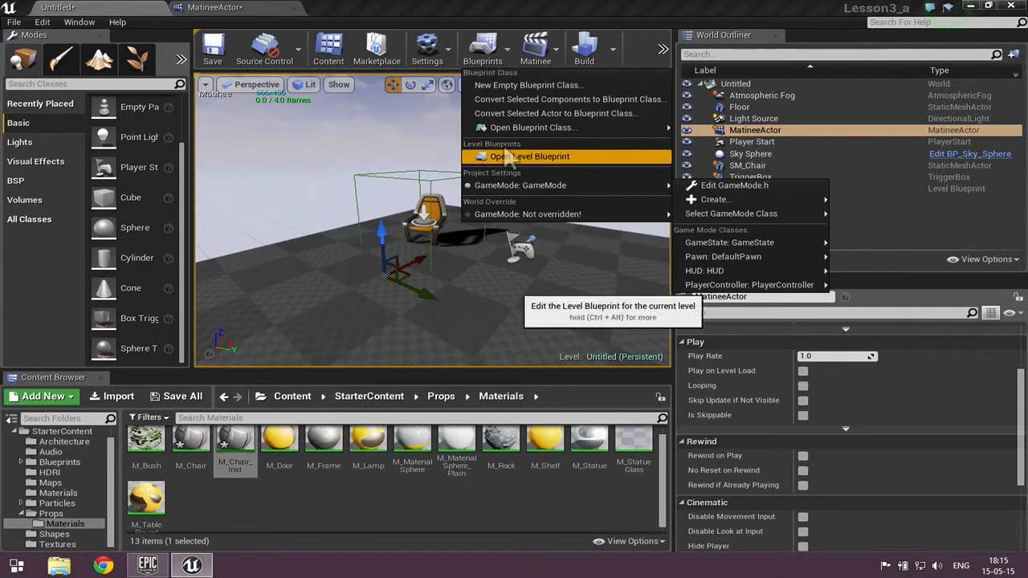
{"action": "left_click", "coordinate": [510, 157]}
{"action": "scroll", "coordinate": [406, 257], "scroll_direction": "down", "scroll_amount": 1}
{"action": "left_click_drag", "start_coordinate": [420, 184], "coordinate": [649, 468]}
{"action": "key", "text": "Delete"}
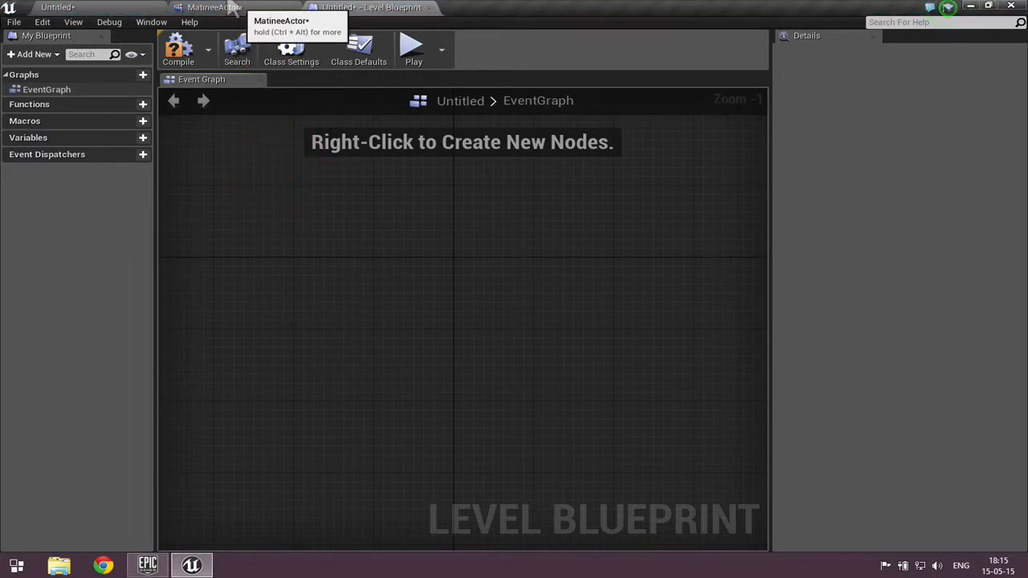
Step: Close the Matinee editor and add a reference to the level's MatineeActor to the Level Blueprint's Event Graph
{"action": "left_click", "coordinate": [237, 8]}
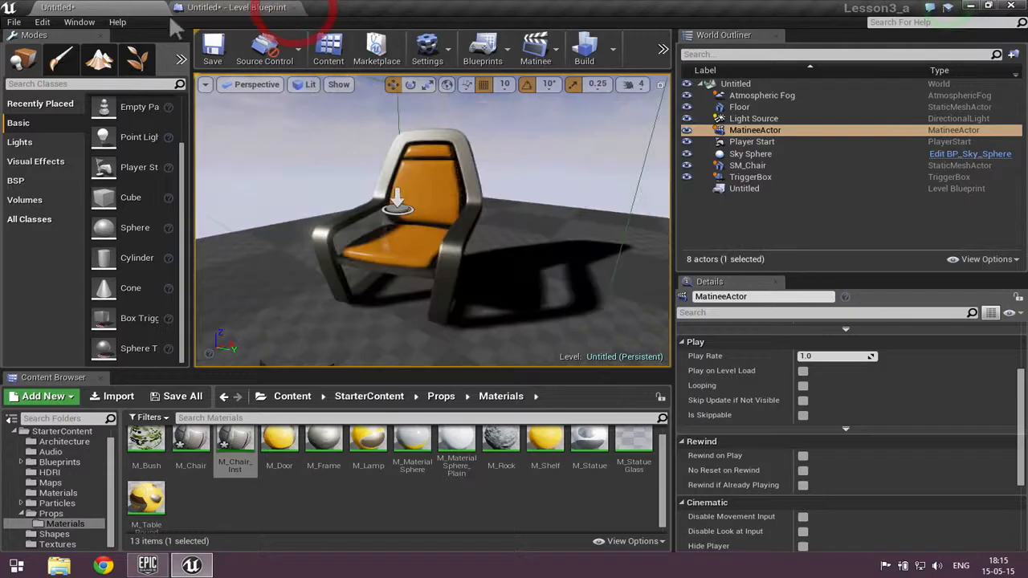
{"action": "left_click", "coordinate": [293, 8]}
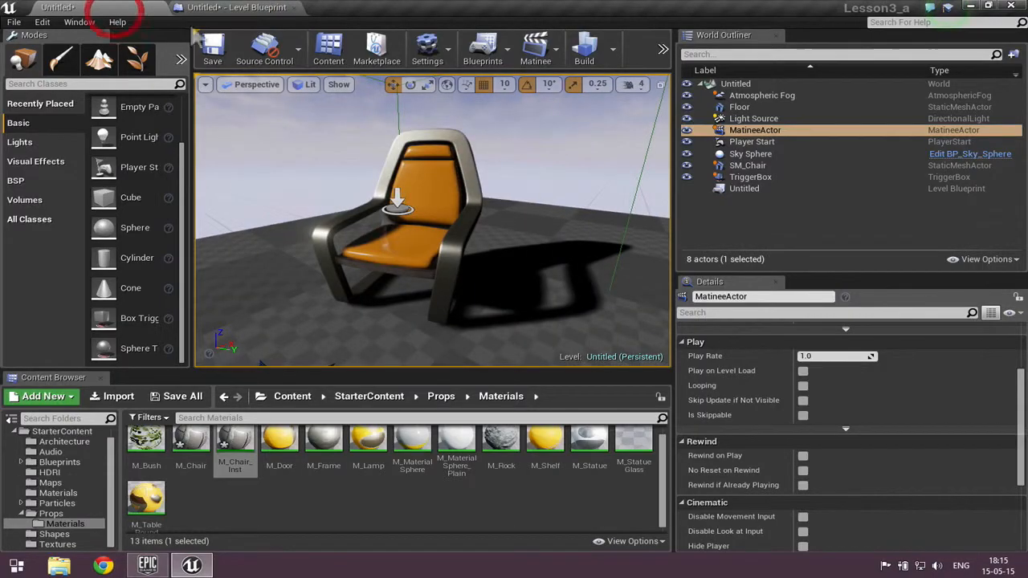
{"action": "left_click", "coordinate": [755, 131]}
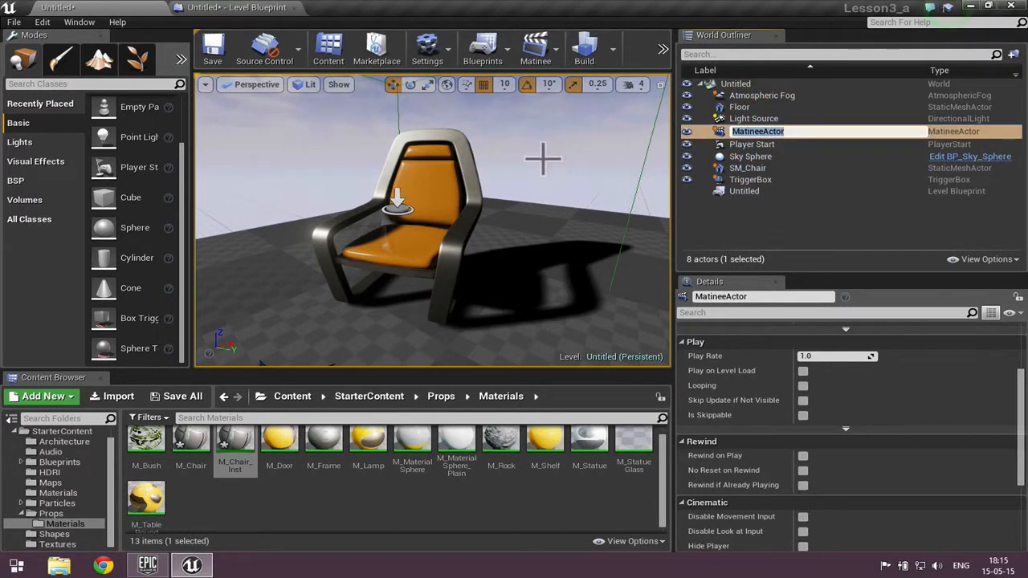
{"action": "left_click", "coordinate": [235, 7]}
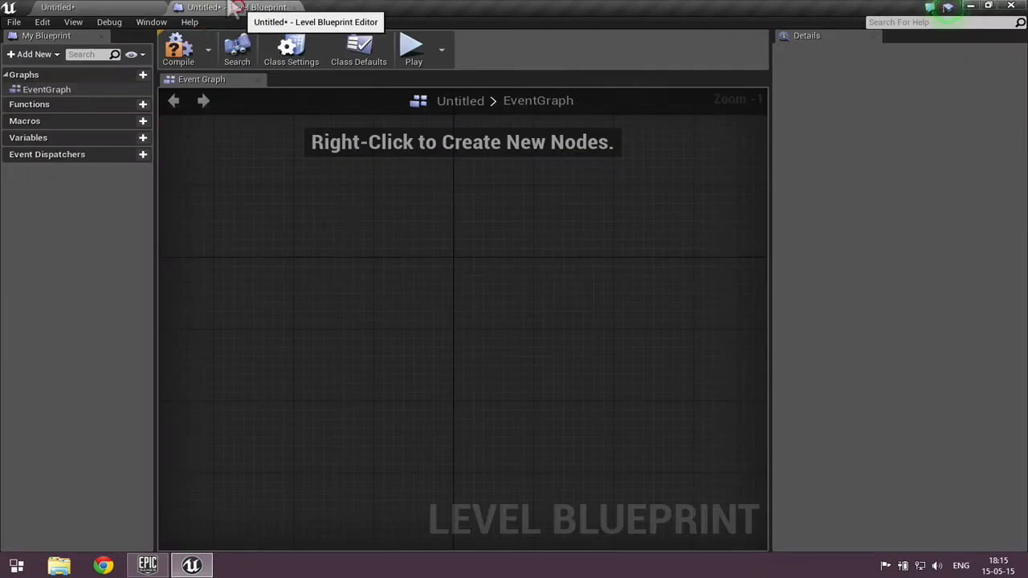
{"action": "right_click", "coordinate": [354, 239]}
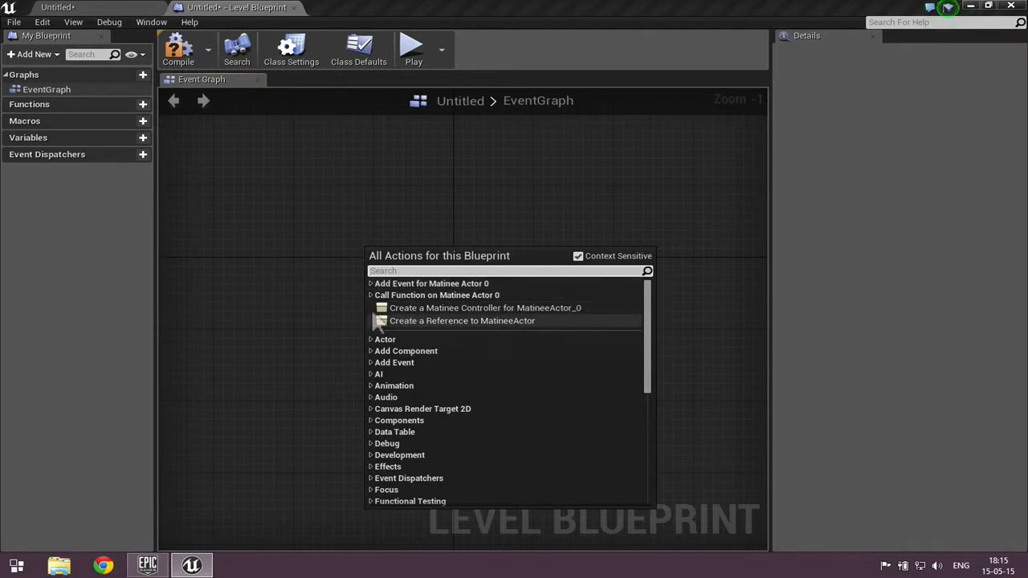
{"action": "left_click", "coordinate": [434, 322]}
{"action": "left_click_drag", "start_coordinate": [424, 247], "coordinate": [302, 255]}
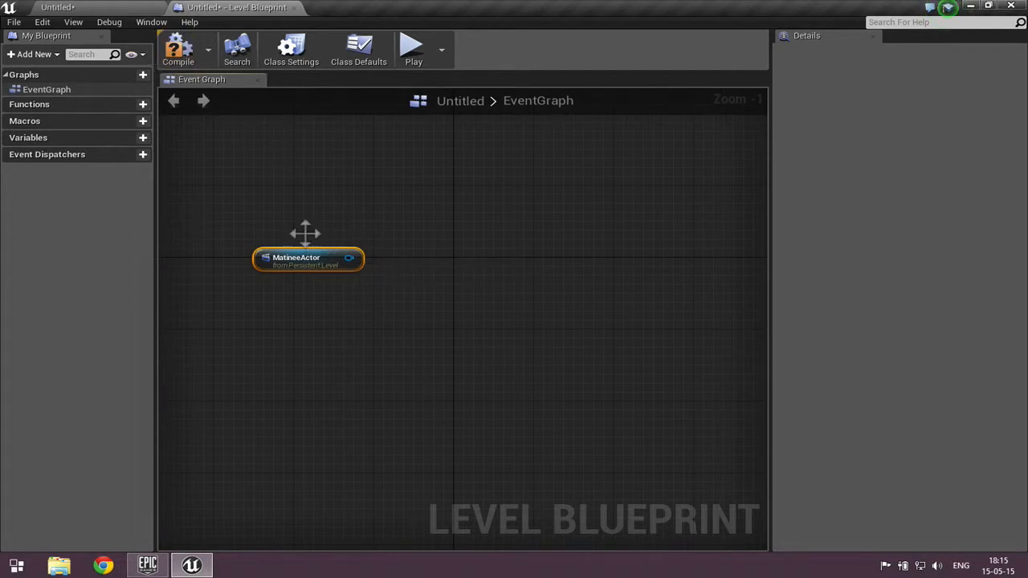
{"action": "left_click", "coordinate": [58, 7]}
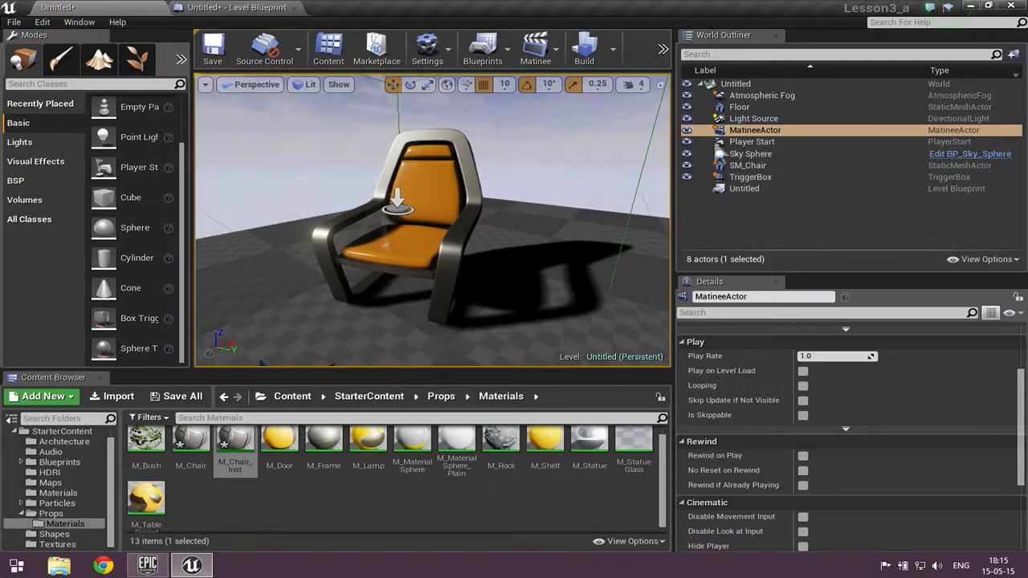
{"action": "left_click", "coordinate": [249, 8]}
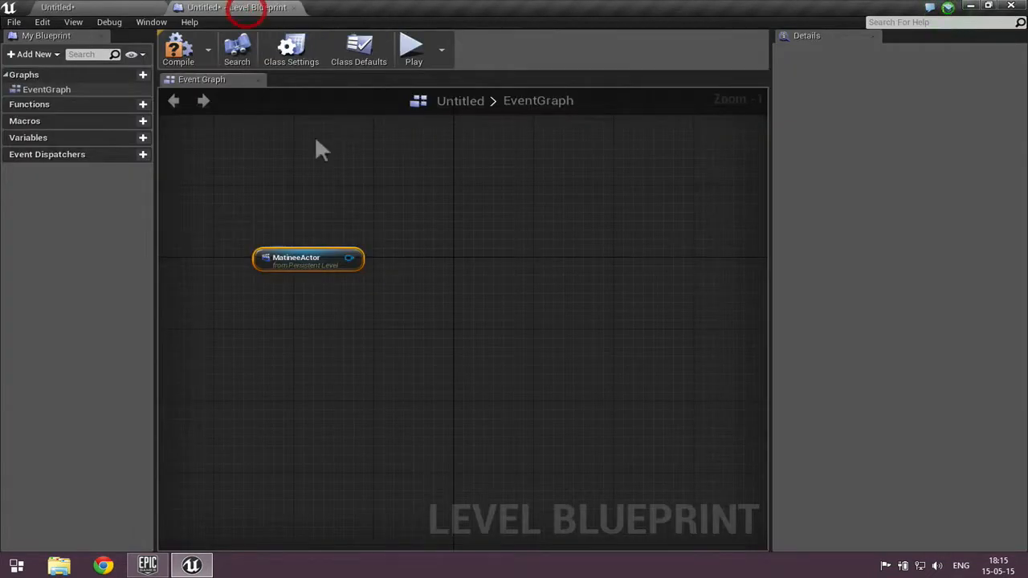
{"action": "right_click", "coordinate": [428, 193]}
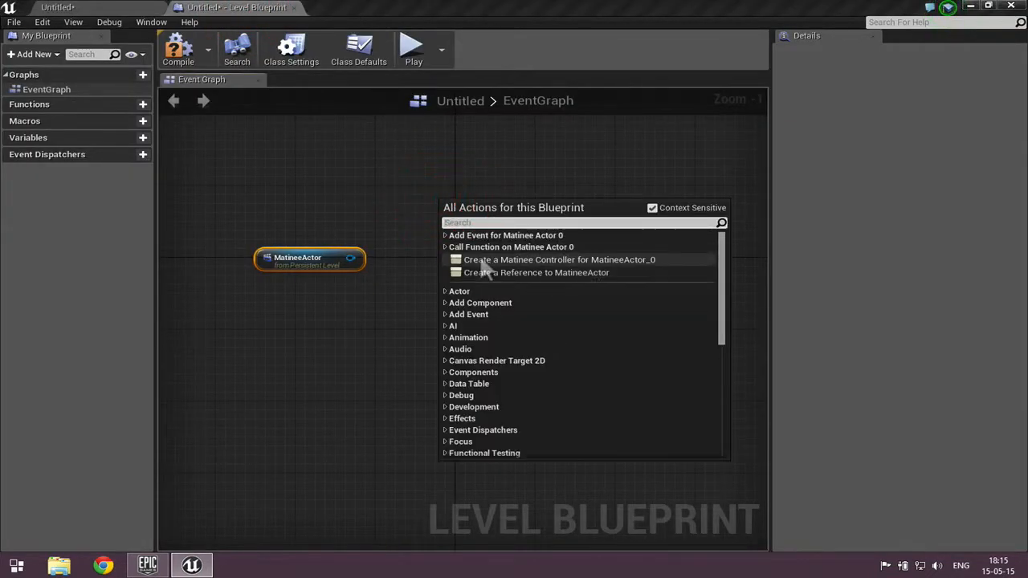
{"action": "left_click", "coordinate": [325, 179]}
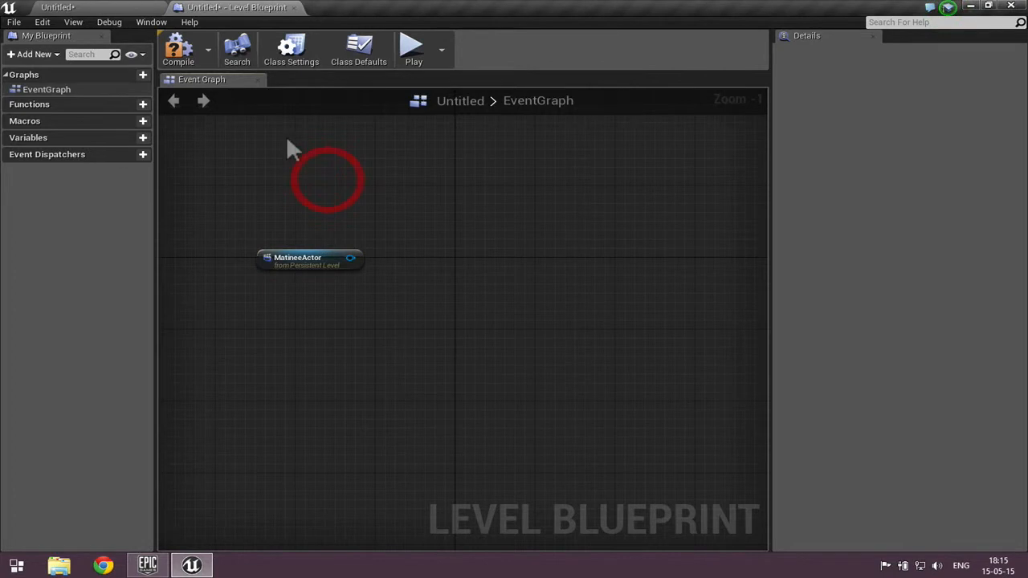
Step: Select TriggerBox in the level and add its On Actor Begin Overlap event above the MatineeActor node in the Level Blueprint
{"action": "left_click", "coordinate": [88, 7]}
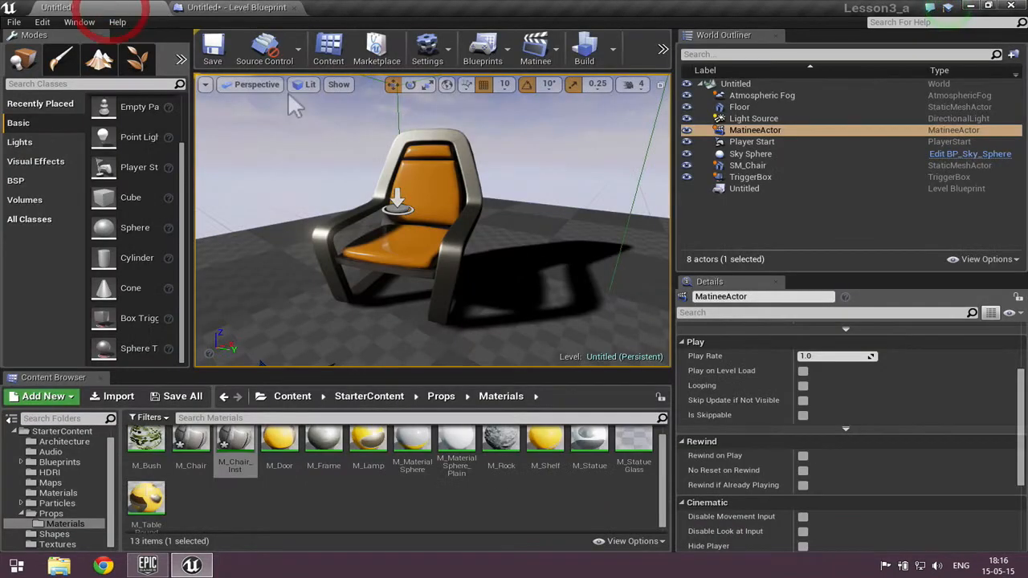
{"action": "key", "text": "f"}
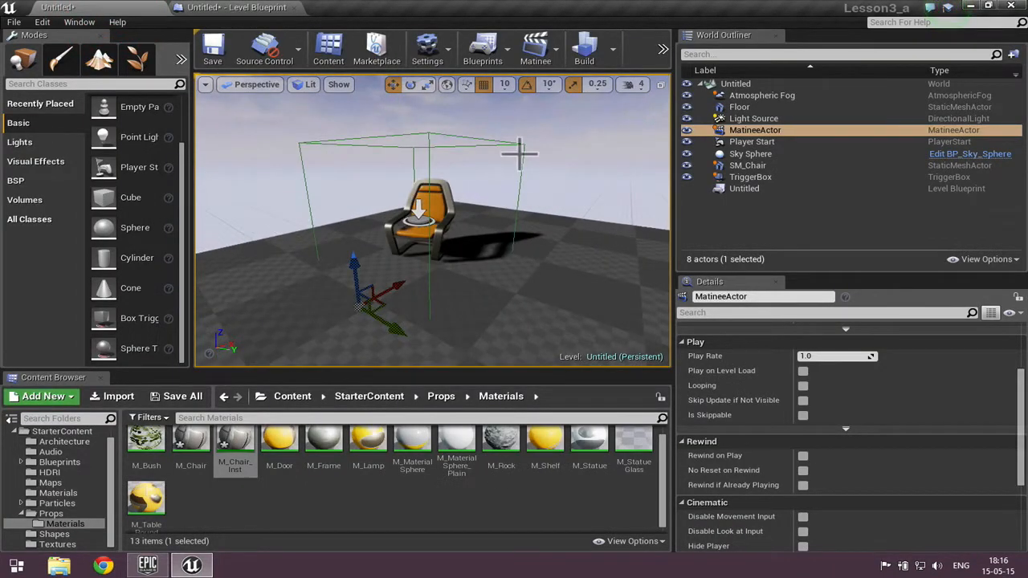
{"action": "left_click", "coordinate": [753, 178]}
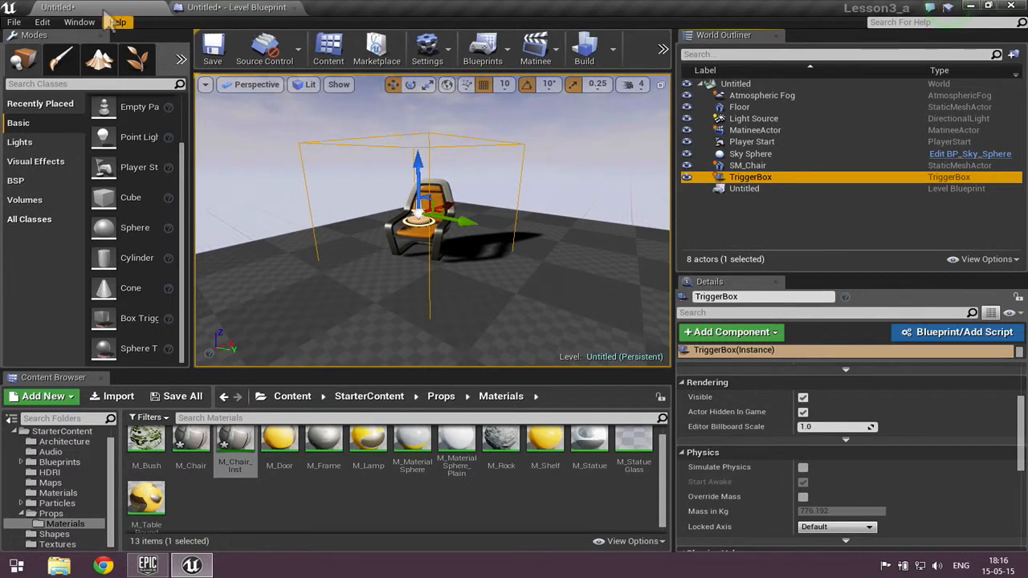
{"action": "left_click", "coordinate": [226, 8]}
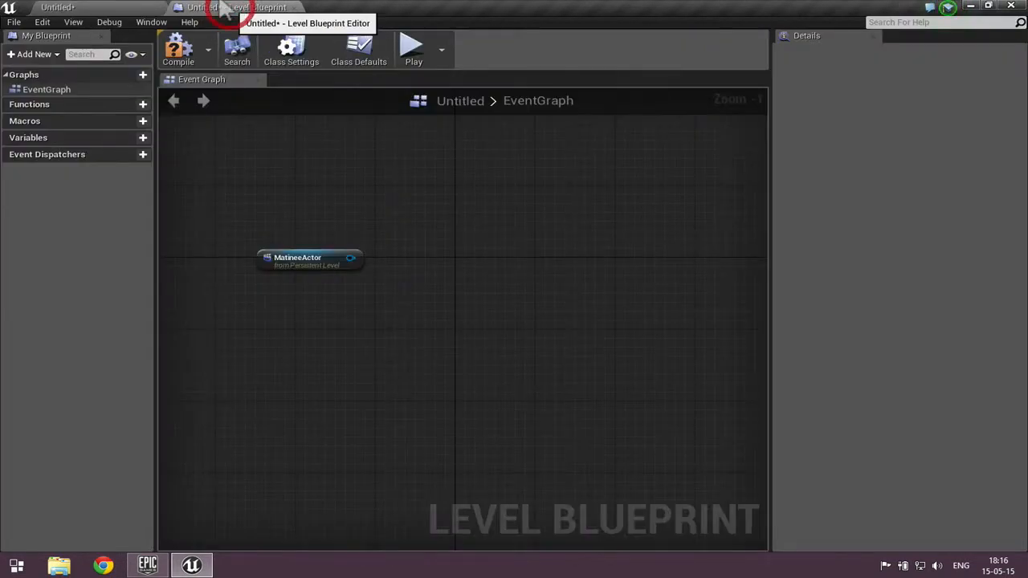
{"action": "right_click", "coordinate": [413, 201]}
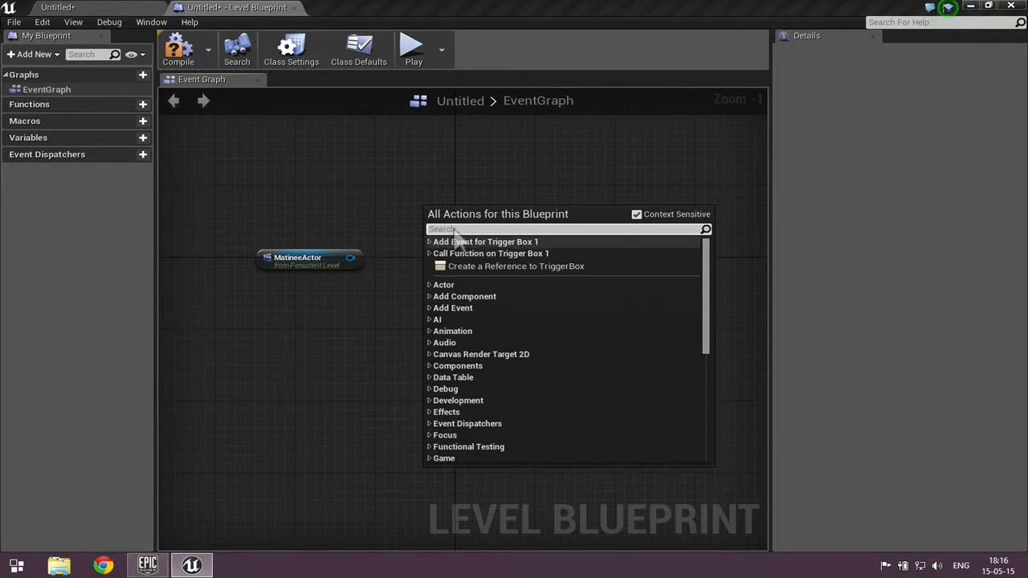
{"action": "left_click", "coordinate": [427, 240]}
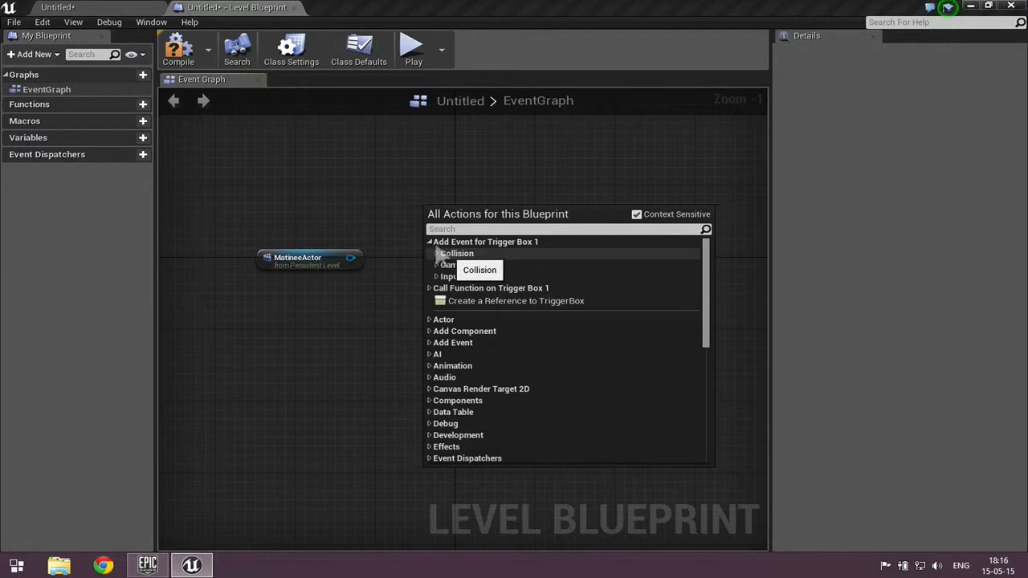
{"action": "left_click", "coordinate": [435, 253]}
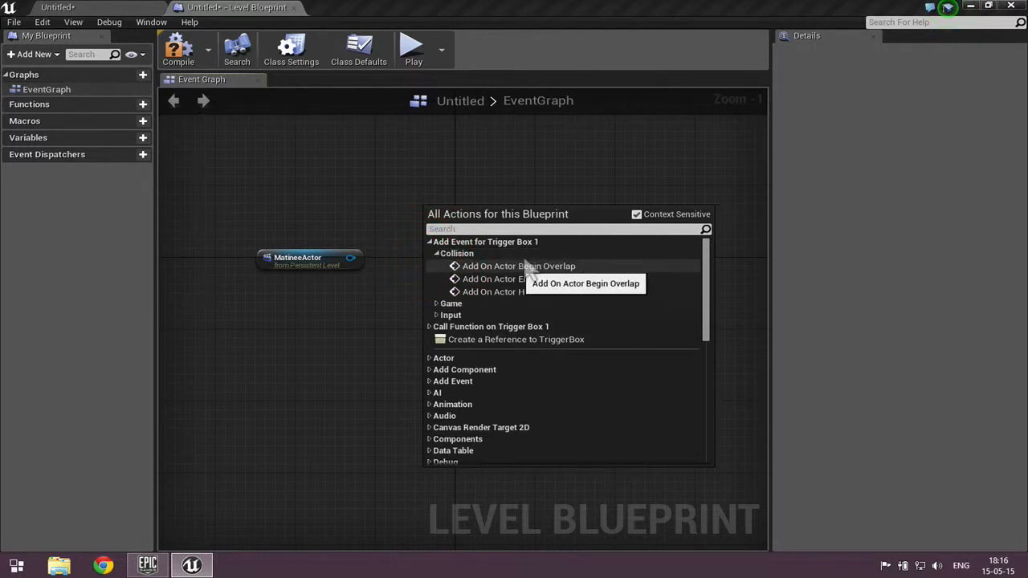
{"action": "left_click", "coordinate": [511, 266]}
{"action": "left_click_drag", "start_coordinate": [493, 201], "coordinate": [465, 167]}
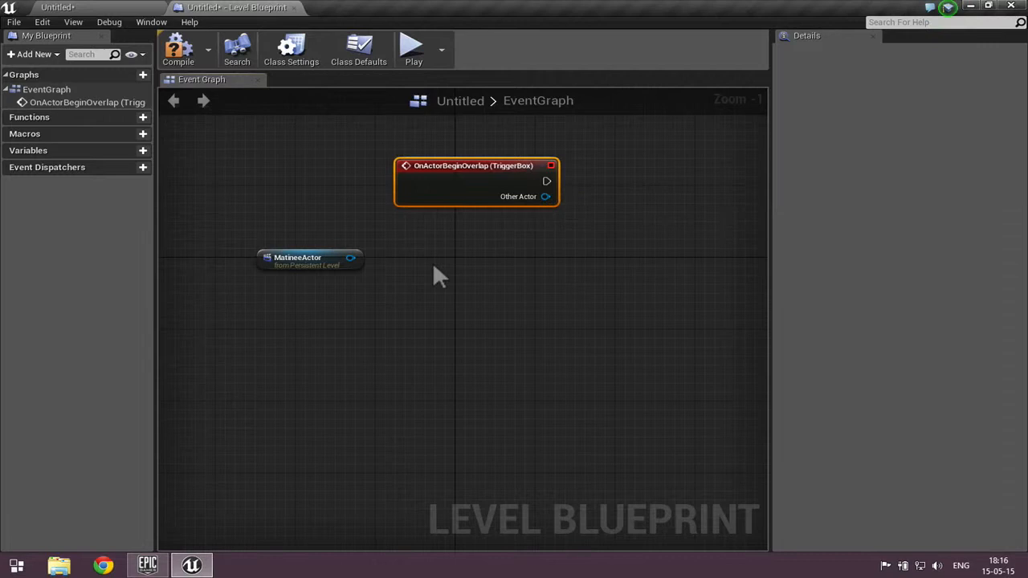
Step: Add an On Actor End Overlap event for TriggerBox and place it just below the begin overlap event
{"action": "right_click_drag", "start_coordinate": [471, 264], "coordinate": [471, 258]}
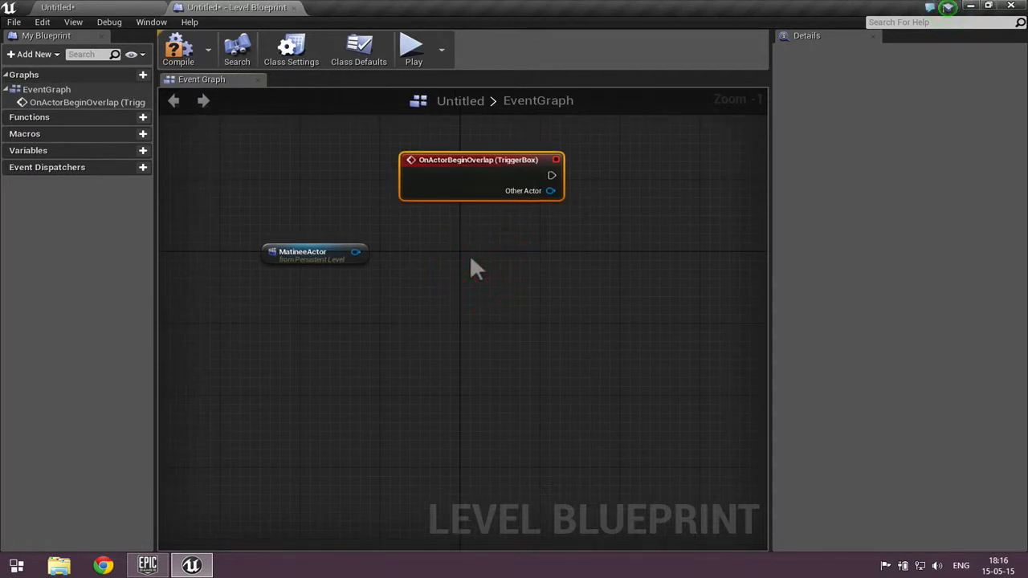
{"action": "right_click", "coordinate": [472, 264]}
{"action": "left_click", "coordinate": [527, 293]}
{"action": "left_click", "coordinate": [534, 303]}
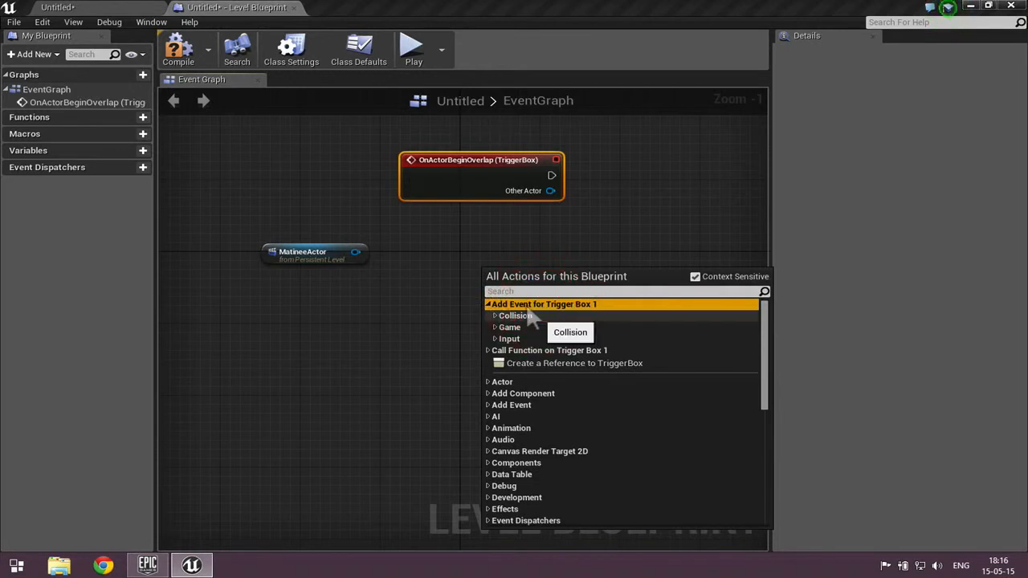
{"action": "left_click", "coordinate": [611, 317]}
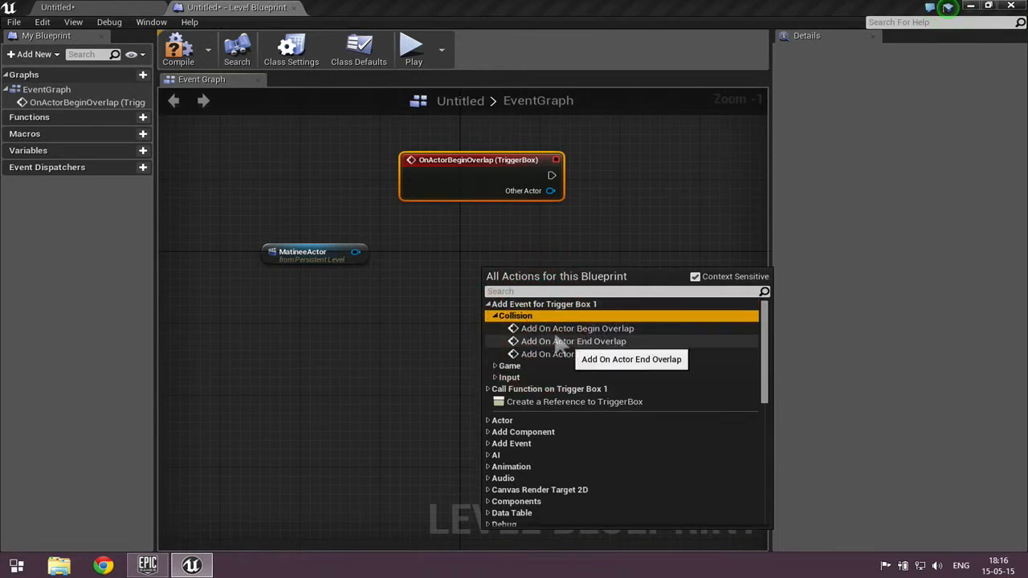
{"action": "left_click", "coordinate": [597, 341]}
{"action": "left_click", "coordinate": [597, 341]}
{"action": "left_click_drag", "start_coordinate": [508, 282], "coordinate": [455, 273]}
{"action": "left_click", "coordinate": [455, 273]}
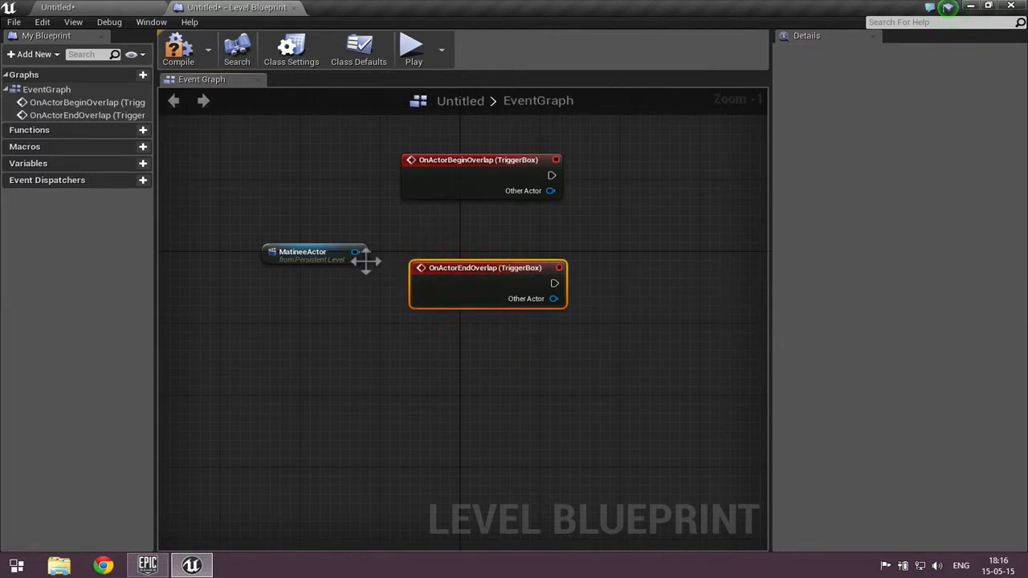
Step: Move the MatineeActor reference node to the right of the two overlap events, at a height between them
{"action": "scroll", "coordinate": [418, 340], "scroll_direction": "down", "scroll_amount": 2}
{"action": "right_click_drag", "start_coordinate": [511, 371], "coordinate": [374, 376]}
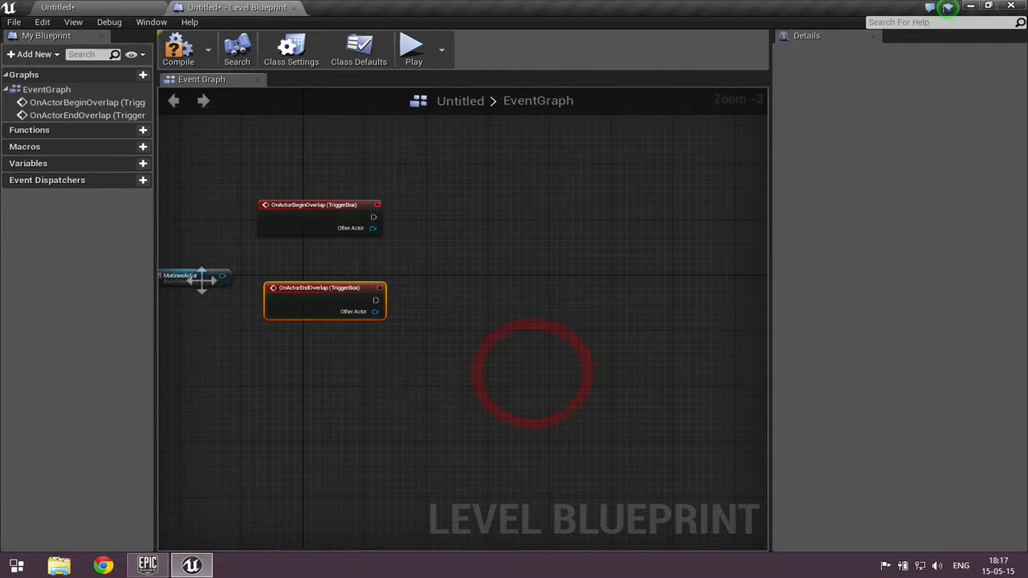
{"action": "left_click_drag", "start_coordinate": [197, 277], "coordinate": [434, 256]}
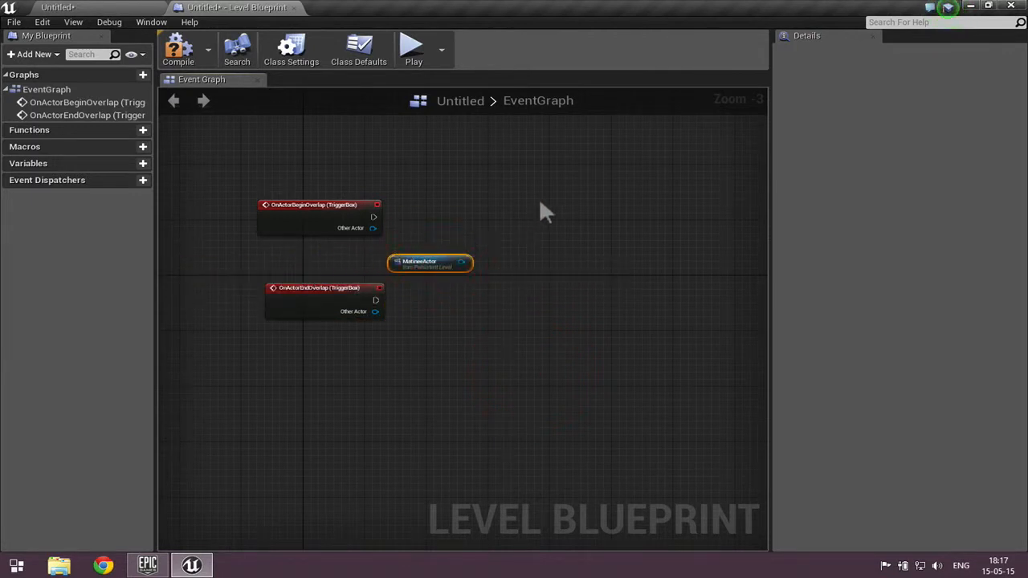
{"action": "scroll", "coordinate": [528, 251], "scroll_direction": "up", "scroll_amount": 1}
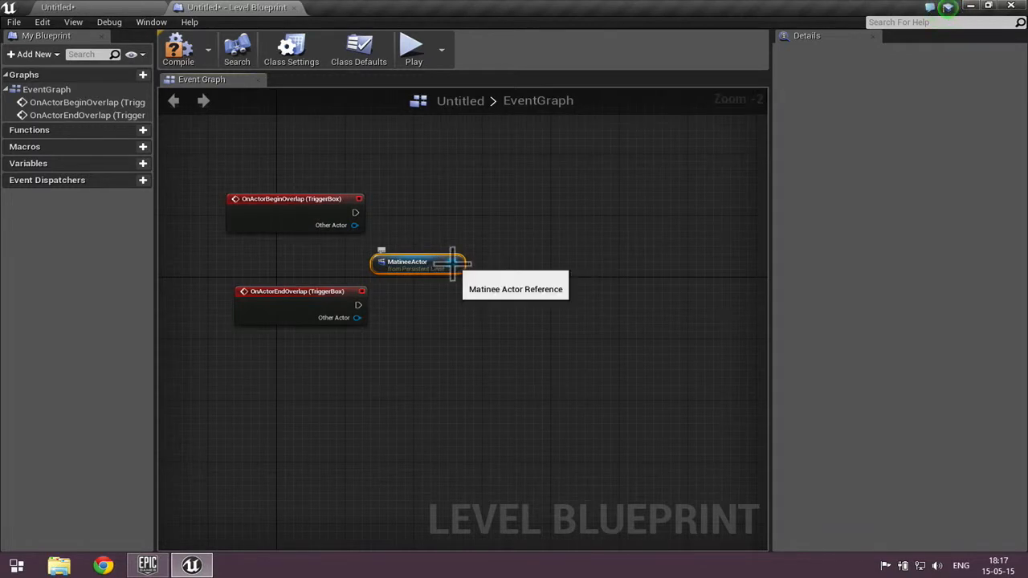
Step: Add a Play node targeting the MatineeActor reference and place it to the right of the OnActorBeginOverlap event
{"action": "scroll", "coordinate": [451, 268], "scroll_direction": "up", "scroll_amount": 2}
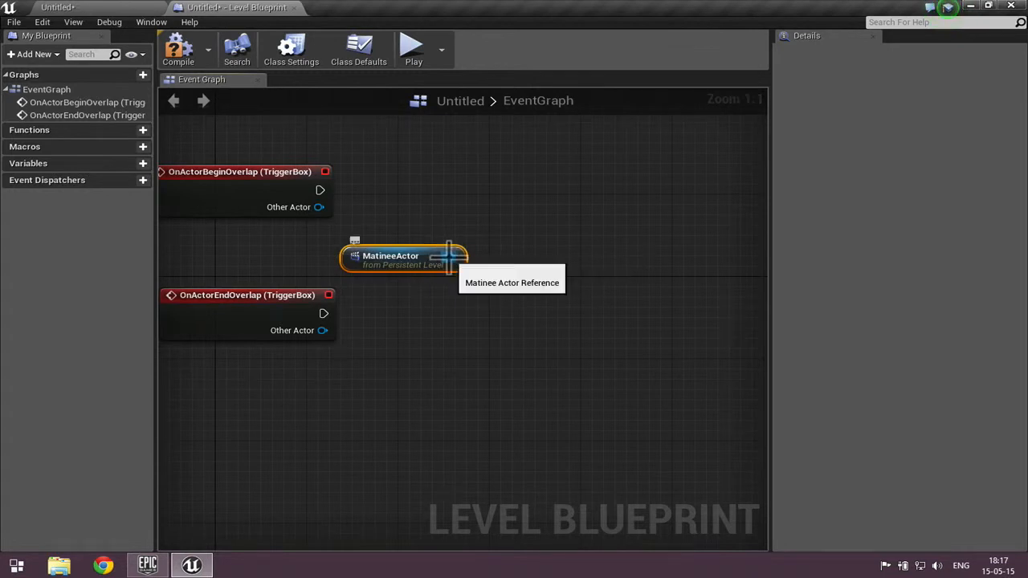
{"action": "left_click_drag", "start_coordinate": [454, 257], "coordinate": [547, 193]}
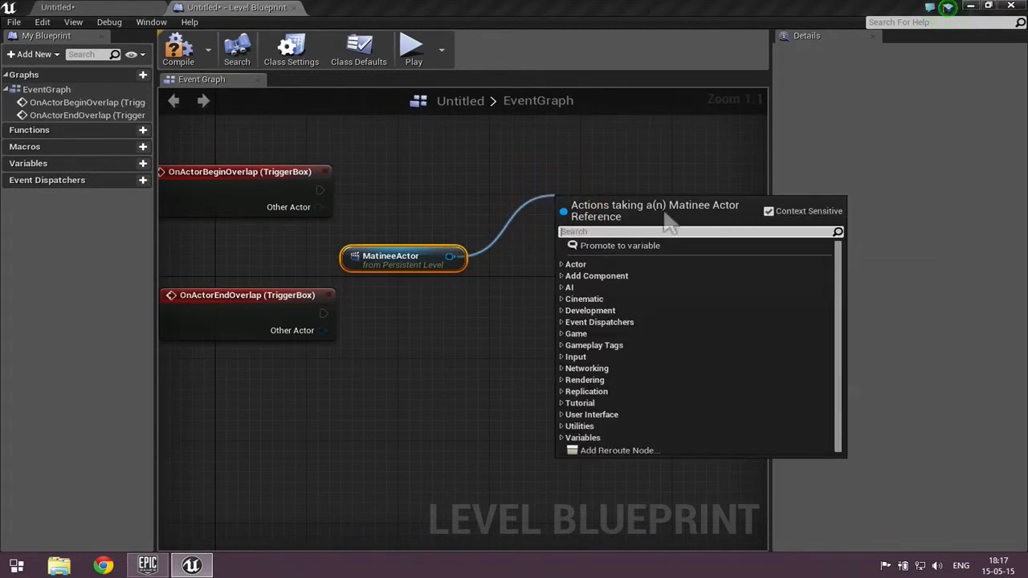
{"action": "left_click", "coordinate": [592, 232]}
{"action": "type", "text": "play"}
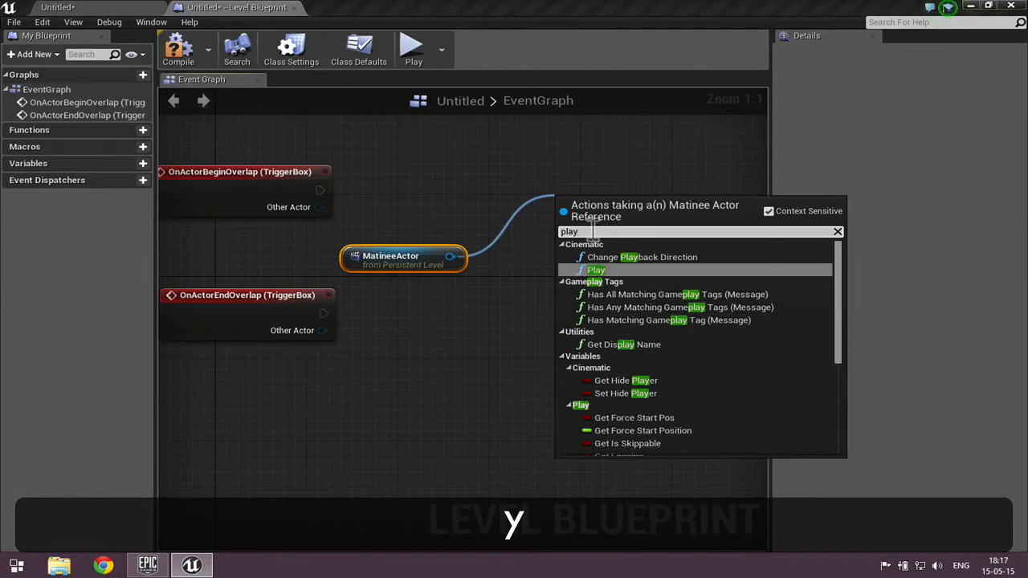
{"action": "left_click", "coordinate": [595, 270]}
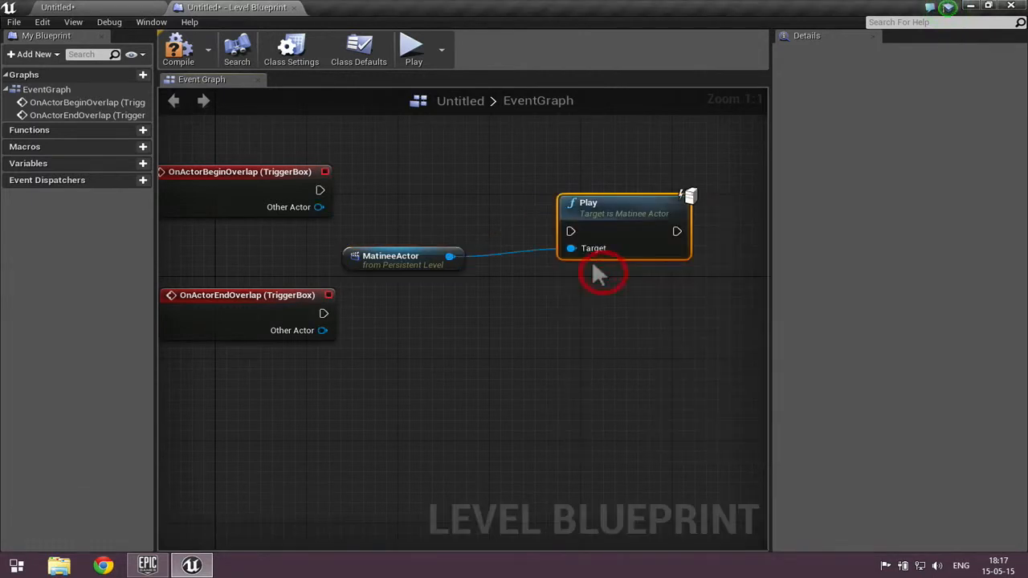
{"action": "left_click_drag", "start_coordinate": [607, 208], "coordinate": [594, 186]}
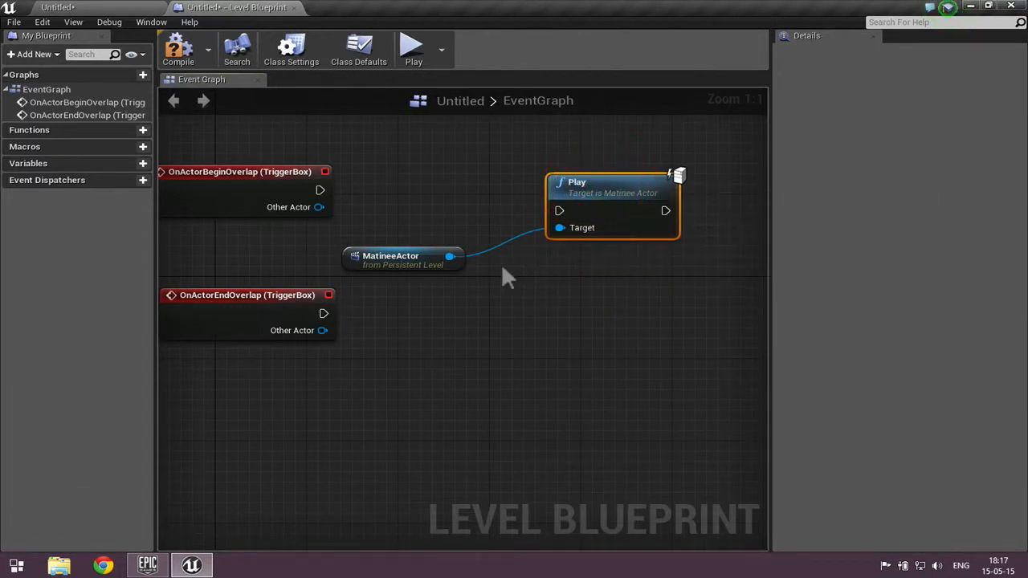
Step: Add a Reverse node targeting the MatineeActor reference and align it directly below the Play node
{"action": "left_click_drag", "start_coordinate": [453, 257], "coordinate": [553, 308]}
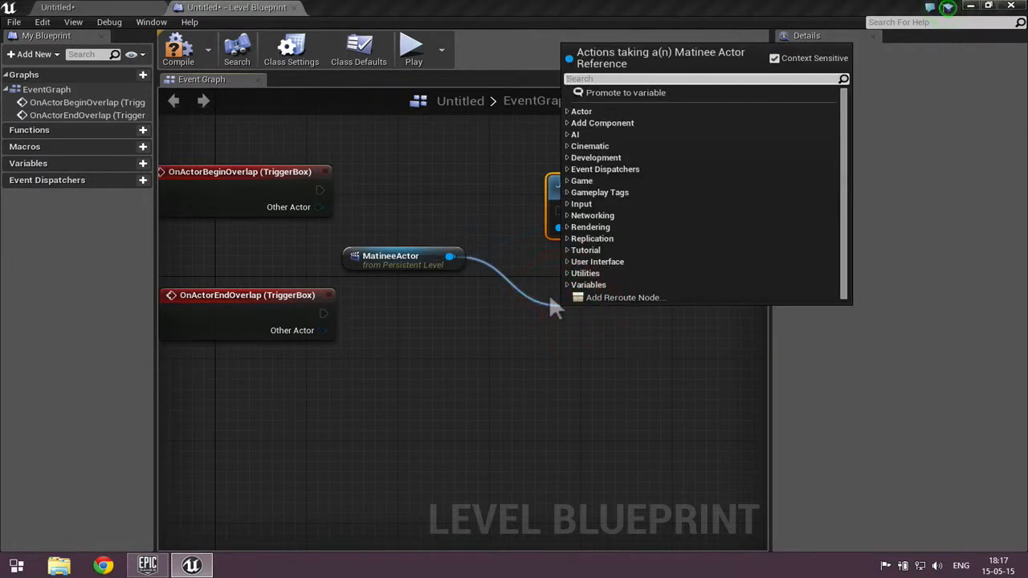
{"action": "type", "text": "reverse"}
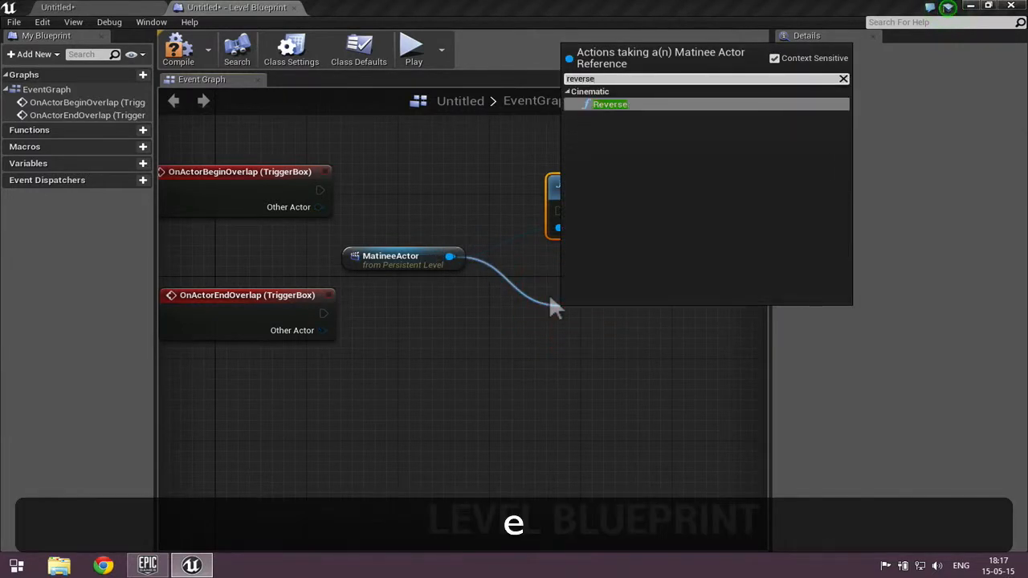
{"action": "left_click", "coordinate": [607, 105]}
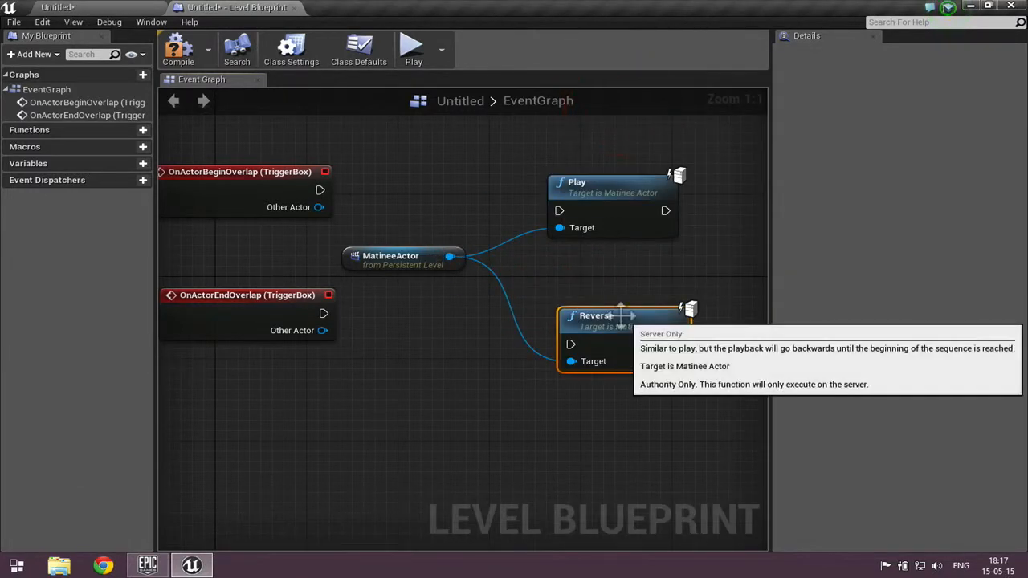
{"action": "left_click_drag", "start_coordinate": [621, 316], "coordinate": [609, 305]}
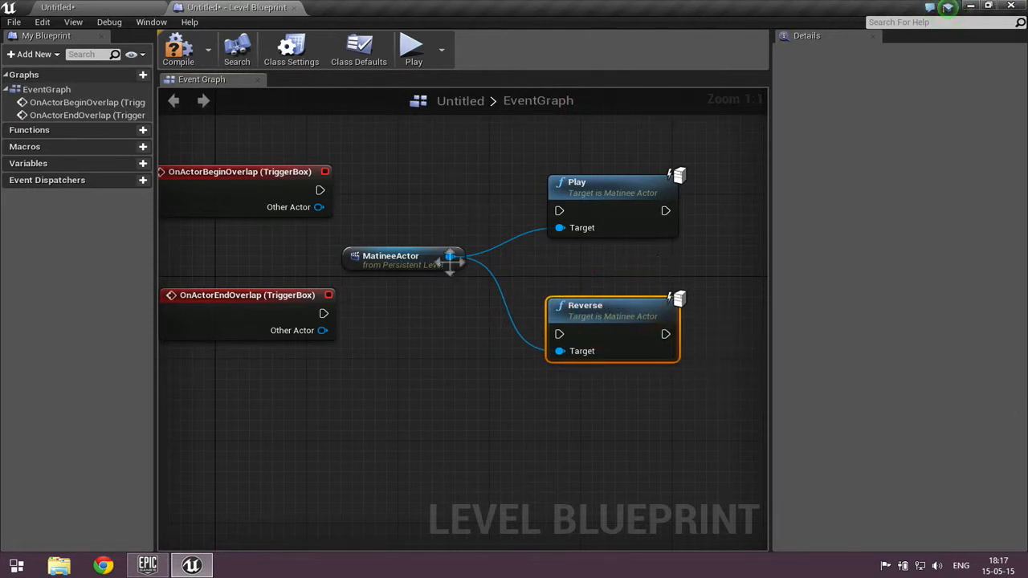
Step: Wire the begin overlap event to Play and the end overlap event to Reverse, and compile the Level Blueprint
{"action": "left_click_drag", "start_coordinate": [289, 183], "coordinate": [559, 211]}
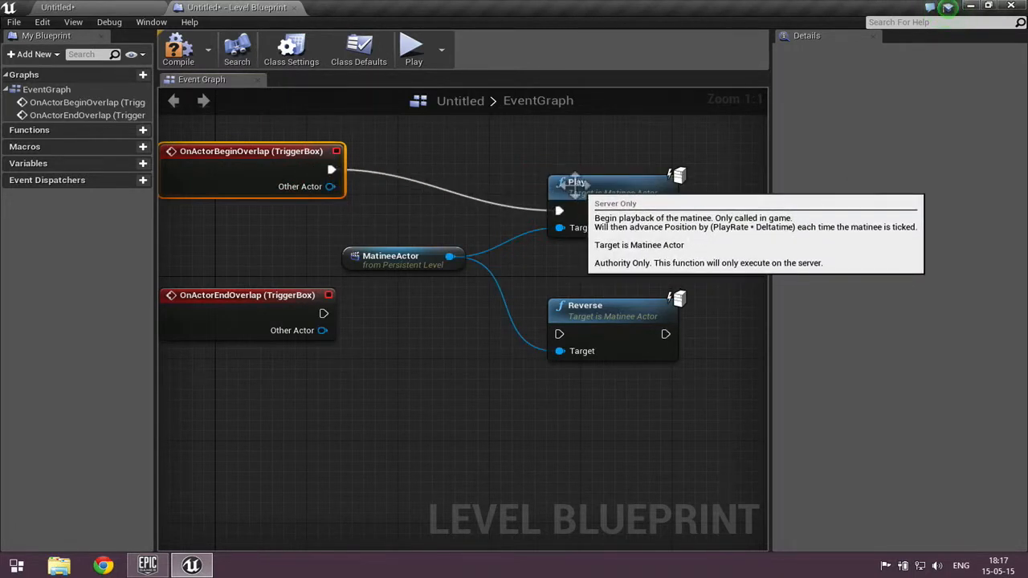
{"action": "left_click_drag", "start_coordinate": [322, 314], "coordinate": [560, 333]}
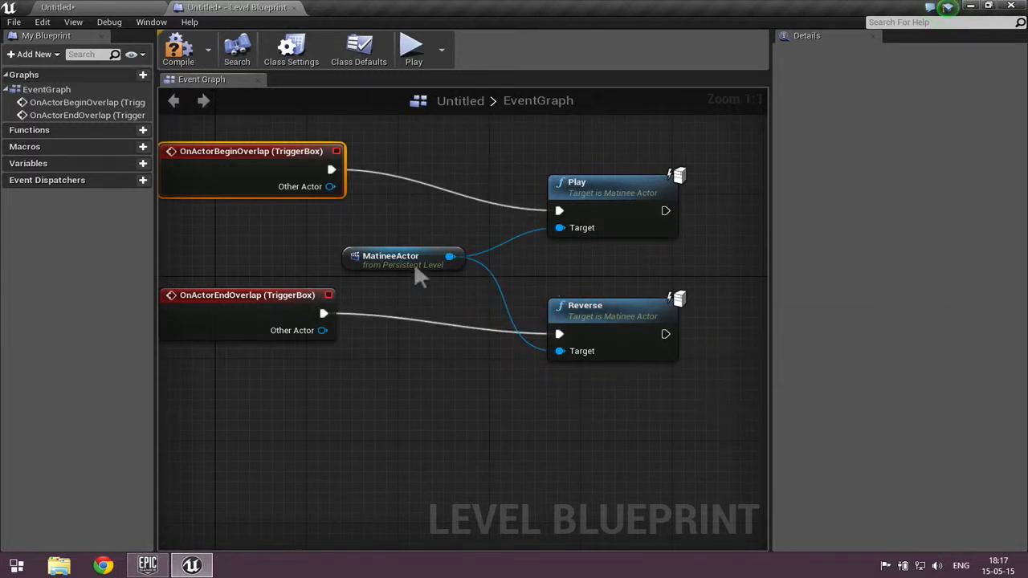
{"action": "scroll", "coordinate": [402, 253], "scroll_direction": "down", "scroll_amount": 2}
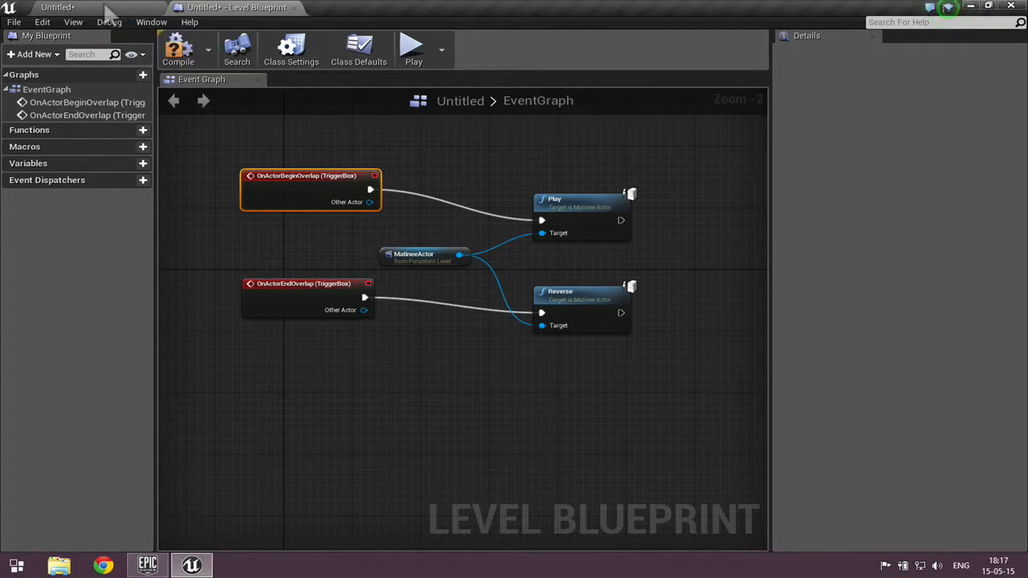
{"action": "left_click", "coordinate": [178, 50]}
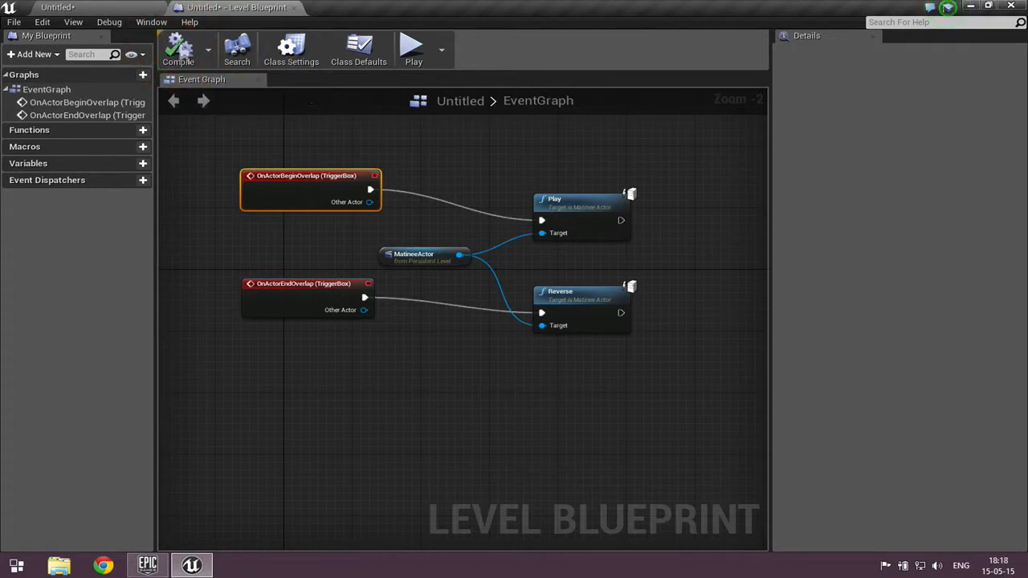
Step: Play the level in the widened level viewport, moving up to the chair and back out of the trigger box
{"action": "left_click", "coordinate": [90, 8]}
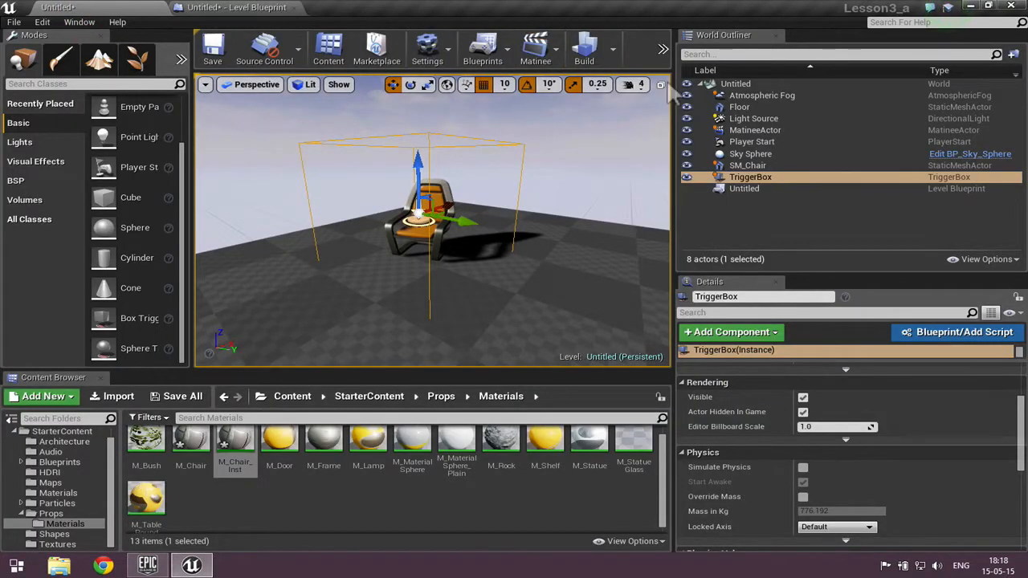
{"action": "left_click_drag", "start_coordinate": [674, 85], "coordinate": [758, 85]}
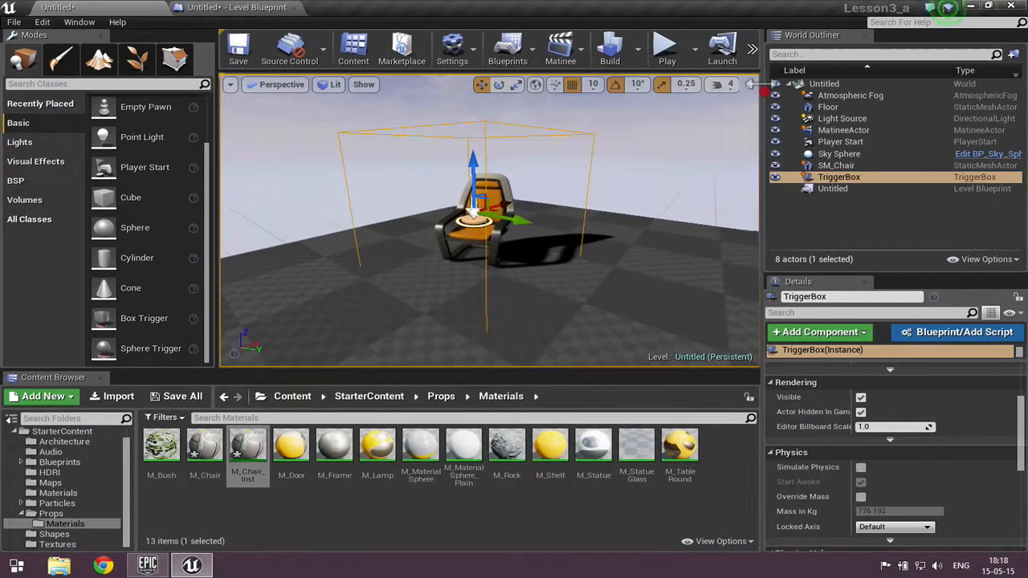
{"action": "left_click", "coordinate": [666, 46]}
{"action": "left_click", "coordinate": [665, 103]}
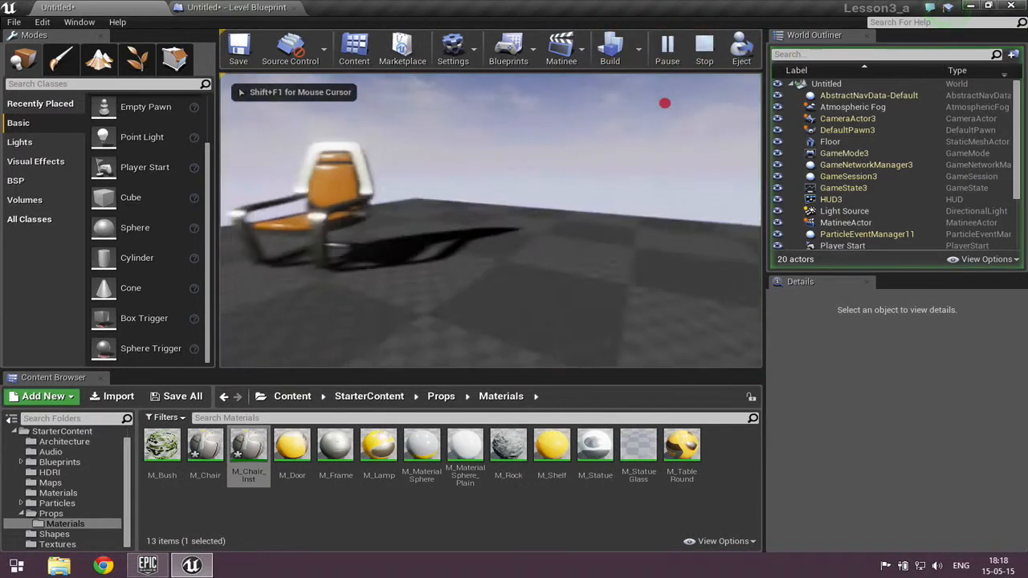
{"action": "key", "text": "a"}
{"action": "key", "text": "w"}
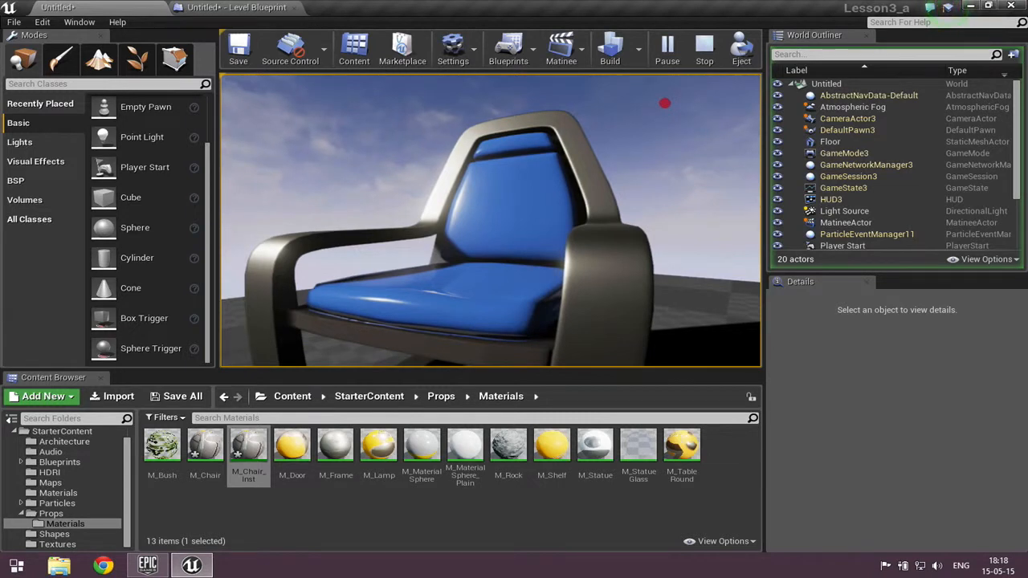
{"action": "key", "text": "s"}
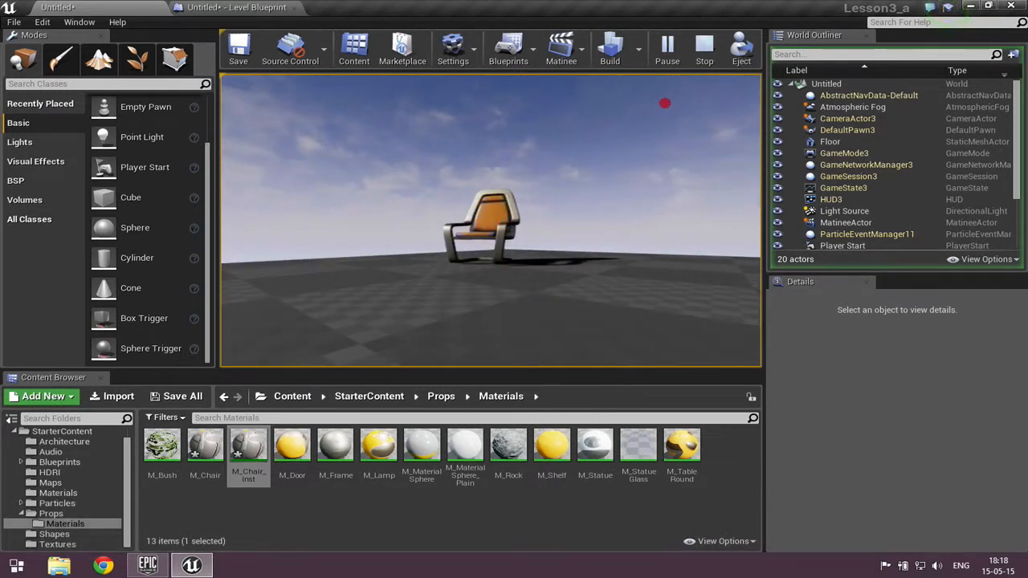
Step: Approach the chair and back away once more to test the overlap events, and end the play session
{"action": "key", "text": "e"}
{"action": "key", "text": "q"}
{"action": "key", "text": "w"}
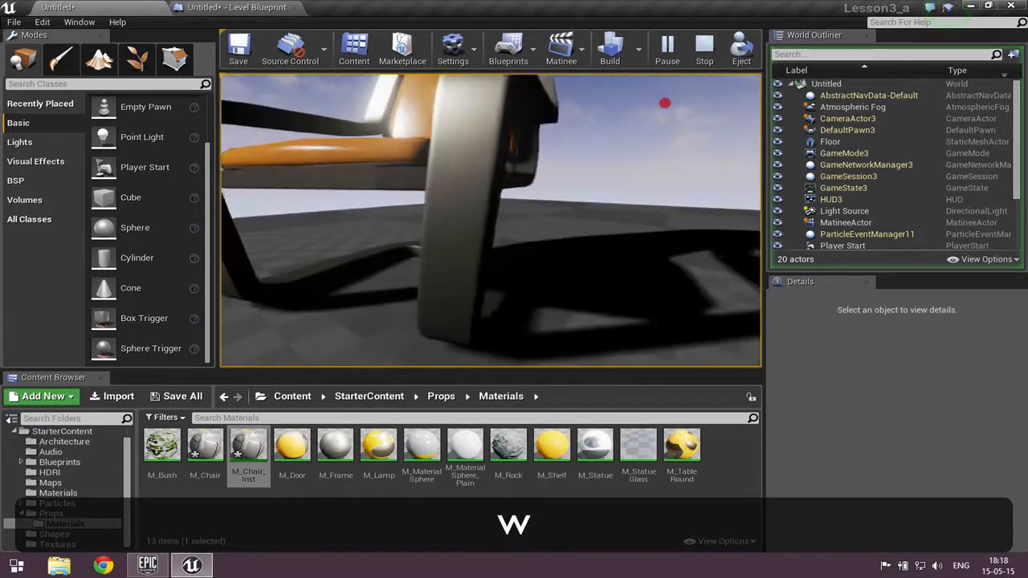
{"action": "key", "text": "e"}
{"action": "key", "text": "s"}
{"action": "key", "text": "q"}
{"action": "key", "text": "e"}
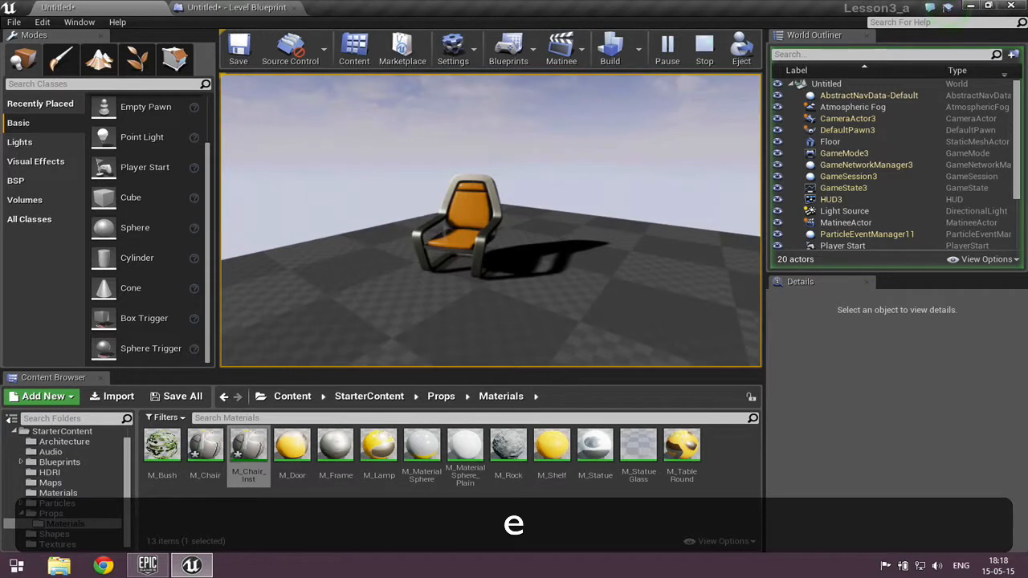
{"action": "left_click", "coordinate": [665, 103]}
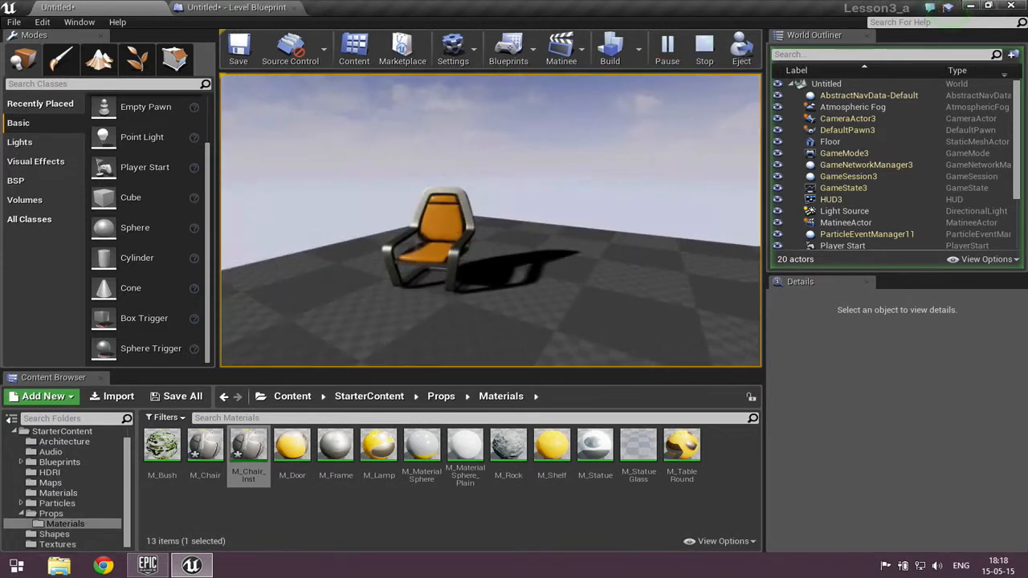
{"action": "key", "text": "Escape"}
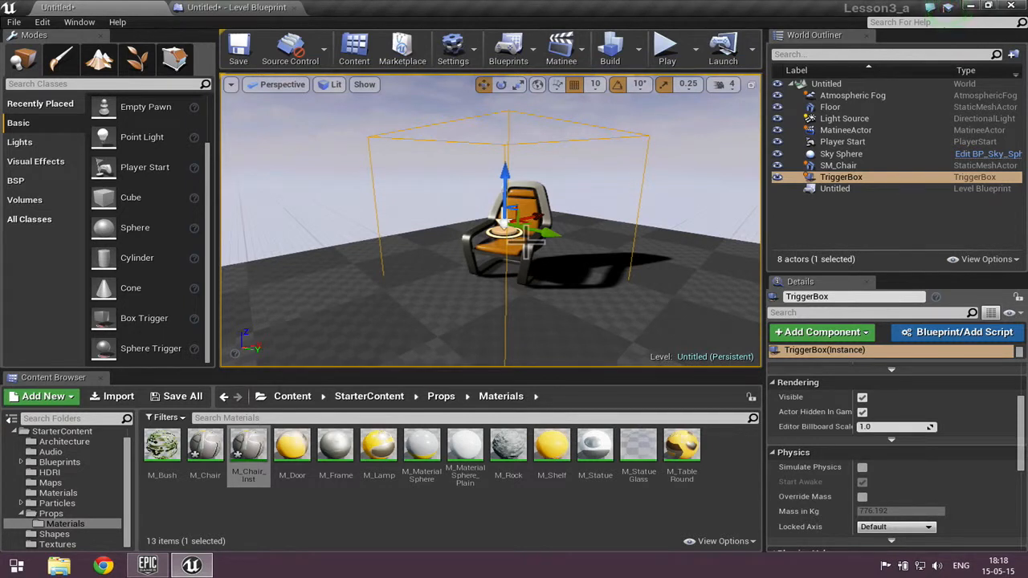
Step: Find the SM_Stairs mesh in StarterContent and place it on the floor, across the Player Start from the chair
{"action": "right_click_drag", "start_coordinate": [352, 280], "coordinate": [402, 281]}
{"action": "key", "text": "s"}
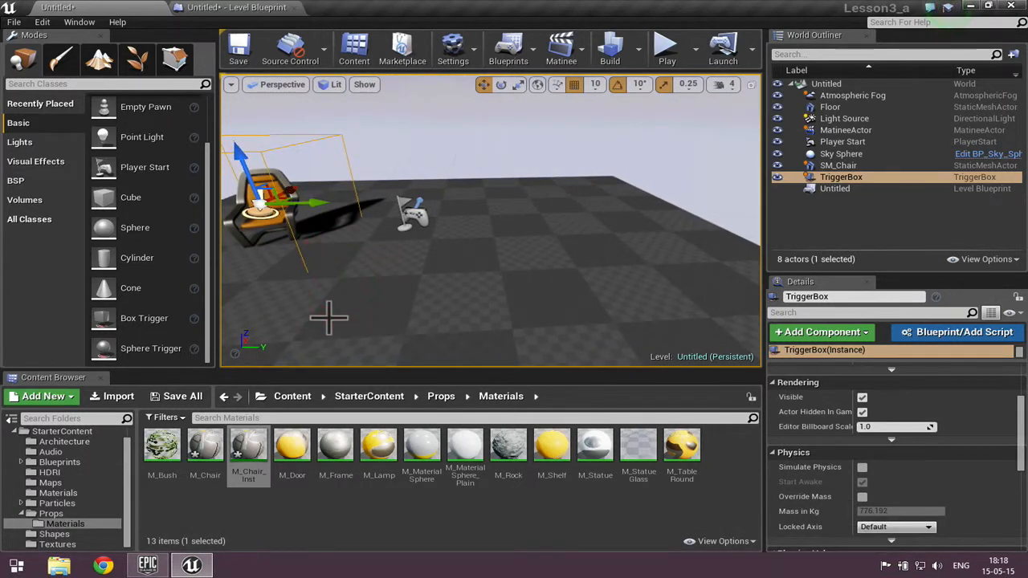
{"action": "left_click", "coordinate": [216, 416]}
{"action": "type", "text": "SM_stairs"}
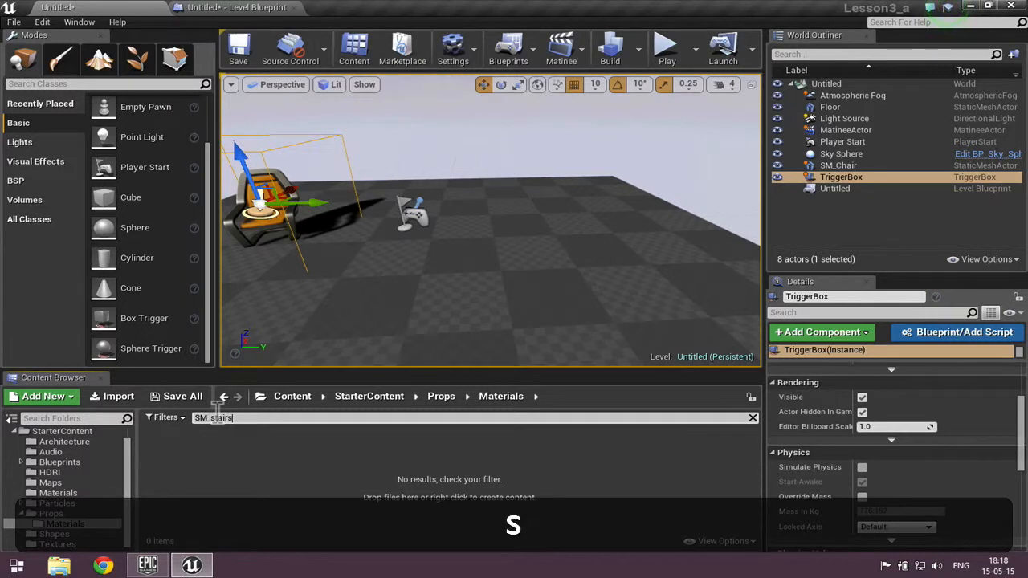
{"action": "left_click_drag", "start_coordinate": [127, 441], "coordinate": [123, 427]}
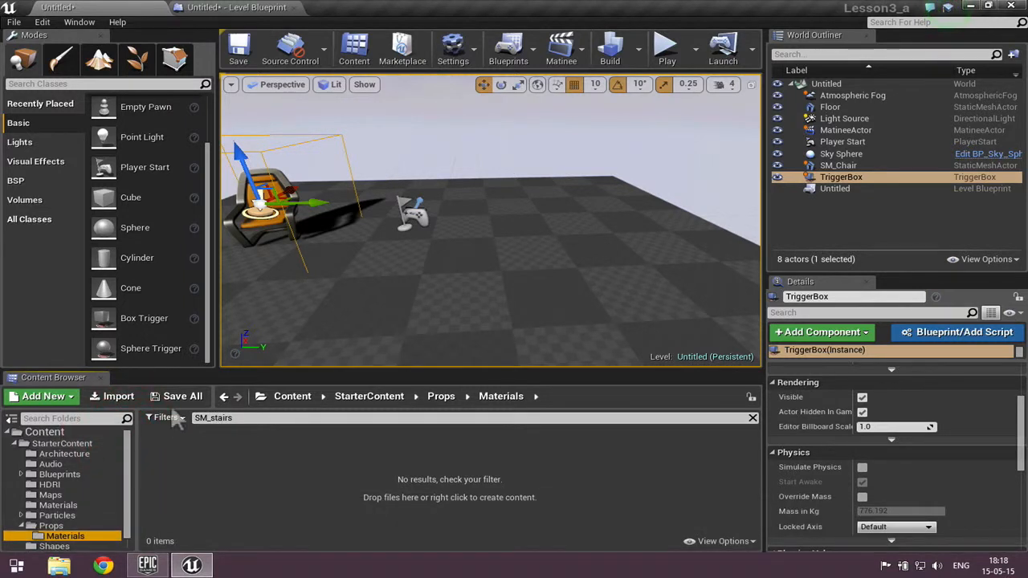
{"action": "left_click", "coordinate": [34, 444]}
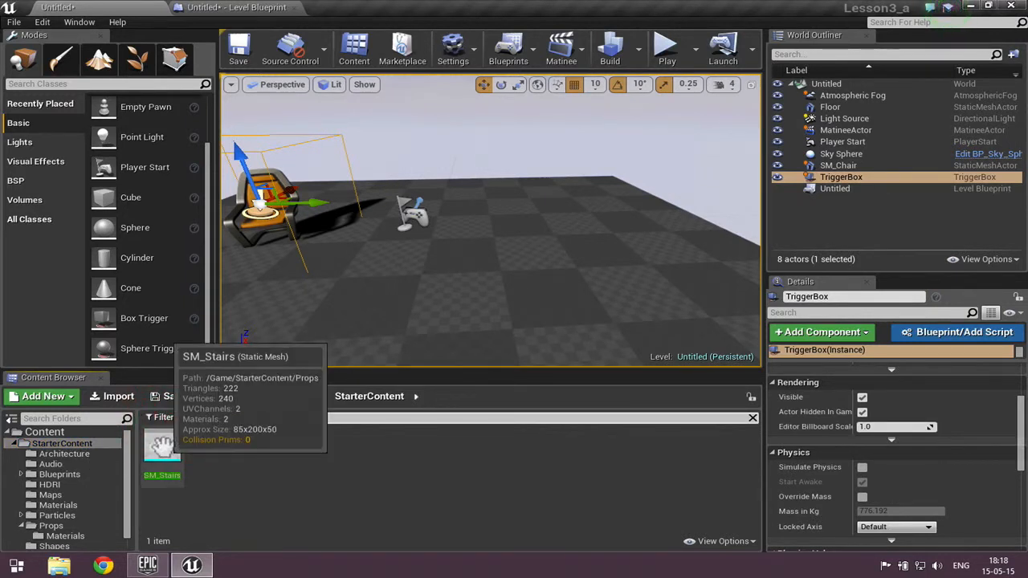
{"action": "left_click_drag", "start_coordinate": [162, 446], "coordinate": [587, 246]}
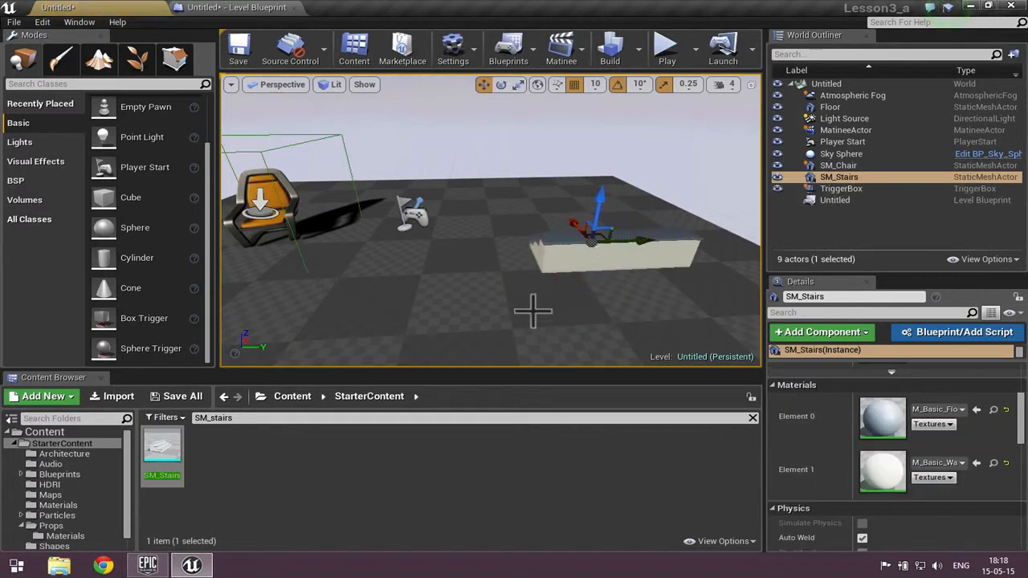
Step: Examine the treads and side walls of the stairs up close, along with the mesh's two material elements
{"action": "left_click_drag", "start_coordinate": [533, 305], "coordinate": [533, 309]}
{"action": "key", "text": "w"}
{"action": "right_click_drag", "start_coordinate": [534, 308], "coordinate": [502, 307]}
{"action": "key", "text": "s"}
{"action": "key", "text": "d"}
{"action": "left_click", "coordinate": [478, 234]}
{"action": "scroll", "coordinate": [494, 261], "scroll_direction": "up", "scroll_amount": 4}
{"action": "left_click", "coordinate": [463, 293]}
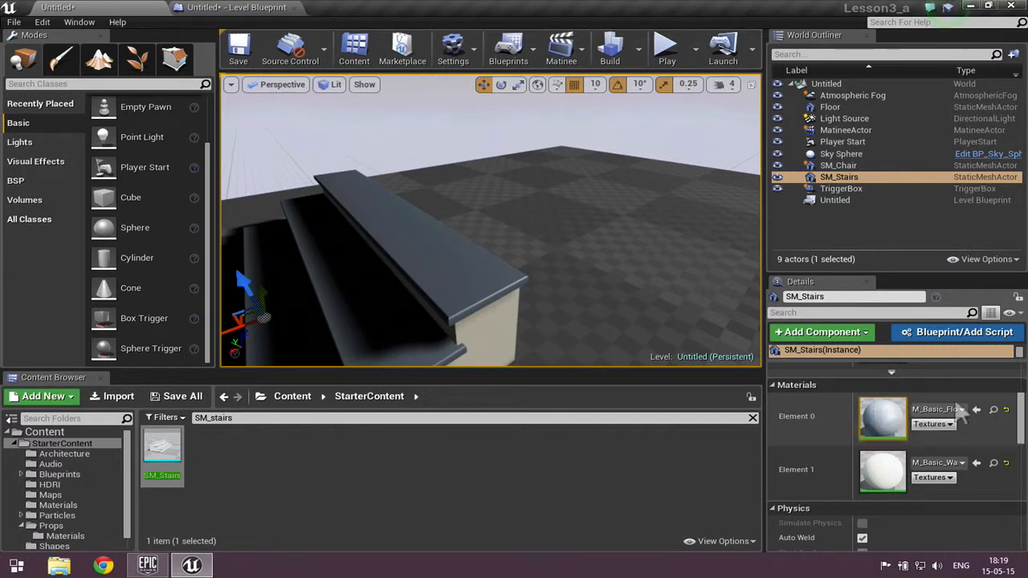
{"action": "scroll", "coordinate": [586, 348], "scroll_direction": "down", "scroll_amount": 5}
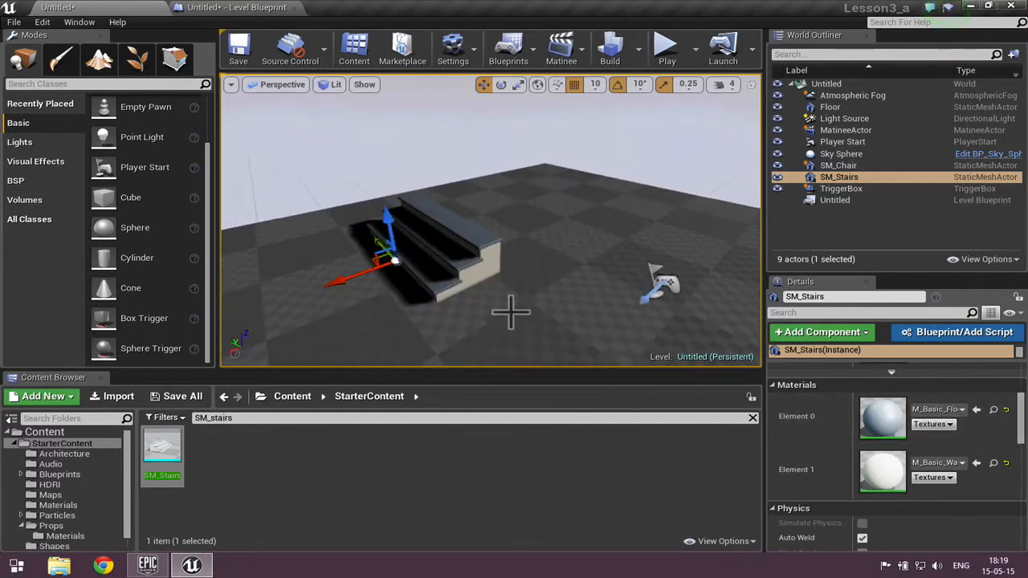
{"action": "left_click", "coordinate": [478, 273]}
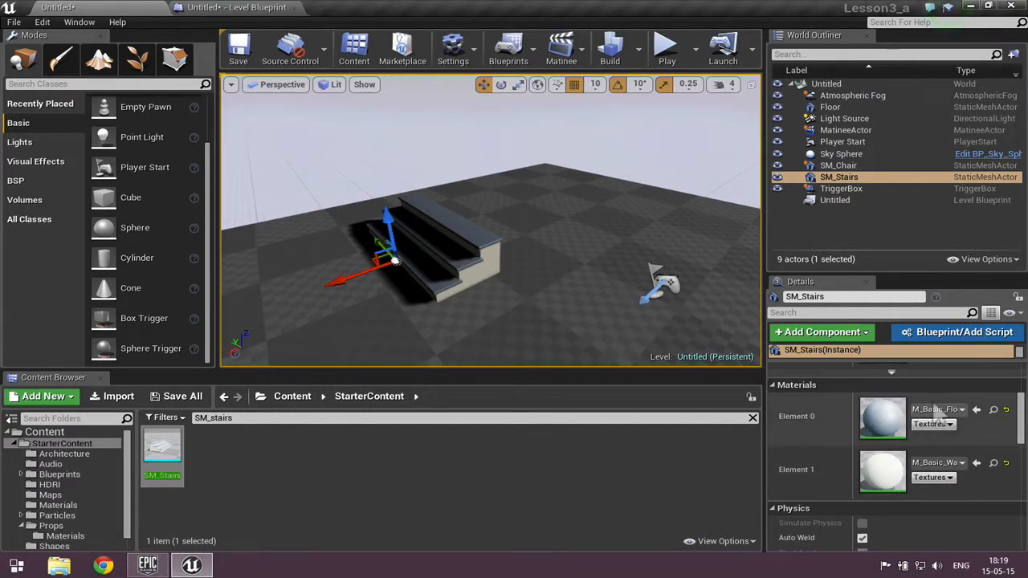
{"action": "scroll", "coordinate": [405, 225], "scroll_direction": "up", "scroll_amount": 2}
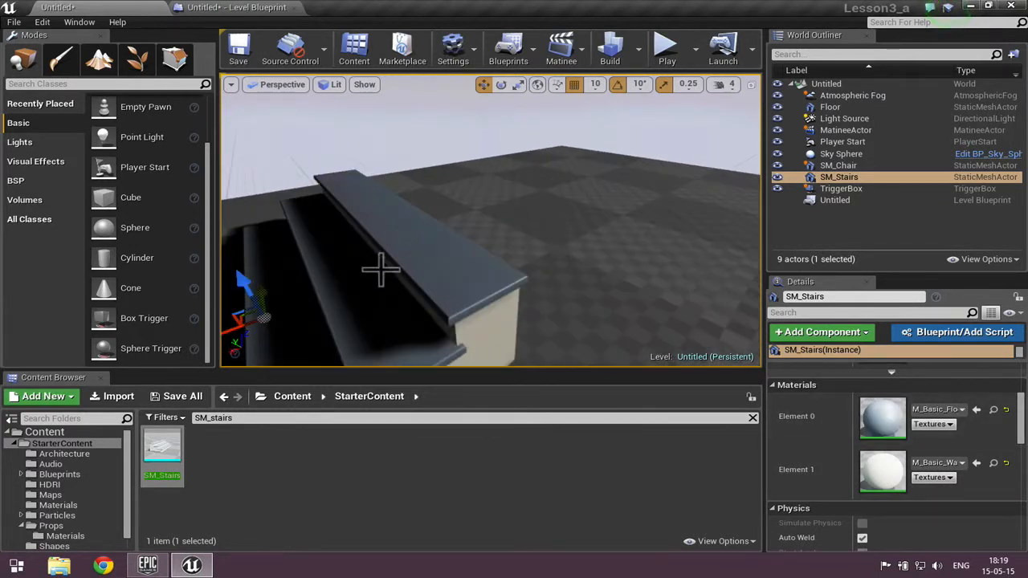
{"action": "scroll", "coordinate": [386, 261], "scroll_direction": "down", "scroll_amount": 1}
{"action": "right_click_drag", "start_coordinate": [383, 274], "coordinate": [385, 273]}
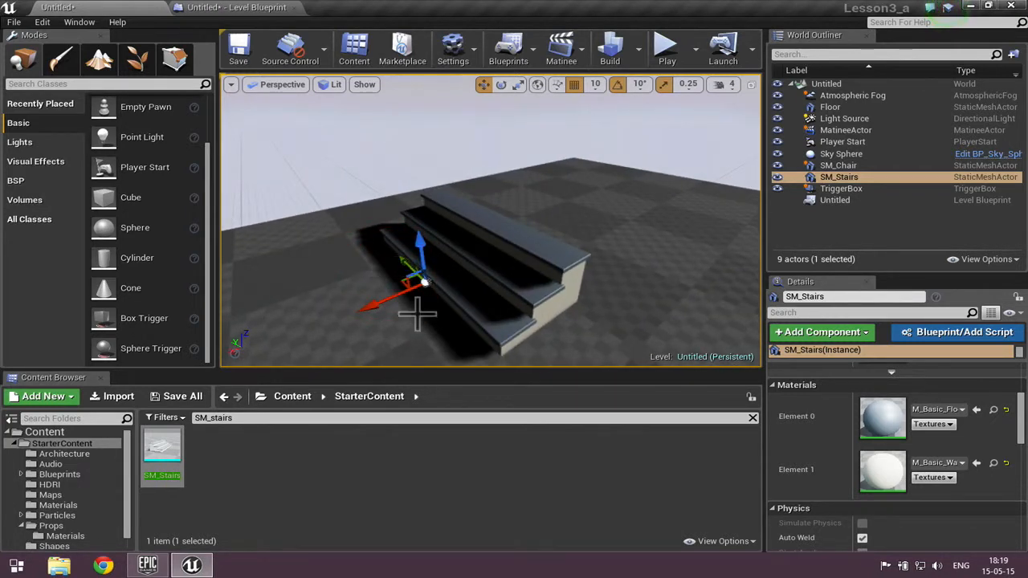
{"action": "scroll", "coordinate": [442, 302], "scroll_direction": "down", "scroll_amount": 3}
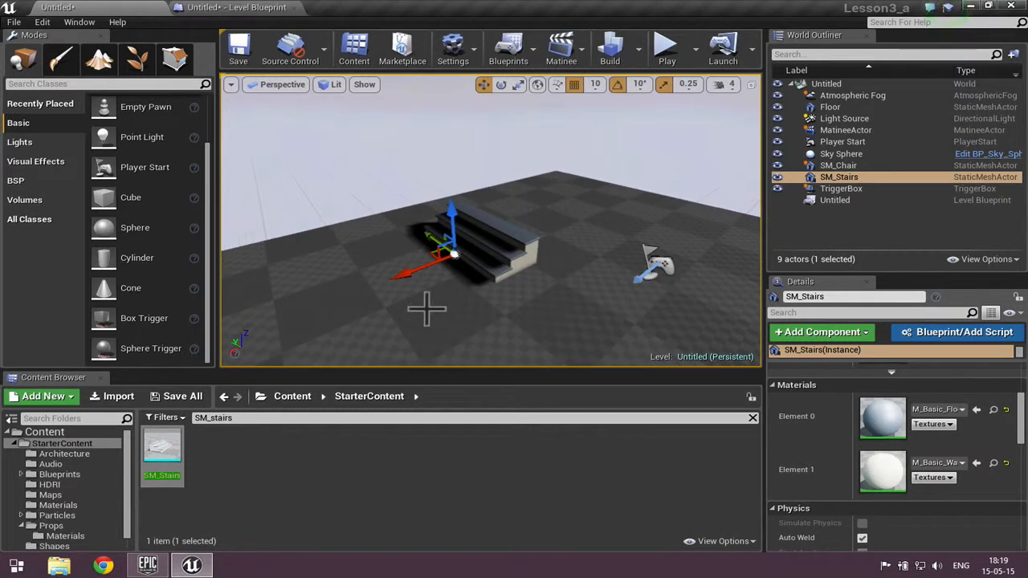
{"action": "scroll", "coordinate": [530, 269], "scroll_direction": "up", "scroll_amount": 4}
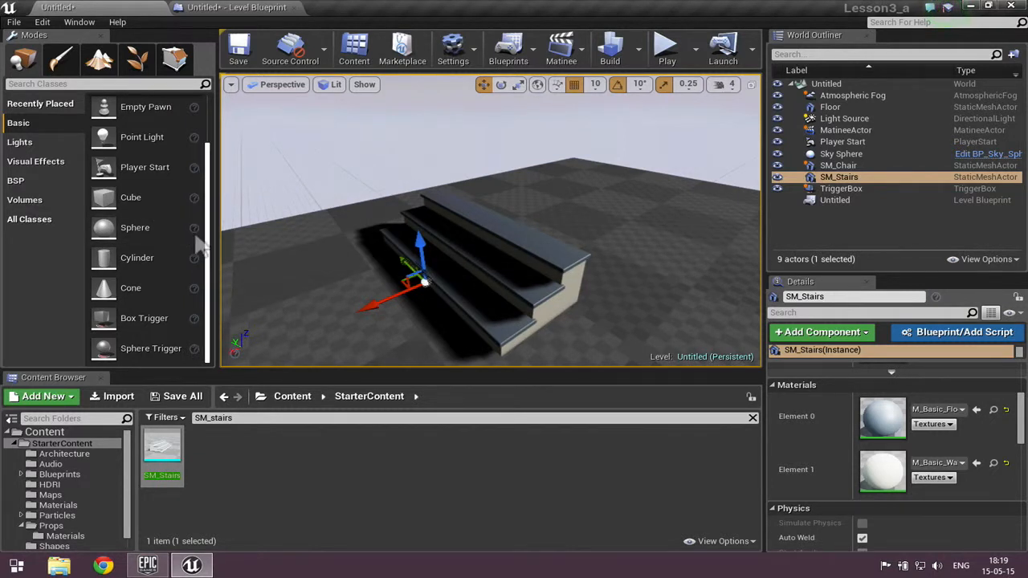
Step: Add a second Matinee to the level, close its editor and the Level Blueprint, and select MatineeActor1
{"action": "left_click", "coordinate": [845, 130]}
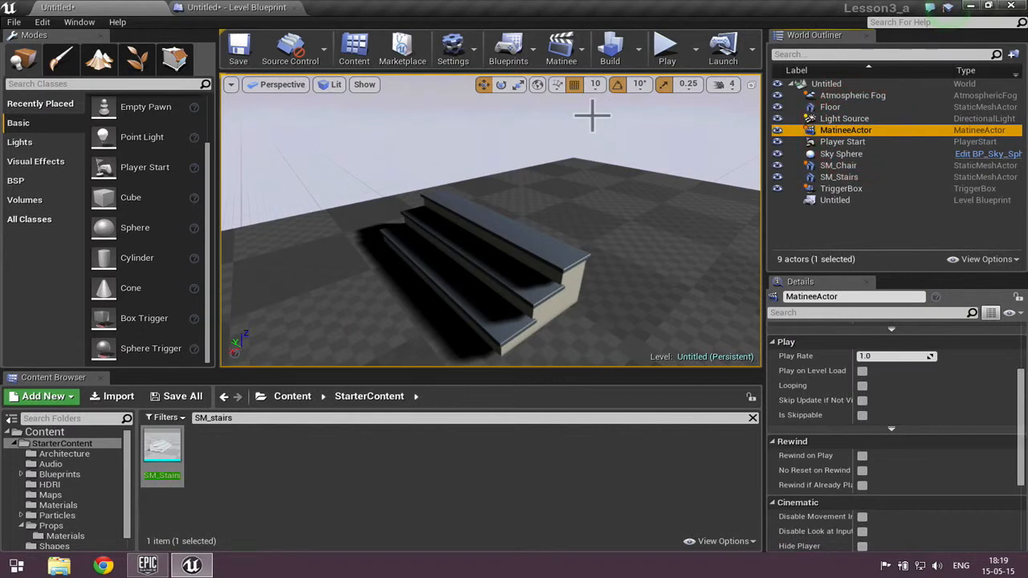
{"action": "left_click", "coordinate": [576, 46]}
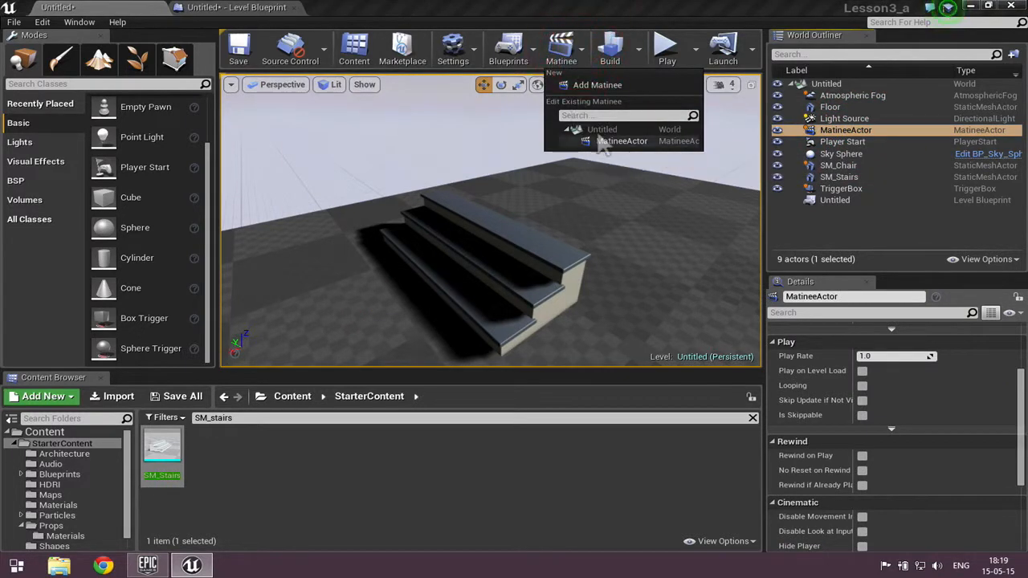
{"action": "left_click", "coordinate": [598, 85]}
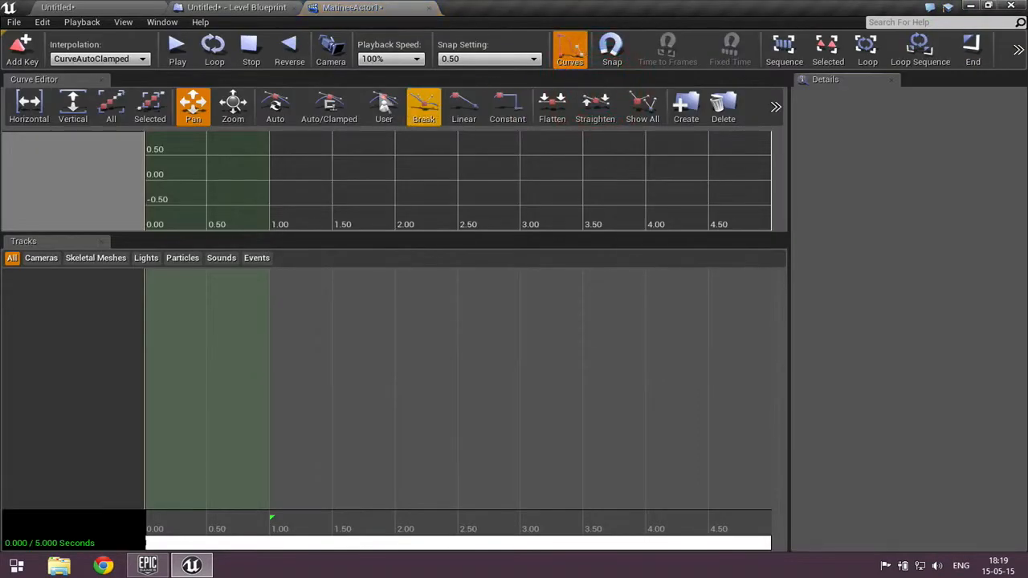
{"action": "left_click", "coordinate": [426, 12]}
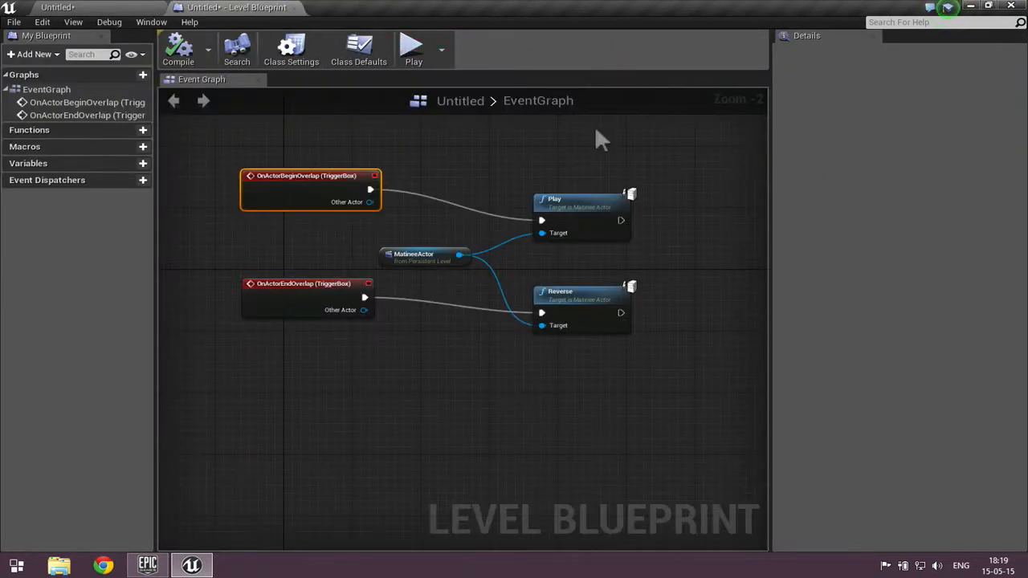
{"action": "left_click", "coordinate": [292, 7]}
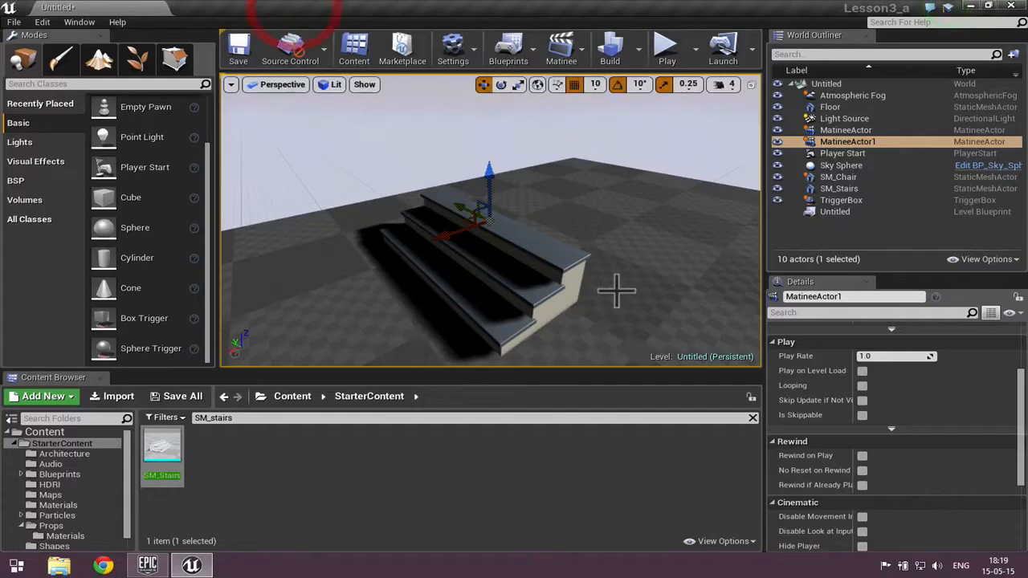
{"action": "left_click", "coordinate": [858, 129]}
{"action": "left_click", "coordinate": [866, 140]}
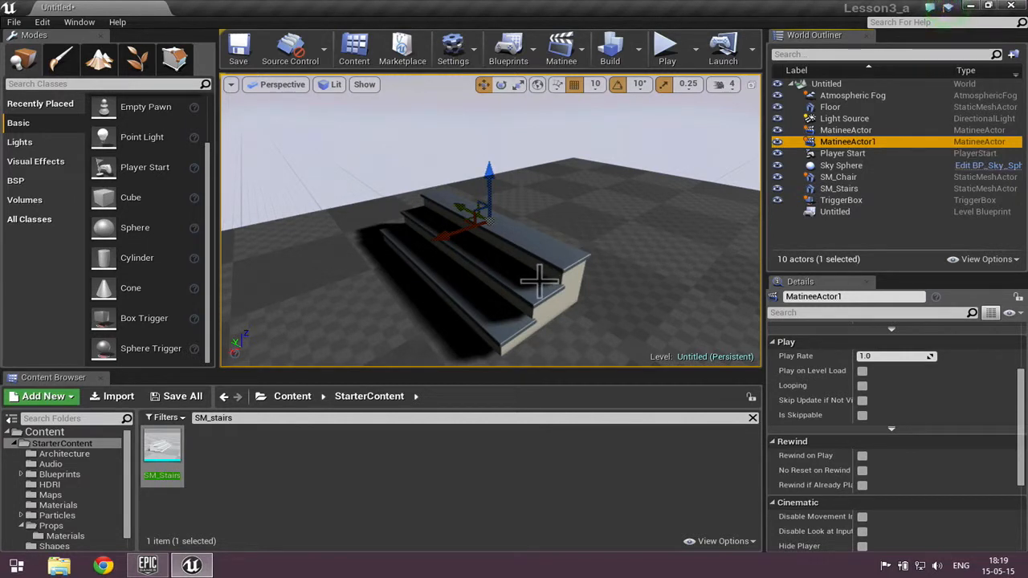
Step: Select the stairs in the level, search StarterContent for Basic_floor, and select the M_Basic_Floor material used by their Element 0
{"action": "left_click", "coordinate": [256, 482]}
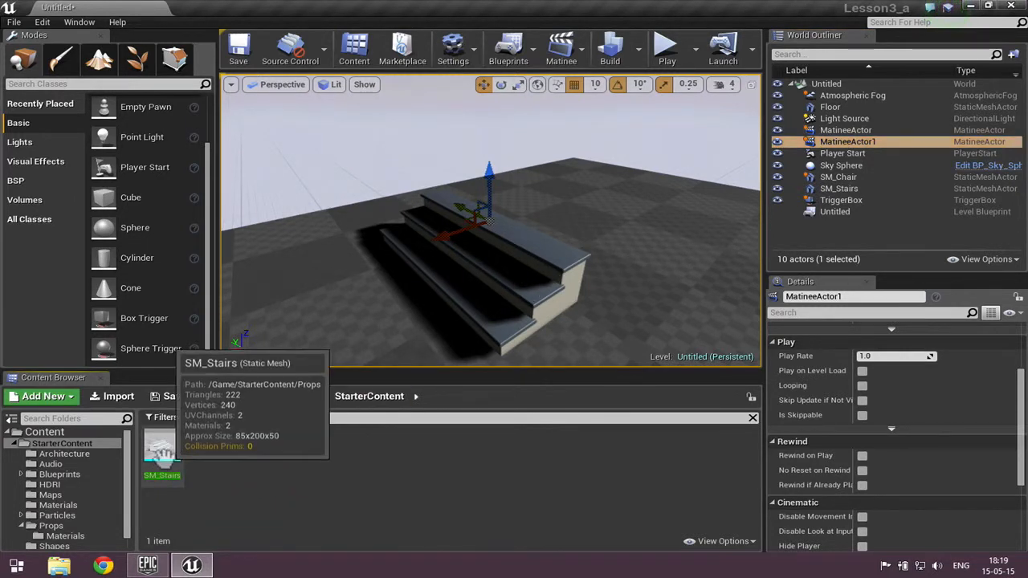
{"action": "left_click", "coordinate": [158, 450]}
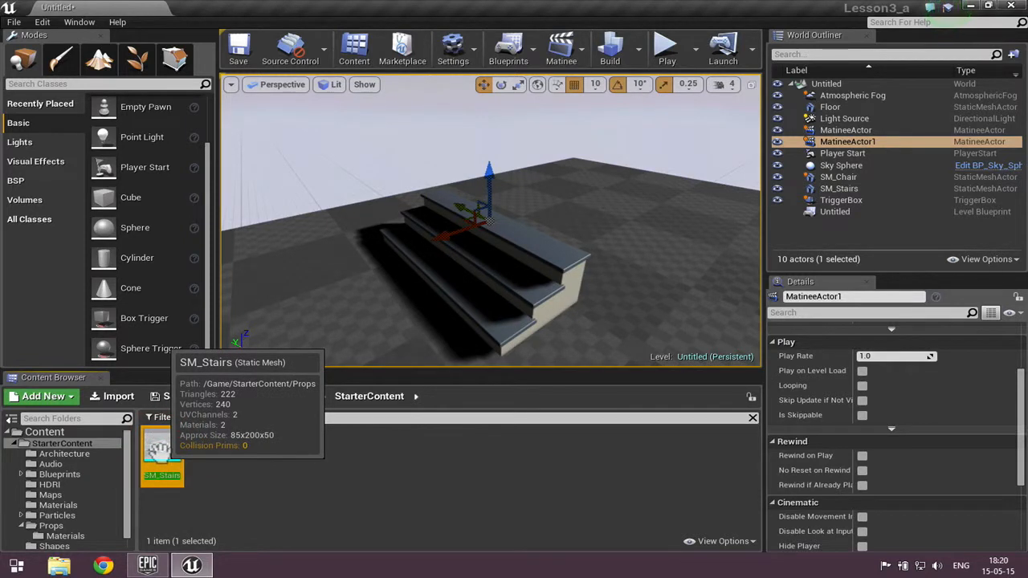
{"action": "left_click", "coordinate": [525, 291]}
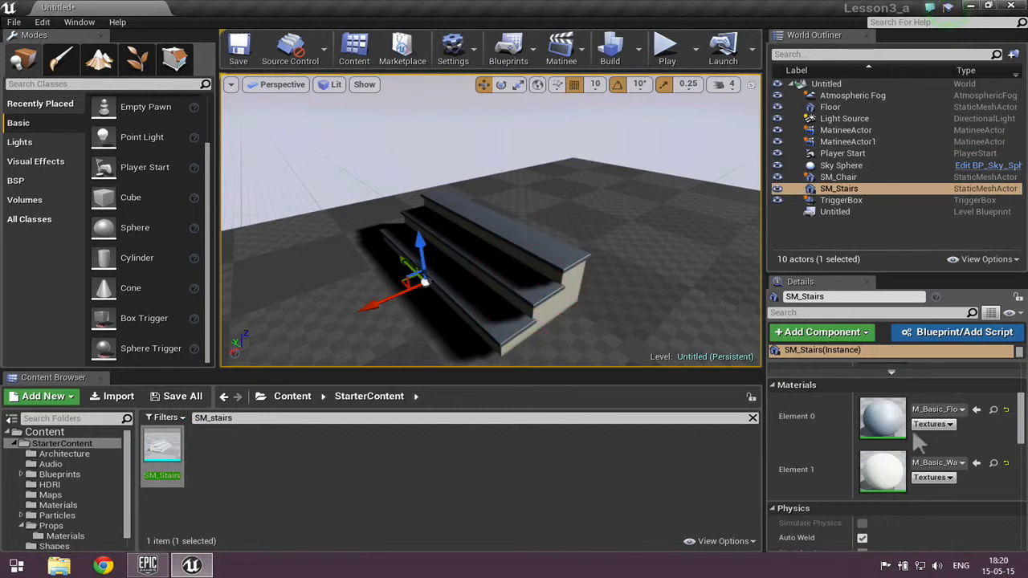
{"action": "left_click_drag", "start_coordinate": [1015, 415], "coordinate": [1011, 399]}
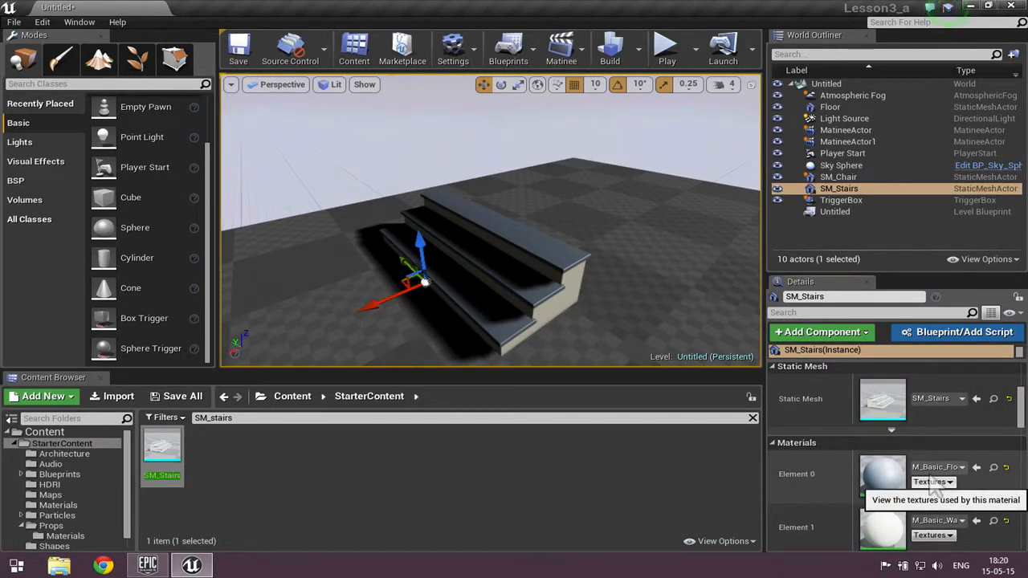
{"action": "left_click", "coordinate": [243, 419]}
{"action": "type", "text": "B"}
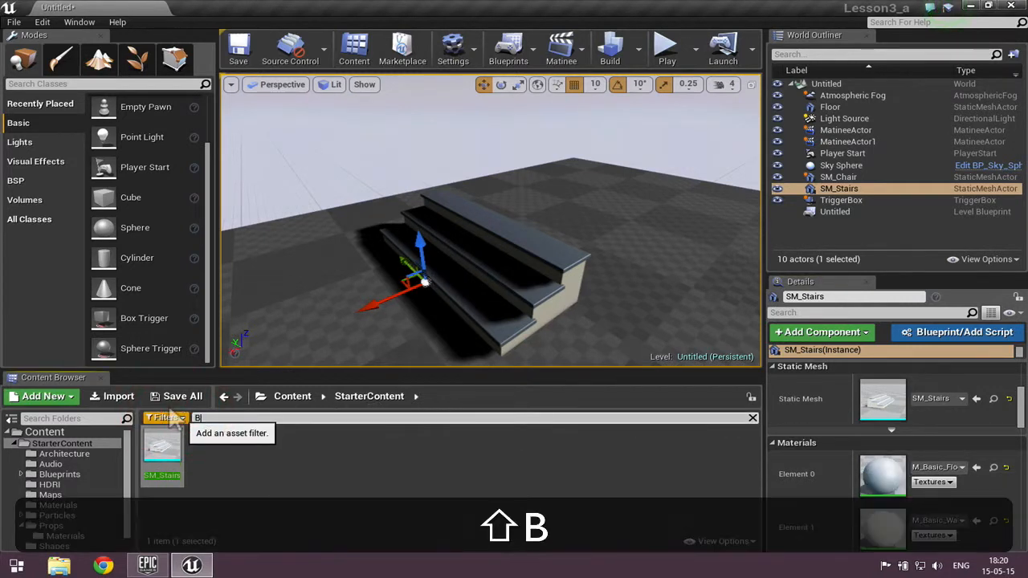
{"action": "type", "text": "asic_"}
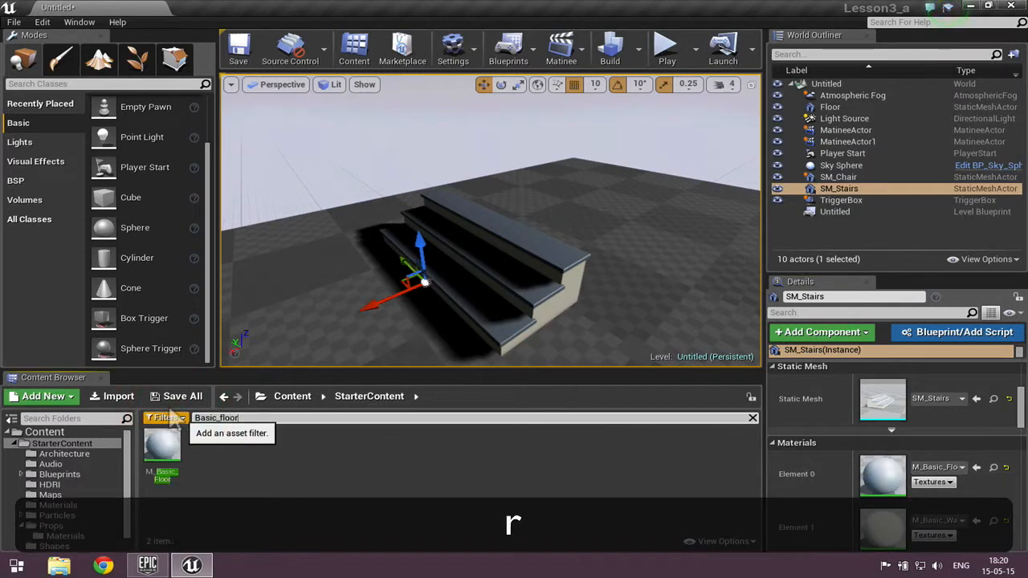
{"action": "type", "text": "floor"}
{"action": "left_click", "coordinate": [164, 444]}
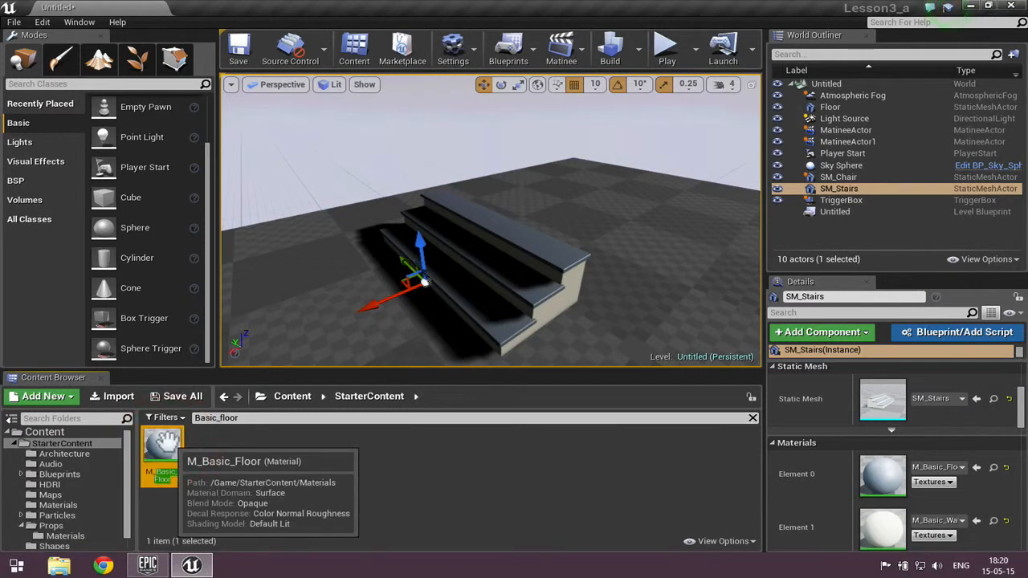
Step: Duplicate the M_Basic_Floor material, keeping the suggested name M_Basic_Floor2 for the copy
{"action": "left_click_drag", "start_coordinate": [163, 441], "coordinate": [406, 312]}
{"action": "left_click_drag", "start_coordinate": [526, 254], "coordinate": [163, 443]}
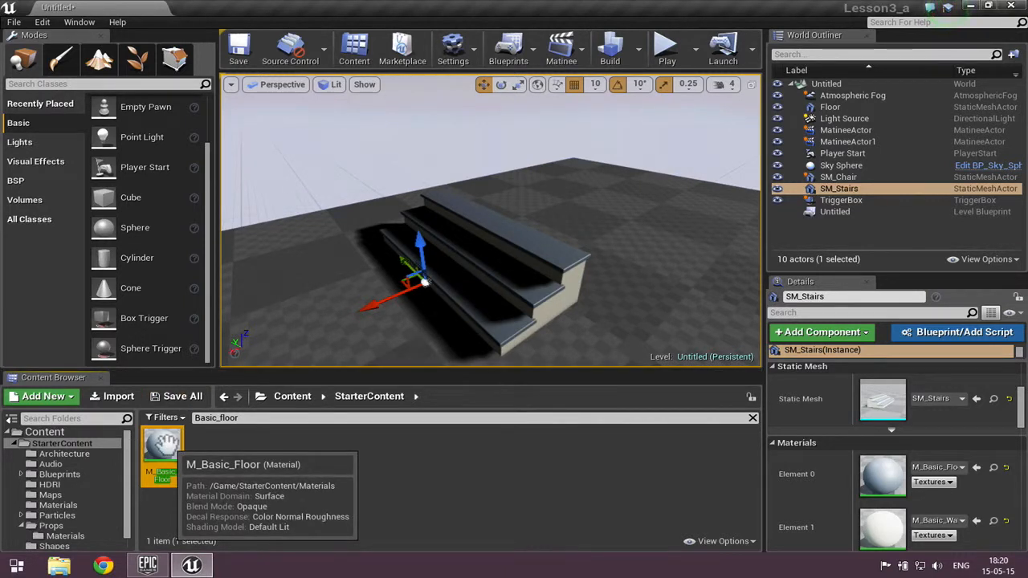
{"action": "right_click", "coordinate": [163, 444]}
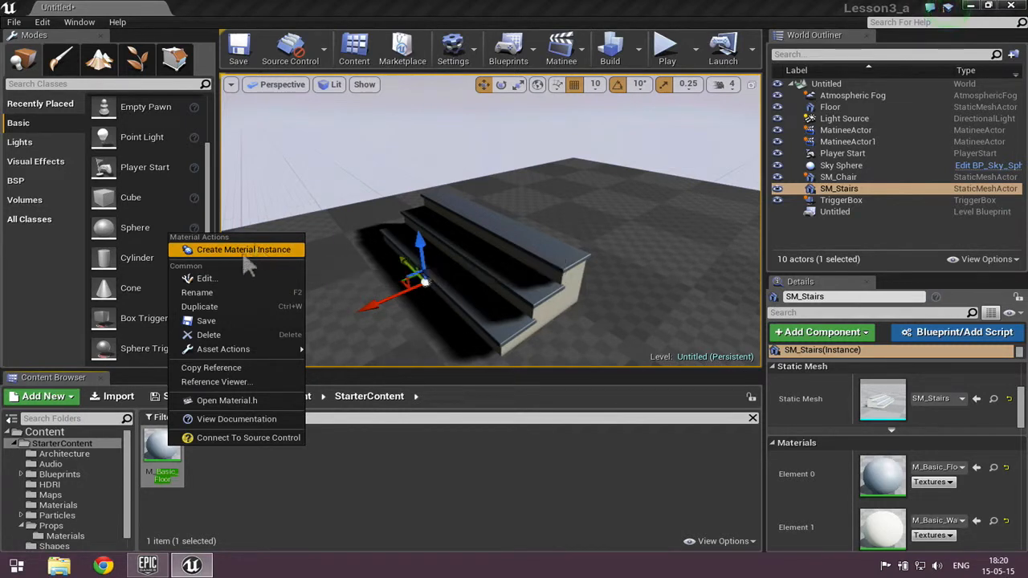
{"action": "left_click", "coordinate": [230, 306]}
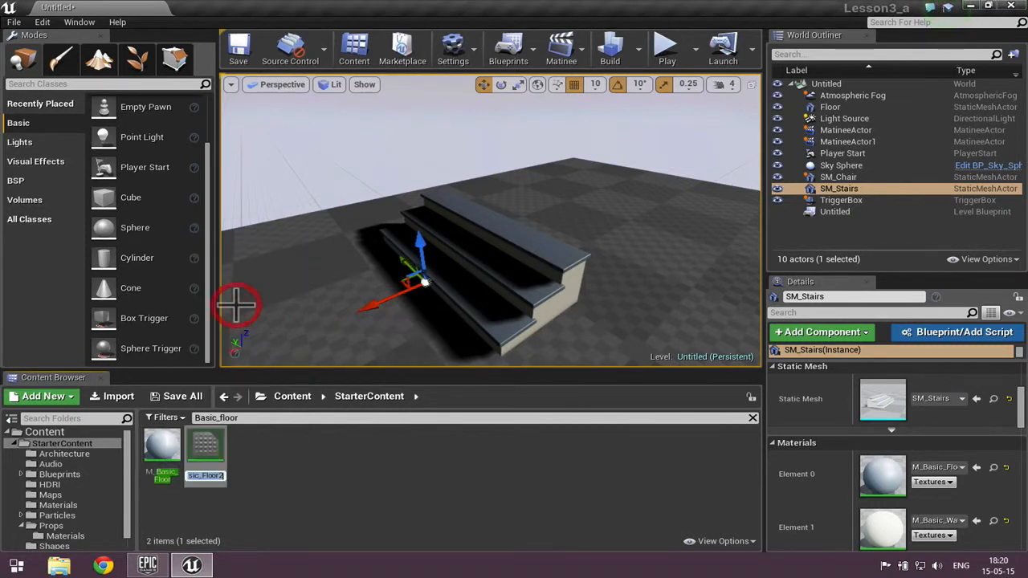
{"action": "left_click", "coordinate": [255, 476]}
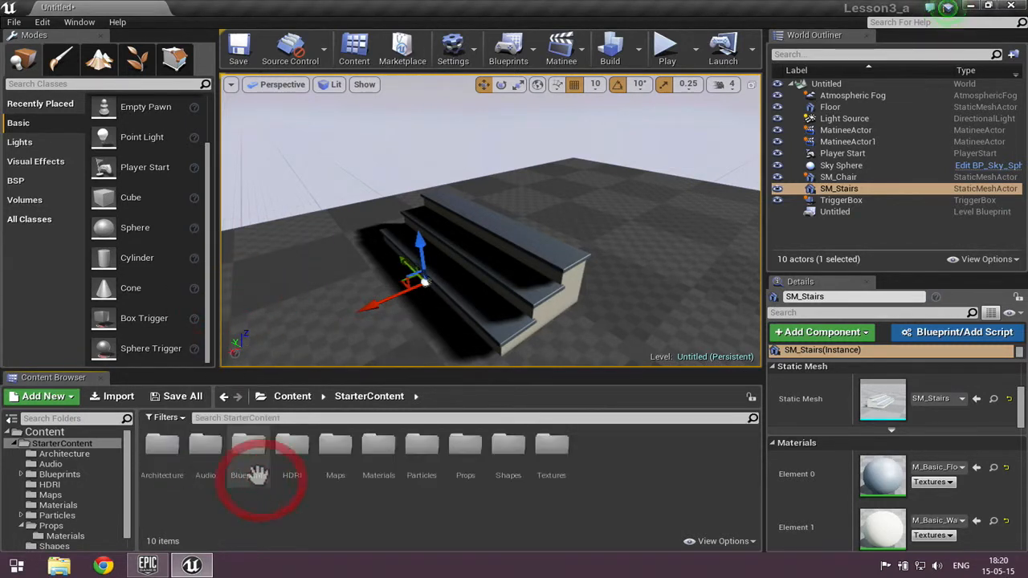
Step: Search StarterContent for floor and select the duplicated M_Basic_Floor2 material
{"action": "left_click", "coordinate": [249, 418]}
{"action": "type", "text": "SM_floo"}
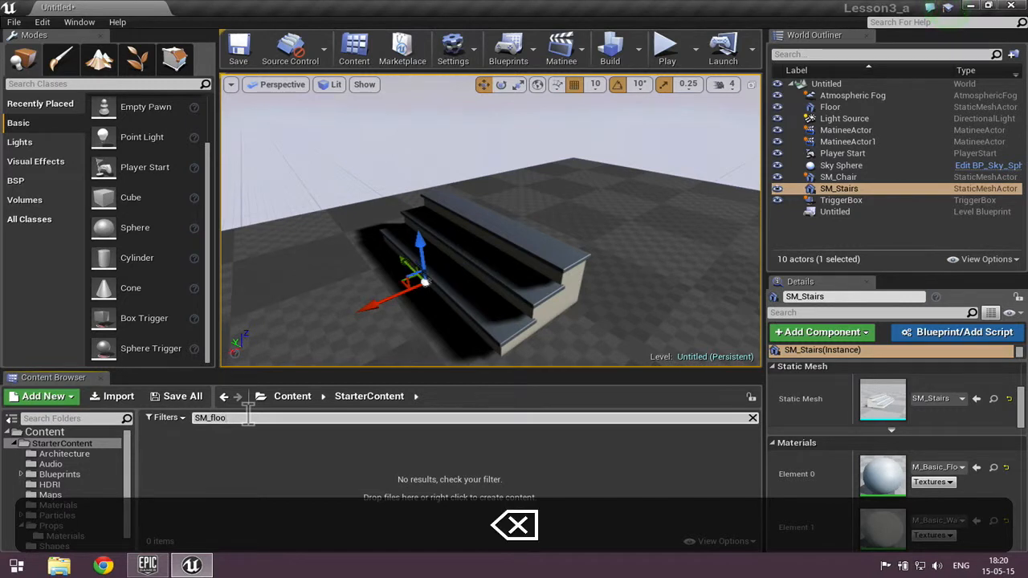
{"action": "key", "text": "BackSpace"}
{"action": "key", "text": "BackSpace"}
{"action": "type", "text": "floo"}
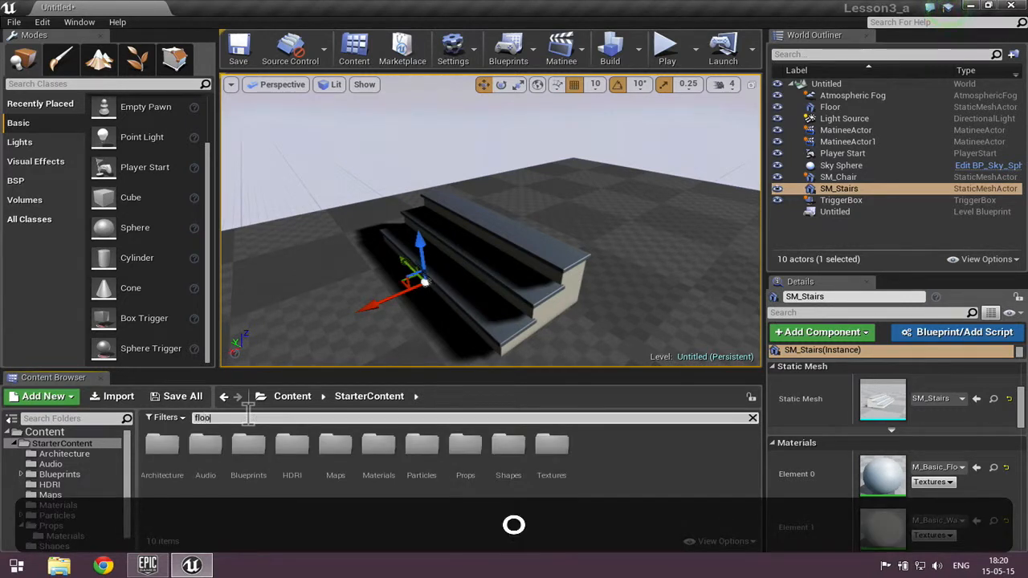
{"action": "type", "text": "r"}
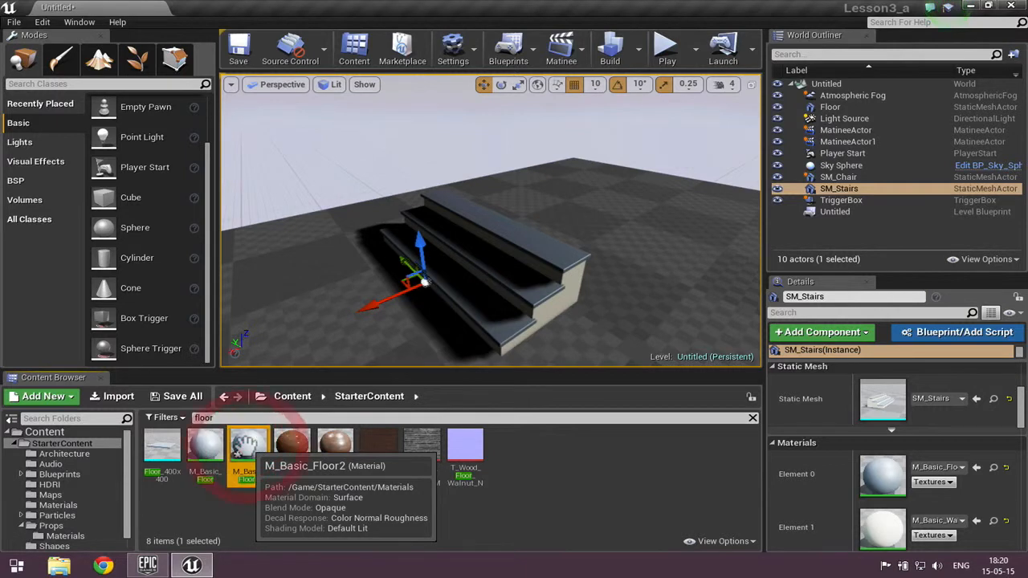
{"action": "left_click", "coordinate": [248, 445]}
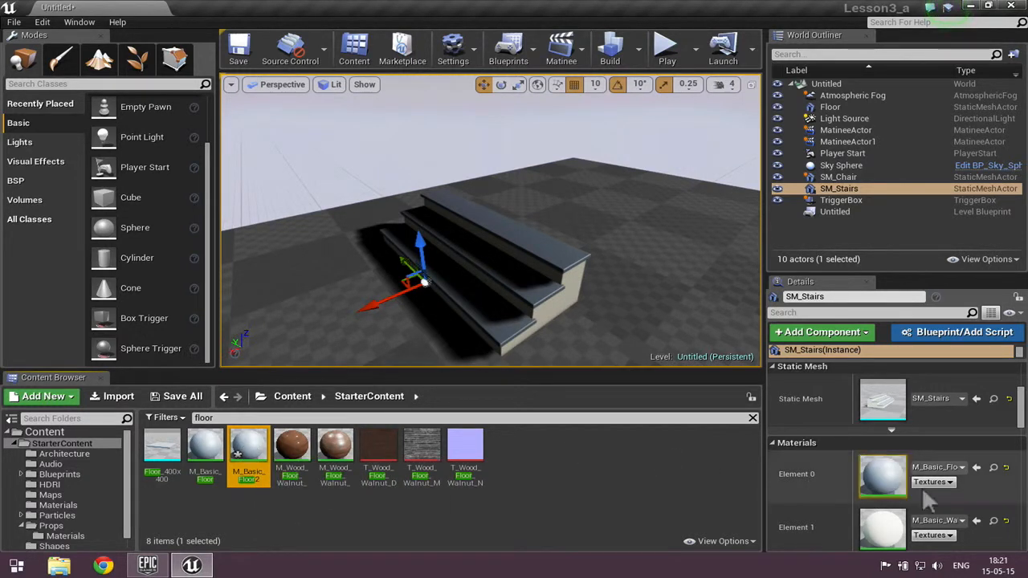
Step: Open M_Basic_Floor2 in the material editor and delete the Color parameter node feeding Base Color
{"action": "left_click_drag", "start_coordinate": [1019, 417], "coordinate": [1020, 419]}
{"action": "scroll", "coordinate": [1013, 414], "scroll_direction": "down", "scroll_amount": 2}
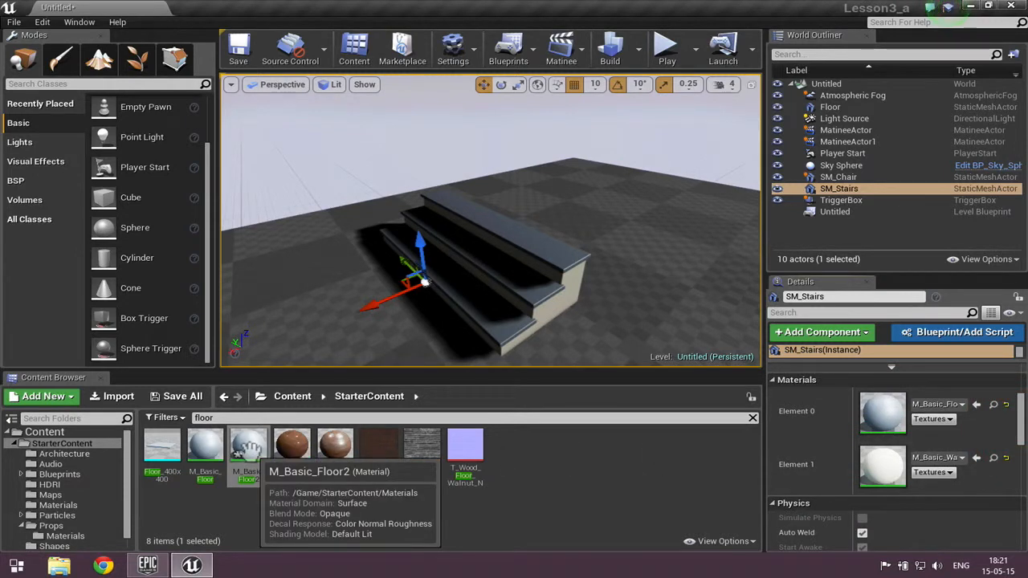
{"action": "double_click", "coordinate": [247, 446]}
{"action": "scroll", "coordinate": [317, 408], "scroll_direction": "down", "scroll_amount": 4}
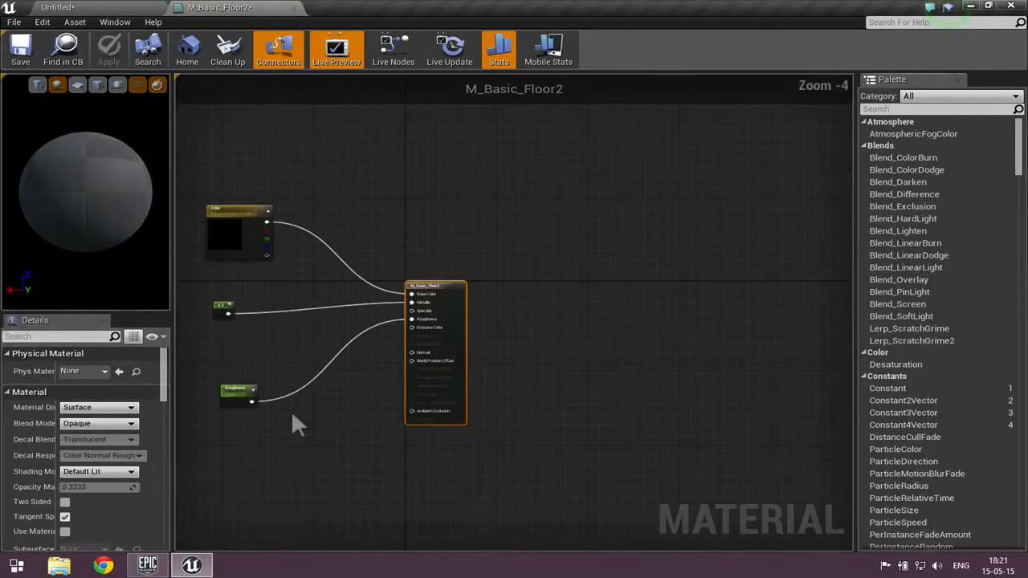
{"action": "right_click_drag", "start_coordinate": [302, 422], "coordinate": [449, 397]}
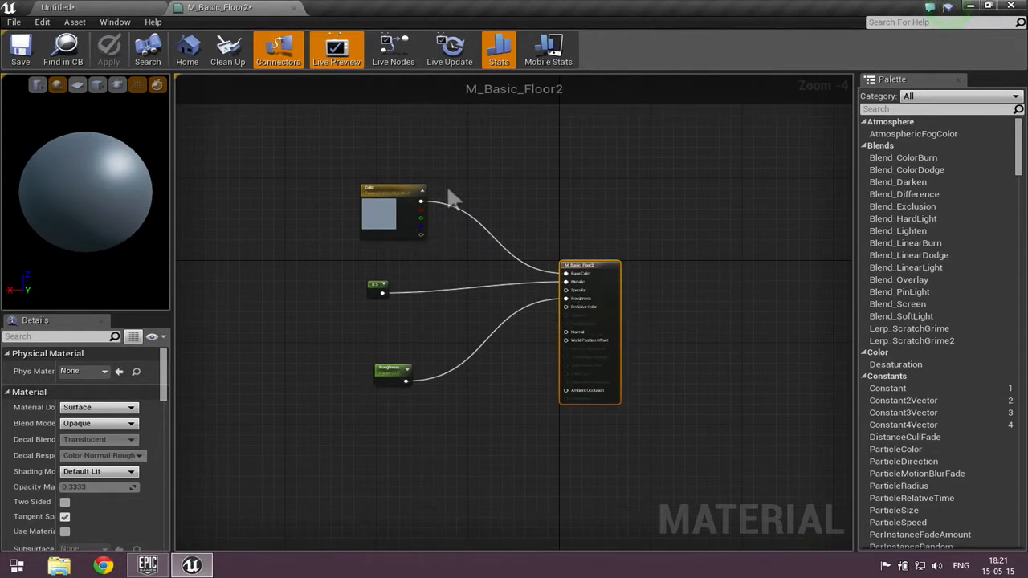
{"action": "scroll", "coordinate": [448, 191], "scroll_direction": "up", "scroll_amount": 1}
{"action": "left_click", "coordinate": [353, 184]}
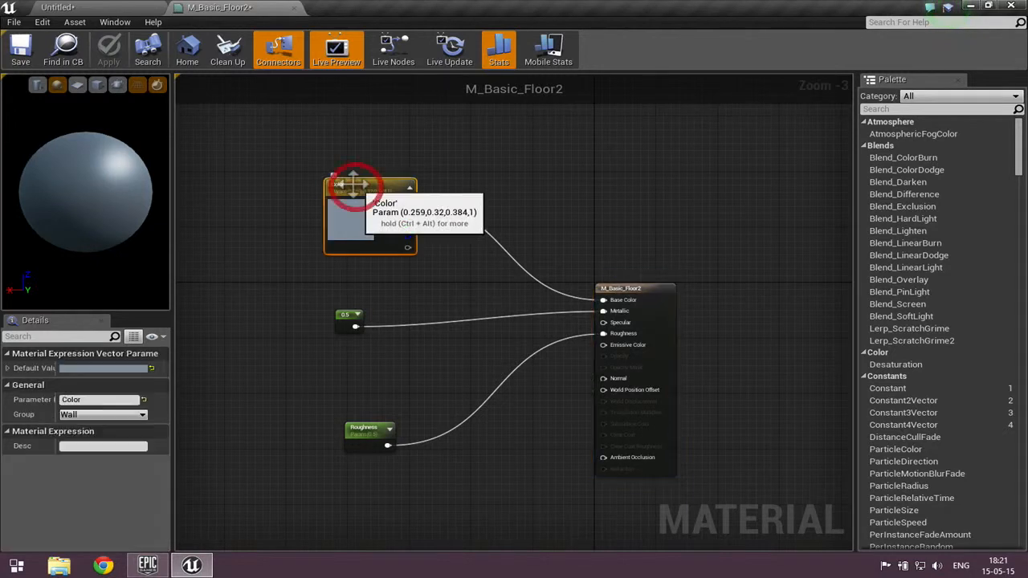
{"action": "key", "text": "Delete"}
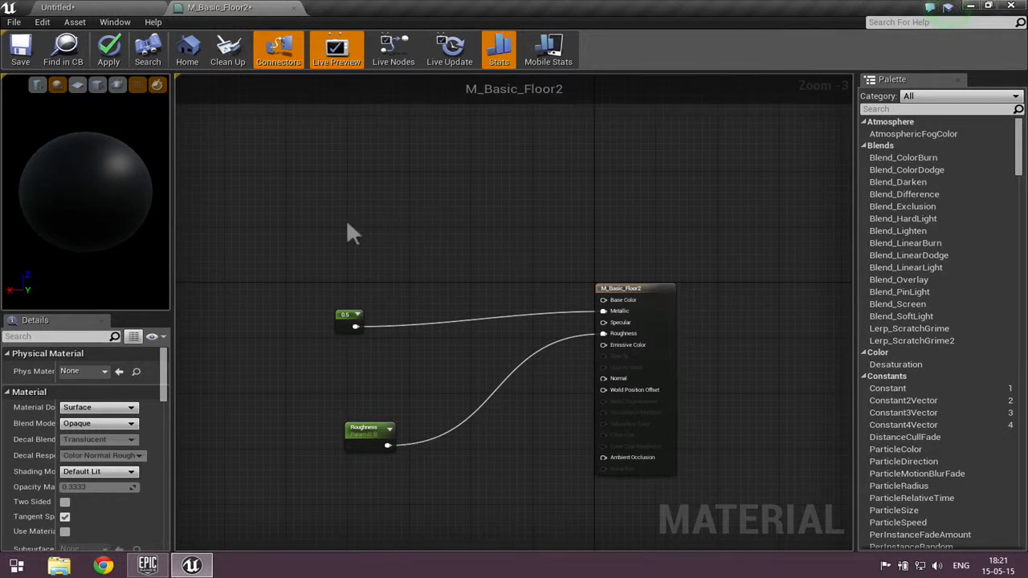
Step: Add a ScalarParameter node above the 0.5 constant and connect its output to the material's Base Color
{"action": "right_click", "coordinate": [420, 237]}
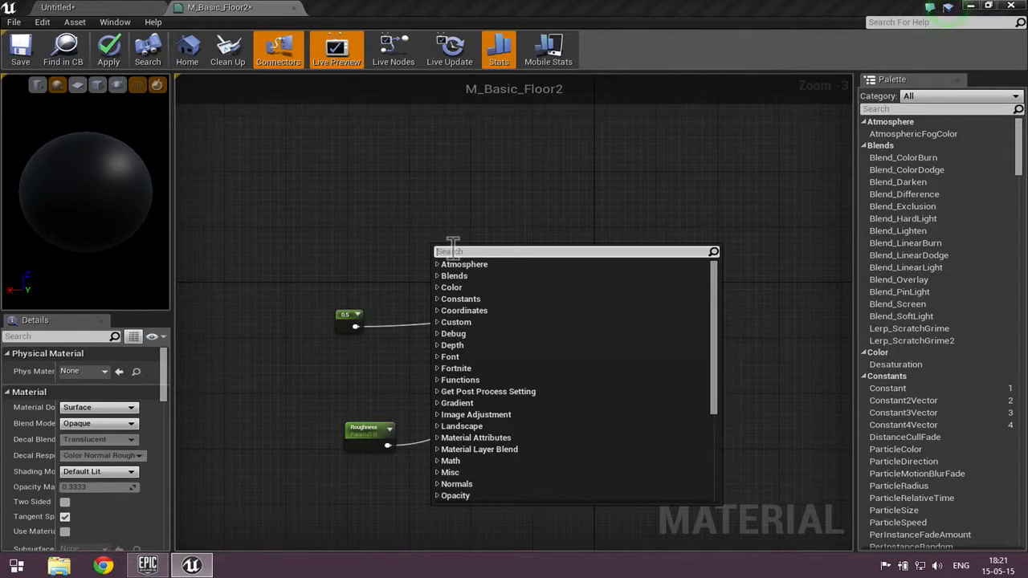
{"action": "type", "text": "scalar"}
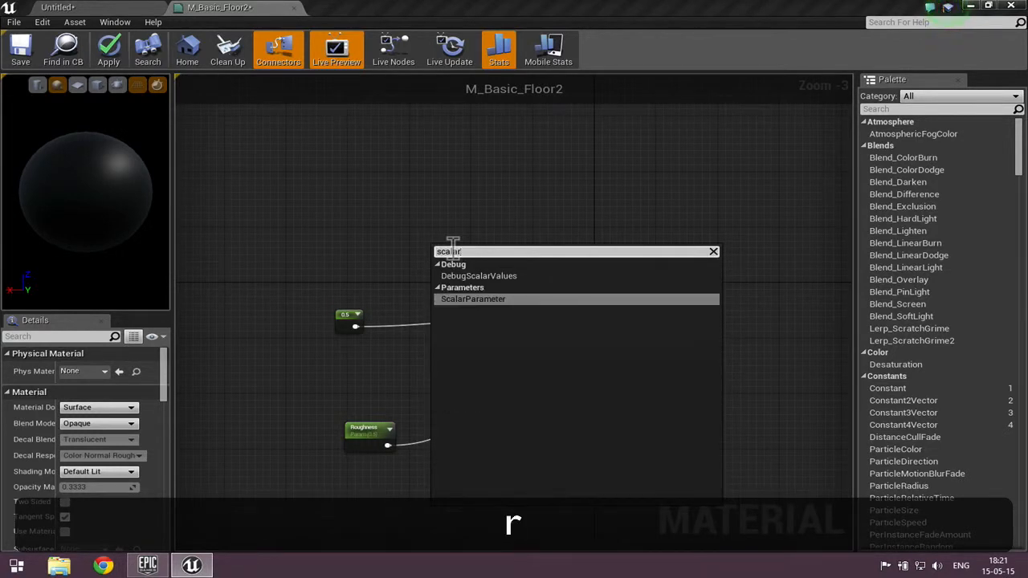
{"action": "left_click", "coordinate": [470, 298]}
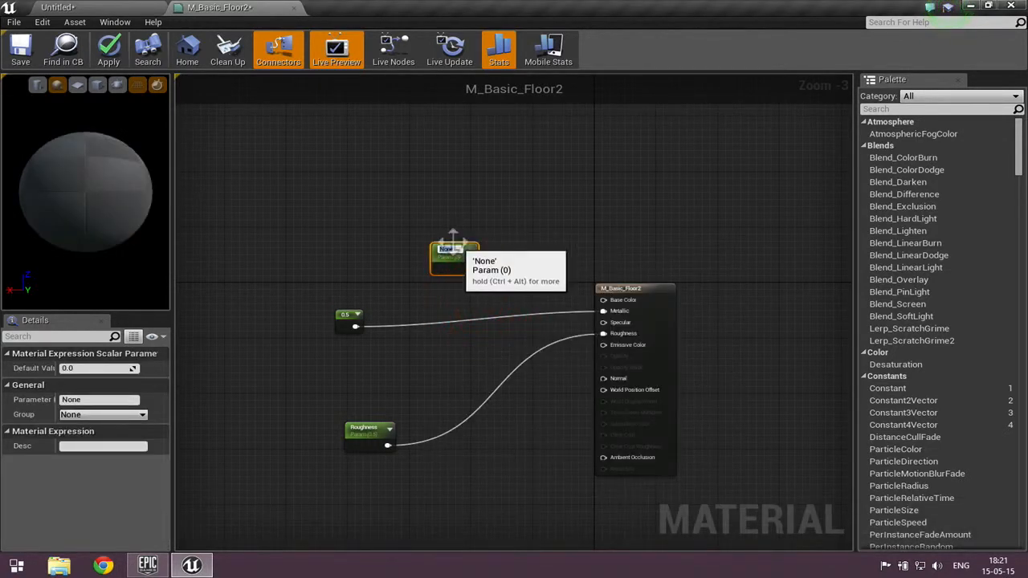
{"action": "scroll", "coordinate": [453, 240], "scroll_direction": "up", "scroll_amount": 3}
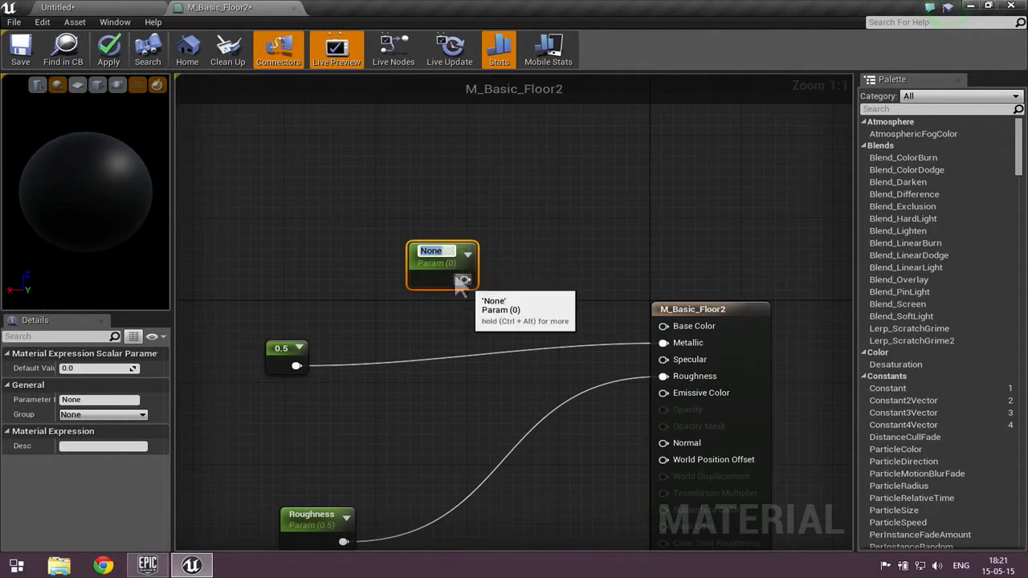
{"action": "left_click_drag", "start_coordinate": [463, 279], "coordinate": [627, 323]}
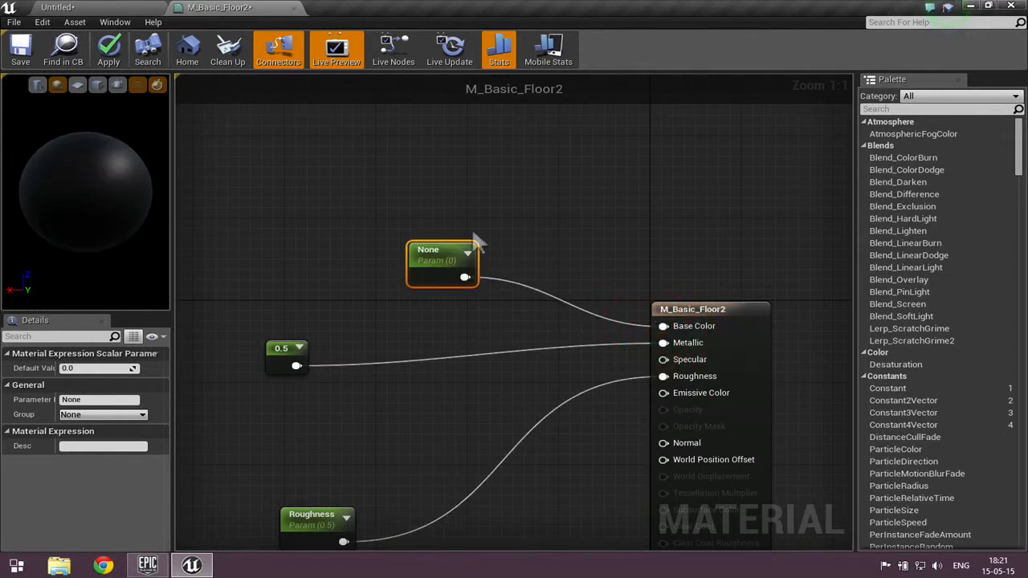
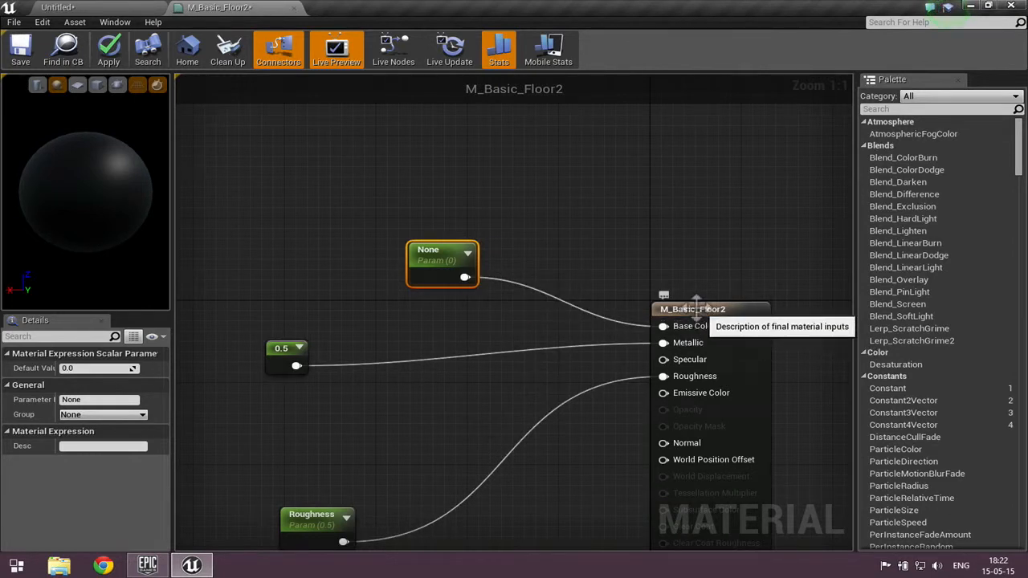
Step: Rename the scalar parameter feeding Base Color as MyColorValue, then apply and save the material
{"action": "scroll", "coordinate": [694, 315], "scroll_direction": "down", "scroll_amount": 1}
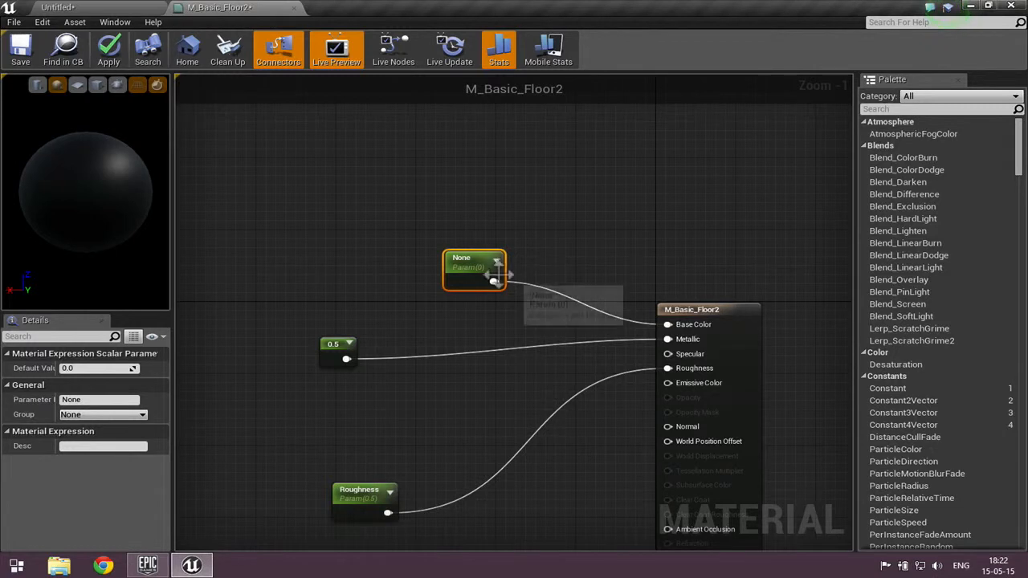
{"action": "double_click", "coordinate": [464, 257]}
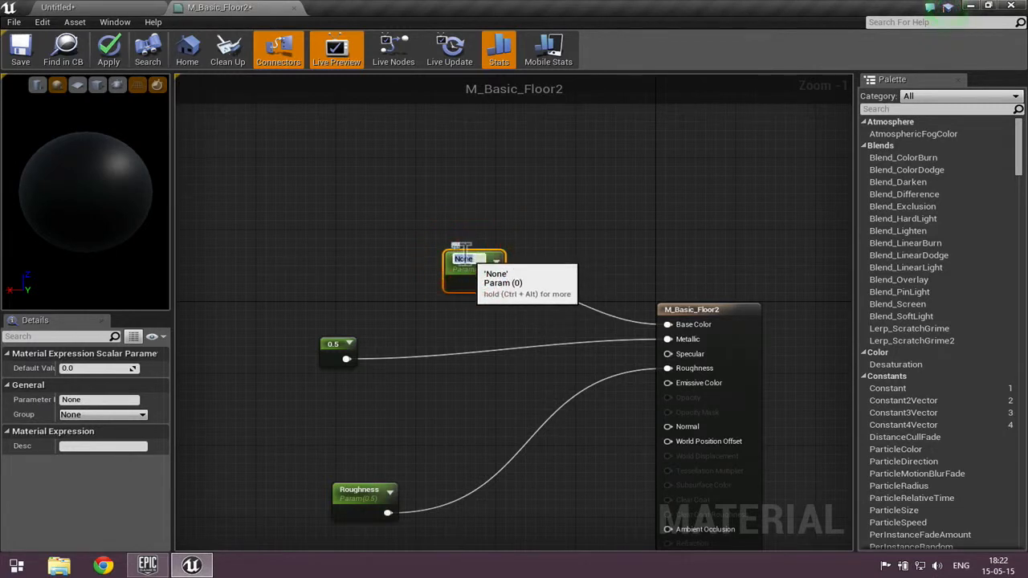
{"action": "type", "text": "My"}
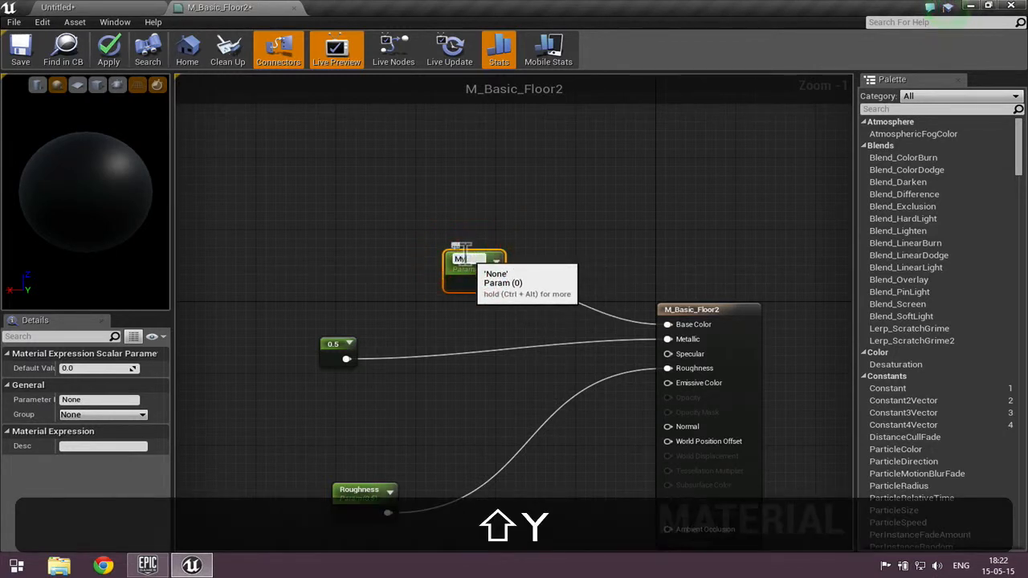
{"action": "type", "text": "ColorValue"}
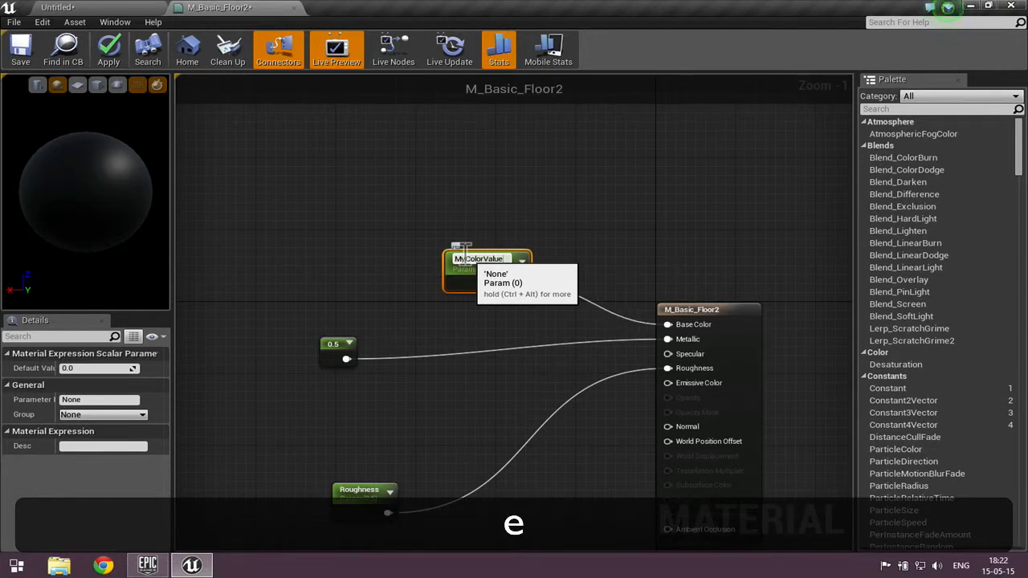
{"action": "key", "text": "Return"}
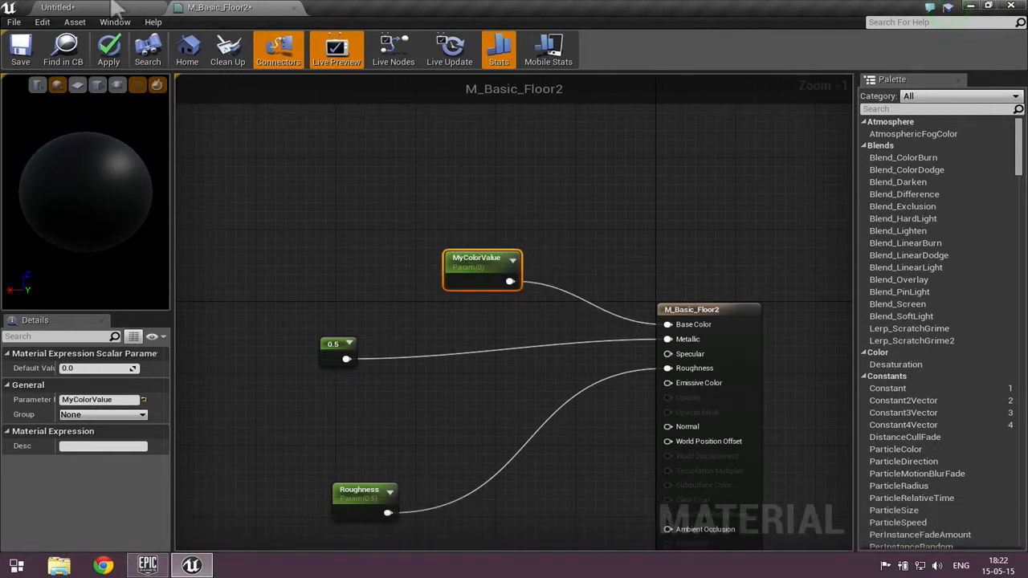
{"action": "left_click", "coordinate": [110, 51]}
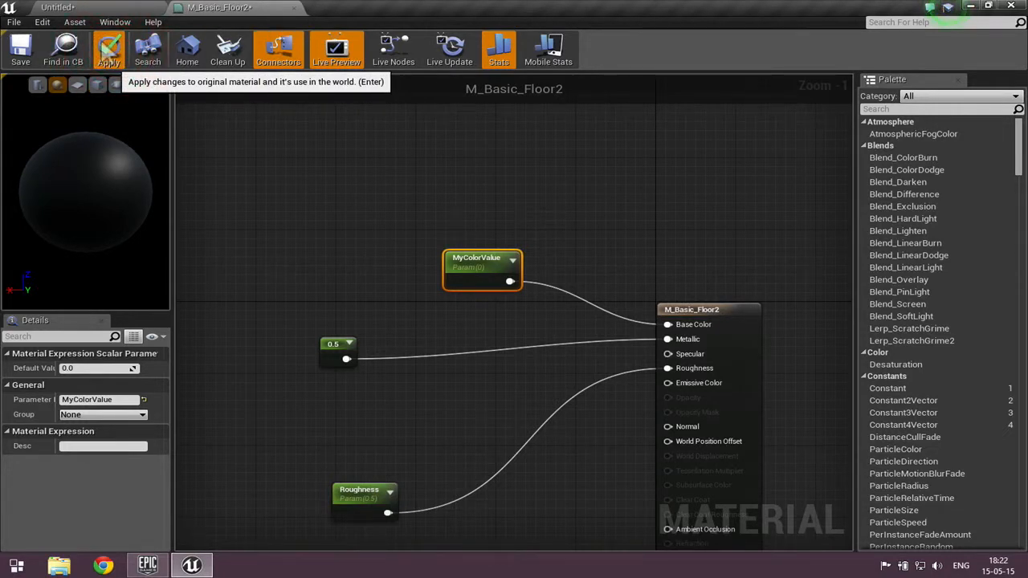
{"action": "left_click", "coordinate": [21, 53]}
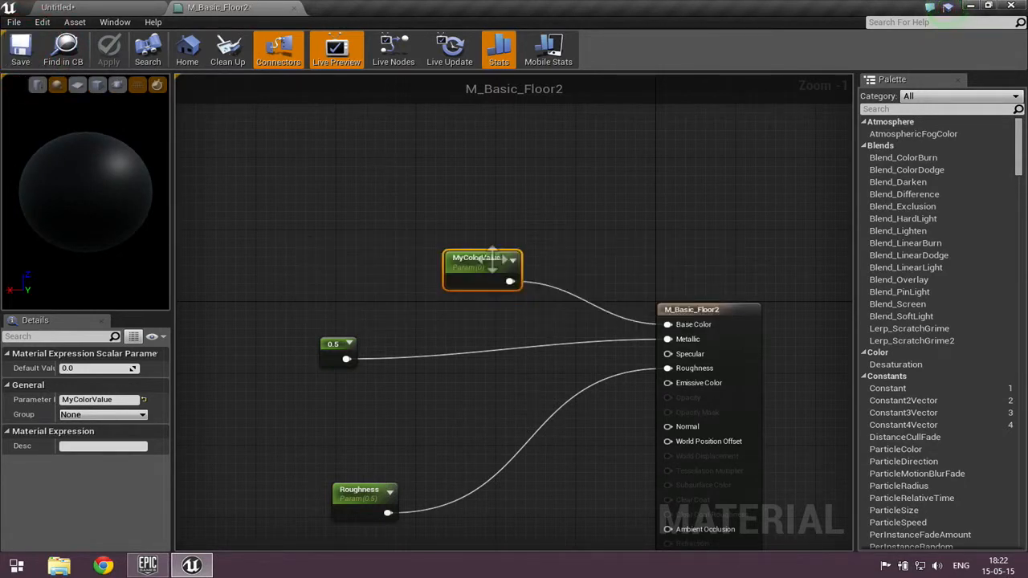
Step: Return to the level, select MatineeActor1 and open its Matinee editor
{"action": "left_click", "coordinate": [90, 8]}
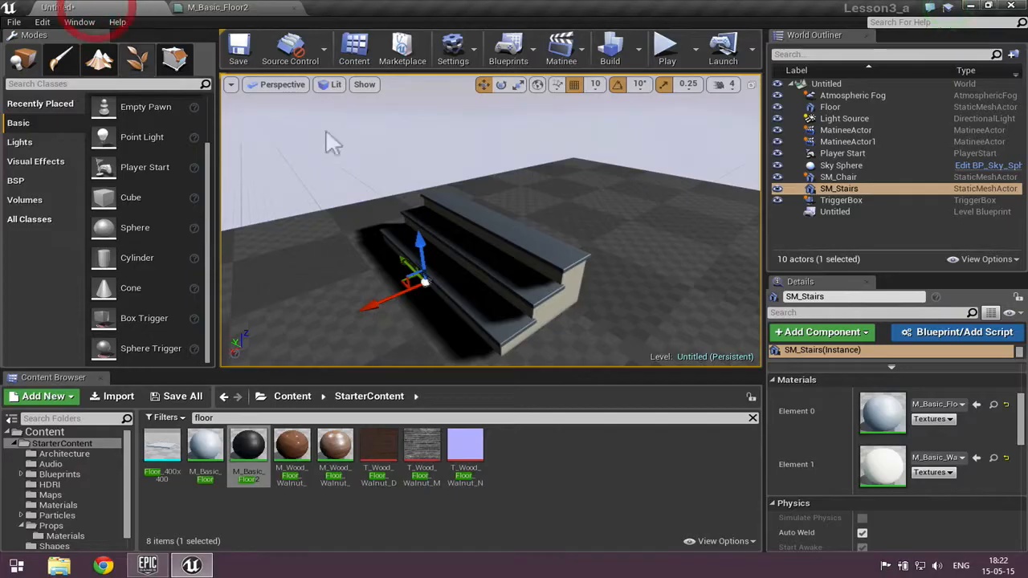
{"action": "left_click", "coordinate": [856, 141]}
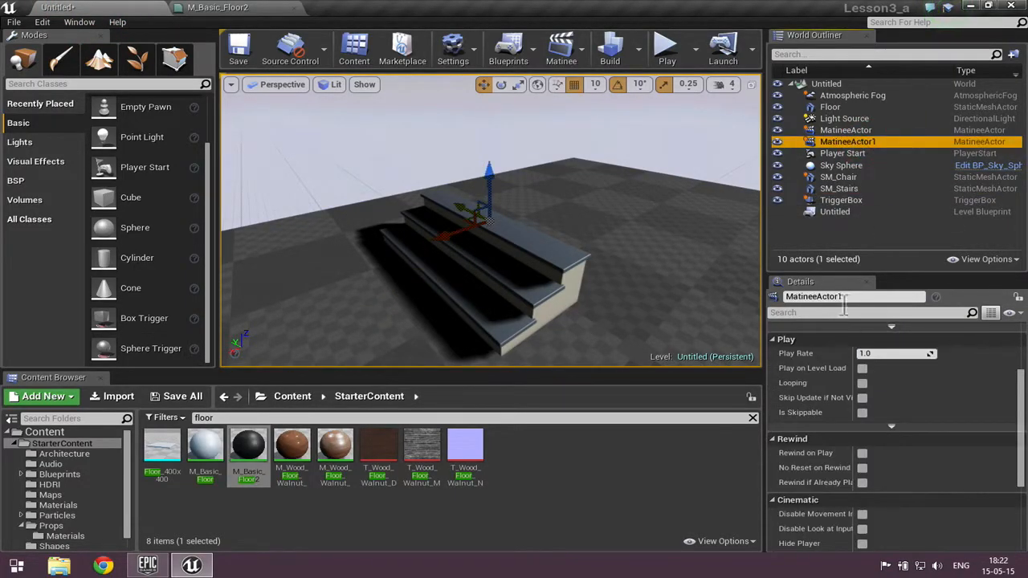
{"action": "left_click_drag", "start_coordinate": [1016, 383], "coordinate": [1017, 329]}
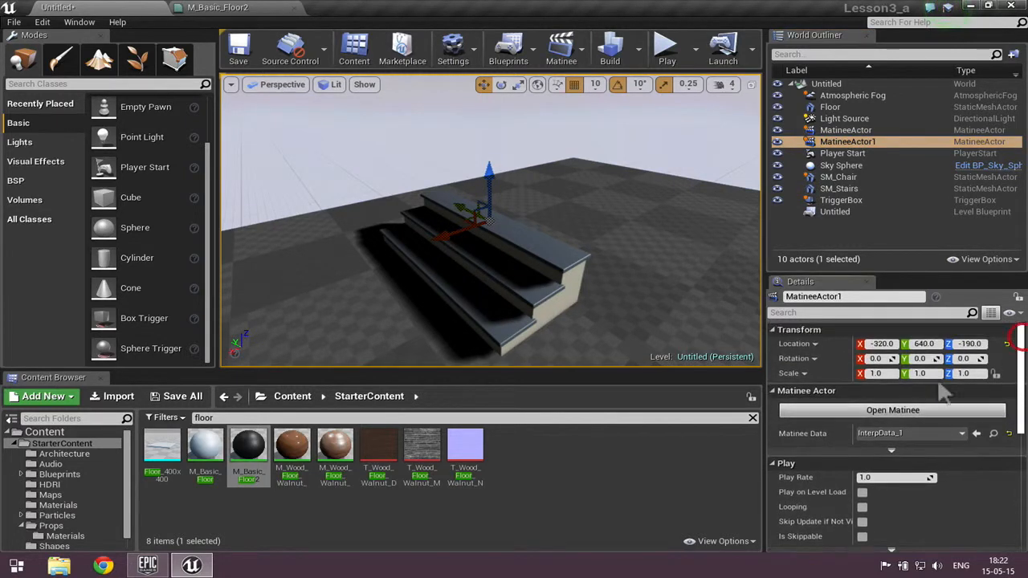
{"action": "left_click", "coordinate": [974, 415]}
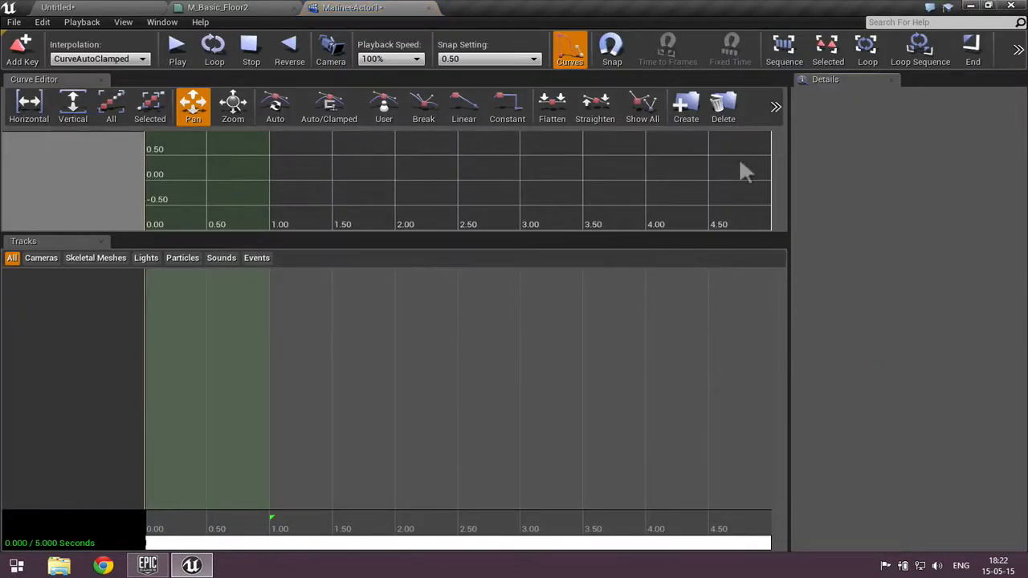
Step: Close the M_Basic_Floor2 editor and assign M_Basic_Floor2 to material Element 0 of SM_Stairs
{"action": "left_click", "coordinate": [233, 8]}
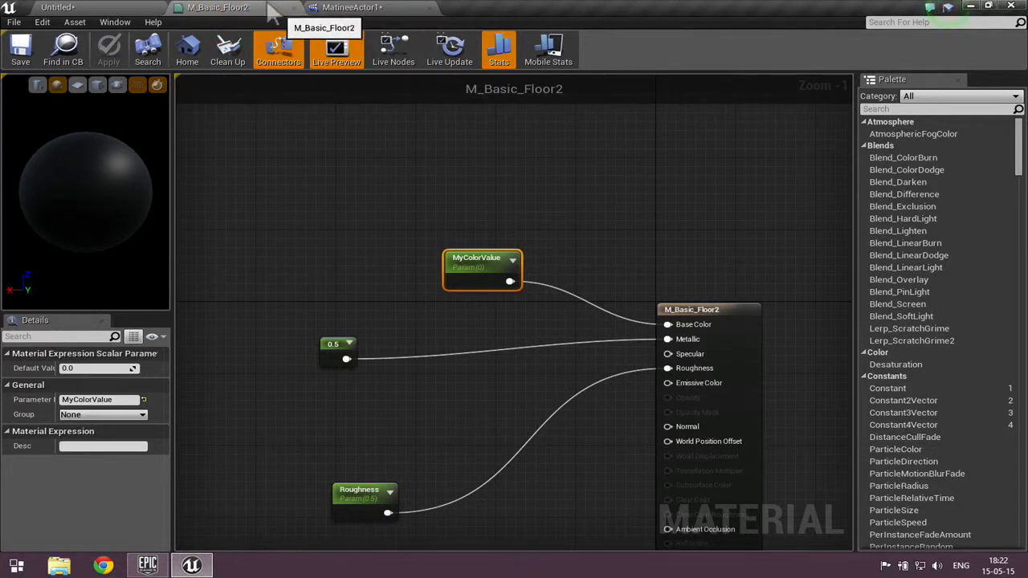
{"action": "left_click", "coordinate": [294, 8]}
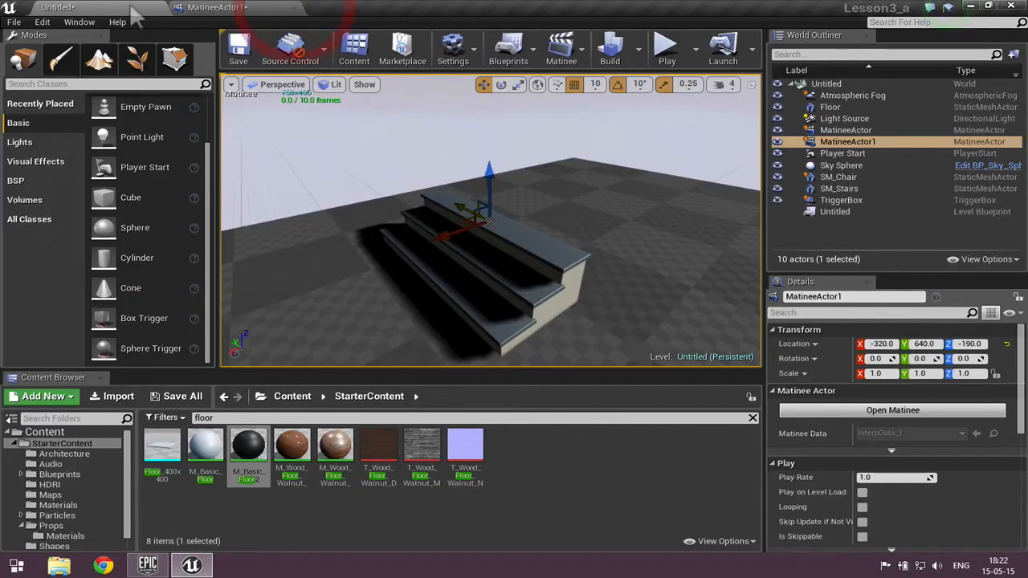
{"action": "left_click", "coordinate": [503, 280]}
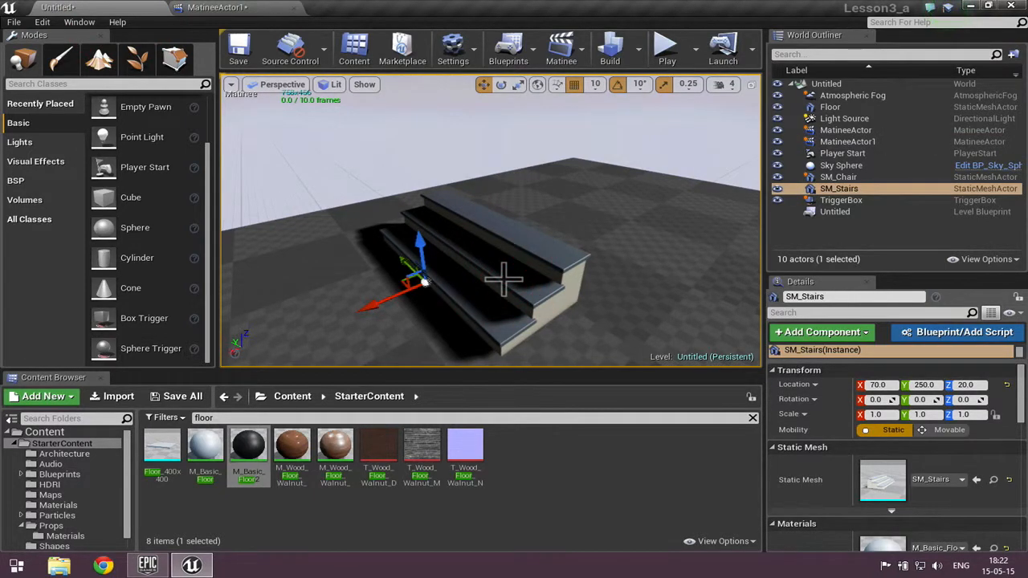
{"action": "left_click_drag", "start_coordinate": [1018, 394], "coordinate": [1016, 424]}
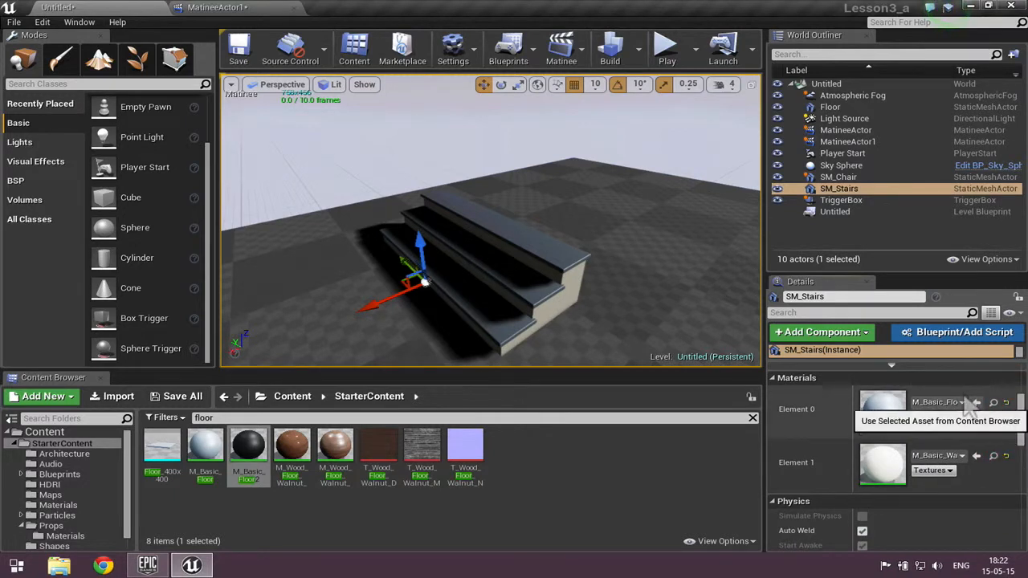
{"action": "left_click", "coordinate": [248, 451]}
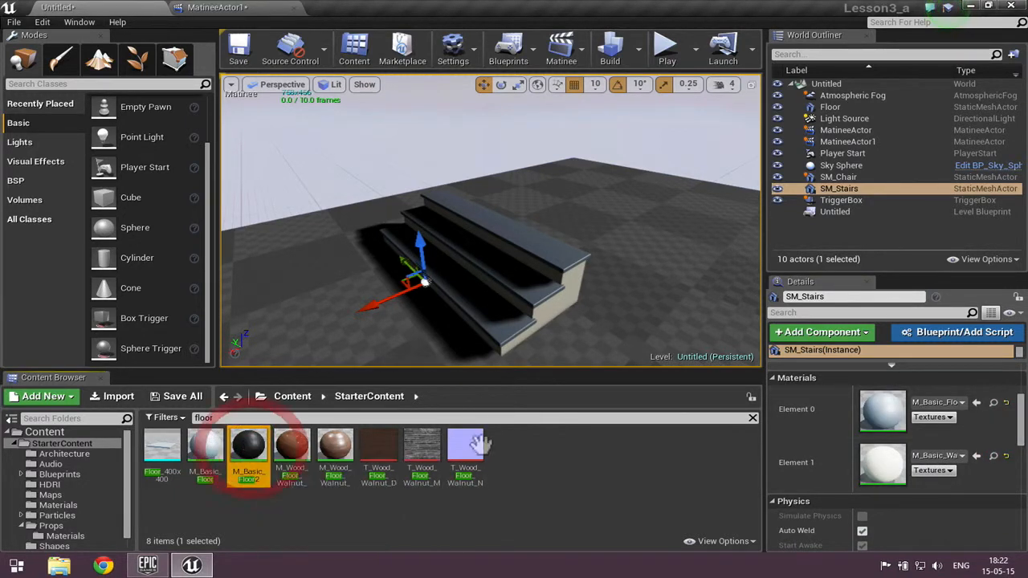
{"action": "left_click", "coordinate": [976, 402]}
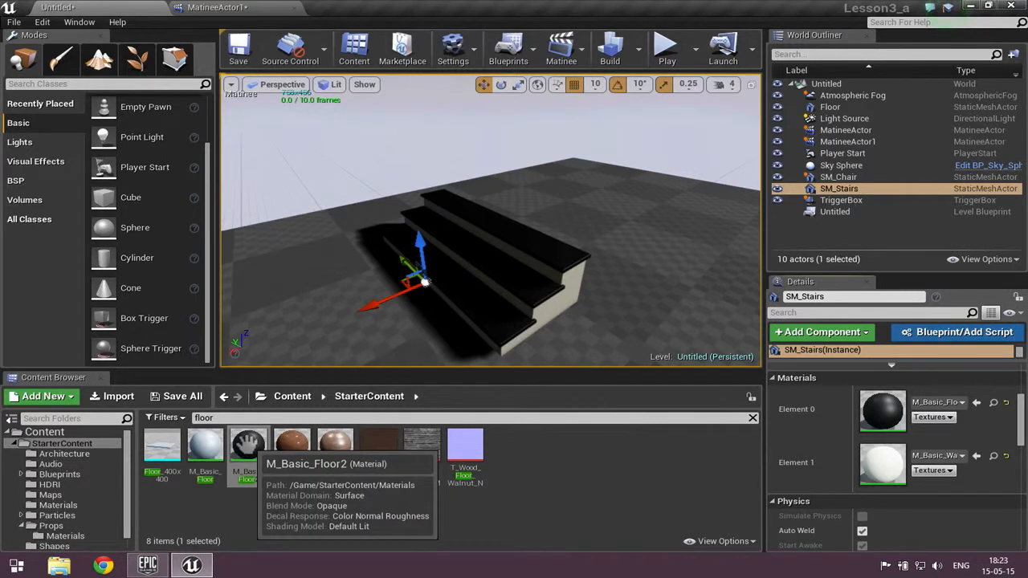
Step: Reopen M_Basic_Floor2 in the material editor and set the default value of MyColorValue to 1
{"action": "double_click", "coordinate": [248, 445]}
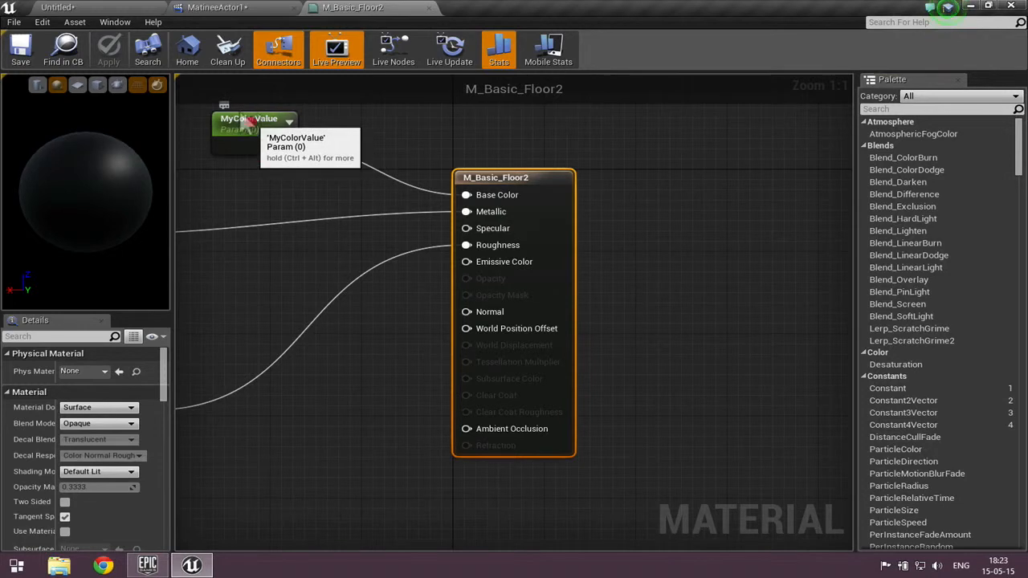
{"action": "left_click", "coordinate": [251, 131]}
{"action": "left_click", "coordinate": [75, 368]}
{"action": "type", "text": "1"}
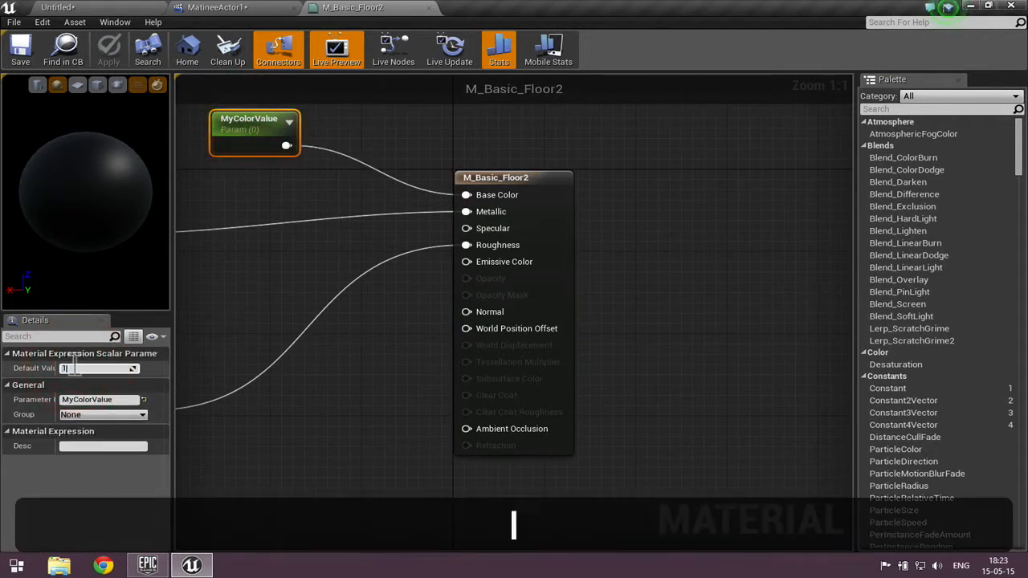
{"action": "key", "text": "Return"}
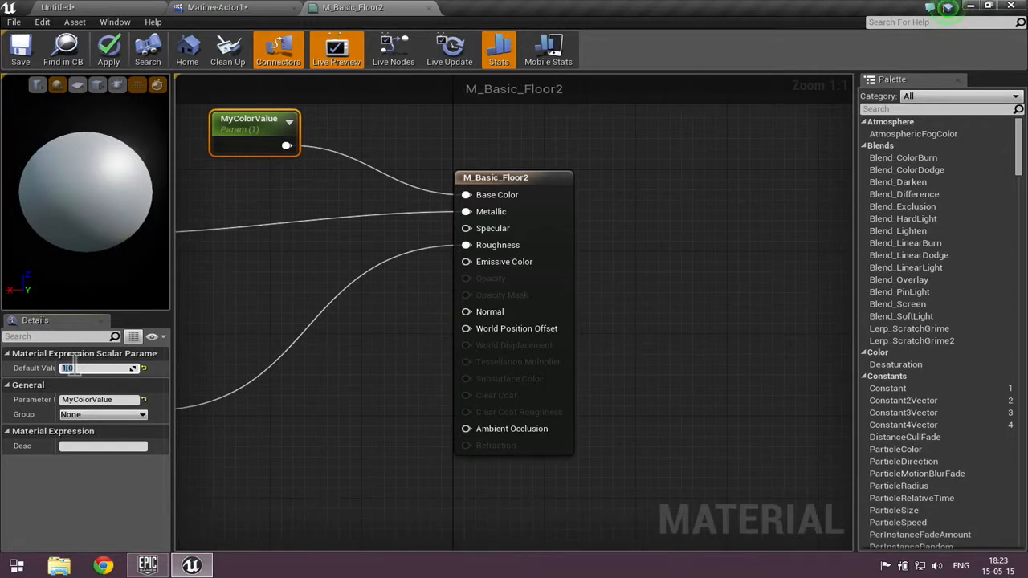
Step: Set the default value of MyColorValue to 0, apply the change and close the material editor
{"action": "left_click", "coordinate": [44, 366]}
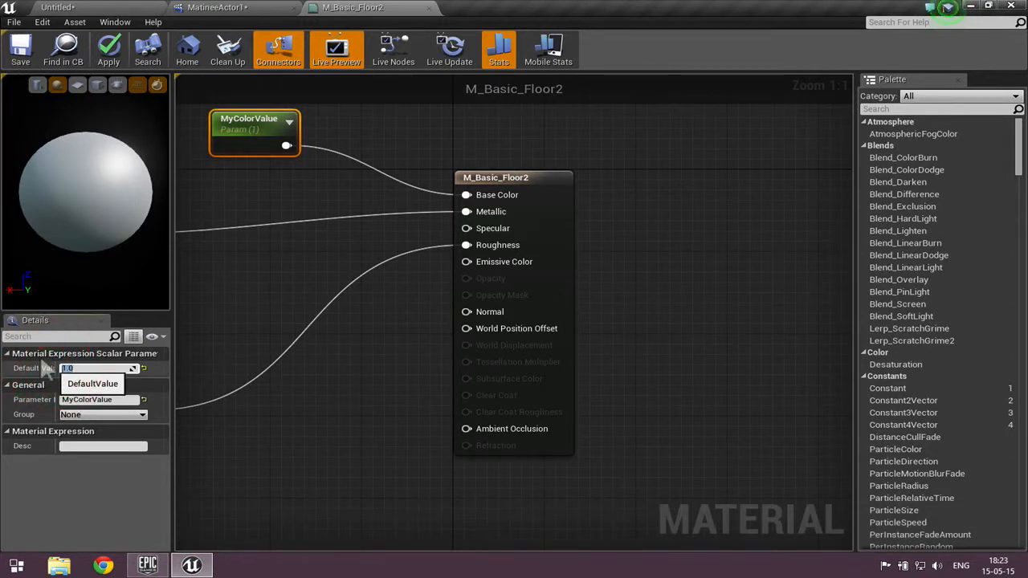
{"action": "type", "text": "0"}
{"action": "key", "text": "Return"}
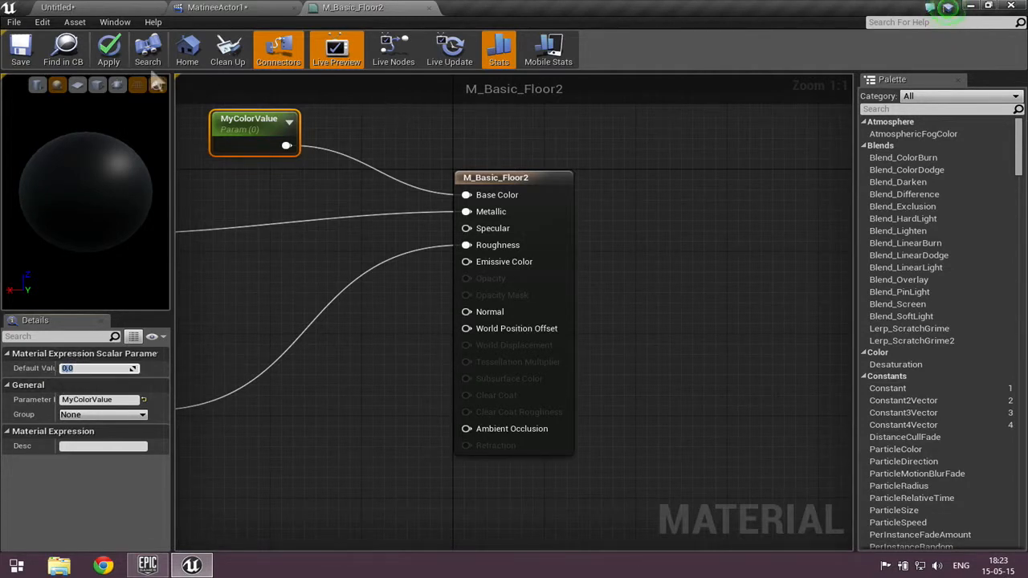
{"action": "left_click", "coordinate": [108, 49]}
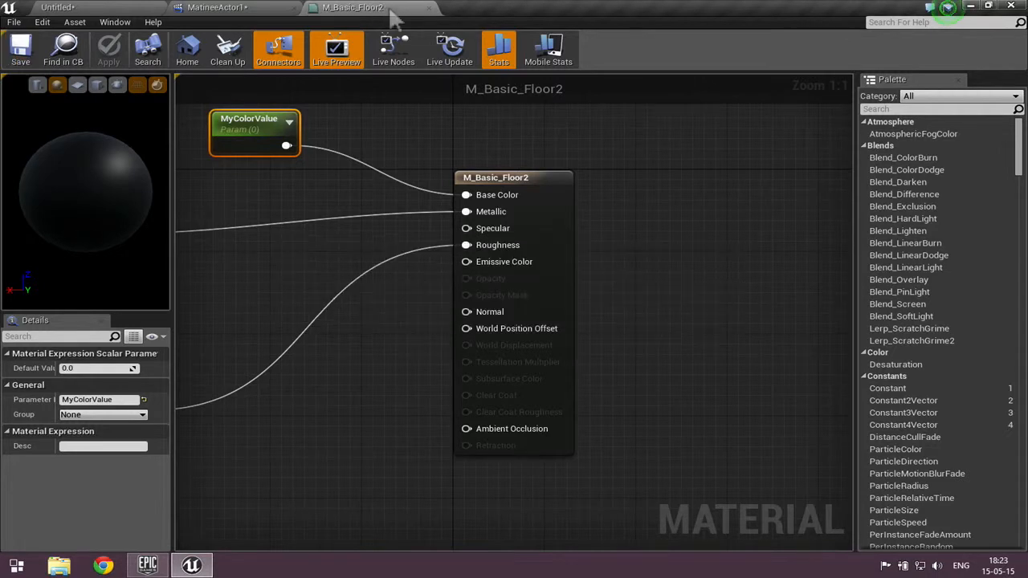
{"action": "left_click", "coordinate": [428, 7]}
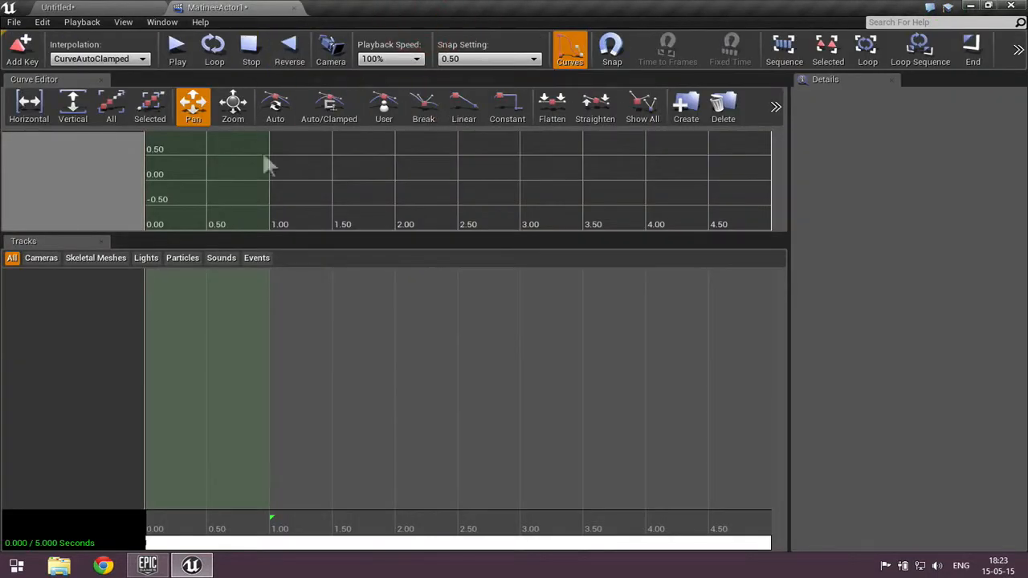
Step: Select SM_Stairs in the level and add a new group named Stairs for it in the MatineeActor1 editor
{"action": "left_click", "coordinate": [58, 7]}
{"action": "left_click", "coordinate": [482, 266]}
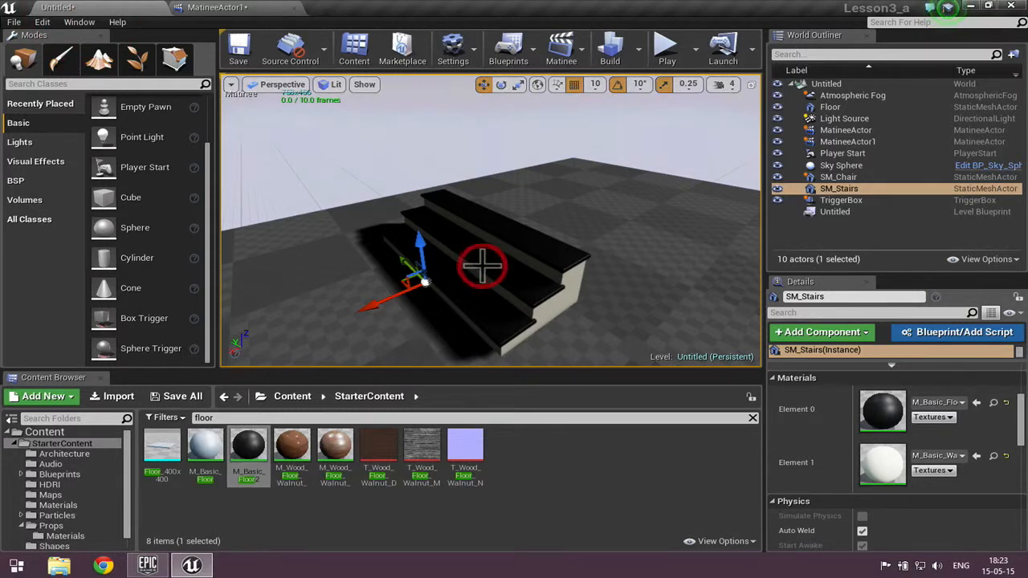
{"action": "left_click", "coordinate": [848, 188]}
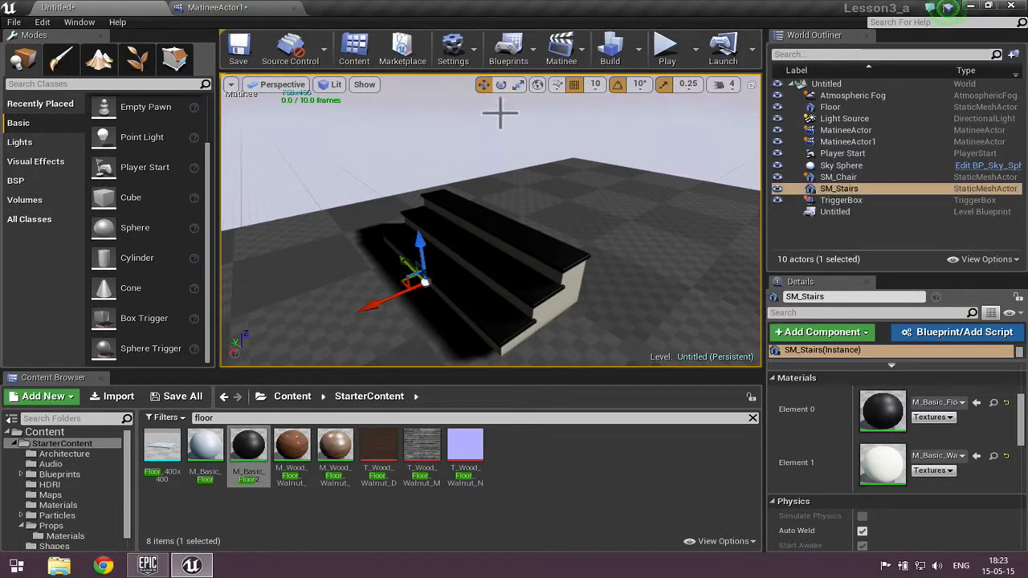
{"action": "left_click", "coordinate": [224, 8]}
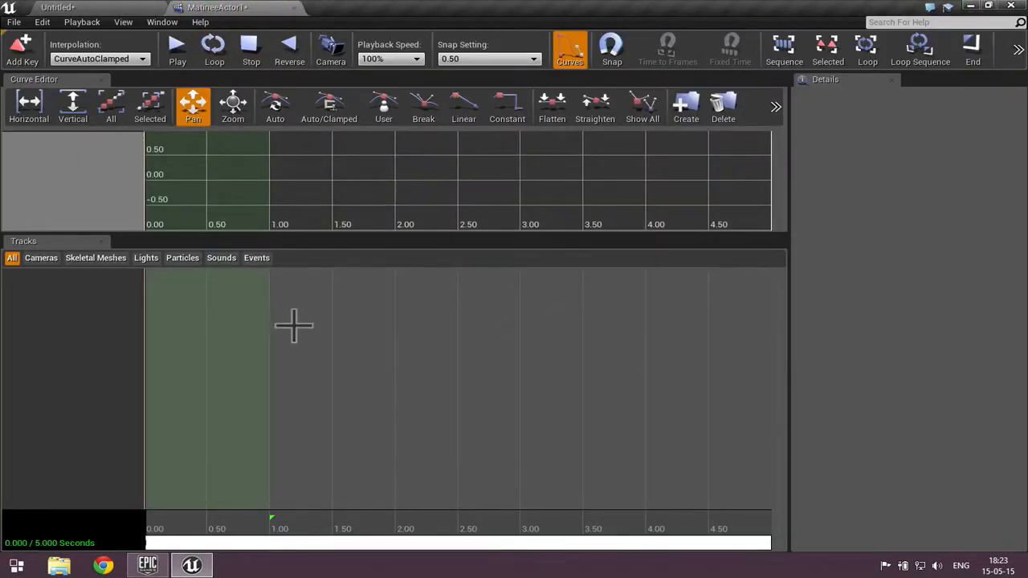
{"action": "right_click", "coordinate": [51, 319]}
{"action": "left_click", "coordinate": [115, 366]}
{"action": "type", "text": "Stairs"}
{"action": "key", "text": "Return"}
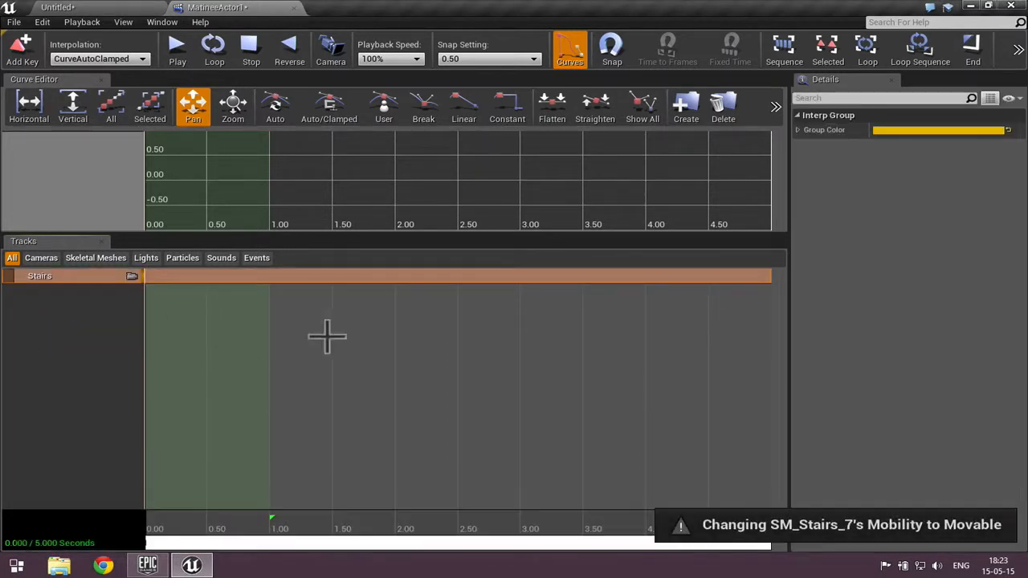
Step: Add a Float Material Parameter track to the Stairs group and add one element to its Target Materials
{"action": "right_click", "coordinate": [73, 276]}
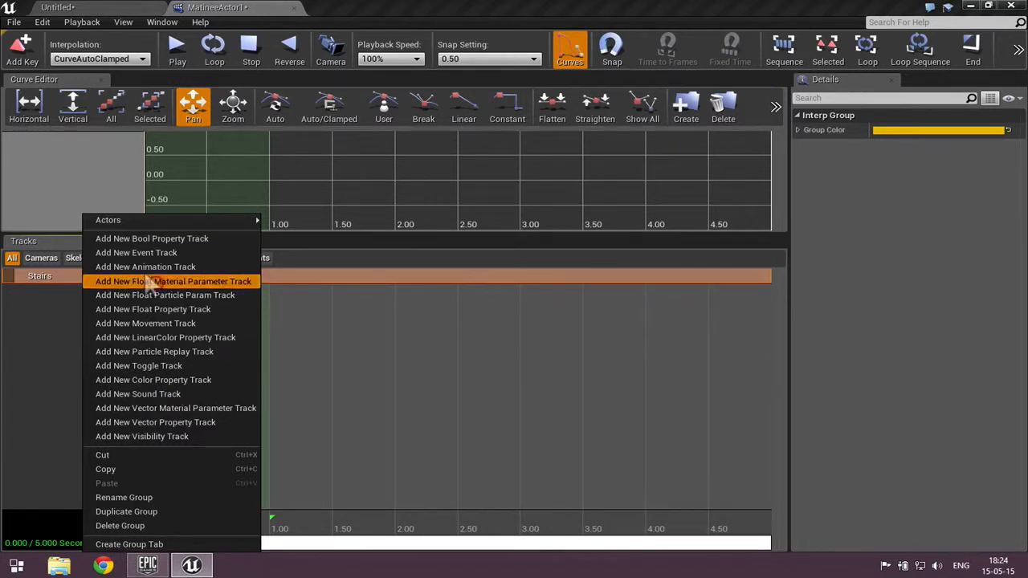
{"action": "left_click", "coordinate": [150, 282]}
{"action": "left_click", "coordinate": [81, 292]}
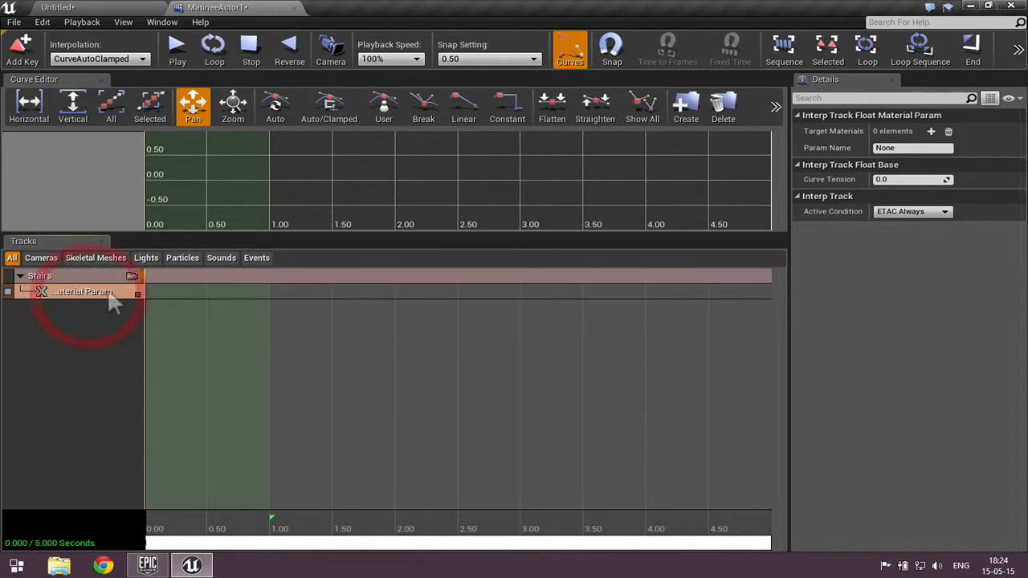
{"action": "left_click", "coordinate": [929, 131]}
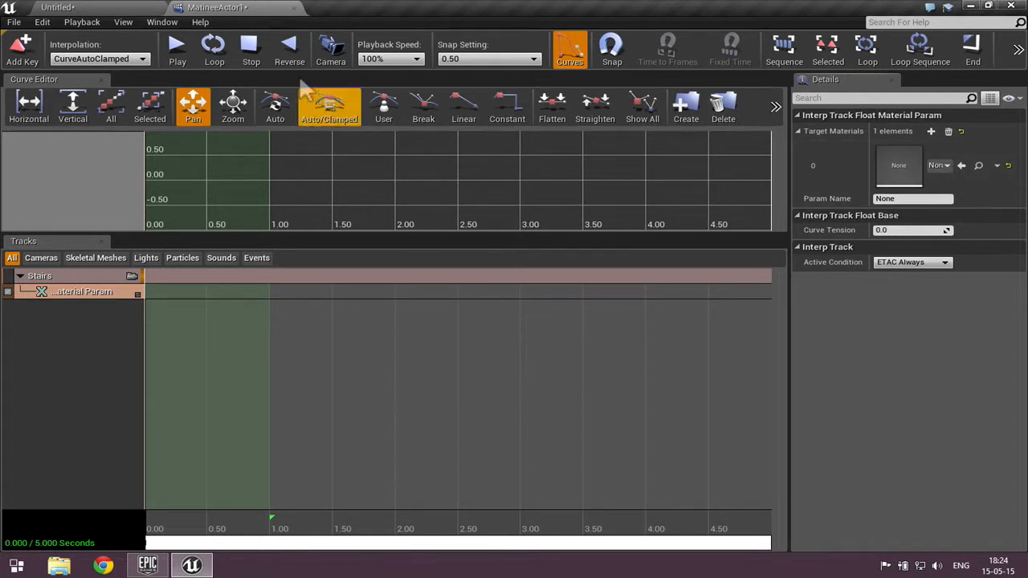
Step: Assign M_Basic_Floor2 as the Float Material Parameter track's target material and return to the level
{"action": "left_click", "coordinate": [60, 7]}
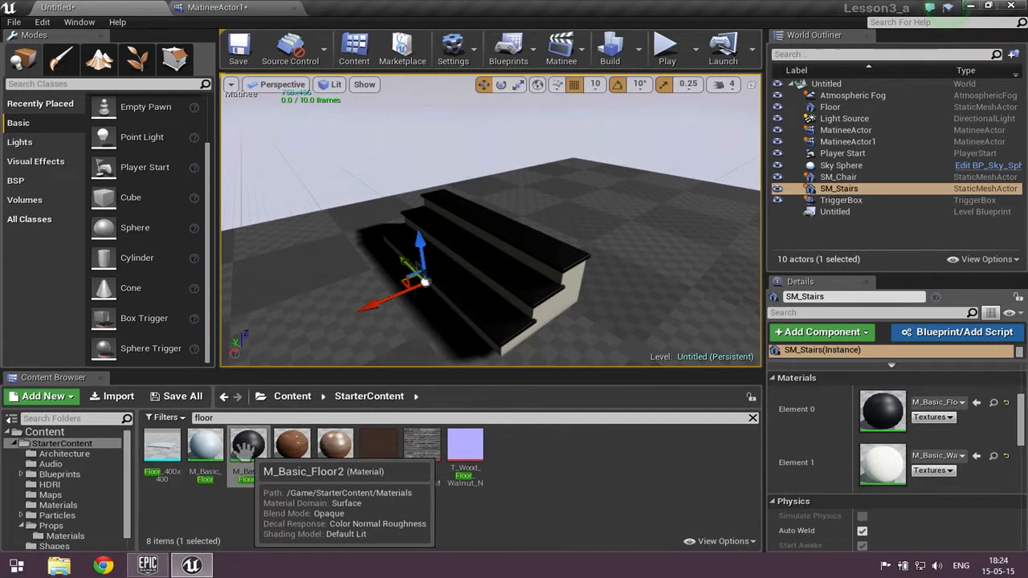
{"action": "left_click", "coordinate": [227, 10]}
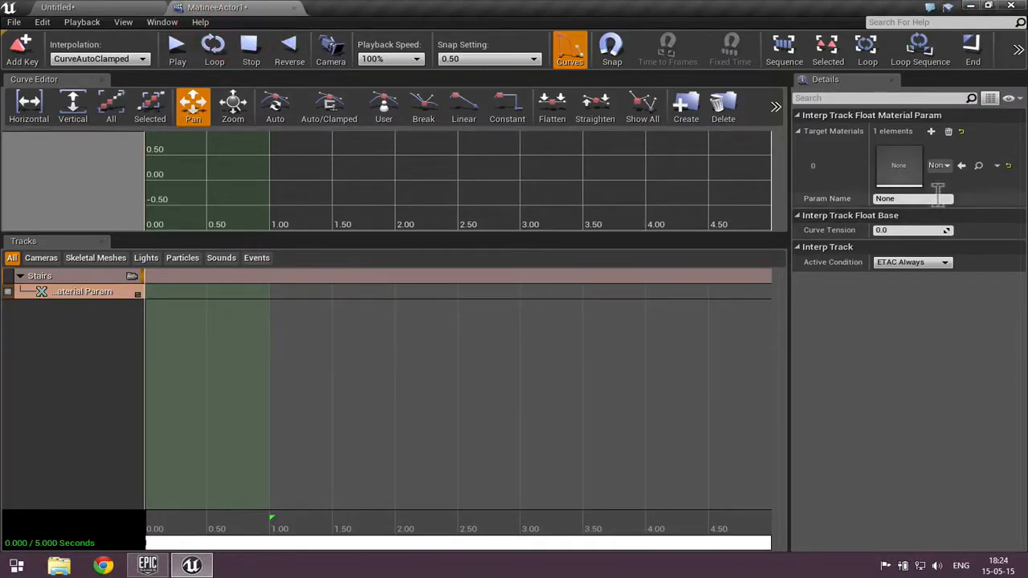
{"action": "left_click", "coordinate": [960, 165]}
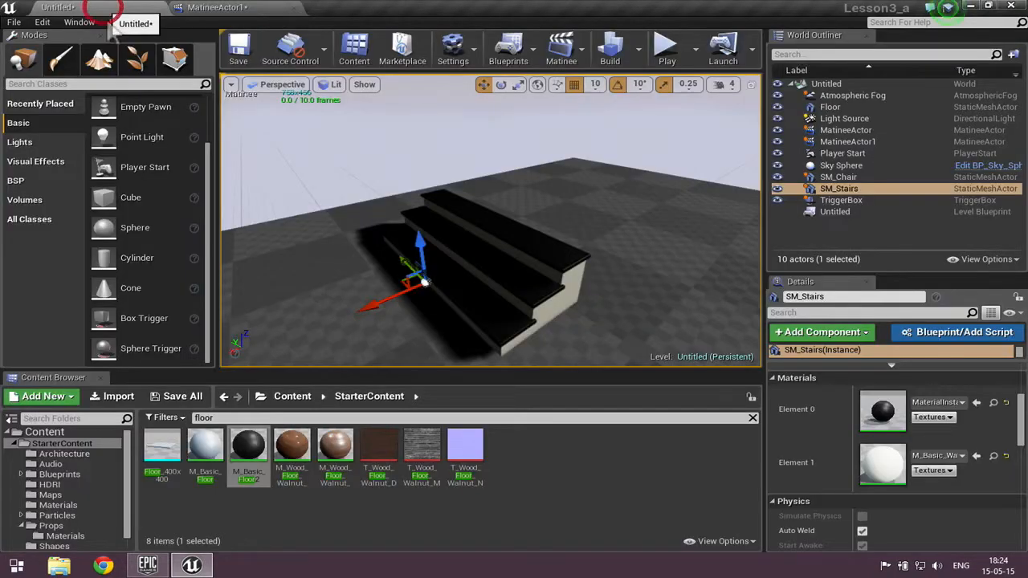
{"action": "left_click", "coordinate": [109, 8]}
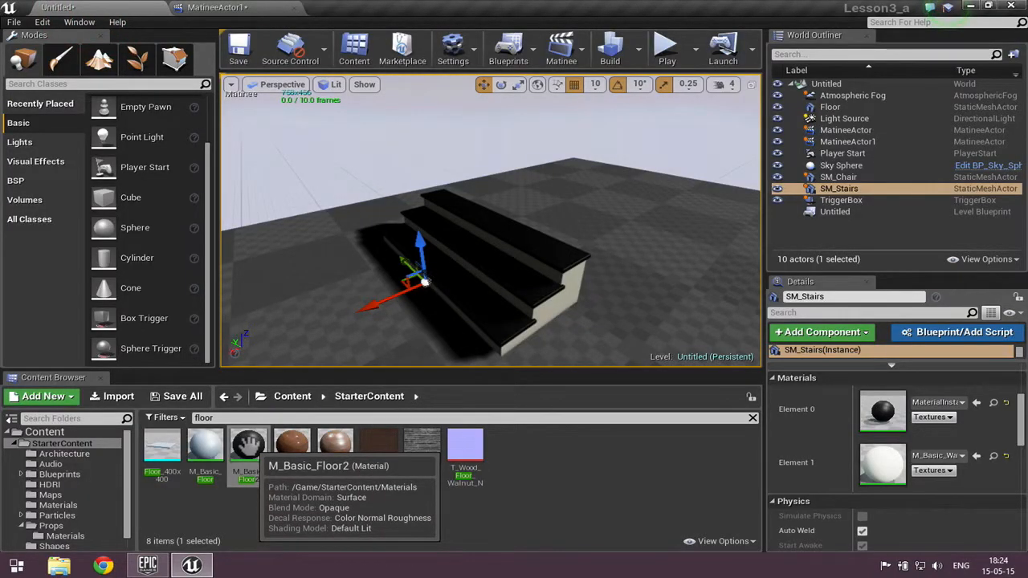
Step: Check the parameter name in the M_Basic_Floor2 material and set the Float Material Parameter track's Param Name to MyColorValue
{"action": "double_click", "coordinate": [248, 444]}
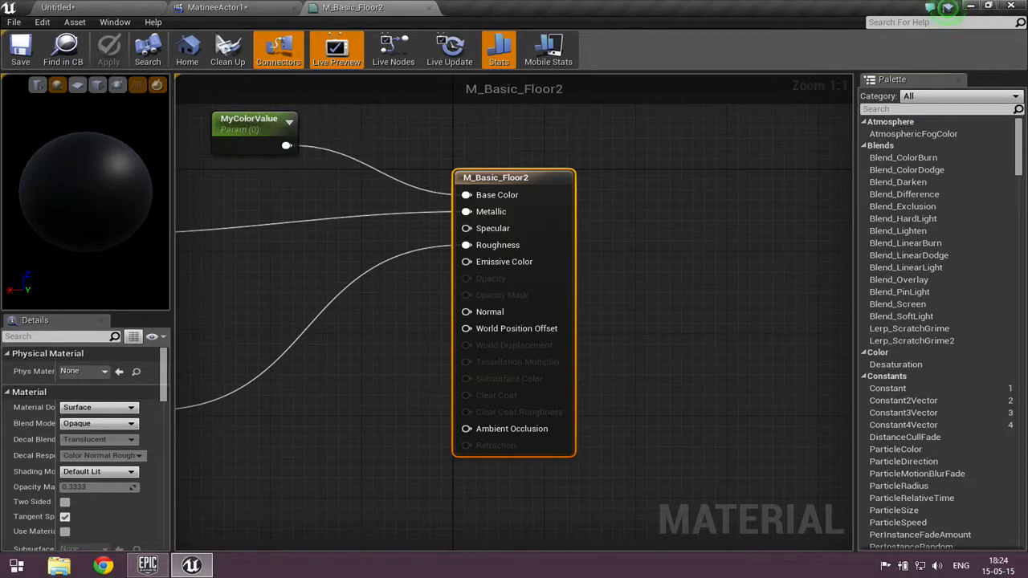
{"action": "left_click", "coordinate": [231, 8]}
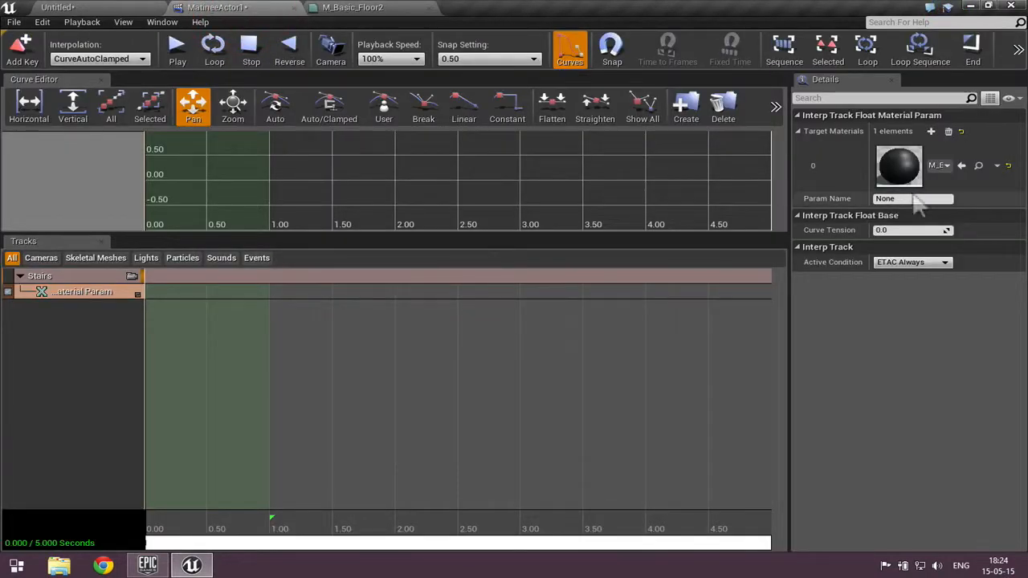
{"action": "left_click", "coordinate": [871, 198]}
{"action": "type", "text": "M"}
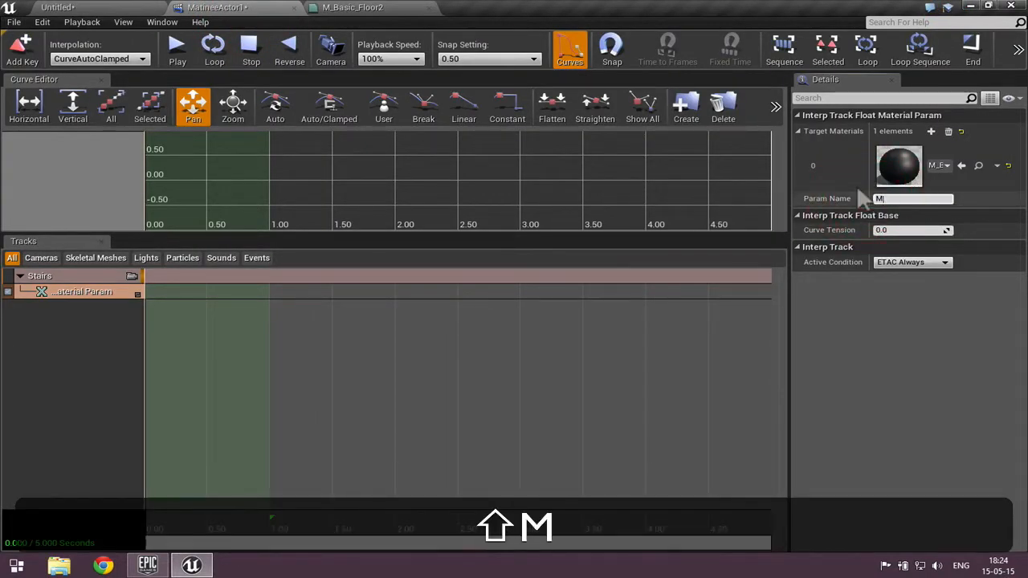
{"action": "type", "text": "yColorValue"}
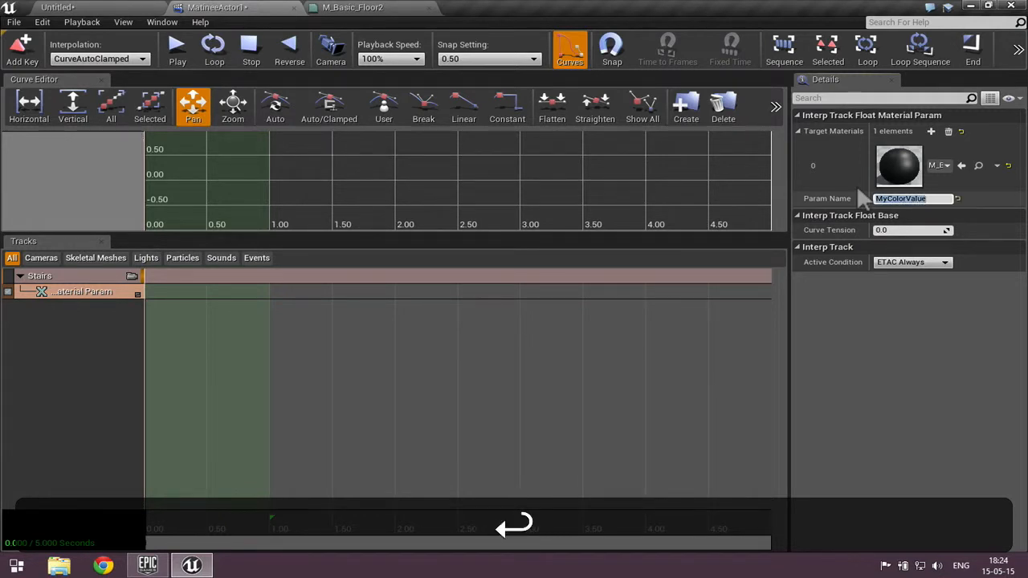
{"action": "left_click", "coordinate": [939, 196]}
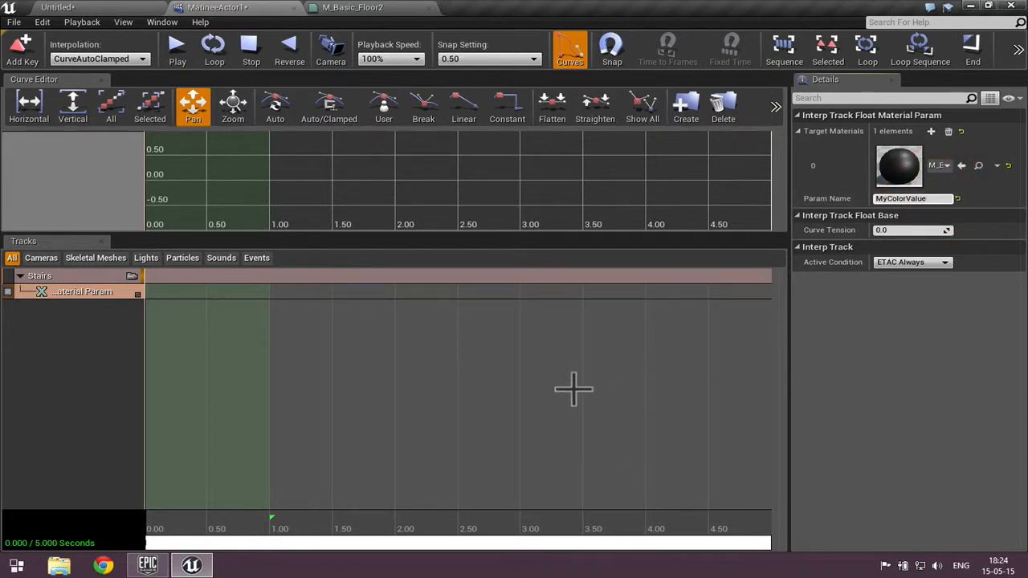
Step: Add three keys to the Stairs group's Float Material Parameter track, at 0, about 2 and about 1 seconds
{"action": "left_click", "coordinate": [103, 291]}
{"action": "scroll", "coordinate": [348, 448], "scroll_direction": "down", "scroll_amount": 5}
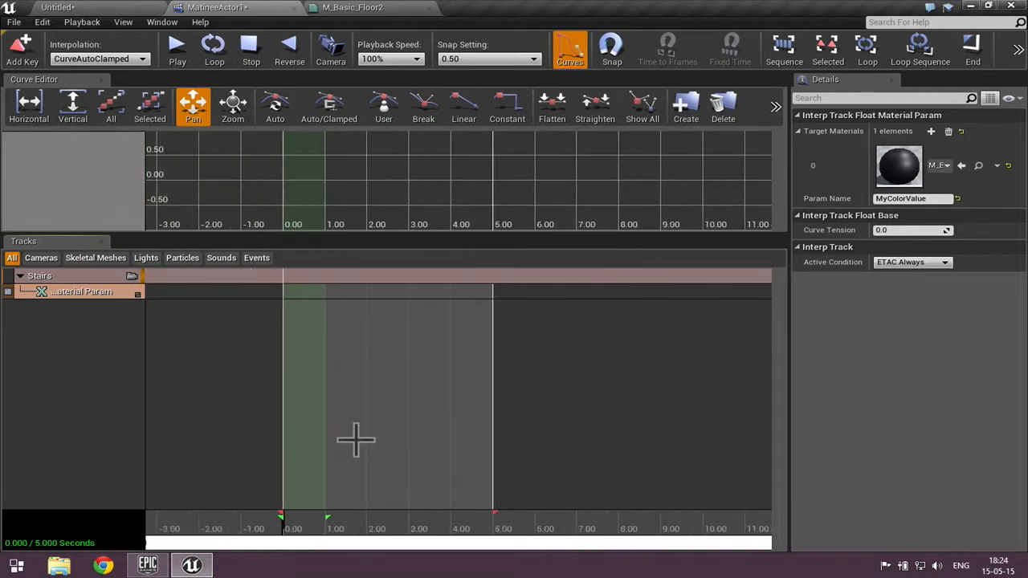
{"action": "scroll", "coordinate": [339, 437], "scroll_direction": "up", "scroll_amount": 3}
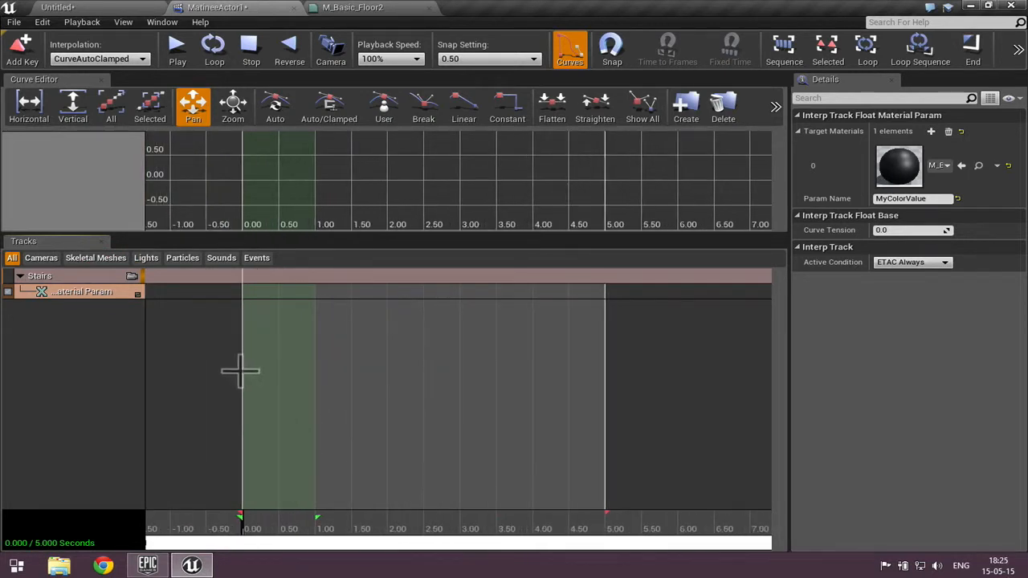
{"action": "left_click", "coordinate": [242, 370]}
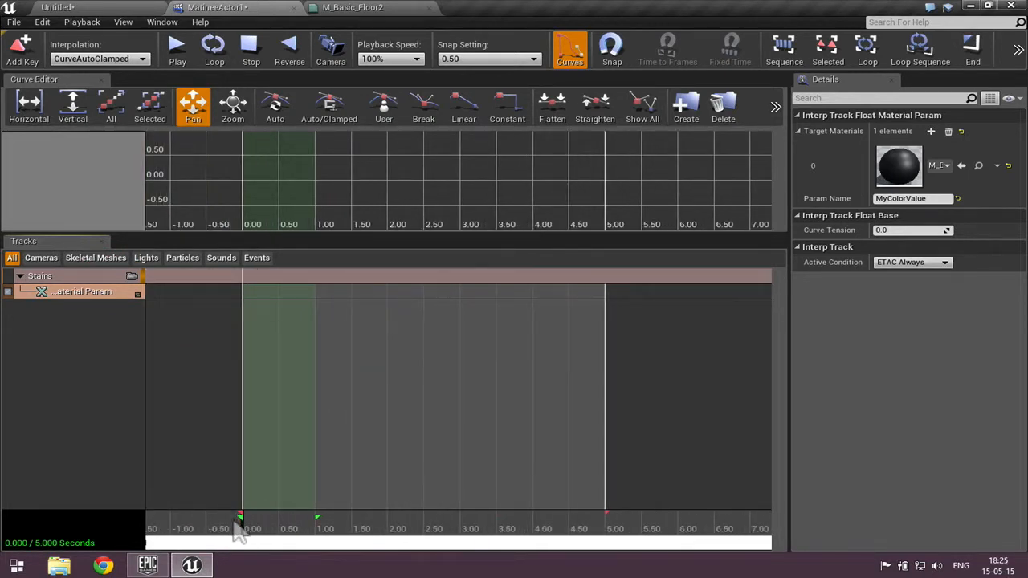
{"action": "mouse_move", "coordinate": [238, 532]}
{"action": "left_mouse_down"}
{"action": "mouse_move", "coordinate": [278, 531]}
{"action": "mouse_move", "coordinate": [238, 530]}
{"action": "left_mouse_up"}
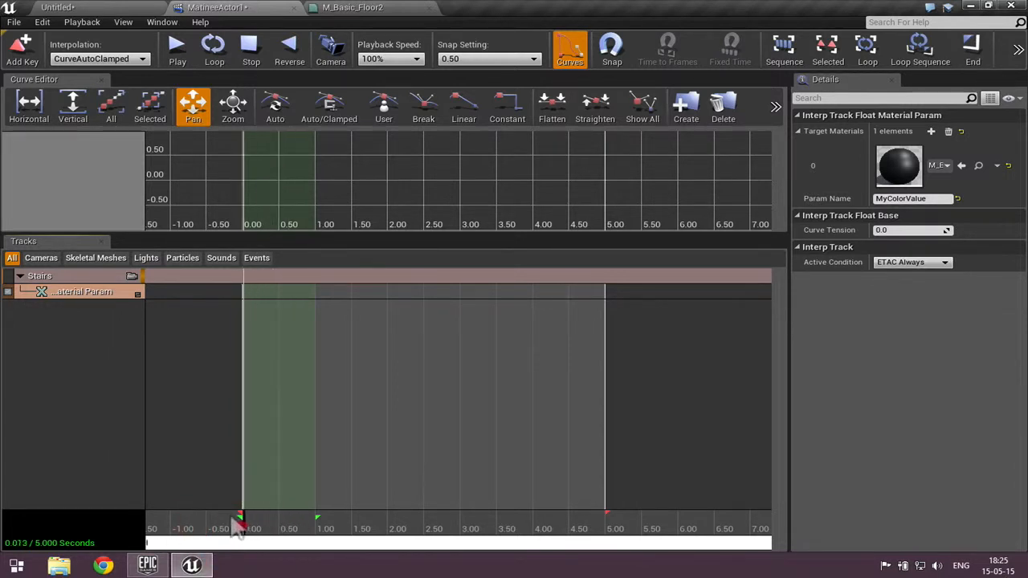
{"action": "left_click", "coordinate": [237, 530]}
{"action": "key", "text": "Return"}
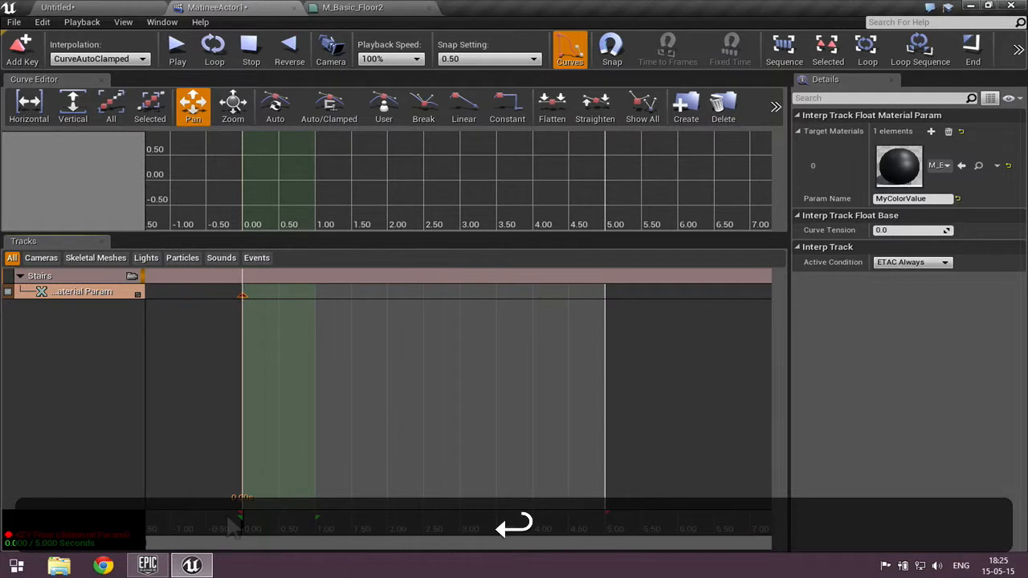
{"action": "left_click_drag", "start_coordinate": [240, 530], "coordinate": [381, 520]}
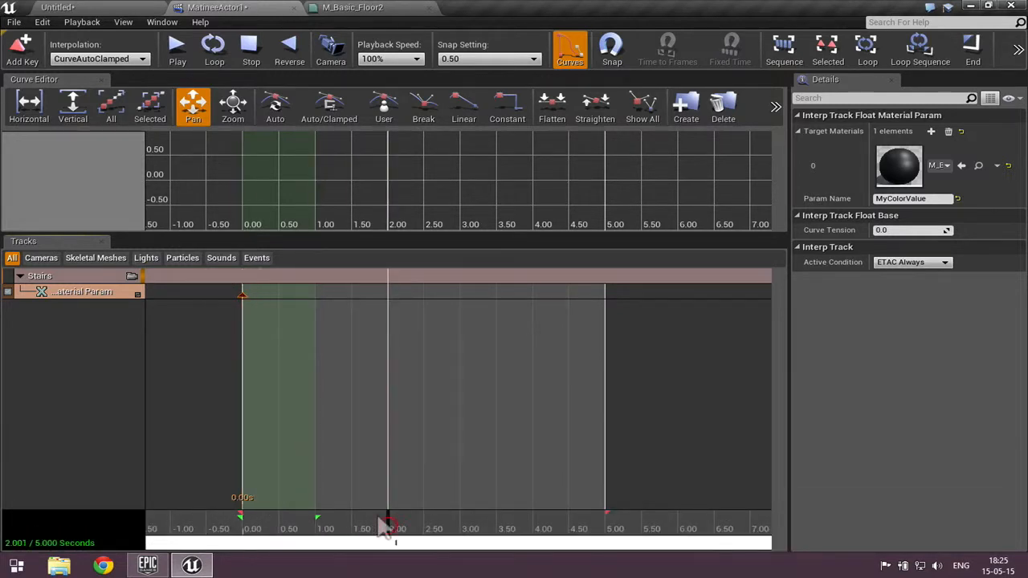
{"action": "key", "text": "Return"}
{"action": "left_click_drag", "start_coordinate": [381, 530], "coordinate": [314, 526]}
{"action": "key", "text": "Return"}
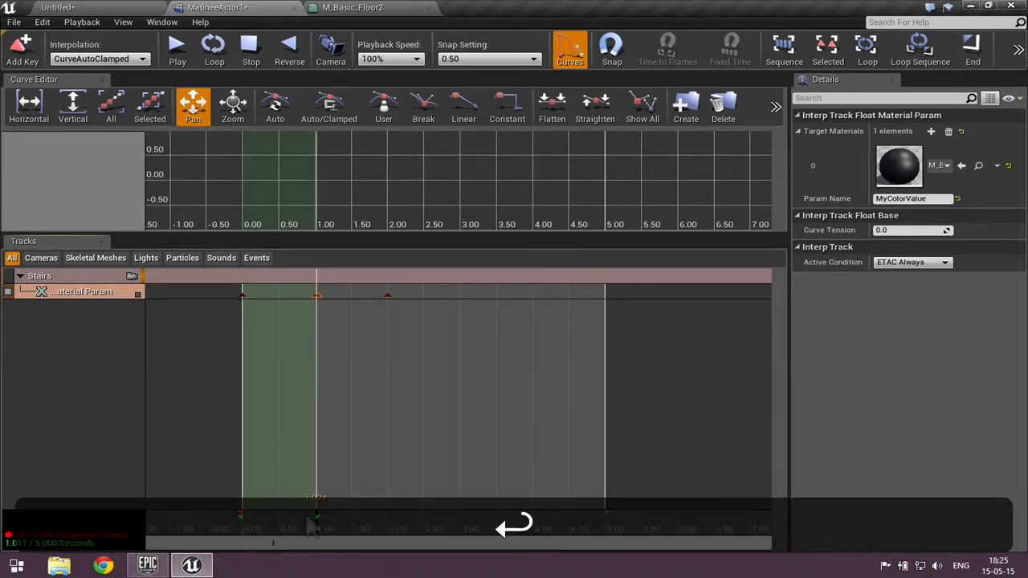
Step: Shorten the Matinee sequence so that it ends at the last key, at about 2.03 seconds
{"action": "left_click", "coordinate": [241, 296]}
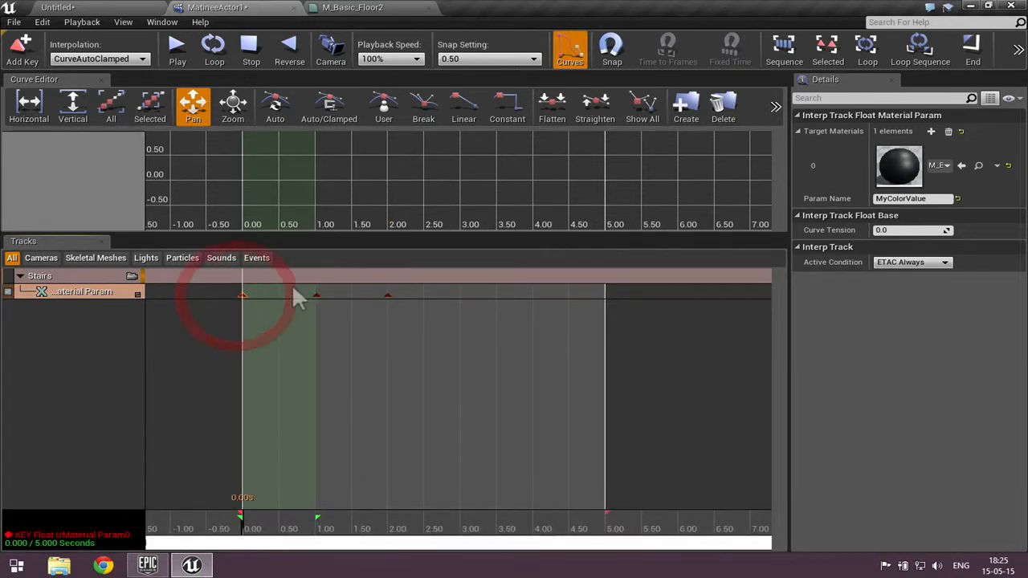
{"action": "left_click", "coordinate": [316, 294]}
{"action": "left_click", "coordinate": [388, 294], "text": "ctrl"}
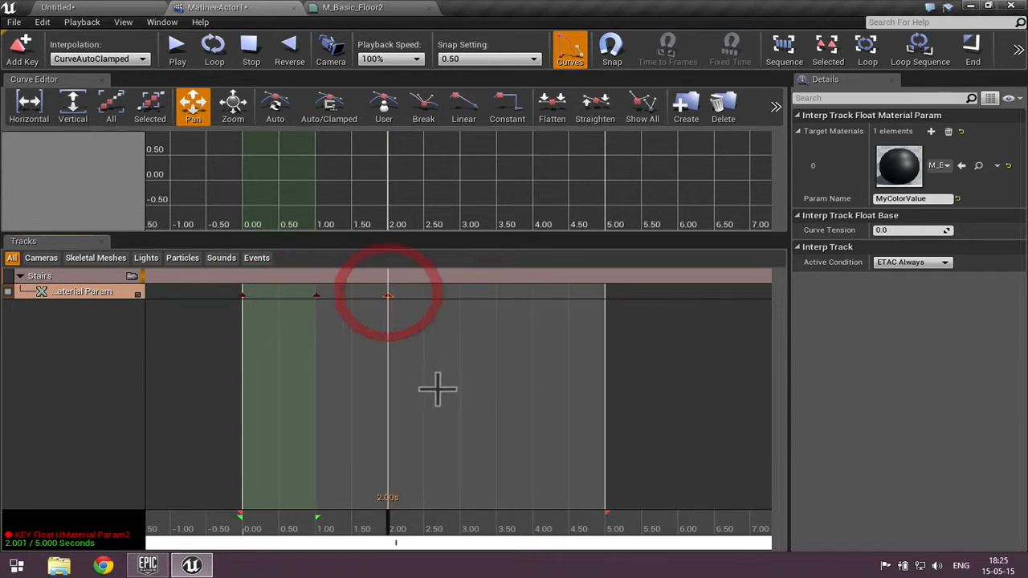
{"action": "mouse_move", "coordinate": [606, 512]}
{"action": "left_mouse_down"}
{"action": "mouse_move", "coordinate": [616, 514]}
{"action": "mouse_move", "coordinate": [388, 519]}
{"action": "mouse_move", "coordinate": [590, 505]}
{"action": "mouse_move", "coordinate": [535, 521]}
{"action": "mouse_move", "coordinate": [388, 522]}
{"action": "left_mouse_up"}
{"action": "left_click", "coordinate": [607, 514]}
{"action": "left_click", "coordinate": [434, 516]}
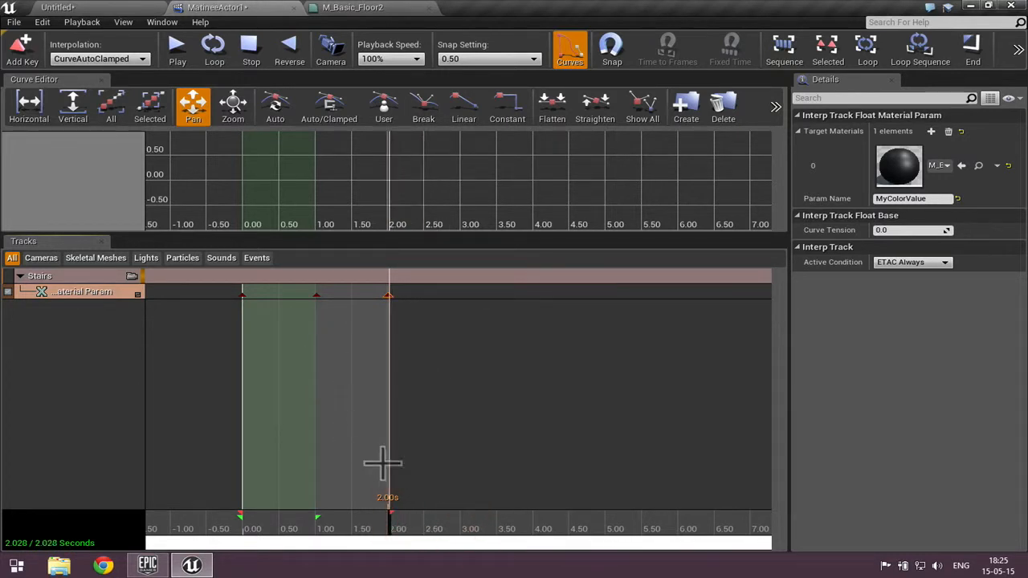
{"action": "scroll", "coordinate": [307, 329], "scroll_direction": "up", "scroll_amount": 3}
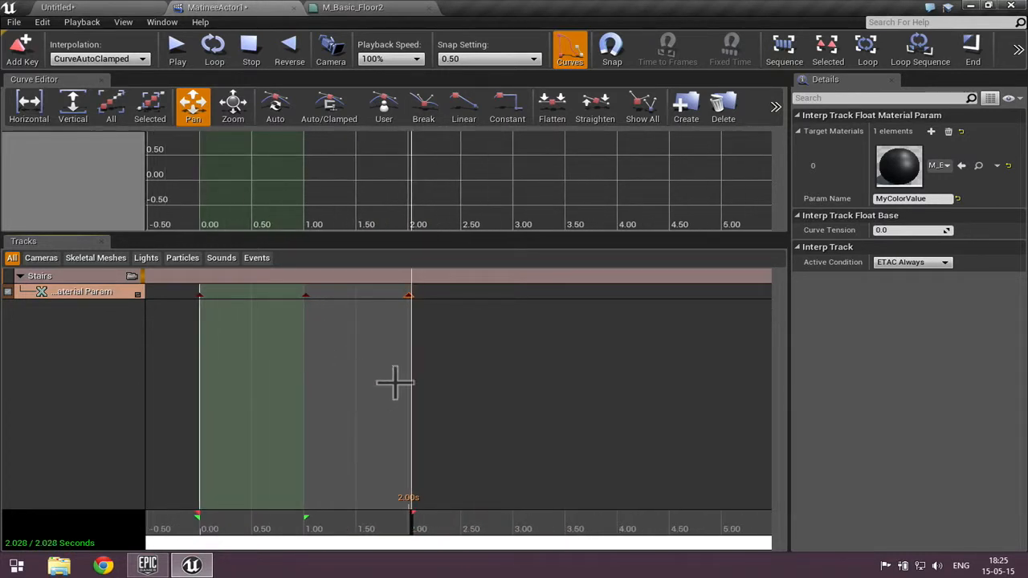
{"action": "scroll", "coordinate": [448, 379], "scroll_direction": "down", "scroll_amount": 2}
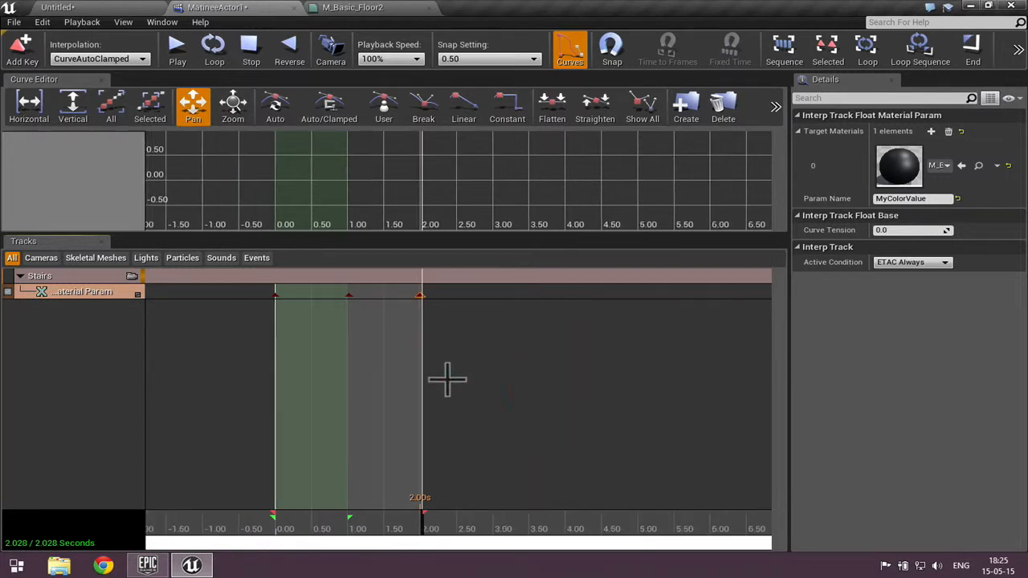
Step: Show the Float Material Parameter track's curve in the Curve Editor
{"action": "left_click", "coordinate": [88, 275]}
{"action": "left_click", "coordinate": [90, 293]}
{"action": "left_click", "coordinate": [136, 294]}
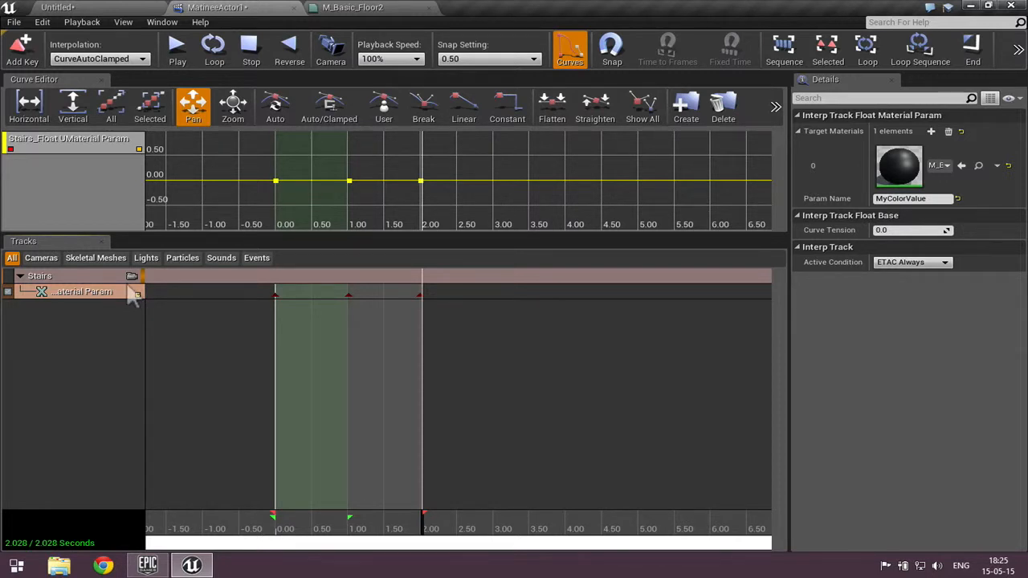
Step: Examine the track's first and middle keys alongside their points on the curve
{"action": "left_click", "coordinate": [349, 296]}
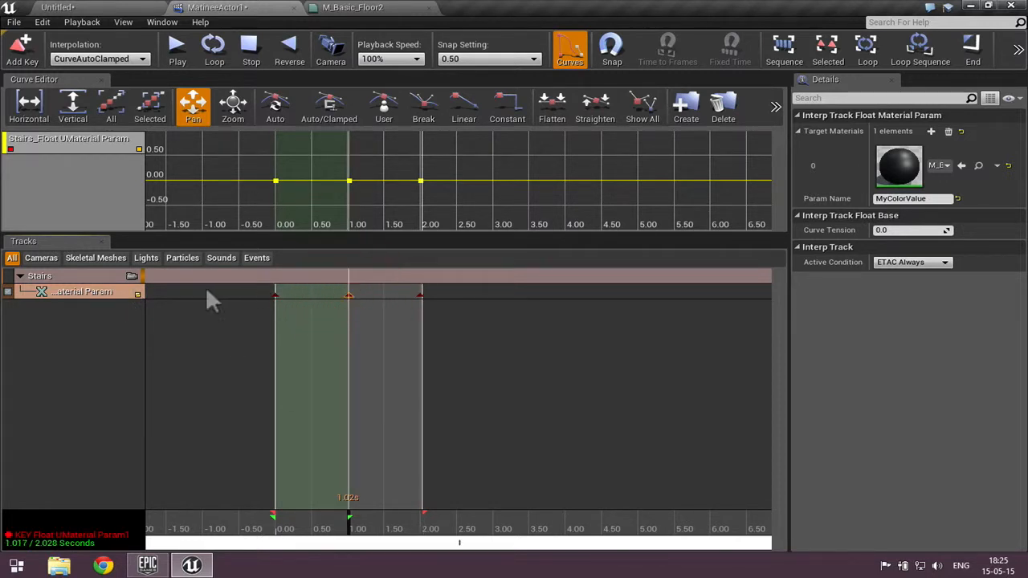
{"action": "left_click", "coordinate": [276, 296]}
{"action": "left_click", "coordinate": [275, 295]}
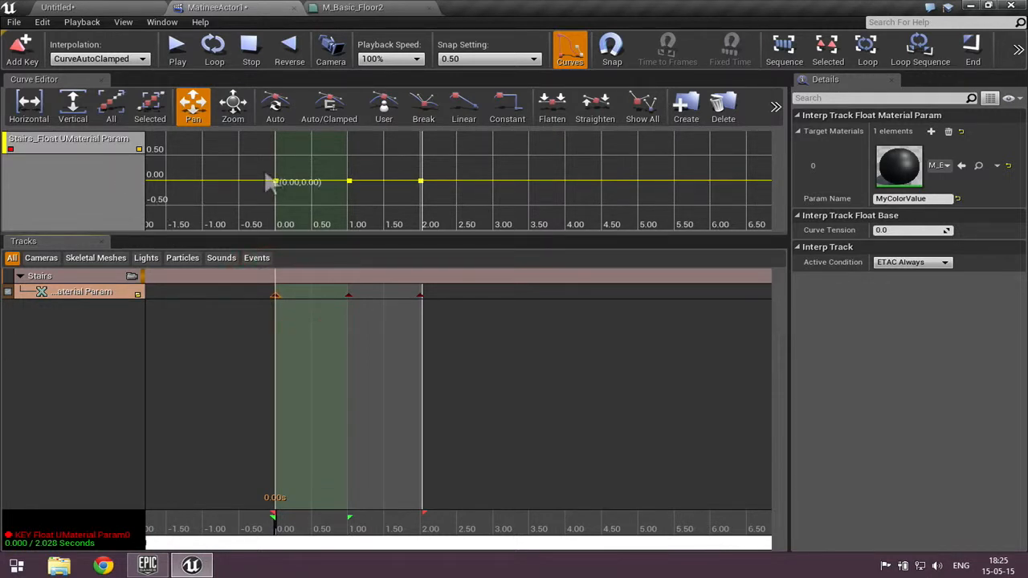
{"action": "left_click", "coordinate": [276, 295]}
{"action": "left_click", "coordinate": [48, 277]}
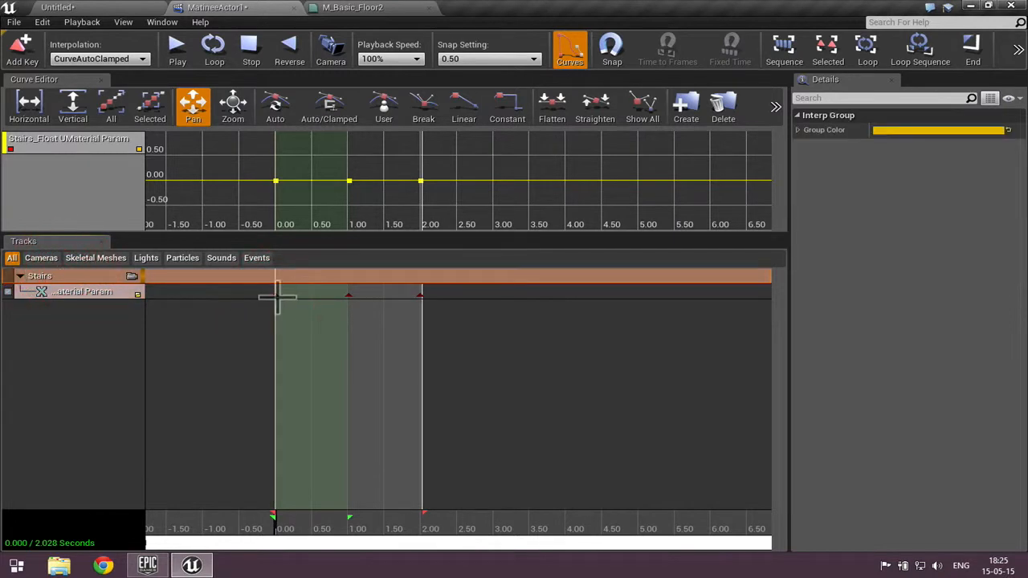
{"action": "left_click", "coordinate": [277, 296]}
{"action": "left_click_drag", "start_coordinate": [275, 295], "coordinate": [347, 294]}
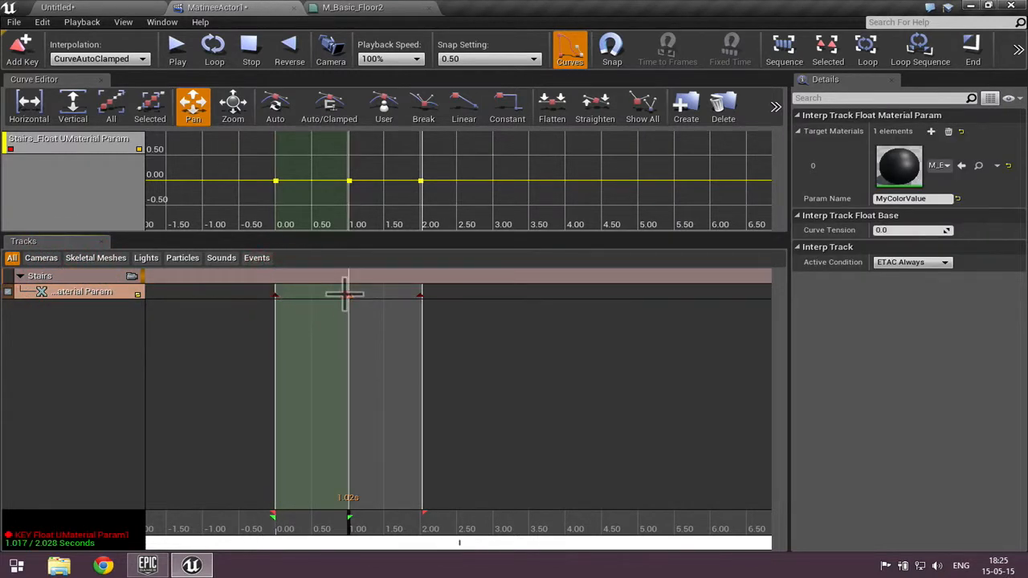
{"action": "left_click", "coordinate": [349, 294]}
{"action": "left_click", "coordinate": [275, 295]}
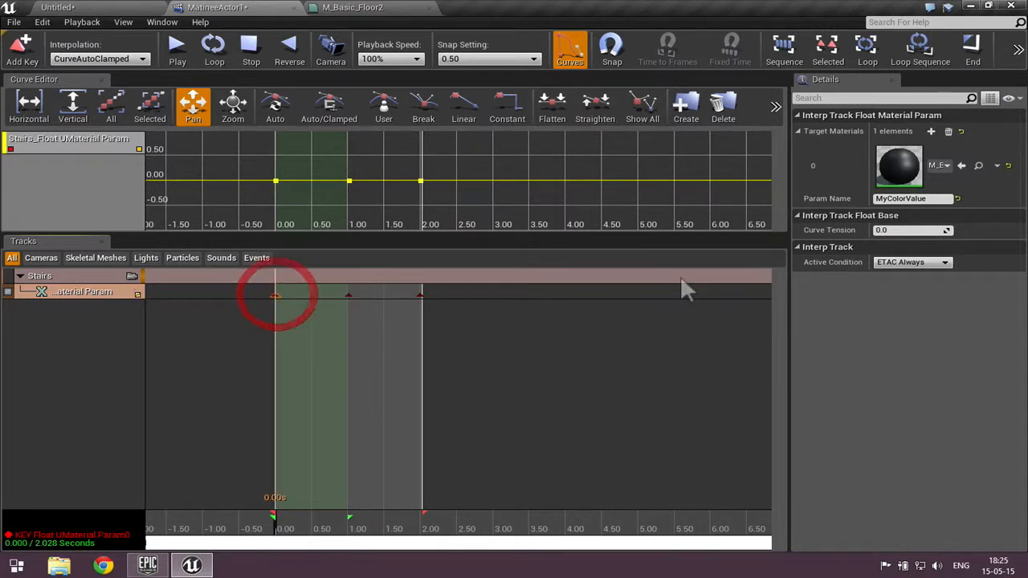
Step: Close the M_Basic_Floor2 material editor and go through the track's last, middle and first keys
{"action": "left_click", "coordinate": [356, 8]}
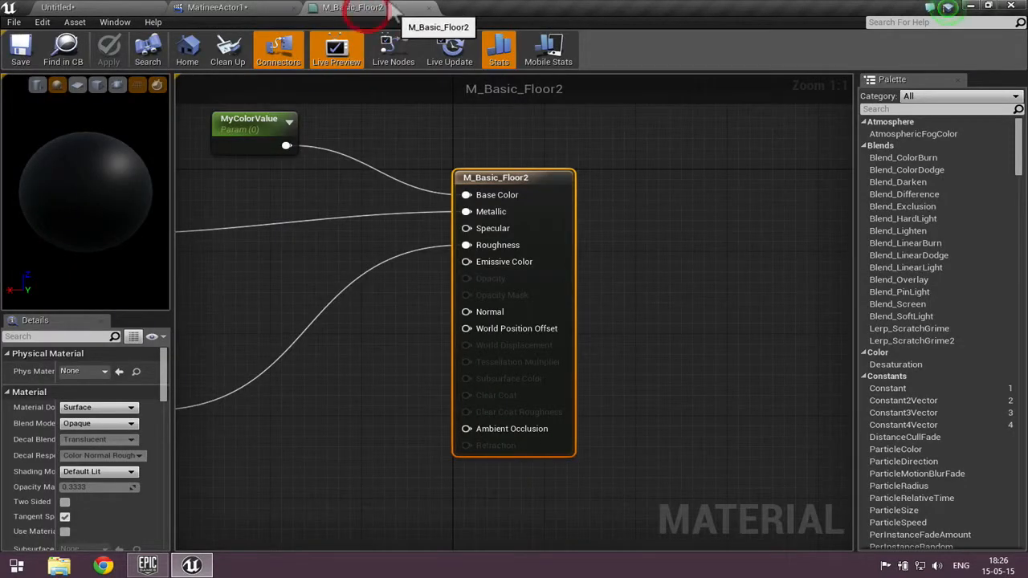
{"action": "left_click", "coordinate": [426, 8]}
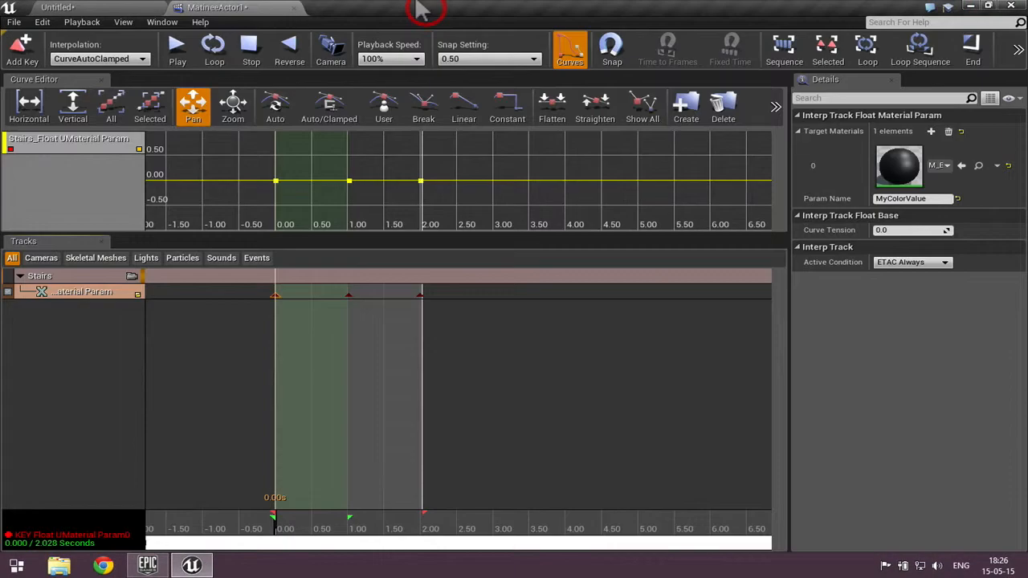
{"action": "left_click", "coordinate": [419, 297]}
{"action": "left_click", "coordinate": [420, 296]}
{"action": "left_click", "coordinate": [349, 296]}
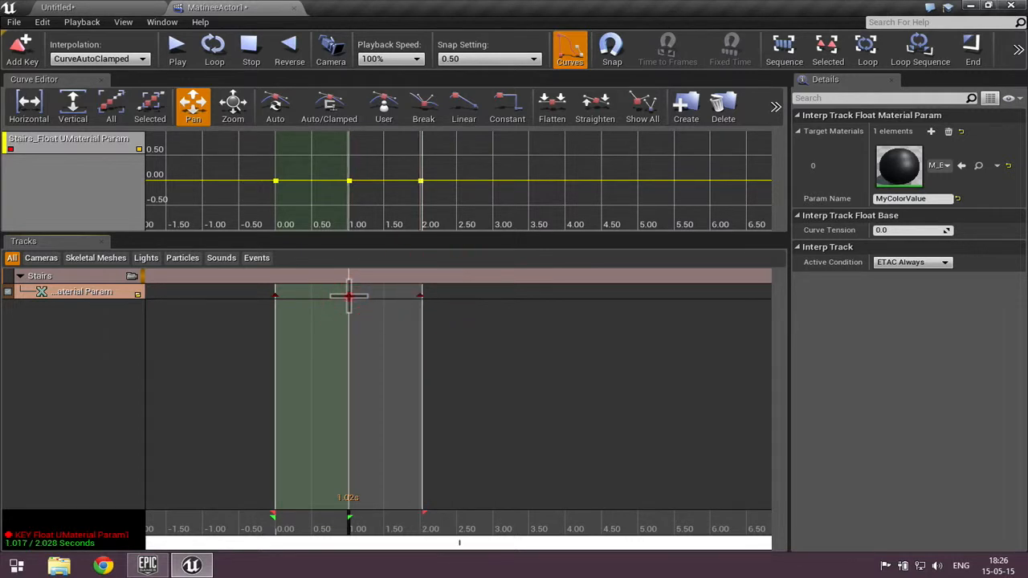
{"action": "left_click", "coordinate": [275, 294]}
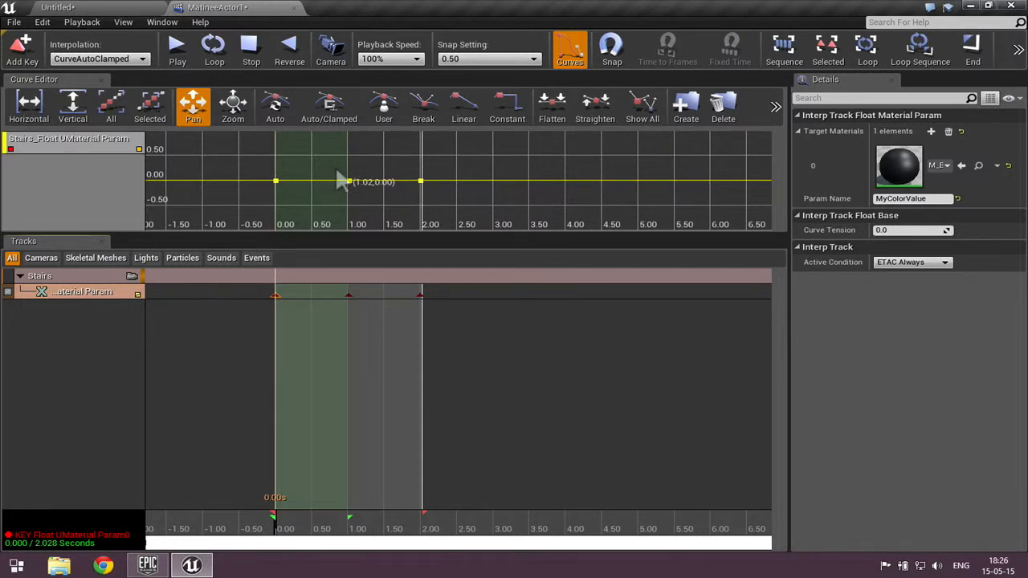
Step: Raise the middle curve point at about 1 second to a value of about 1
{"action": "scroll", "coordinate": [344, 178], "scroll_direction": "down", "scroll_amount": 3}
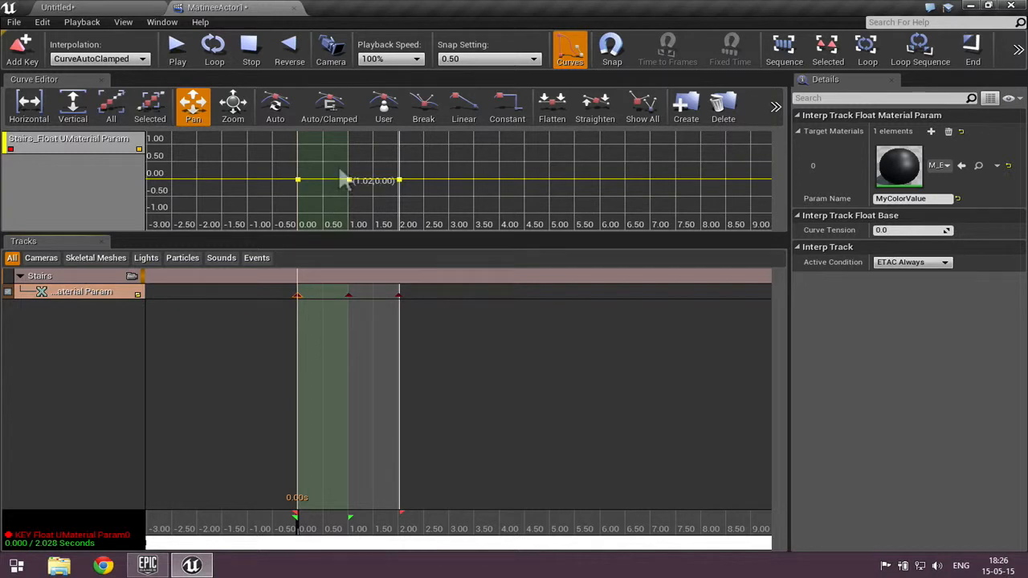
{"action": "left_click", "coordinate": [339, 172]}
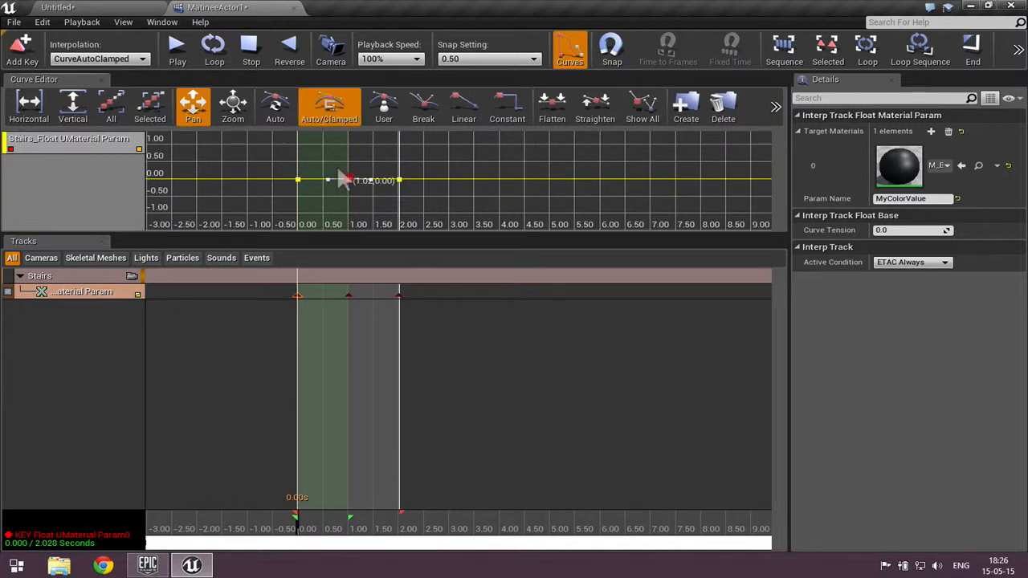
{"action": "left_click_drag", "start_coordinate": [343, 175], "coordinate": [338, 152]}
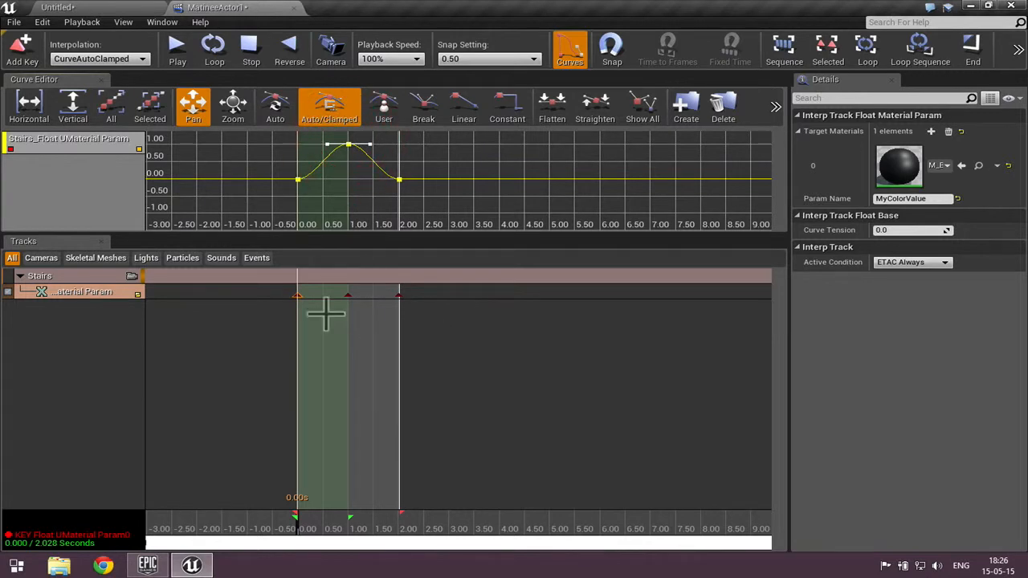
Step: Review the middle, first and last keys of the track against the reshaped curve
{"action": "left_click", "coordinate": [347, 295]}
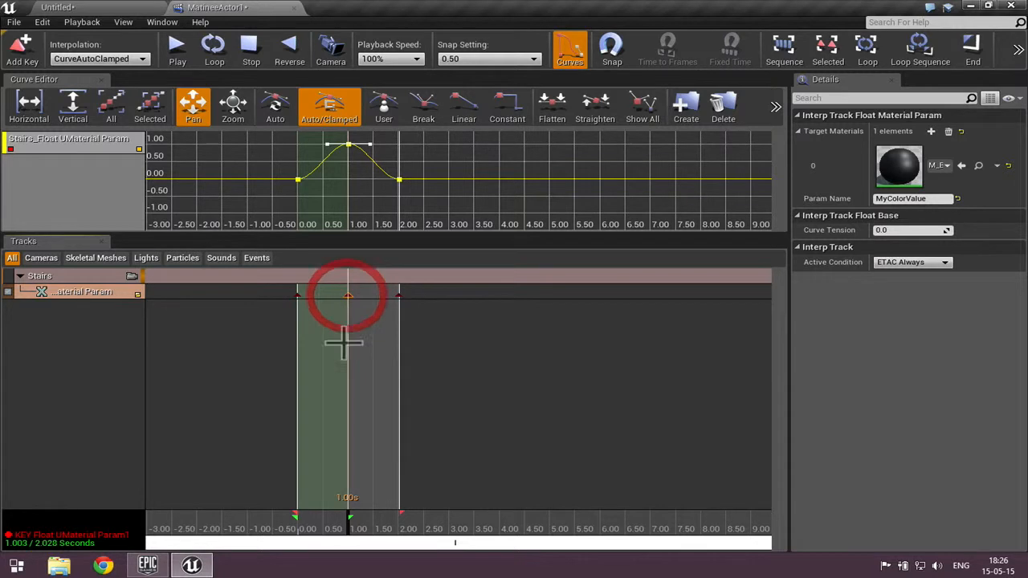
{"action": "left_click_drag", "start_coordinate": [376, 518], "coordinate": [277, 526]}
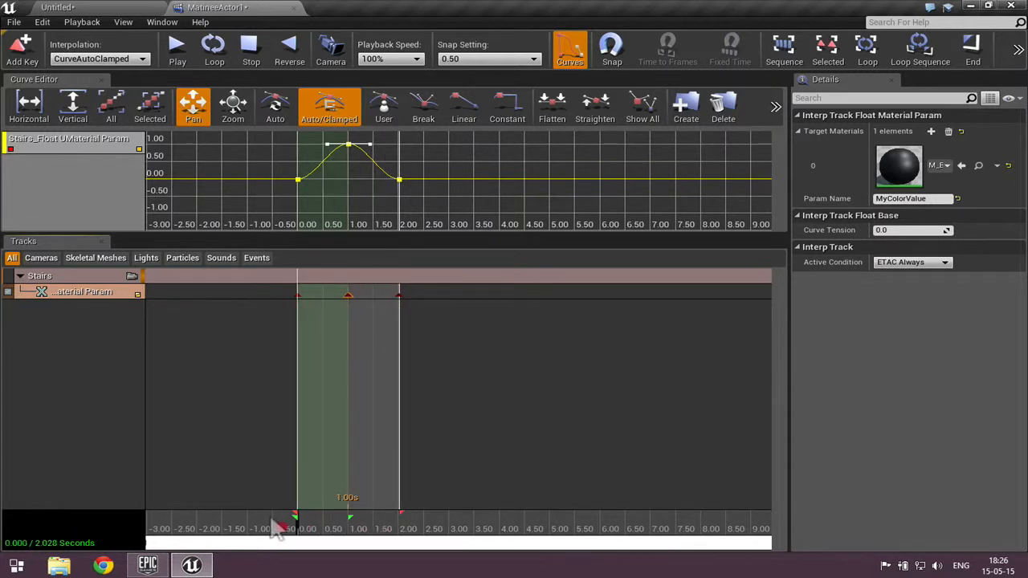
{"action": "left_click", "coordinate": [297, 297]}
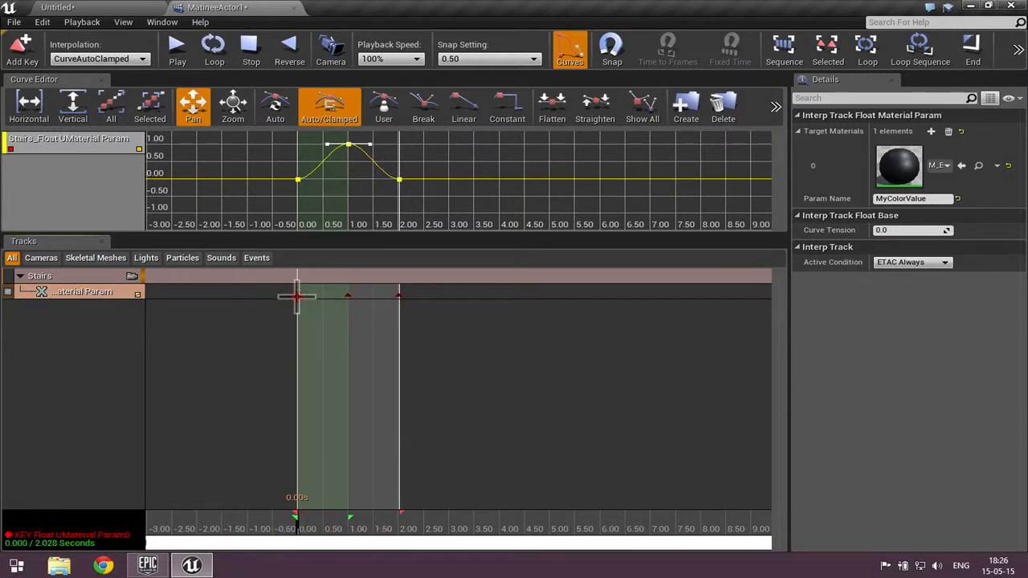
{"action": "left_click", "coordinate": [400, 295]}
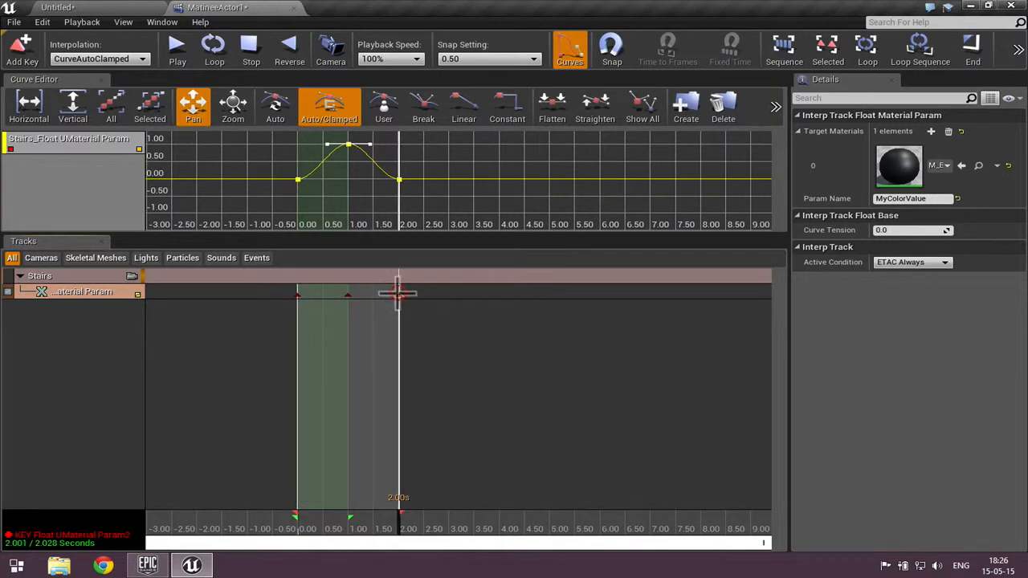
{"action": "left_click", "coordinate": [81, 277]}
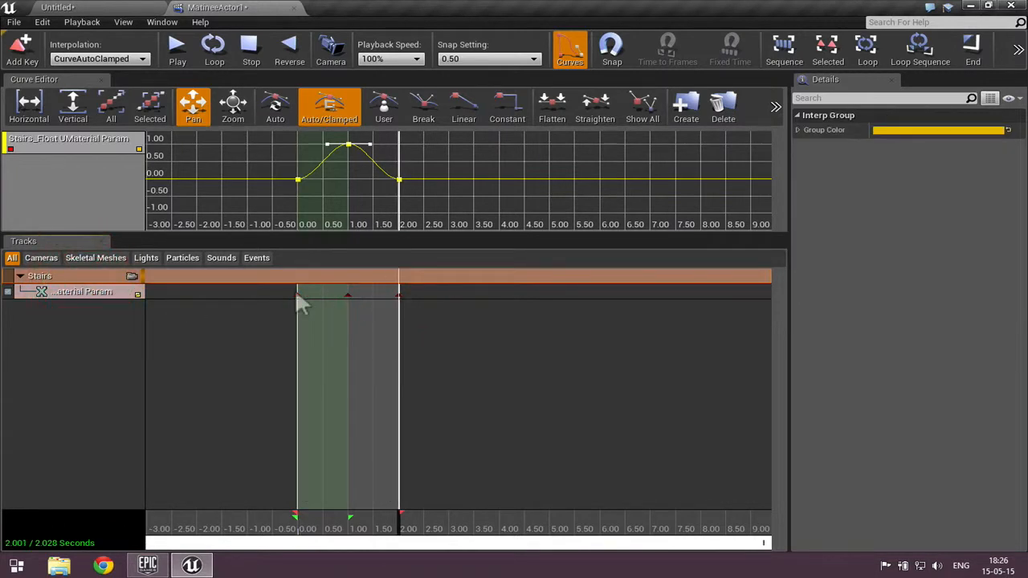
Step: Review the Stairs group, its material parameter track and the track's middle and last keys
{"action": "left_click", "coordinate": [350, 296]}
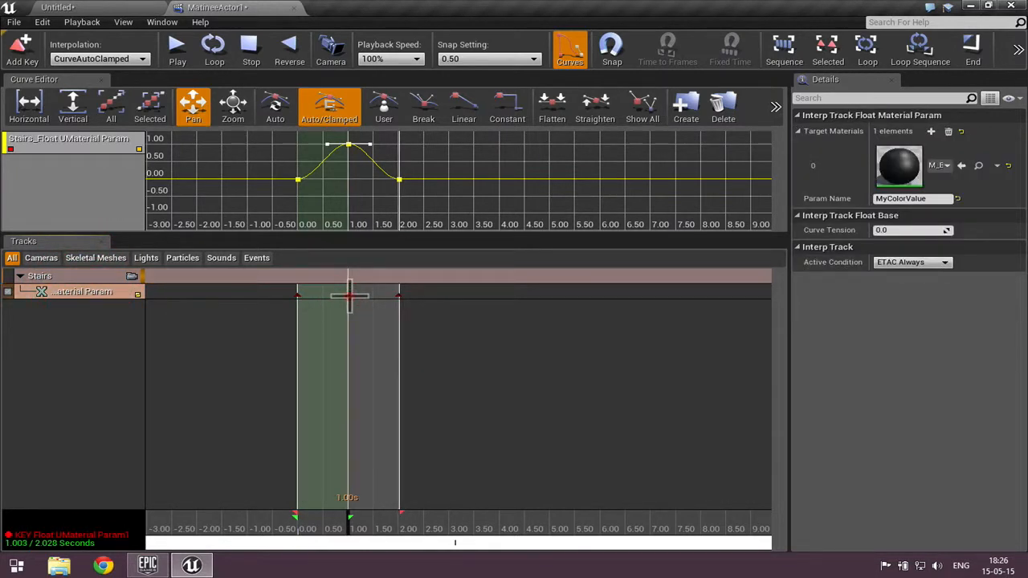
{"action": "left_click", "coordinate": [350, 296]}
{"action": "left_click", "coordinate": [75, 294]}
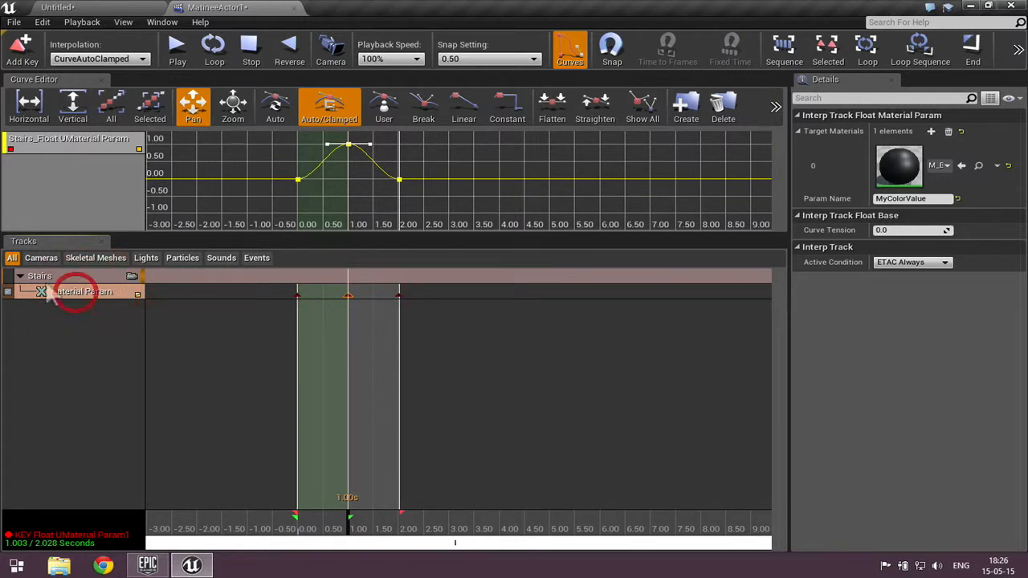
{"action": "left_click", "coordinate": [73, 276]}
{"action": "left_click", "coordinate": [78, 293]}
{"action": "left_click", "coordinate": [349, 297]}
{"action": "left_click", "coordinate": [399, 296]}
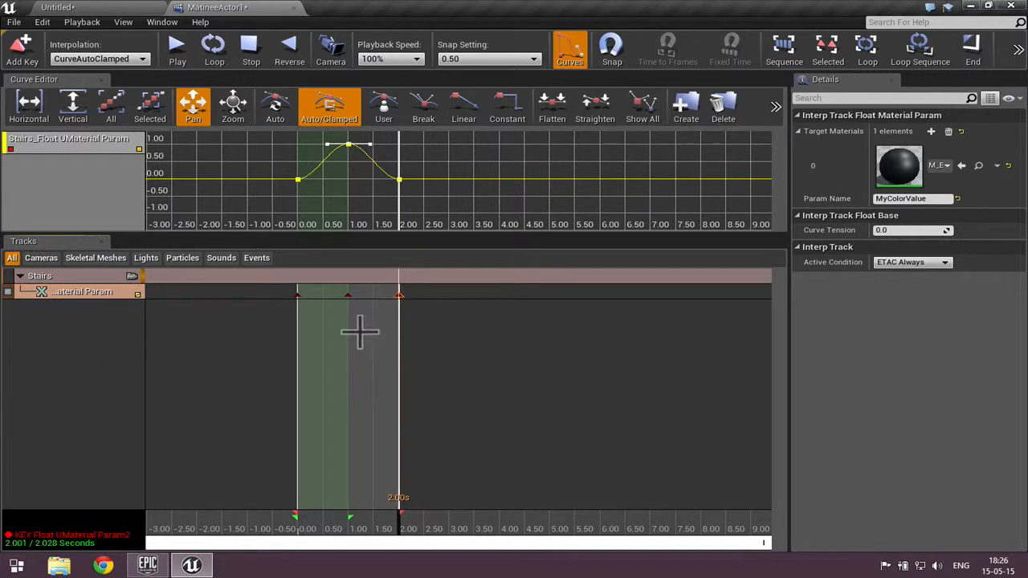
{"action": "left_click", "coordinate": [349, 296]}
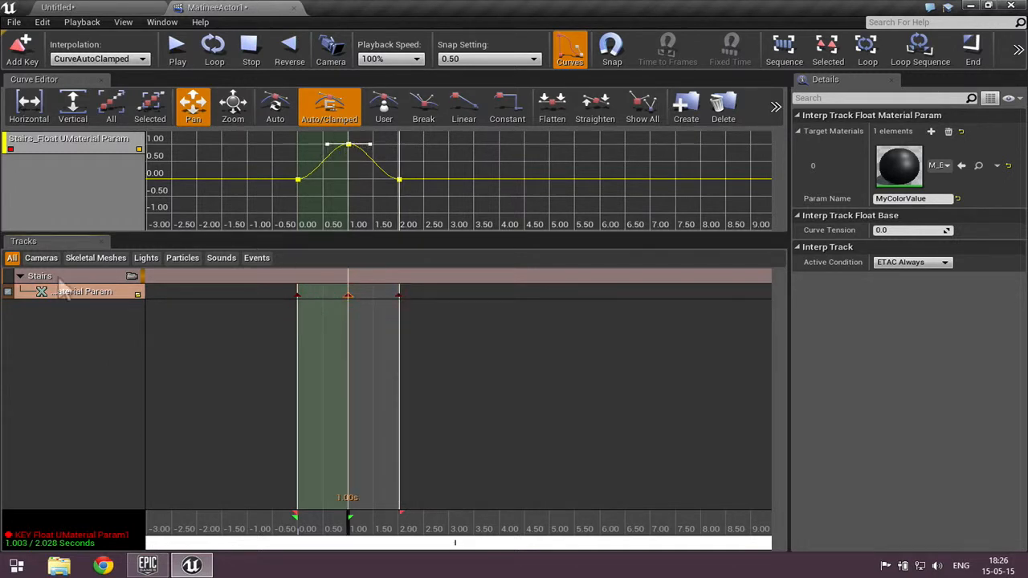
{"action": "left_click", "coordinate": [133, 295]}
{"action": "left_click", "coordinate": [133, 295]}
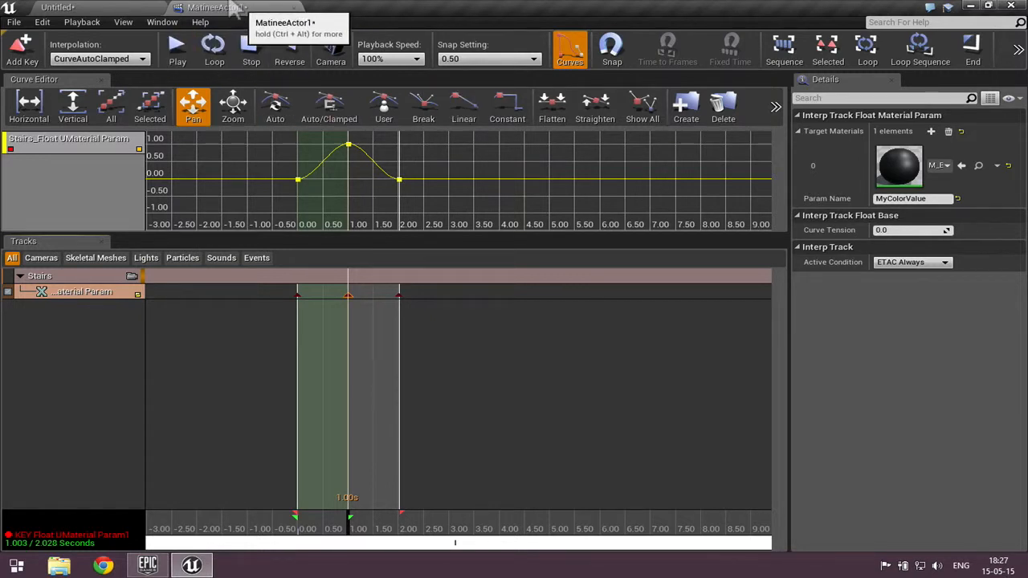
Step: Close the Matinee, reopen it from MatineeActor1, check its middle and last keys, and return to the level
{"action": "left_click", "coordinate": [292, 8]}
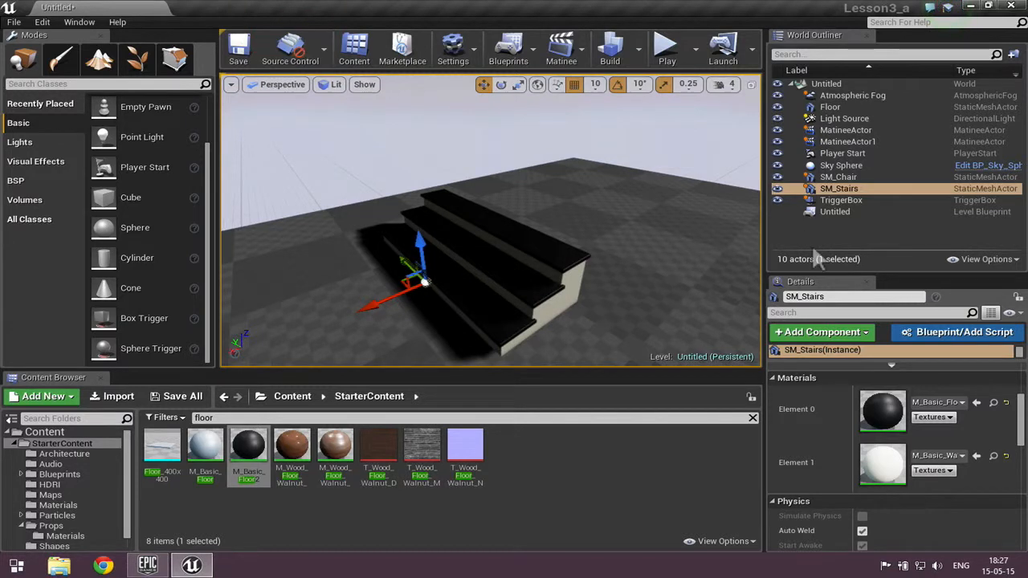
{"action": "left_click", "coordinate": [871, 143]}
{"action": "left_click_drag", "start_coordinate": [1016, 410], "coordinate": [1001, 311]}
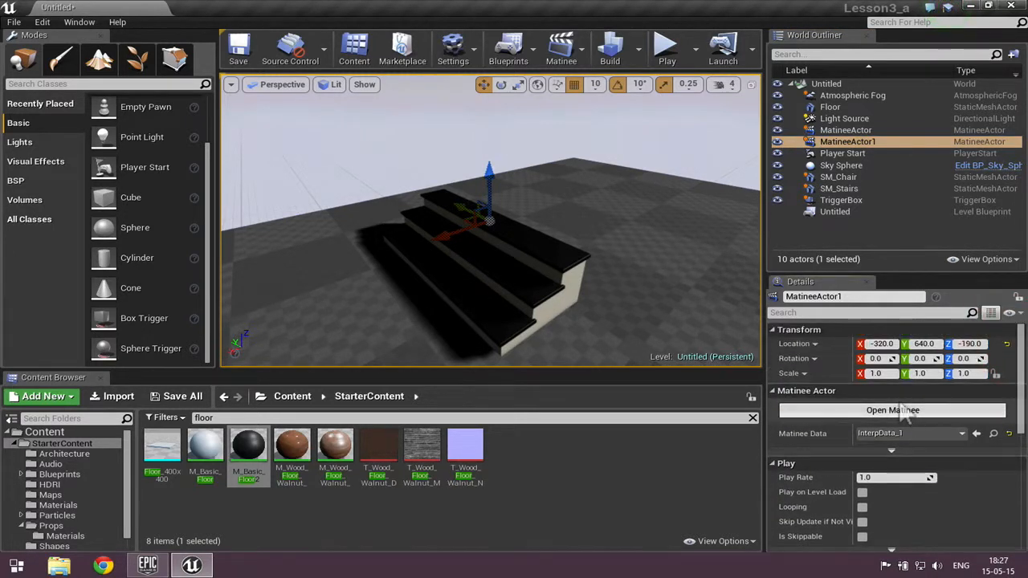
{"action": "left_click", "coordinate": [906, 410]}
{"action": "scroll", "coordinate": [374, 417], "scroll_direction": "down", "scroll_amount": 3}
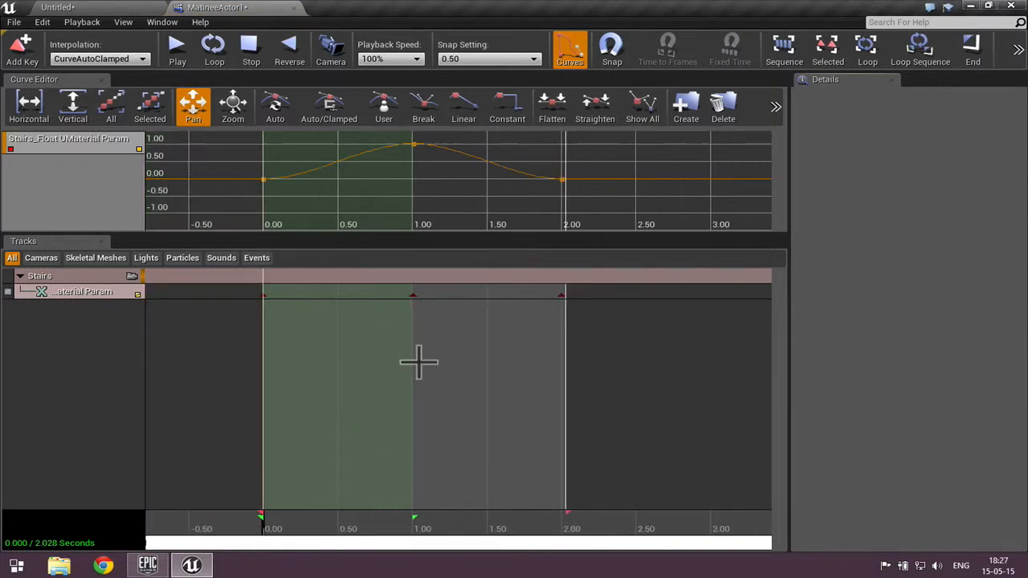
{"action": "left_click", "coordinate": [412, 293]}
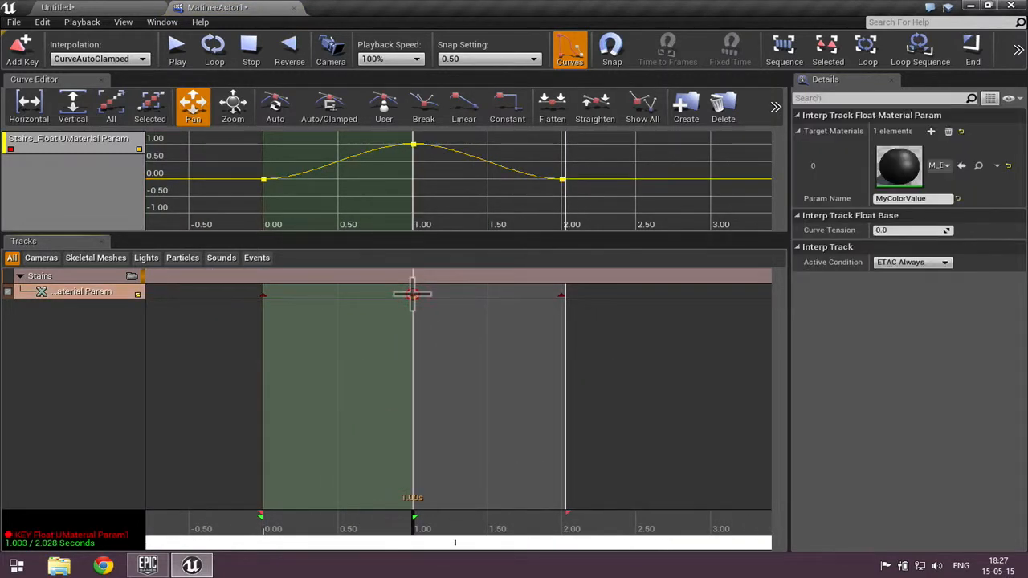
{"action": "left_click", "coordinate": [563, 293]}
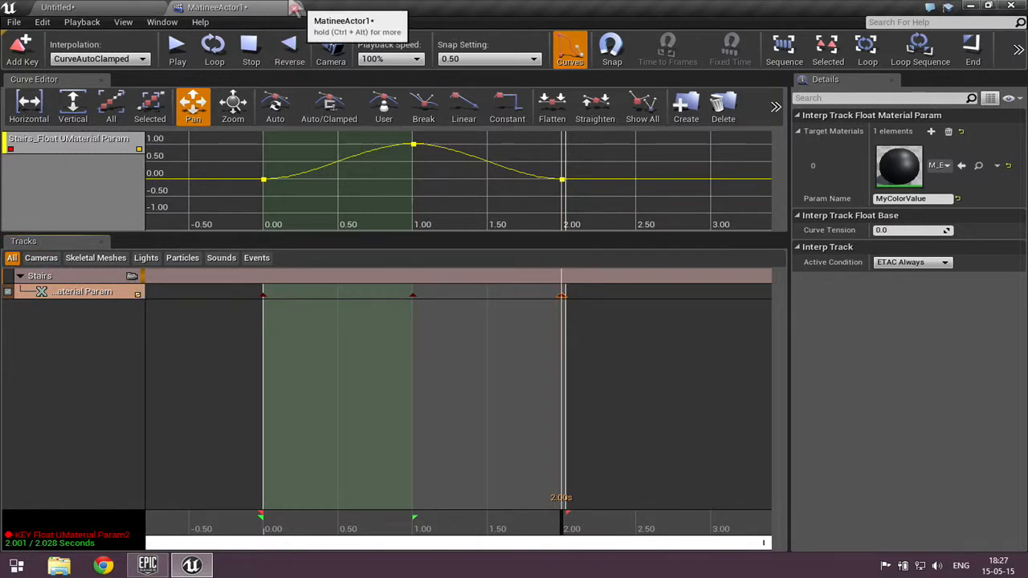
{"action": "left_click", "coordinate": [292, 7]}
Step: Enable Play on Level Load and Looping for MatineeActor1
{"action": "left_click", "coordinate": [489, 254]}
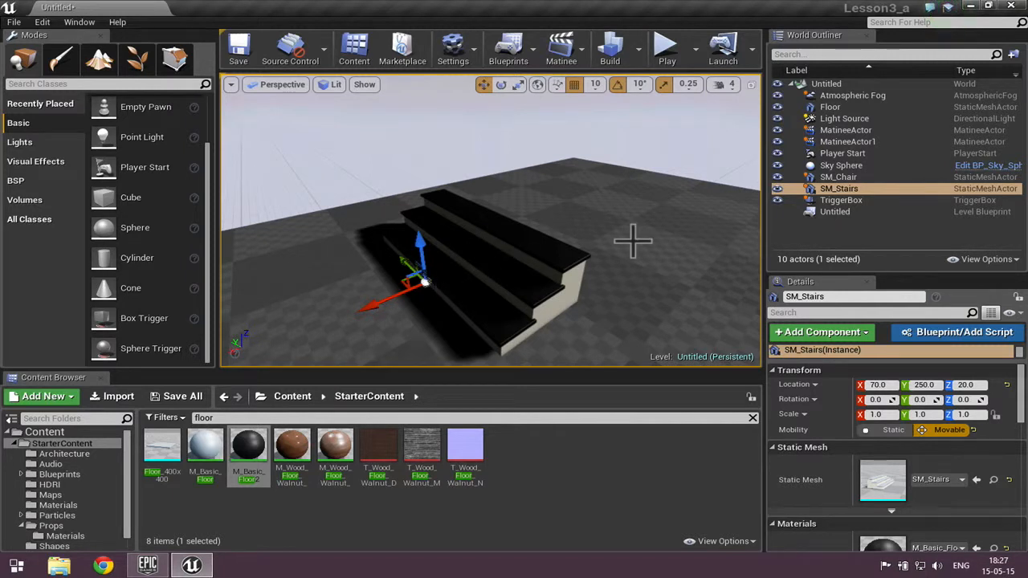
{"action": "left_click", "coordinate": [864, 141]}
{"action": "left_click_drag", "start_coordinate": [1017, 387], "coordinate": [1011, 411]}
{"action": "left_click", "coordinate": [861, 423]}
{"action": "left_click", "coordinate": [862, 438]}
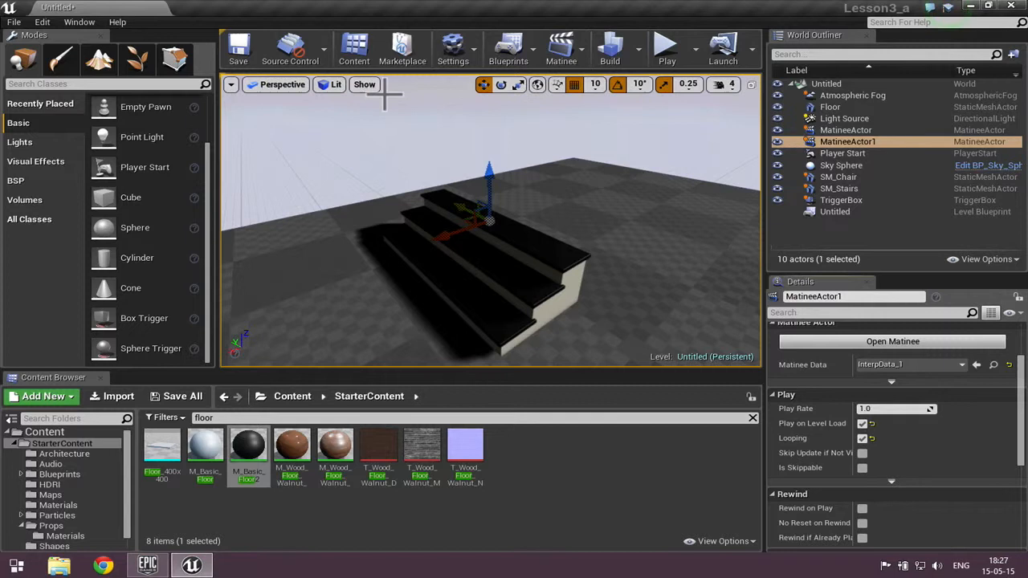
Step: Play the level and fly around the stairs to check their floor colour animation
{"action": "left_click", "coordinate": [666, 47]}
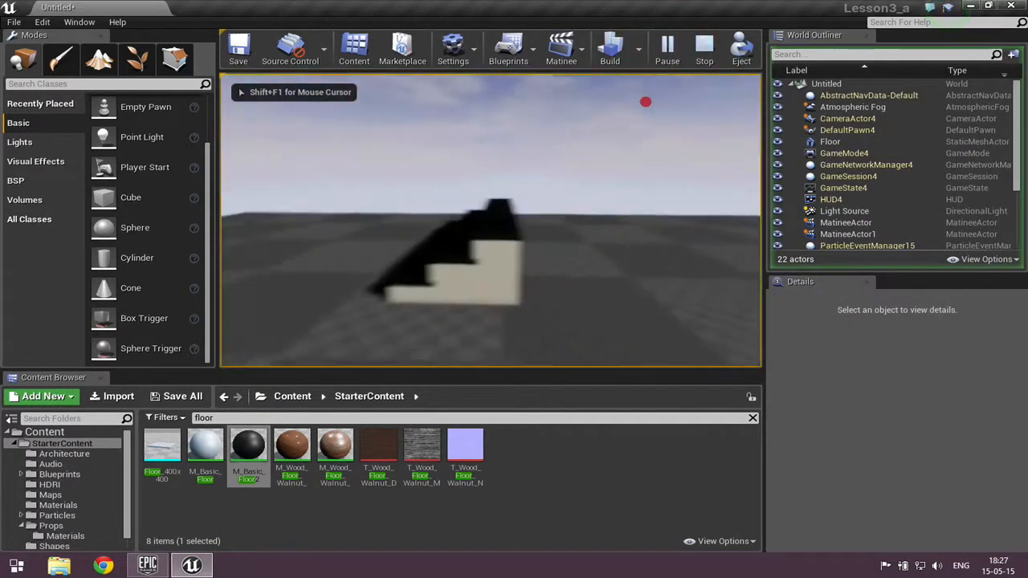
{"action": "key", "text": "w"}
{"action": "key", "text": "s"}
{"action": "key", "text": "d"}
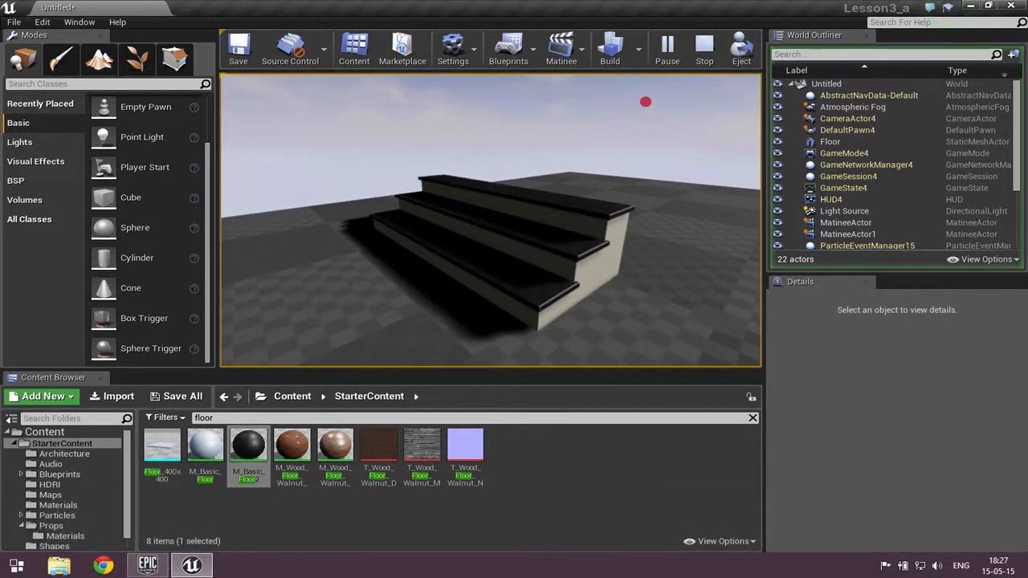
{"action": "key", "text": "d"}
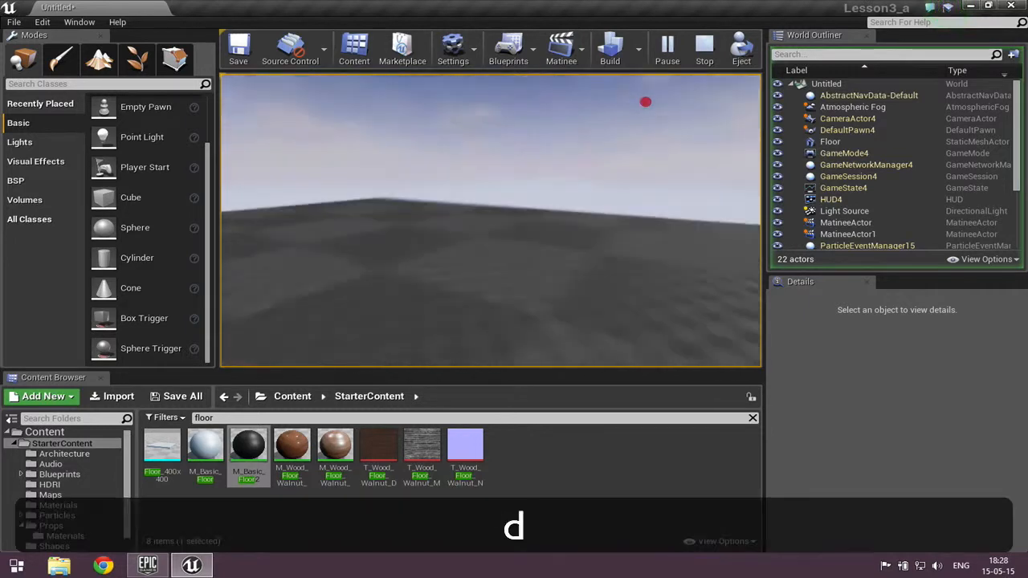
{"action": "key", "text": "w"}
{"action": "key", "text": "e"}
{"action": "key", "text": "a"}
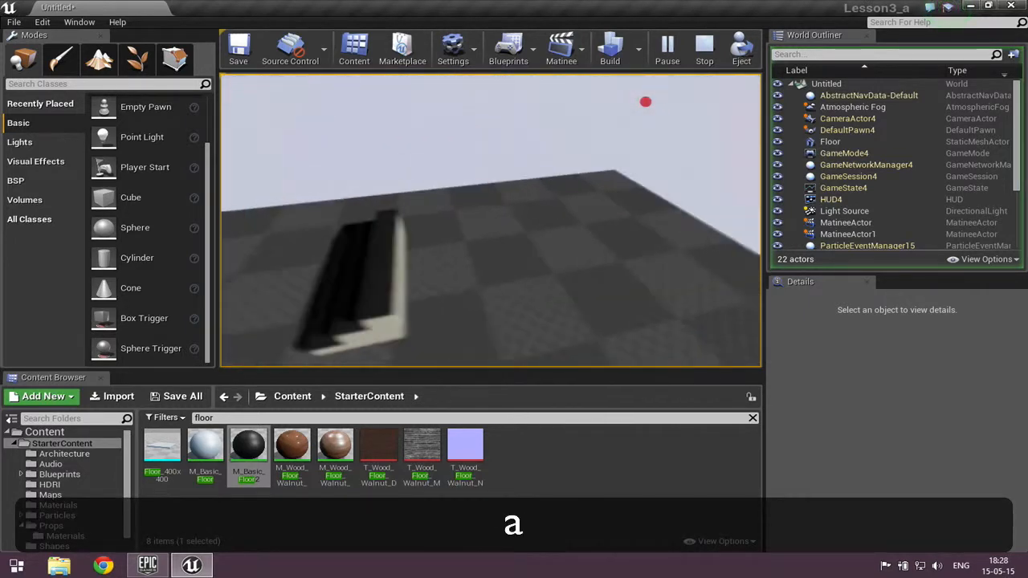
Step: Fly over to the chair to check its colour during play, and end the play session
{"action": "key", "text": "s"}
{"action": "key", "text": "a"}
{"action": "key", "text": "e"}
{"action": "key", "text": "q"}
{"action": "key", "text": "a"}
{"action": "key", "text": "d"}
{"action": "key", "text": "e"}
{"action": "key", "text": "d"}
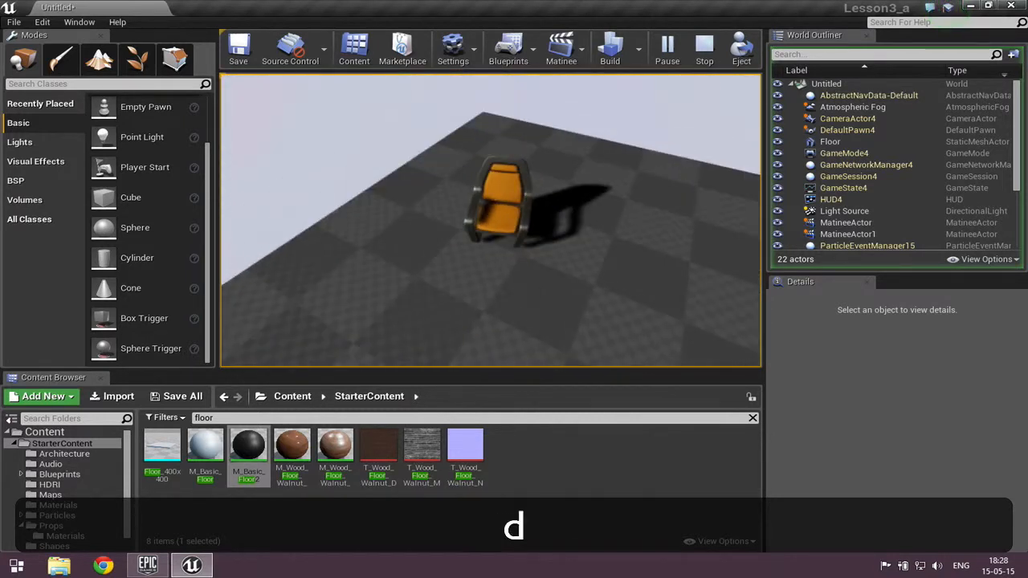
{"action": "left_click", "coordinate": [645, 102]}
{"action": "key", "text": "Escape"}
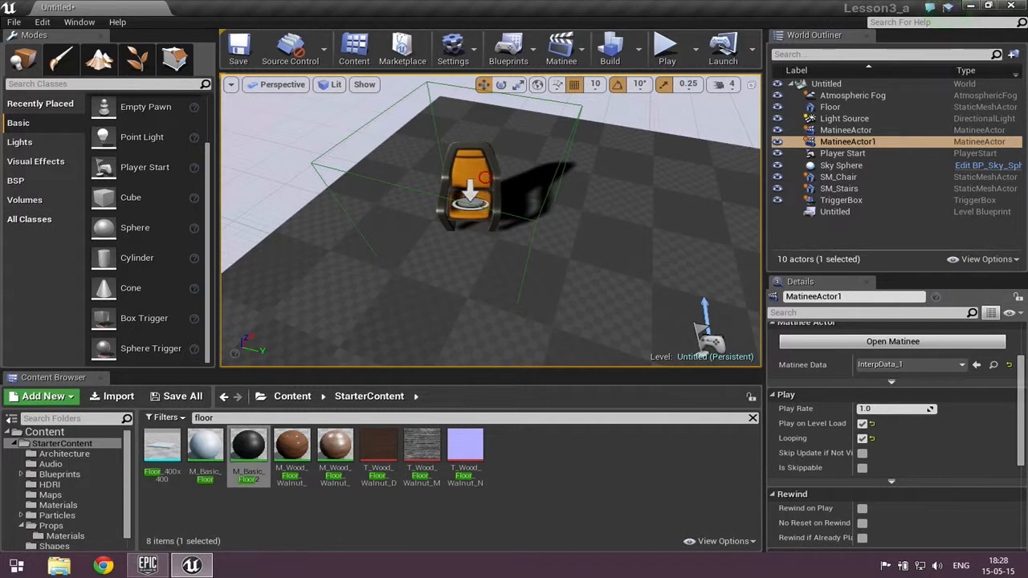
Step: Examine the level layout with the chair, its trigger box, the player start and the stairs in one view
{"action": "left_click_drag", "start_coordinate": [486, 180], "coordinate": [486, 172]}
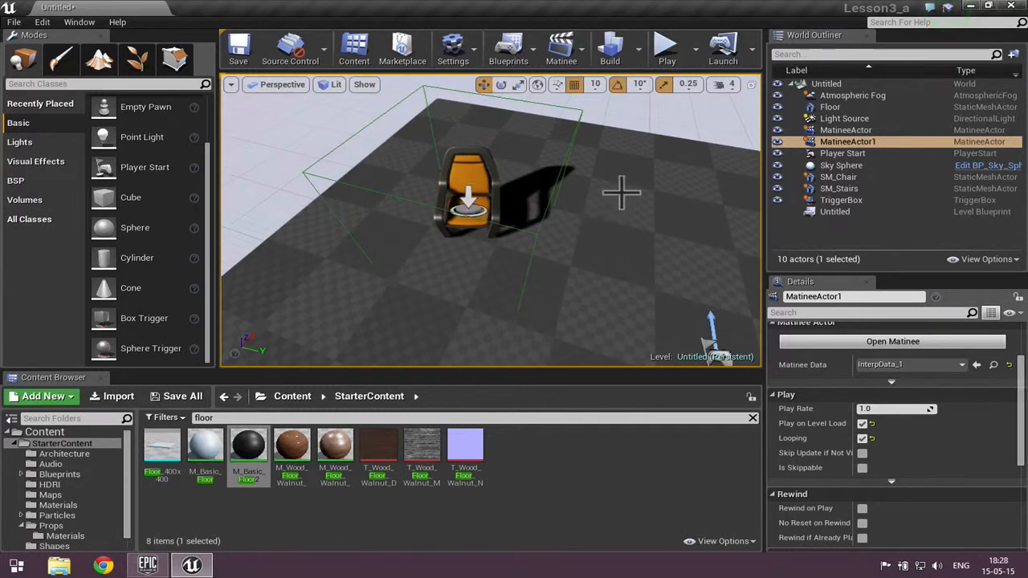
{"action": "scroll", "coordinate": [597, 212], "scroll_direction": "down", "scroll_amount": 4}
{"action": "right_click_drag", "start_coordinate": [587, 241], "coordinate": [586, 241]}
{"action": "key", "text": "a"}
{"action": "key", "text": "d"}
{"action": "key", "text": "s"}
{"action": "key", "text": "super"}
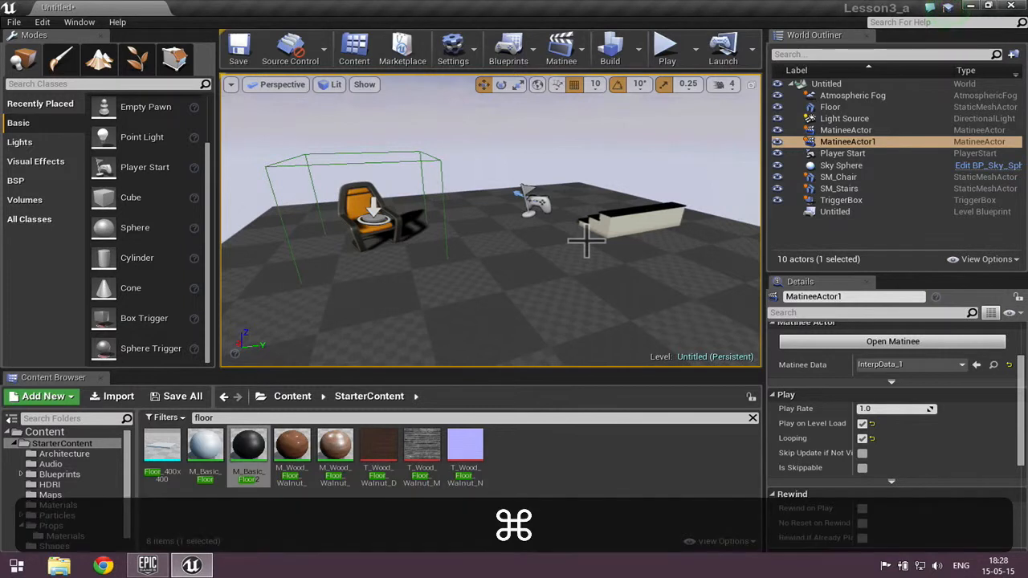
{"action": "left_click", "coordinate": [505, 270]}
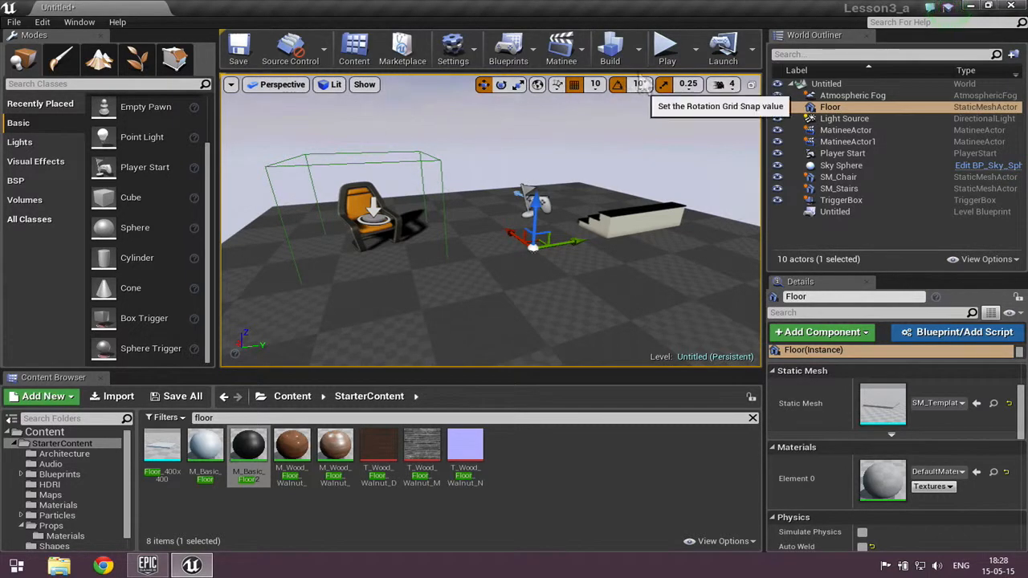
{"action": "mouse_move", "coordinate": [460, 222]}
{"action": "right_mouse_down"}
{"action": "mouse_move", "coordinate": [438, 225]}
{"action": "mouse_move", "coordinate": [479, 222]}
{"action": "mouse_move", "coordinate": [460, 221]}
{"action": "right_mouse_up"}
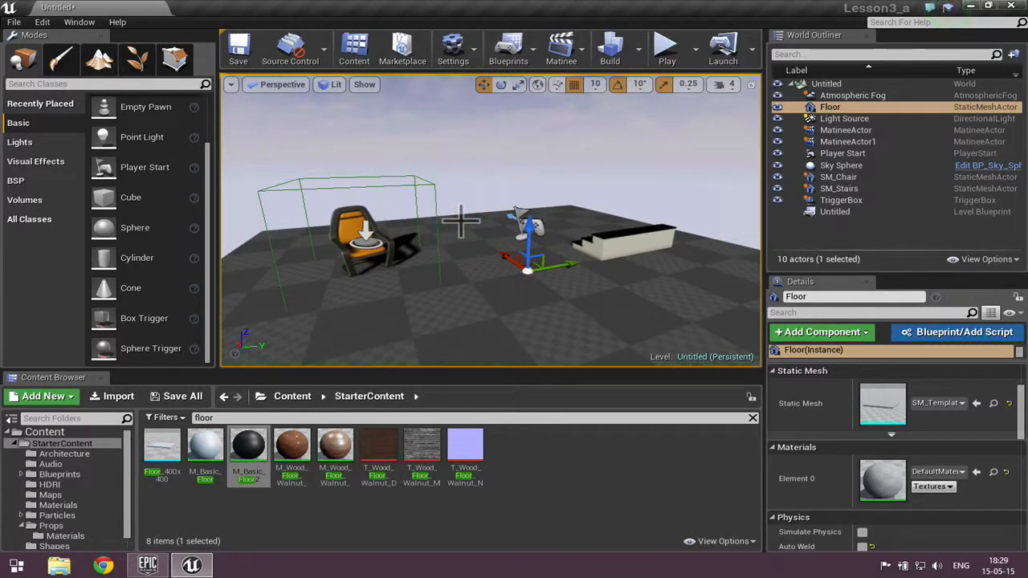